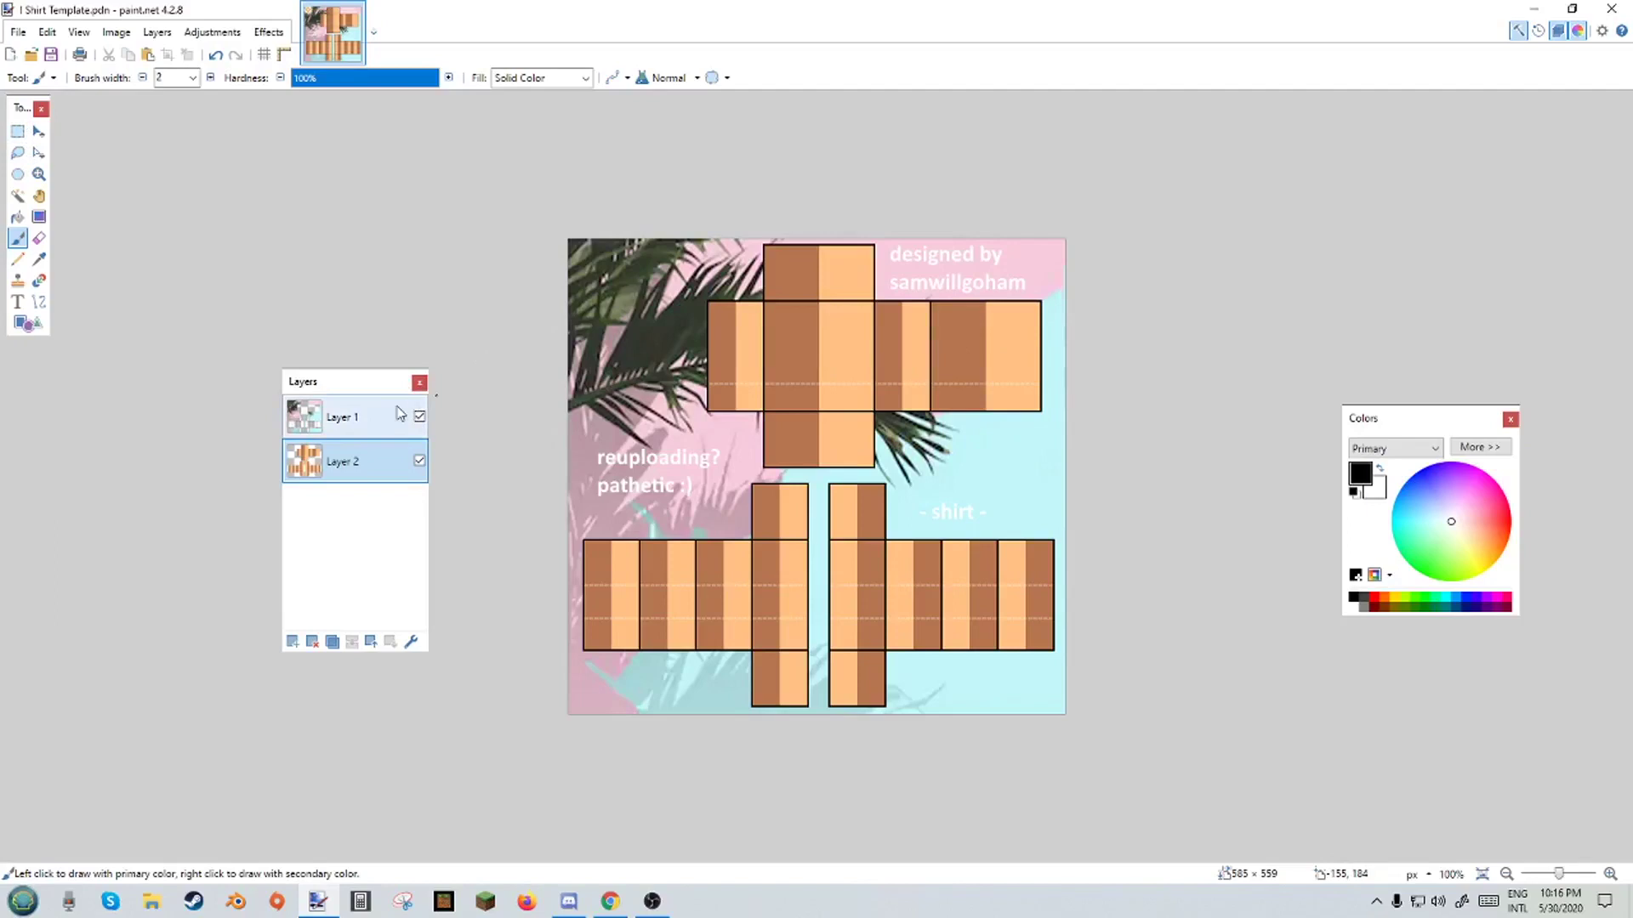
Add a new empty Layer 3 above the template and pick the Rectangle Select tool.
click(294, 642)
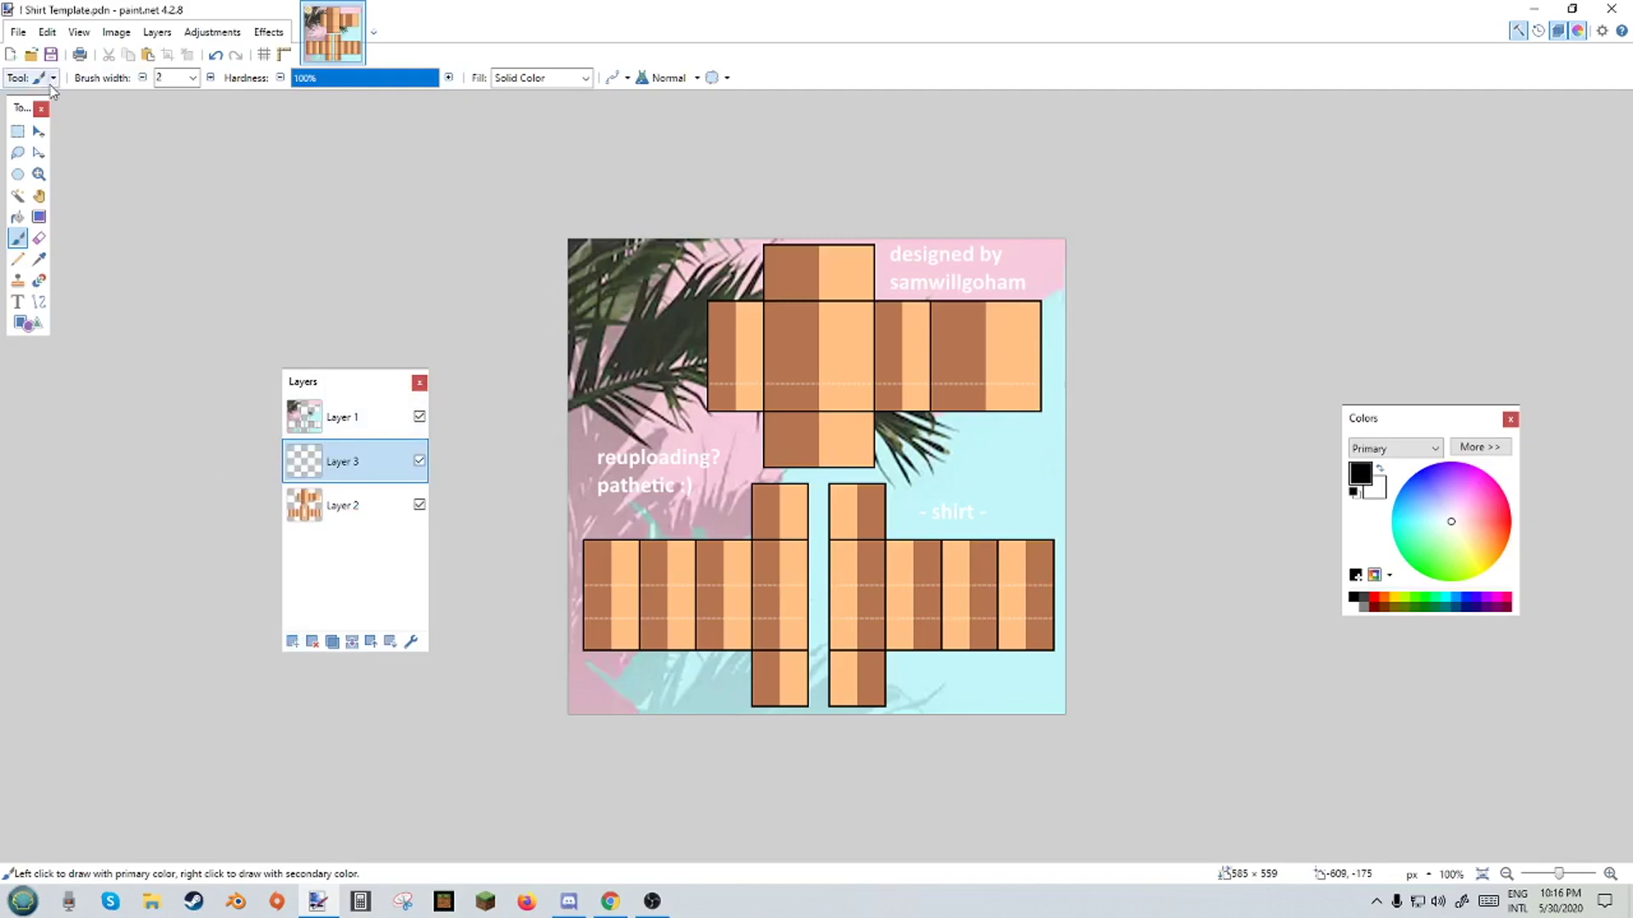
click(17, 130)
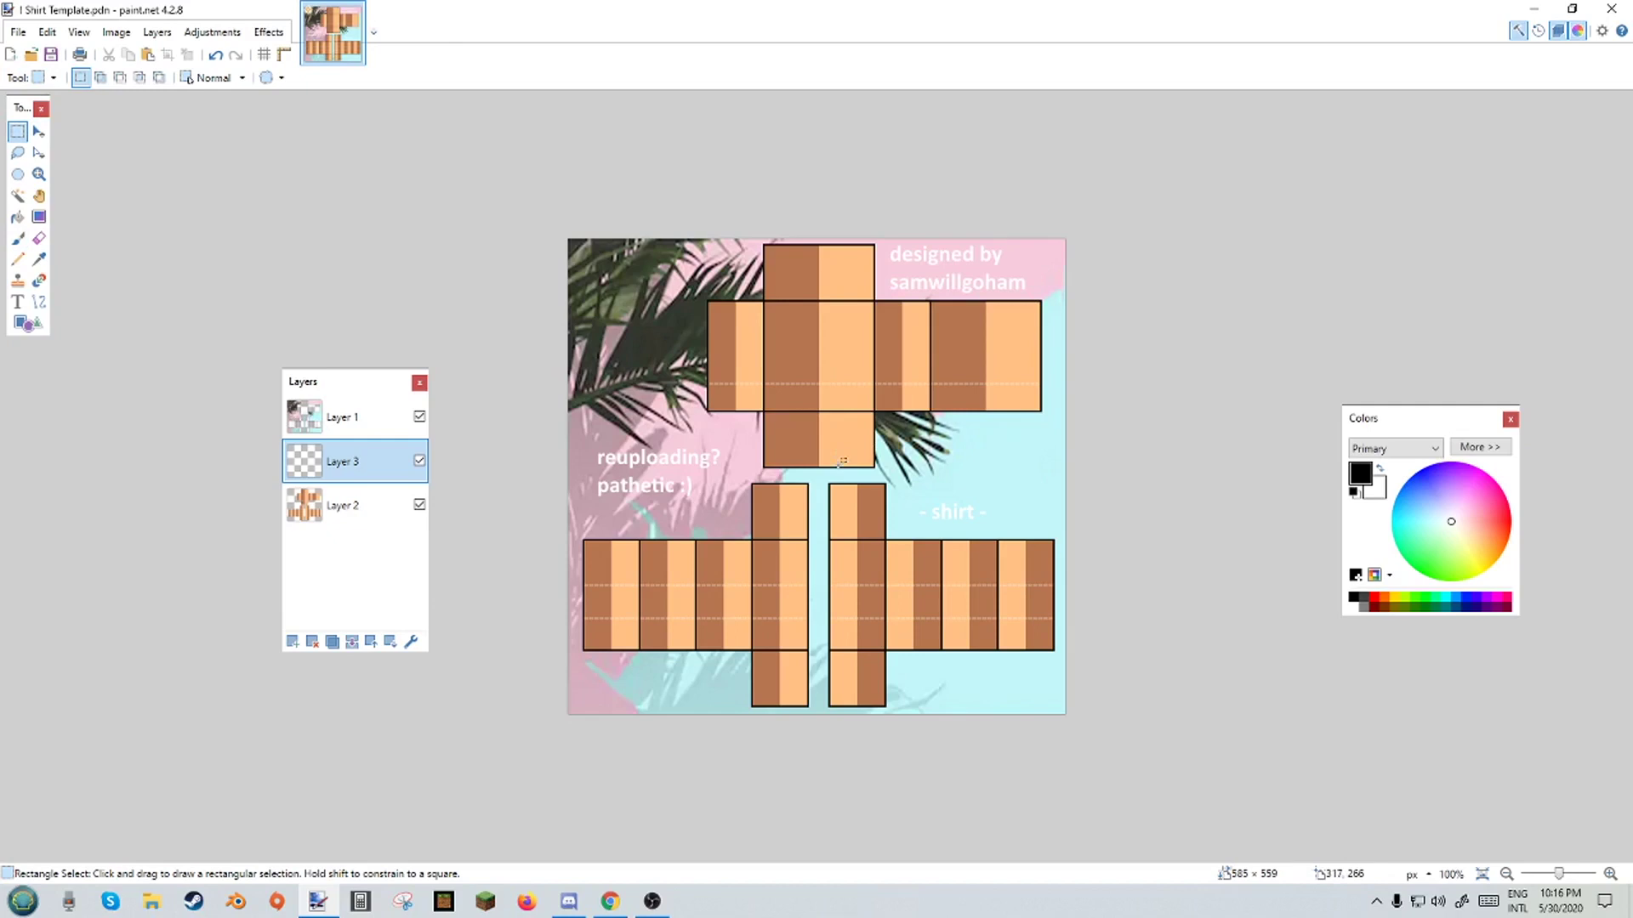
Choose a pink shade on the colour wheel as the primary colour.
click(1473, 510)
drag(1448, 436, 1221, 332)
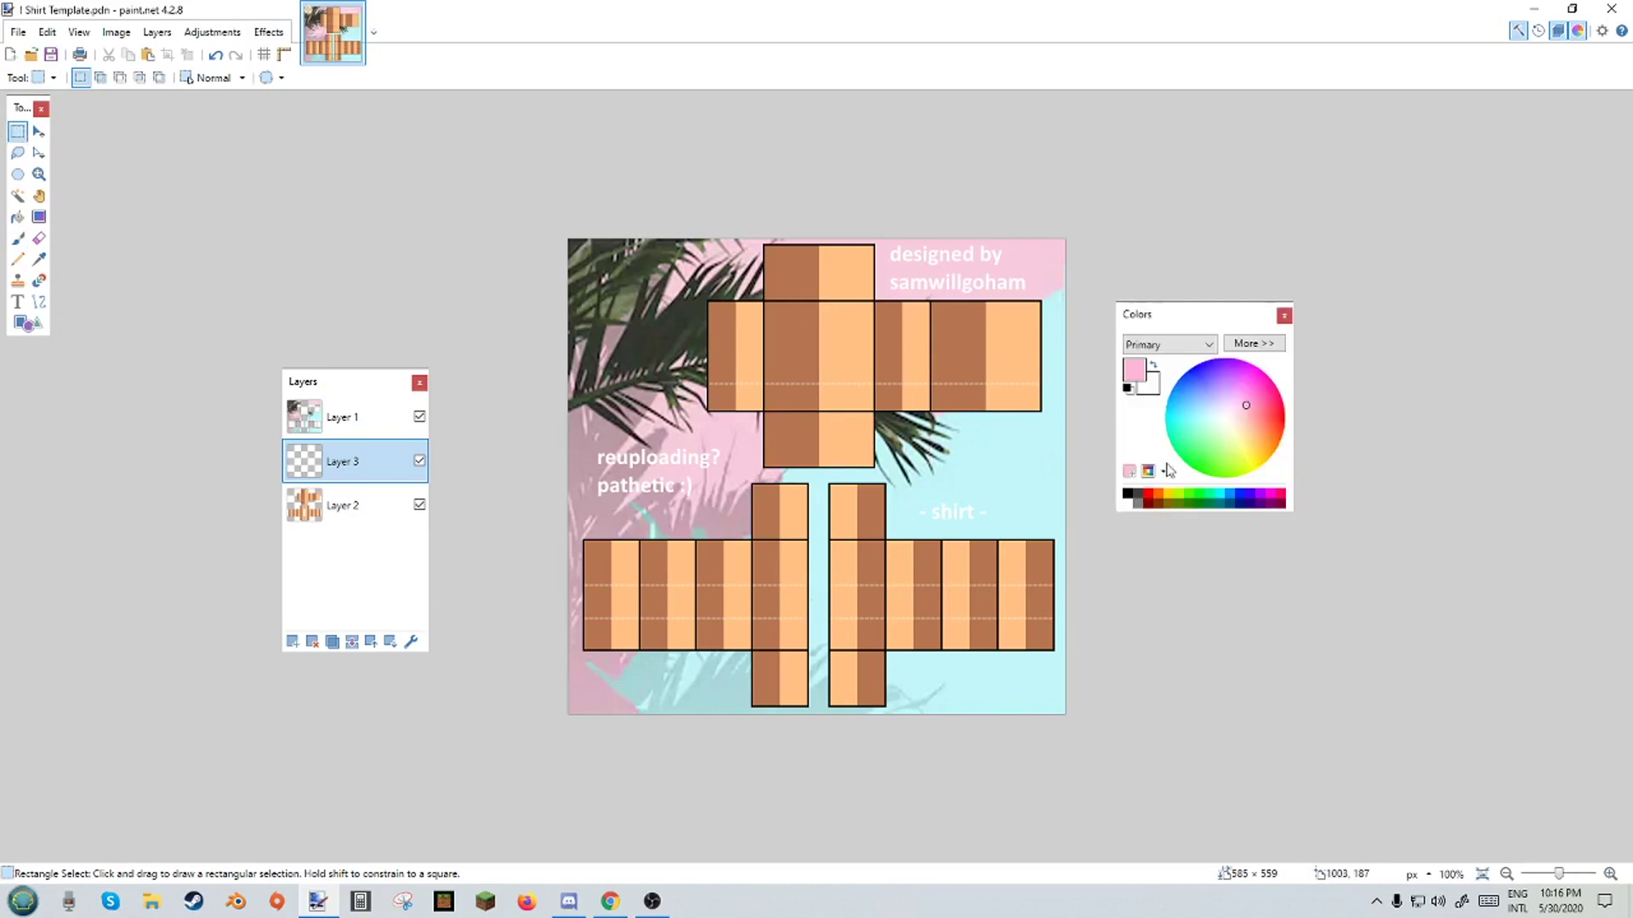
drag(1247, 405, 1252, 412)
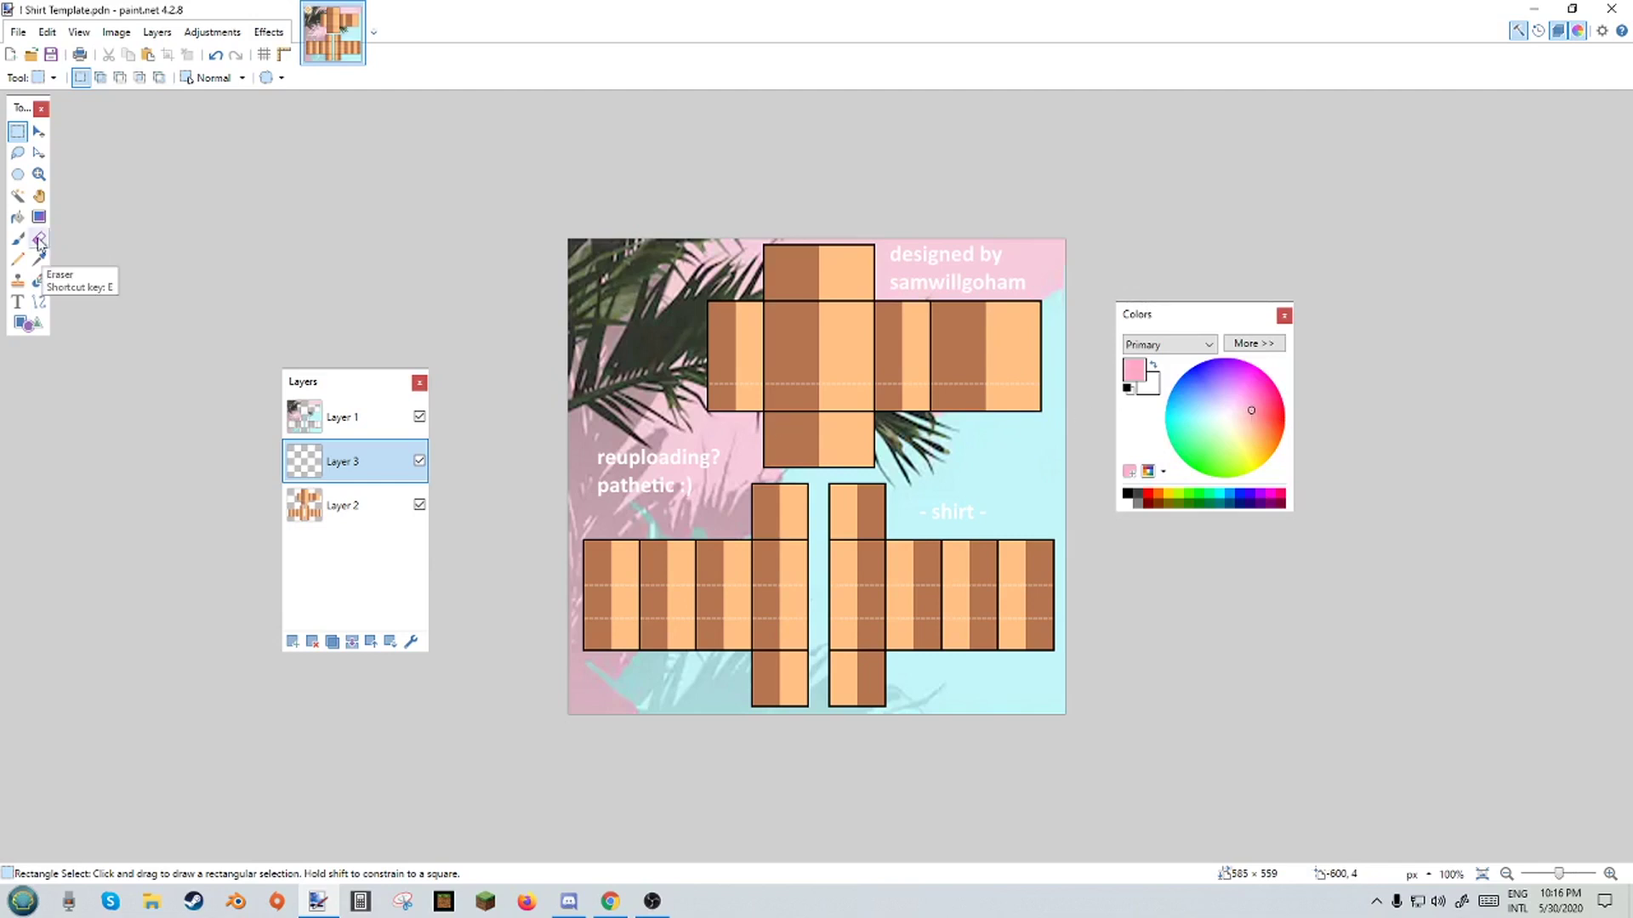
Select the upper torso and sleeve panels and fill them with pink.
scroll(882, 353, up, 5)
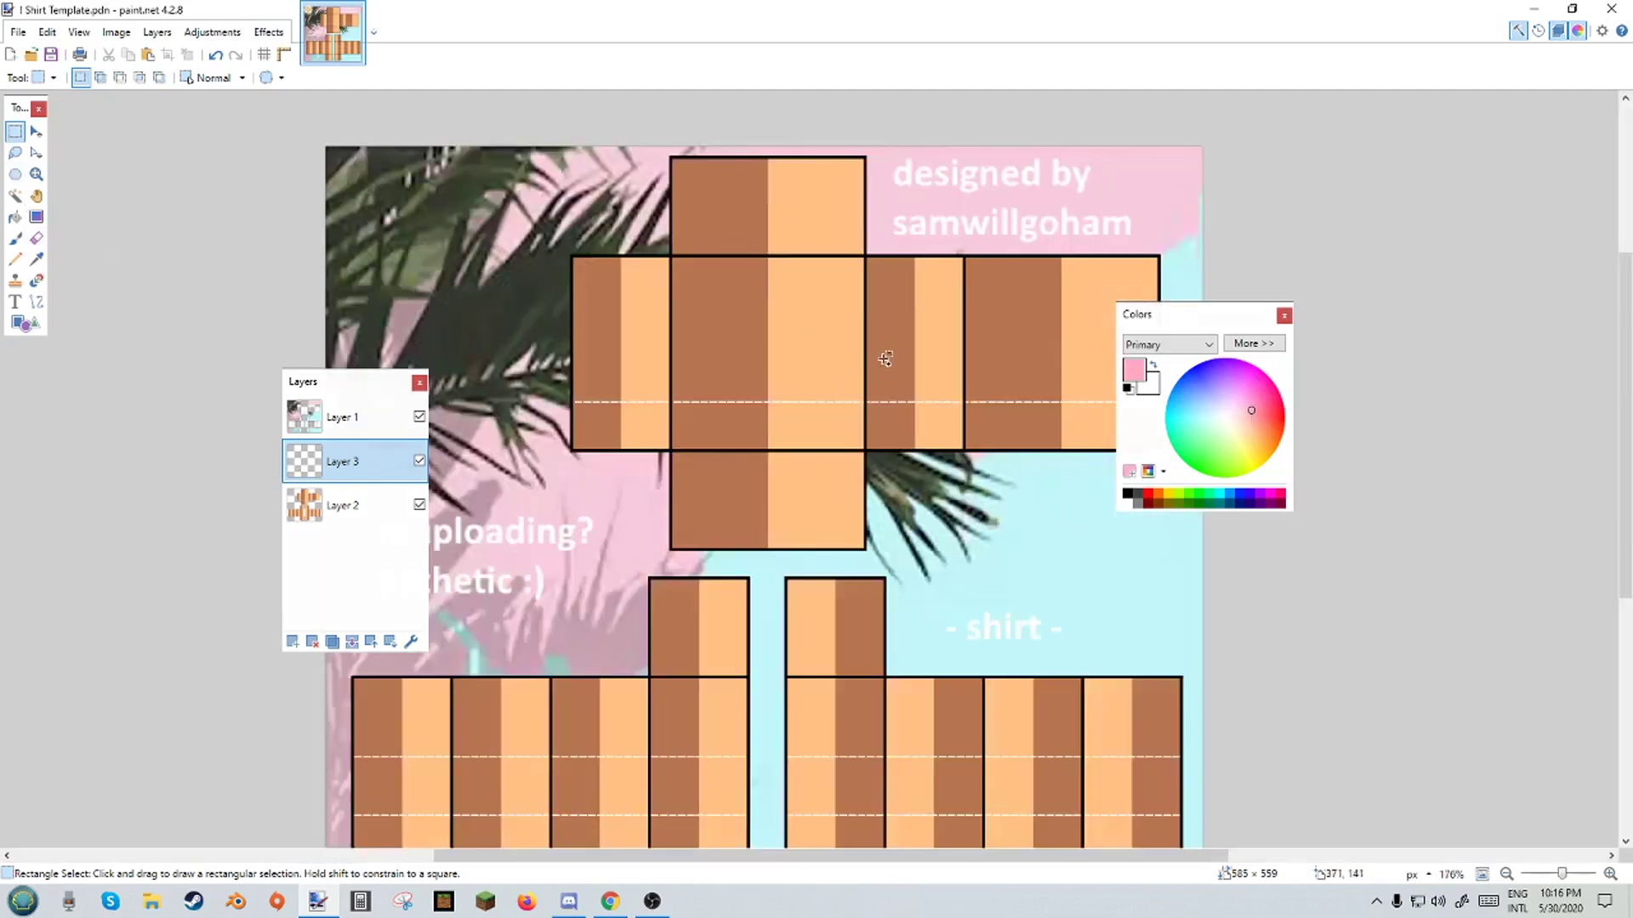
scroll(816, 511, up, 2)
drag(681, 865, 642, 864)
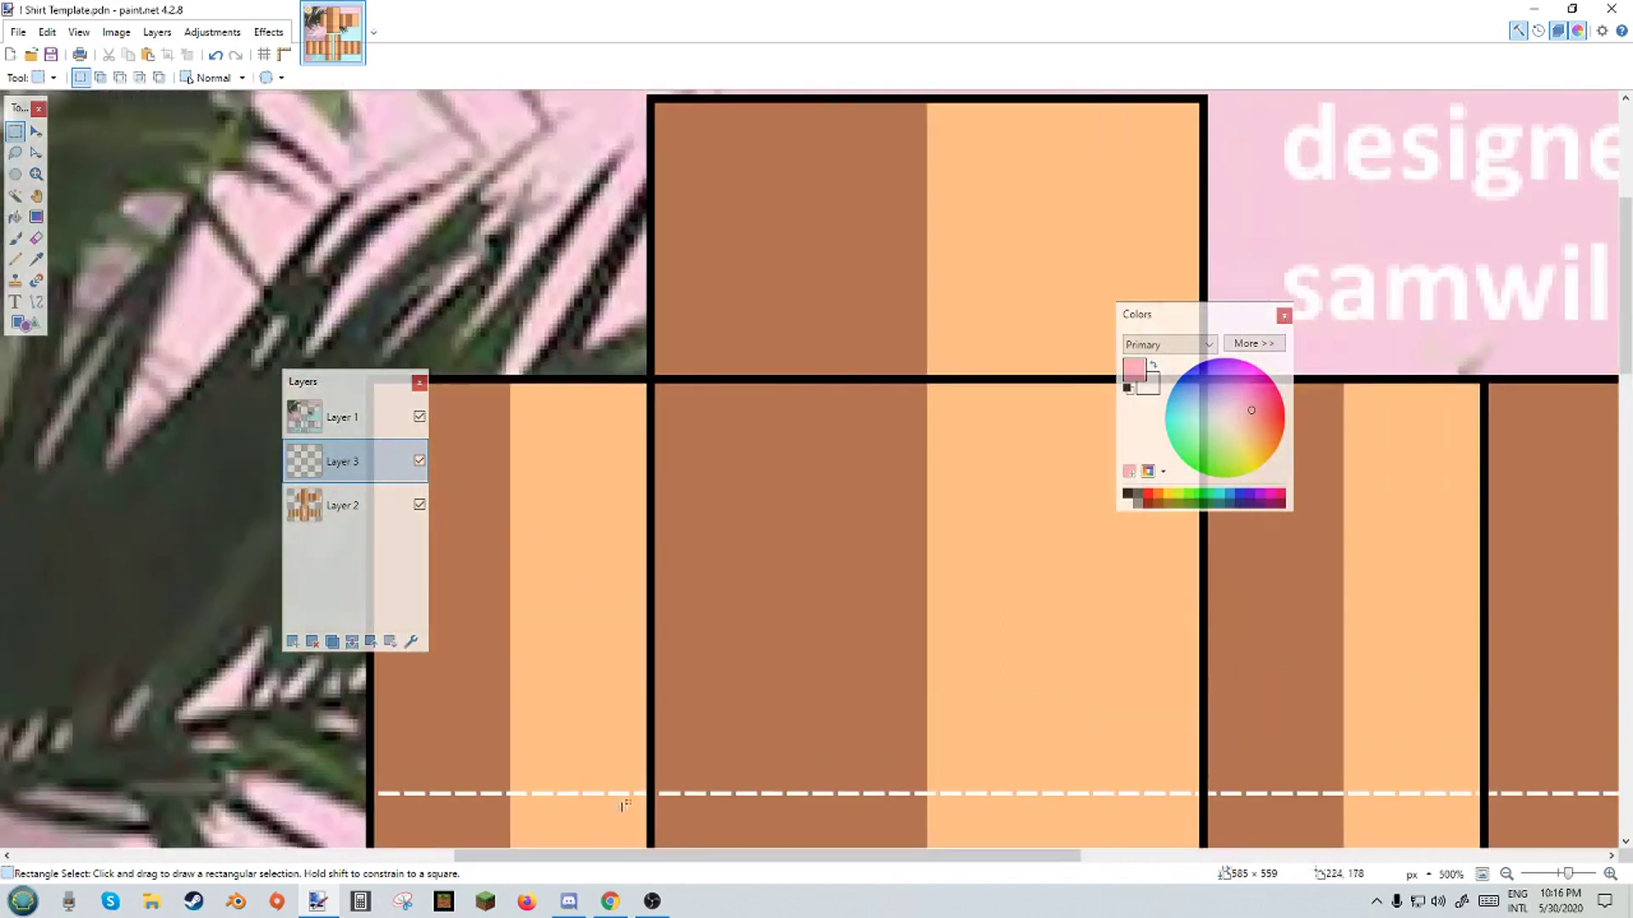
scroll(650, 190, down, 2)
drag(647, 177, 376, 362)
scroll(375, 364, down, 1)
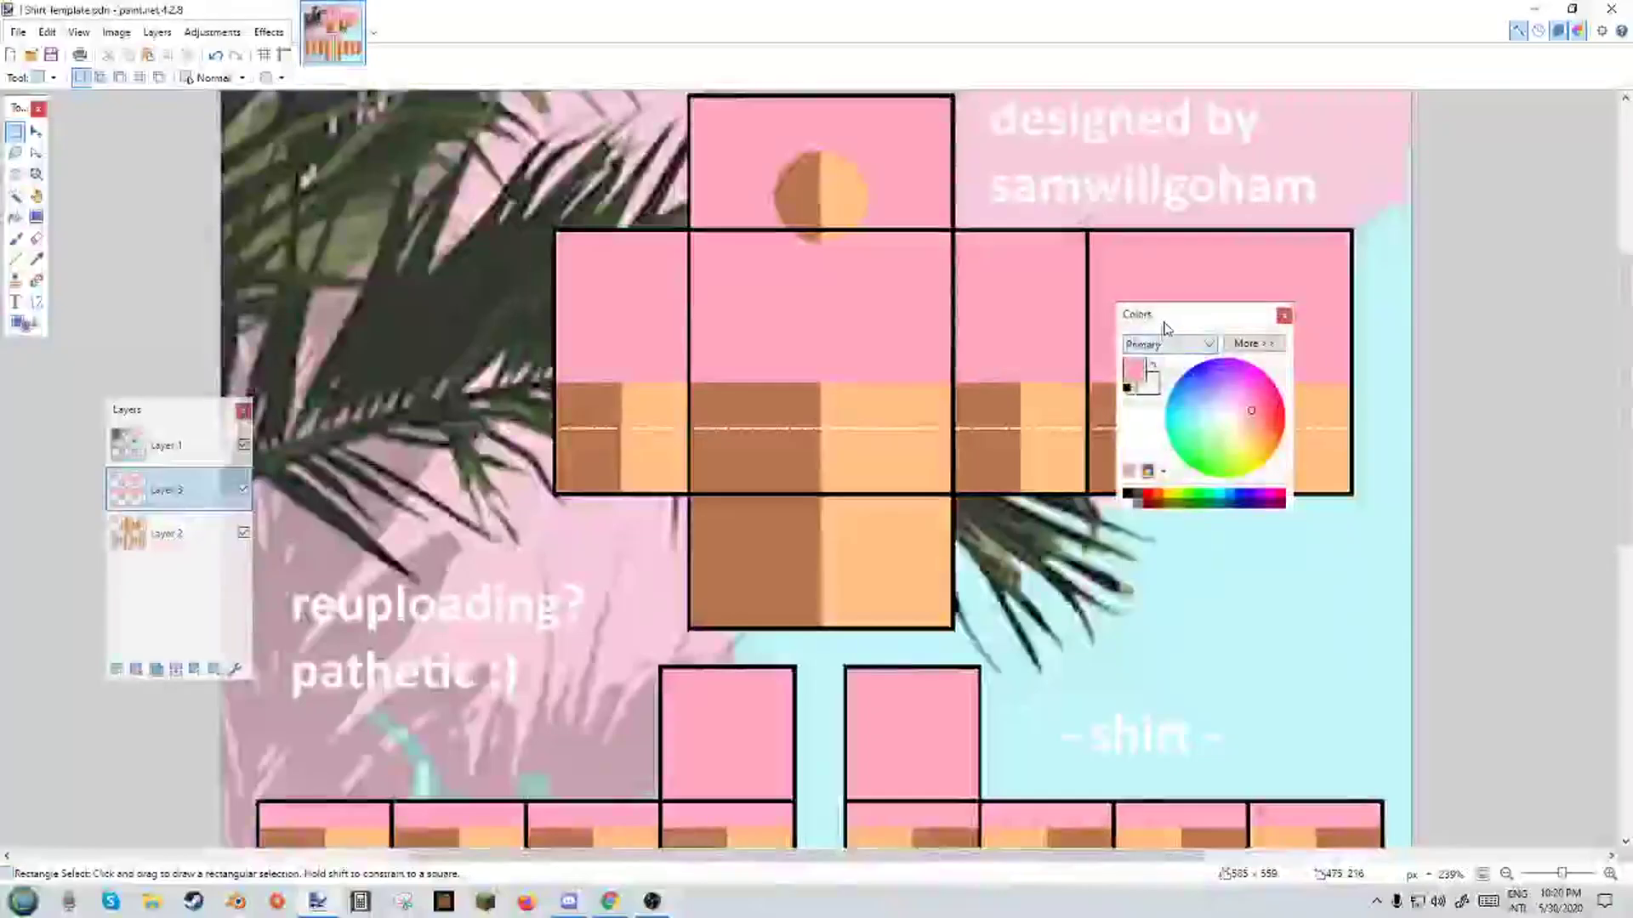
Add a new empty Layer 4 above the pink Layer 3.
drag(1144, 314, 1587, 498)
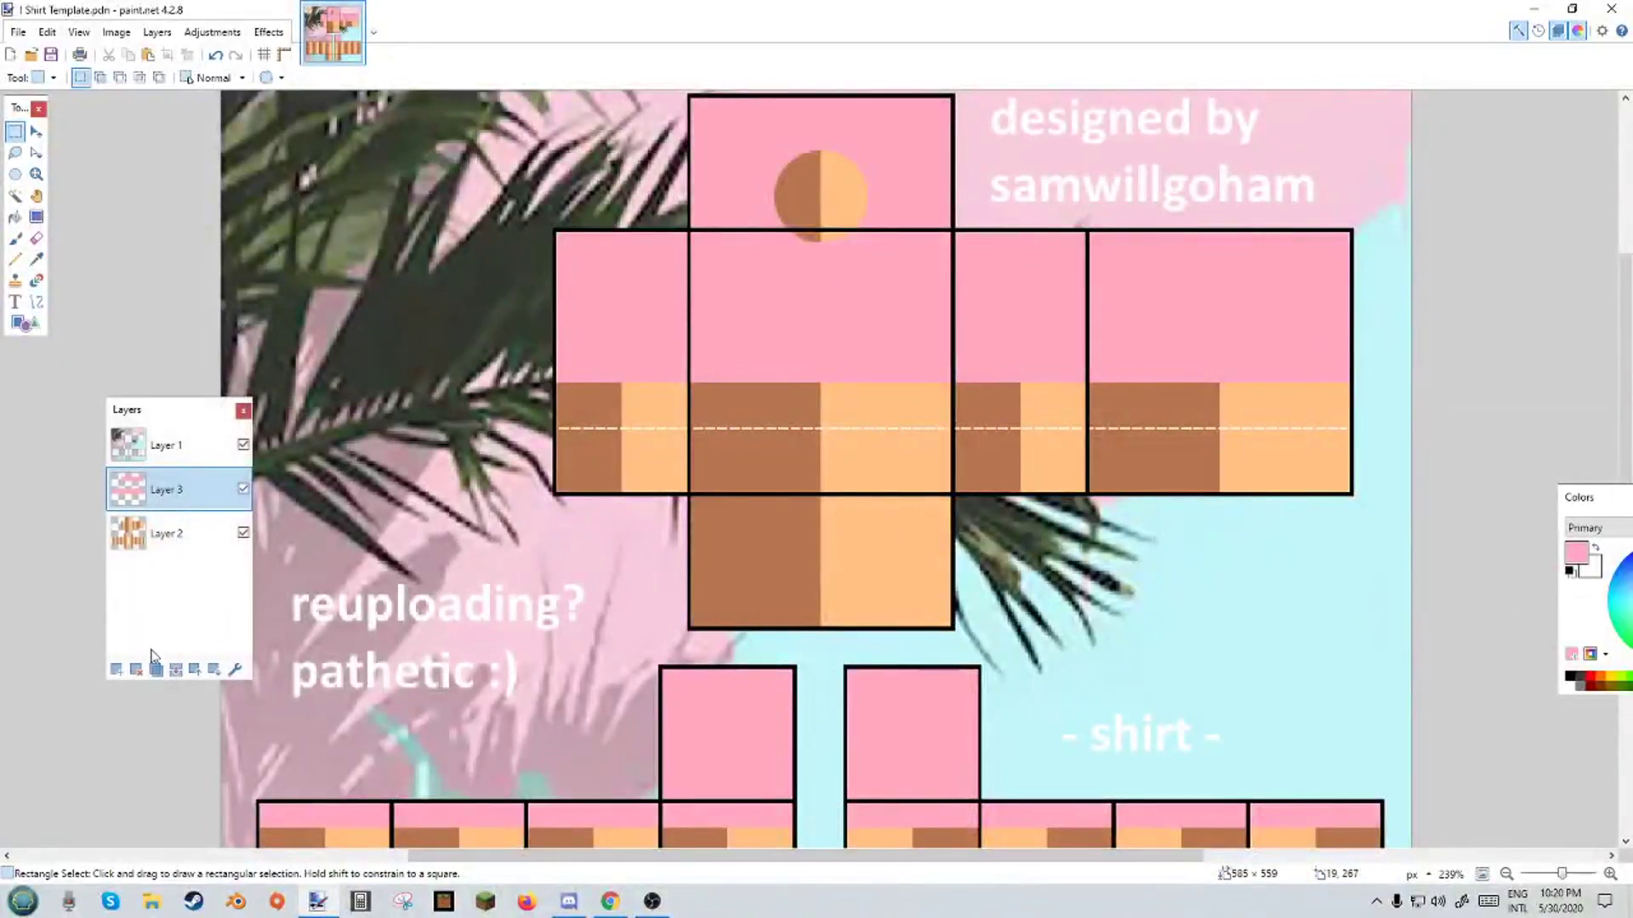
click(118, 670)
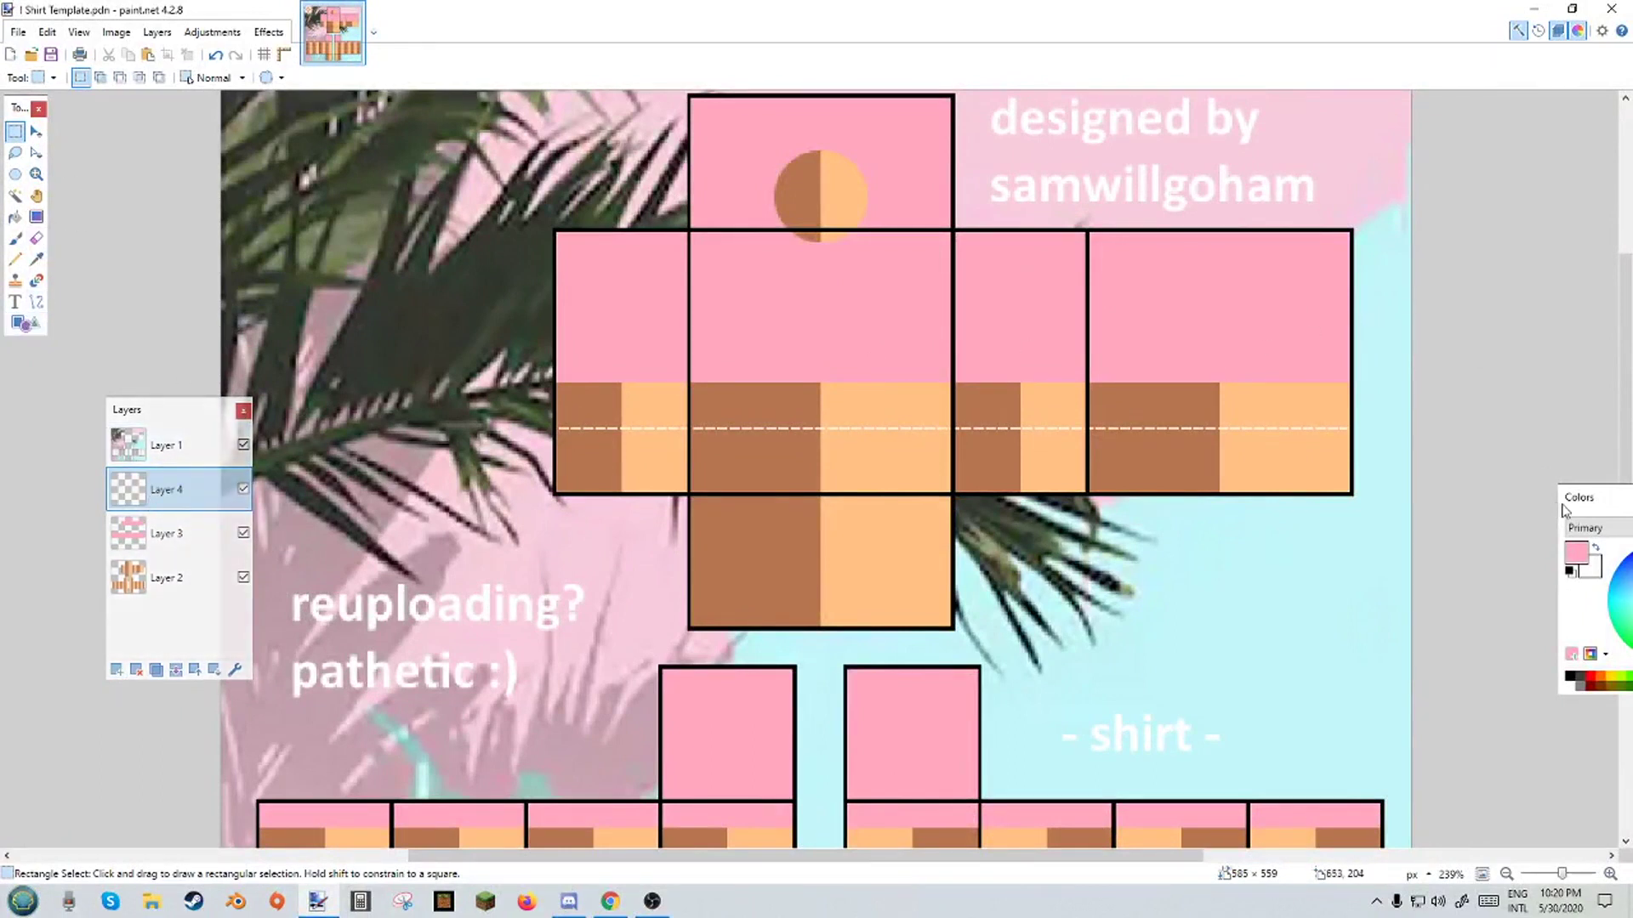
drag(1563, 510, 1088, 477)
scroll(783, 633, up, 1)
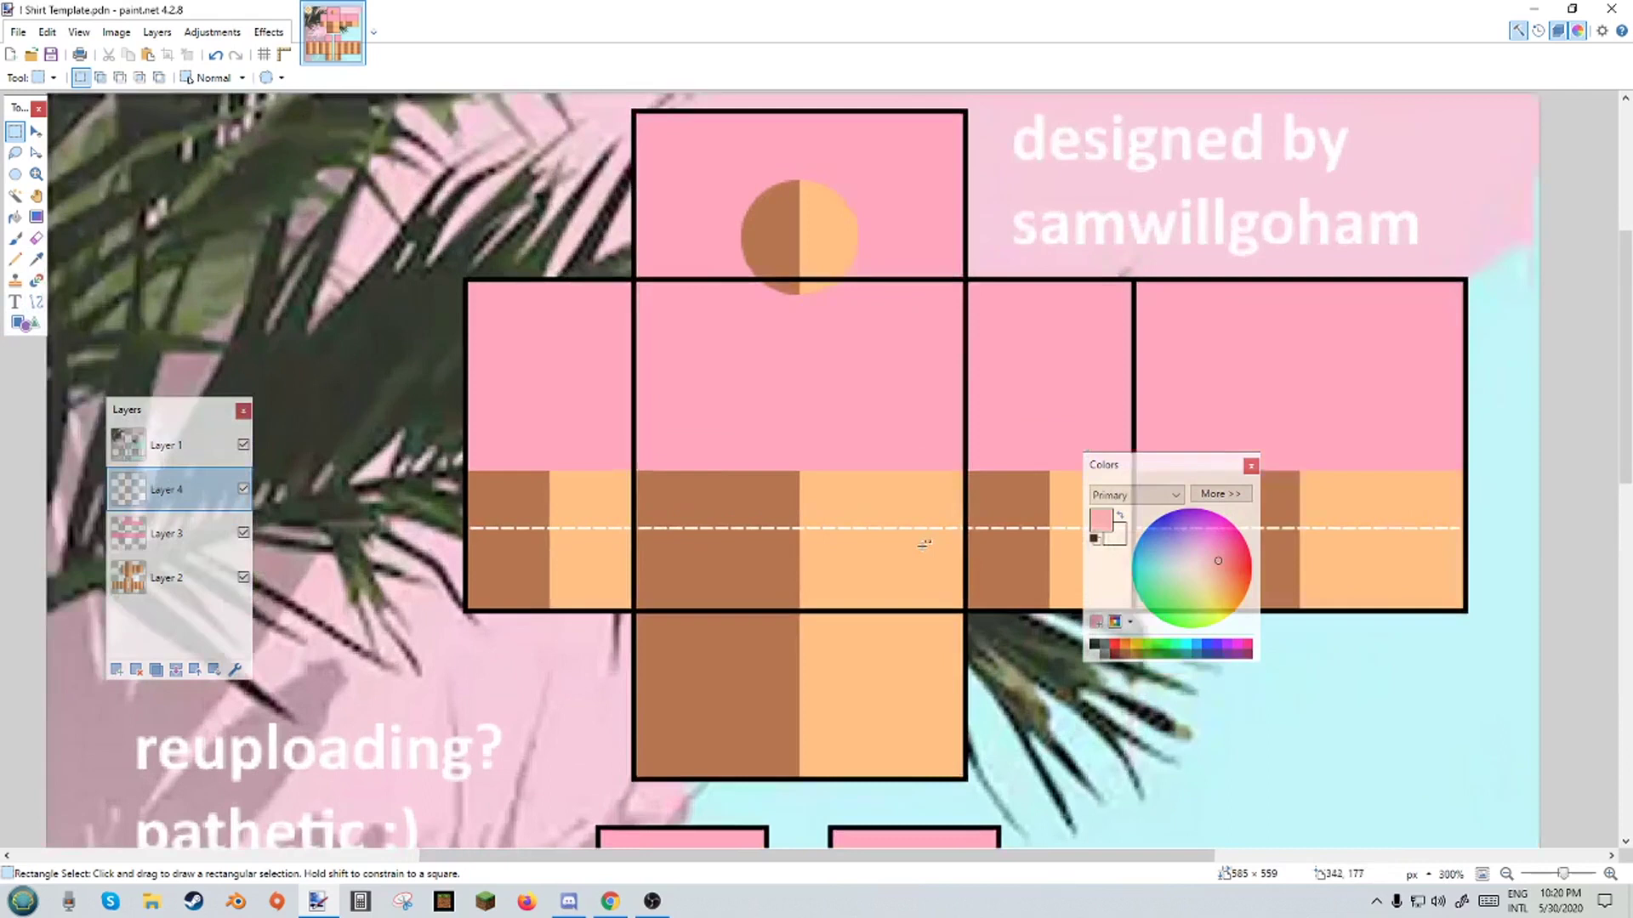
scroll(924, 544, up, 1)
scroll(391, 332, up, 2)
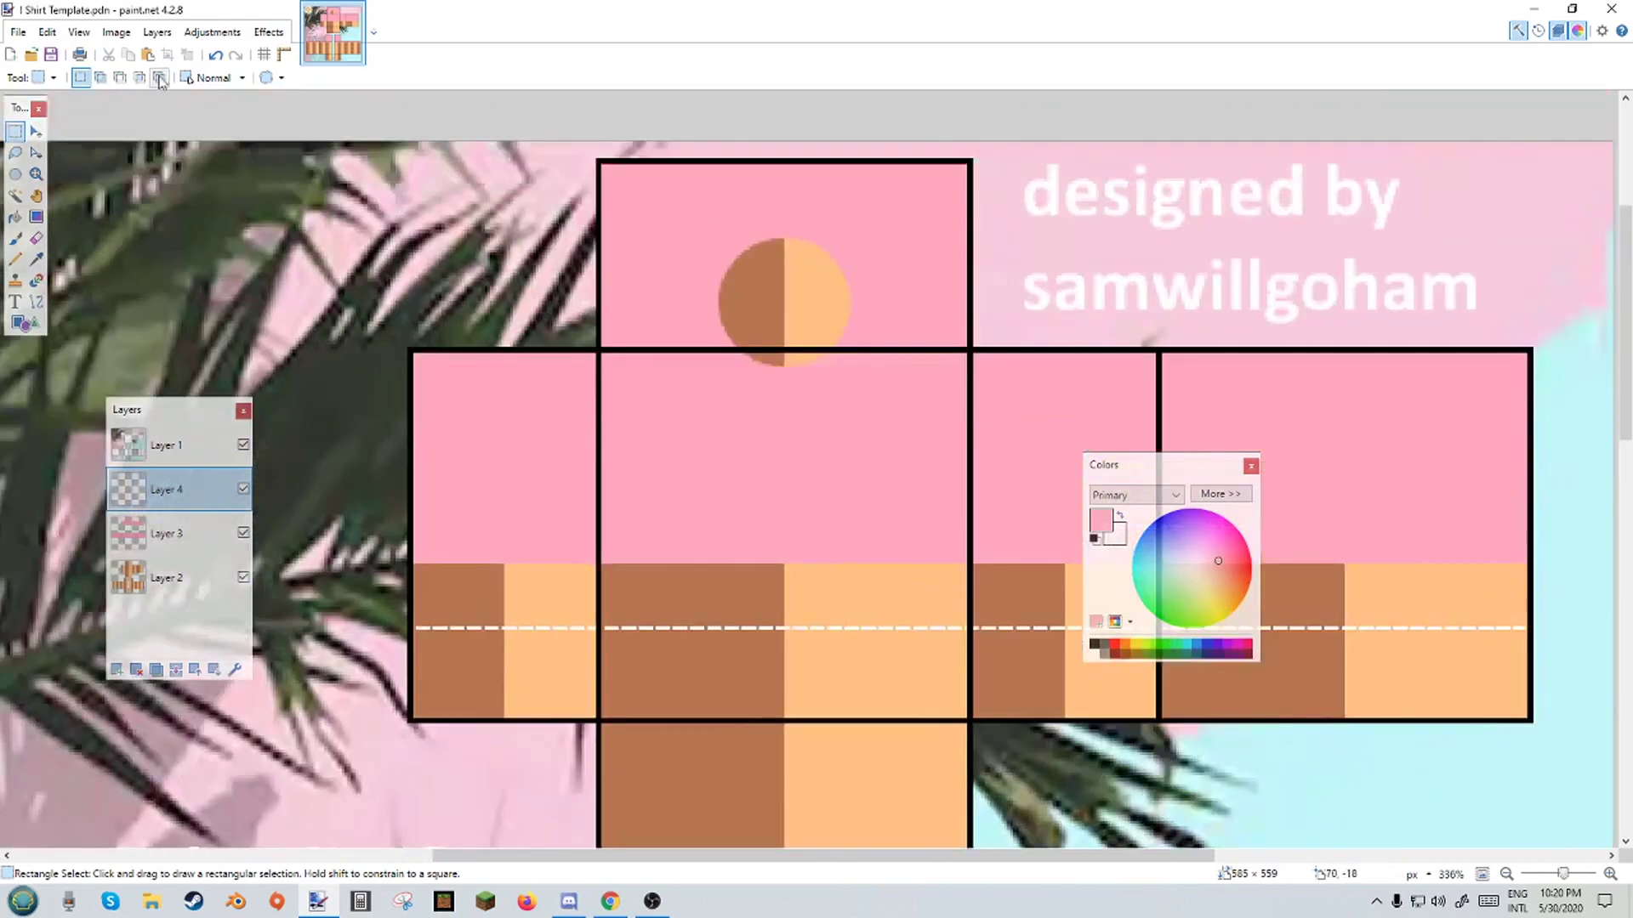
Set Layer 4's blend mode to Multiply in Layer Properties.
double_click(170, 481)
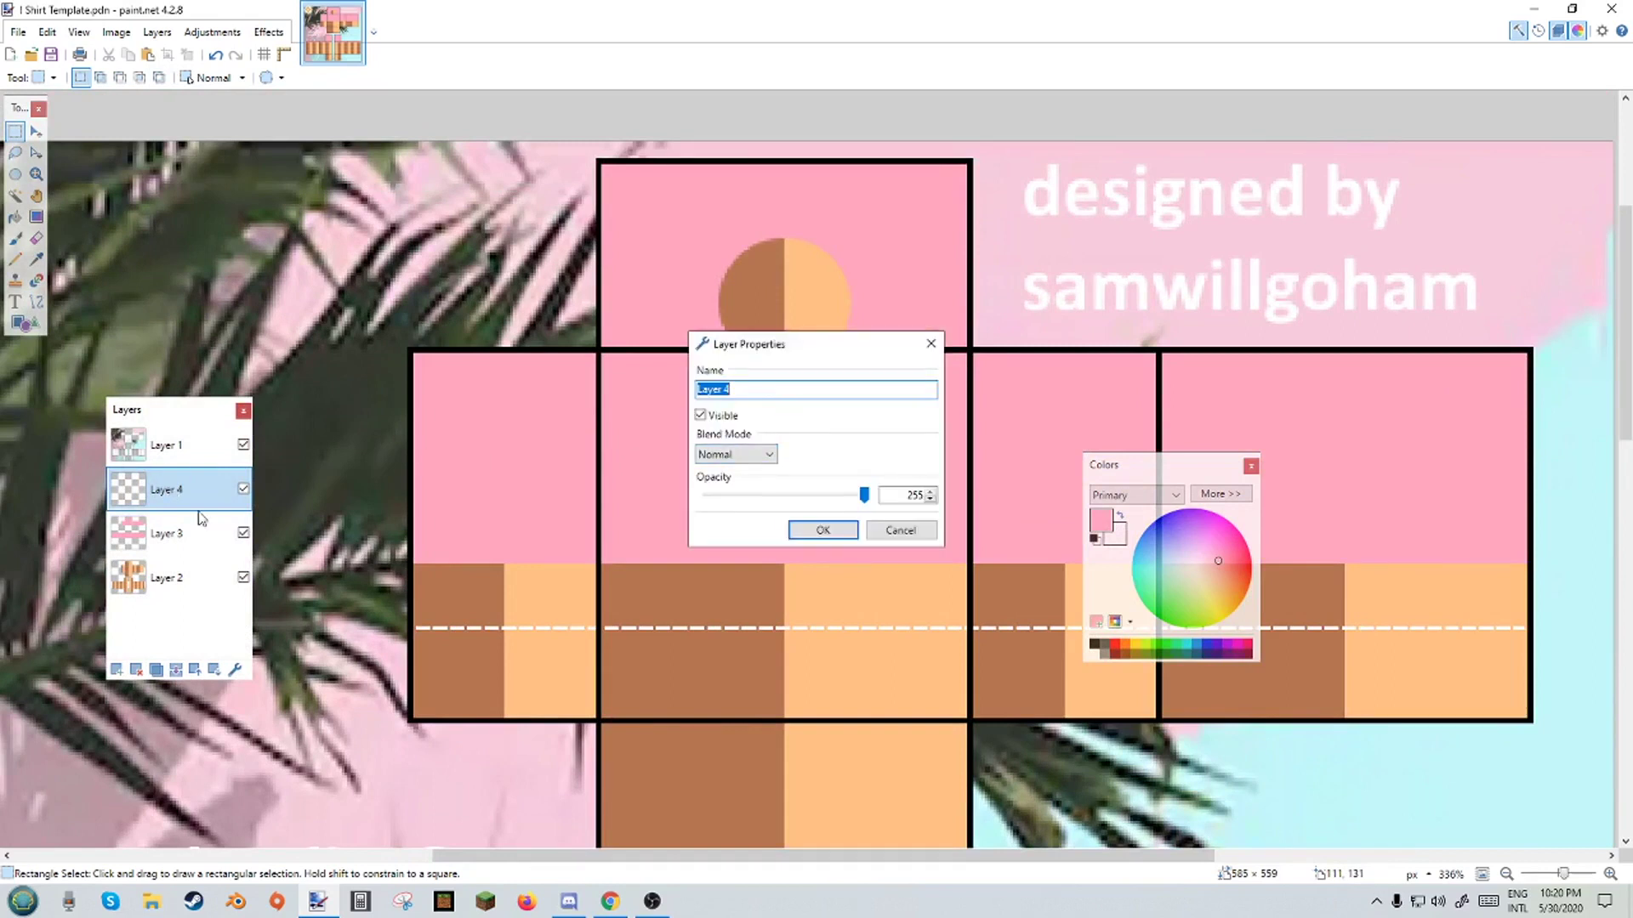
click(922, 532)
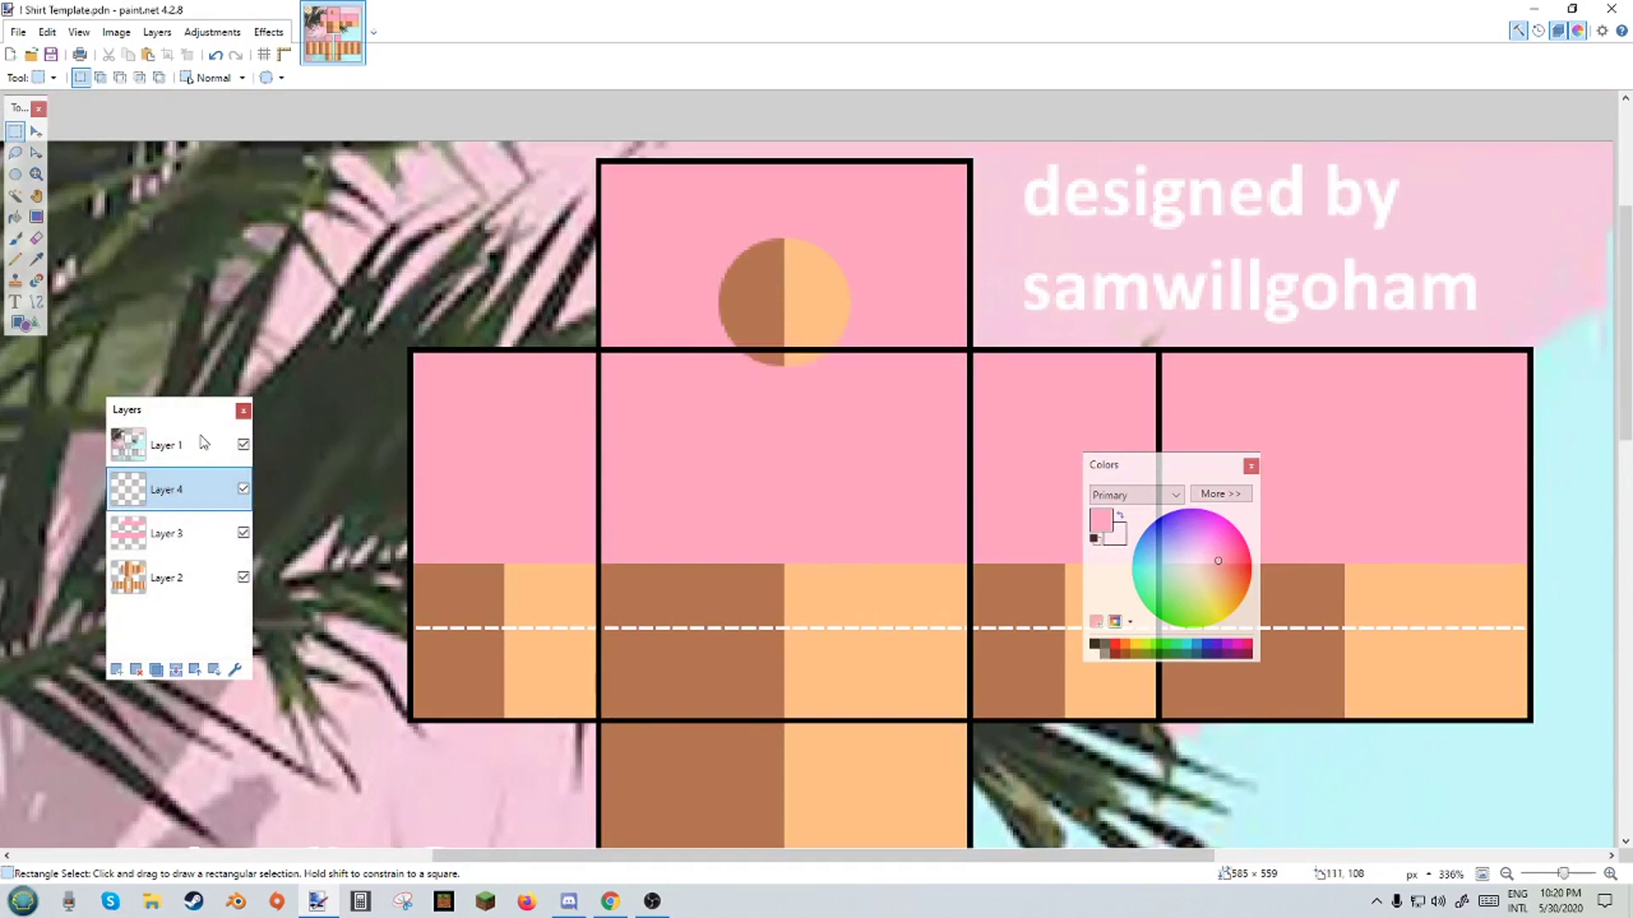
drag(204, 410, 636, 424)
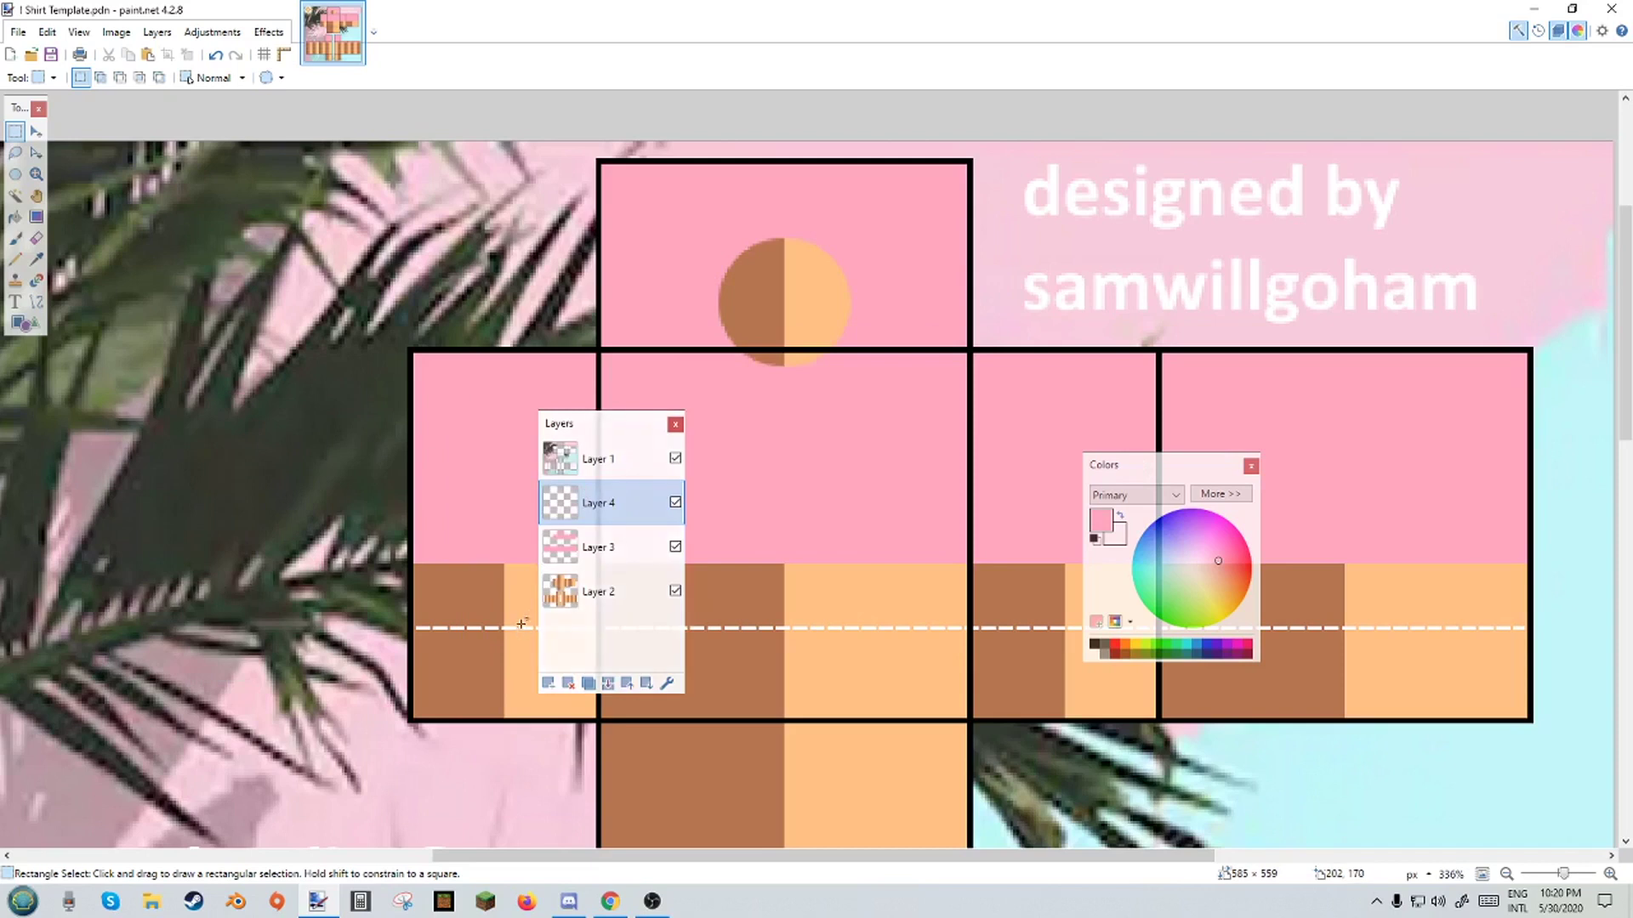
double_click(606, 505)
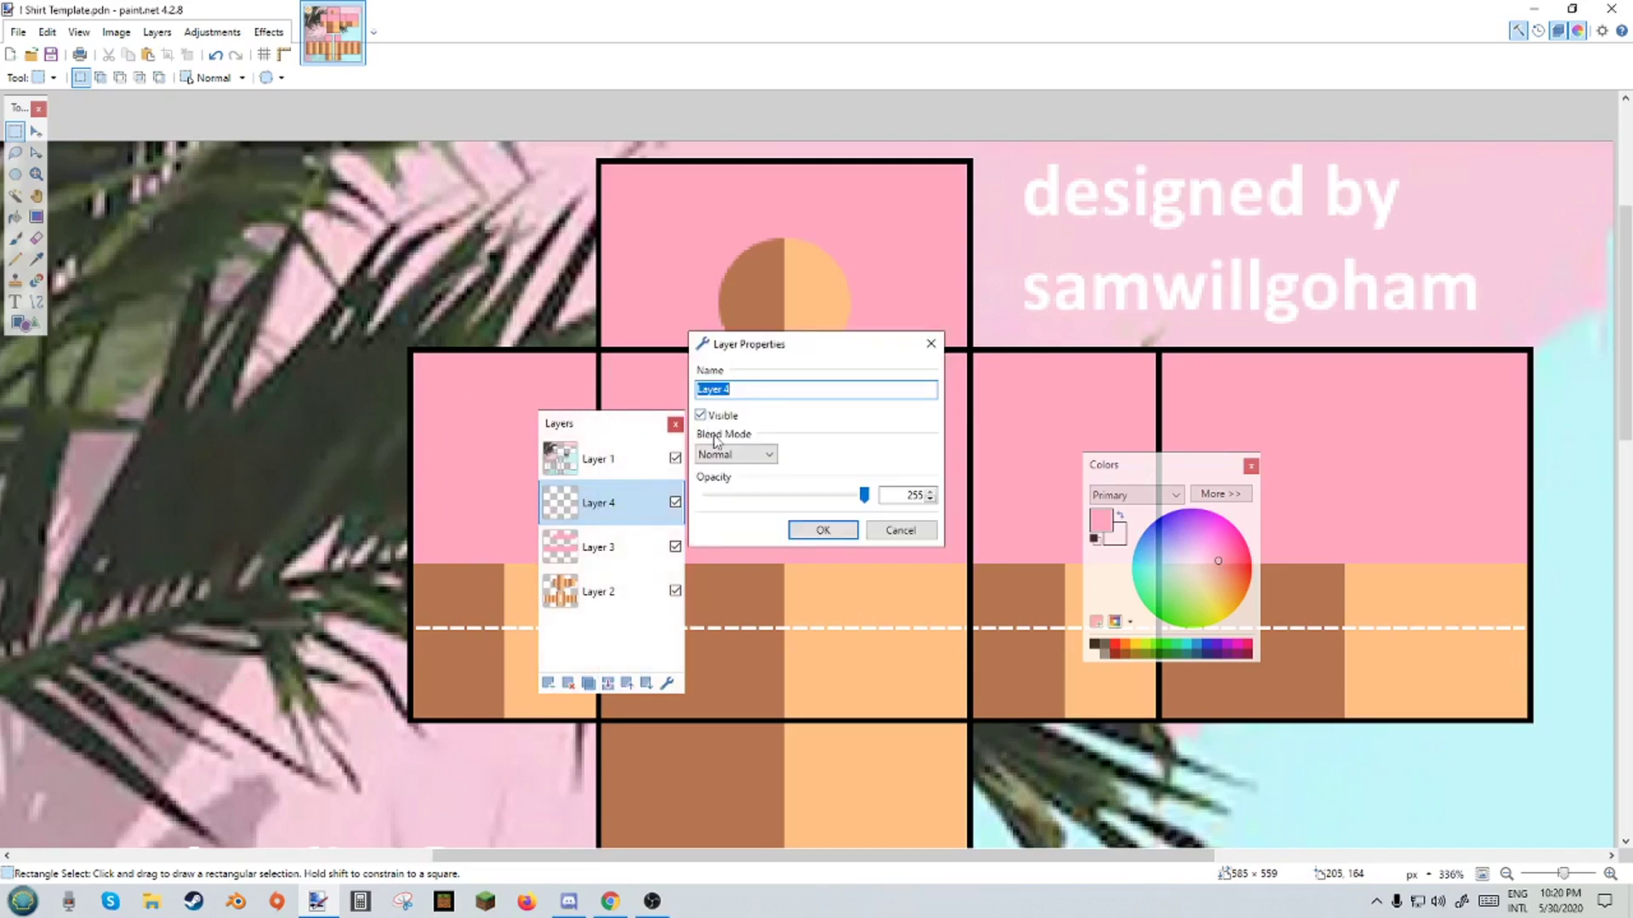
click(733, 455)
click(732, 490)
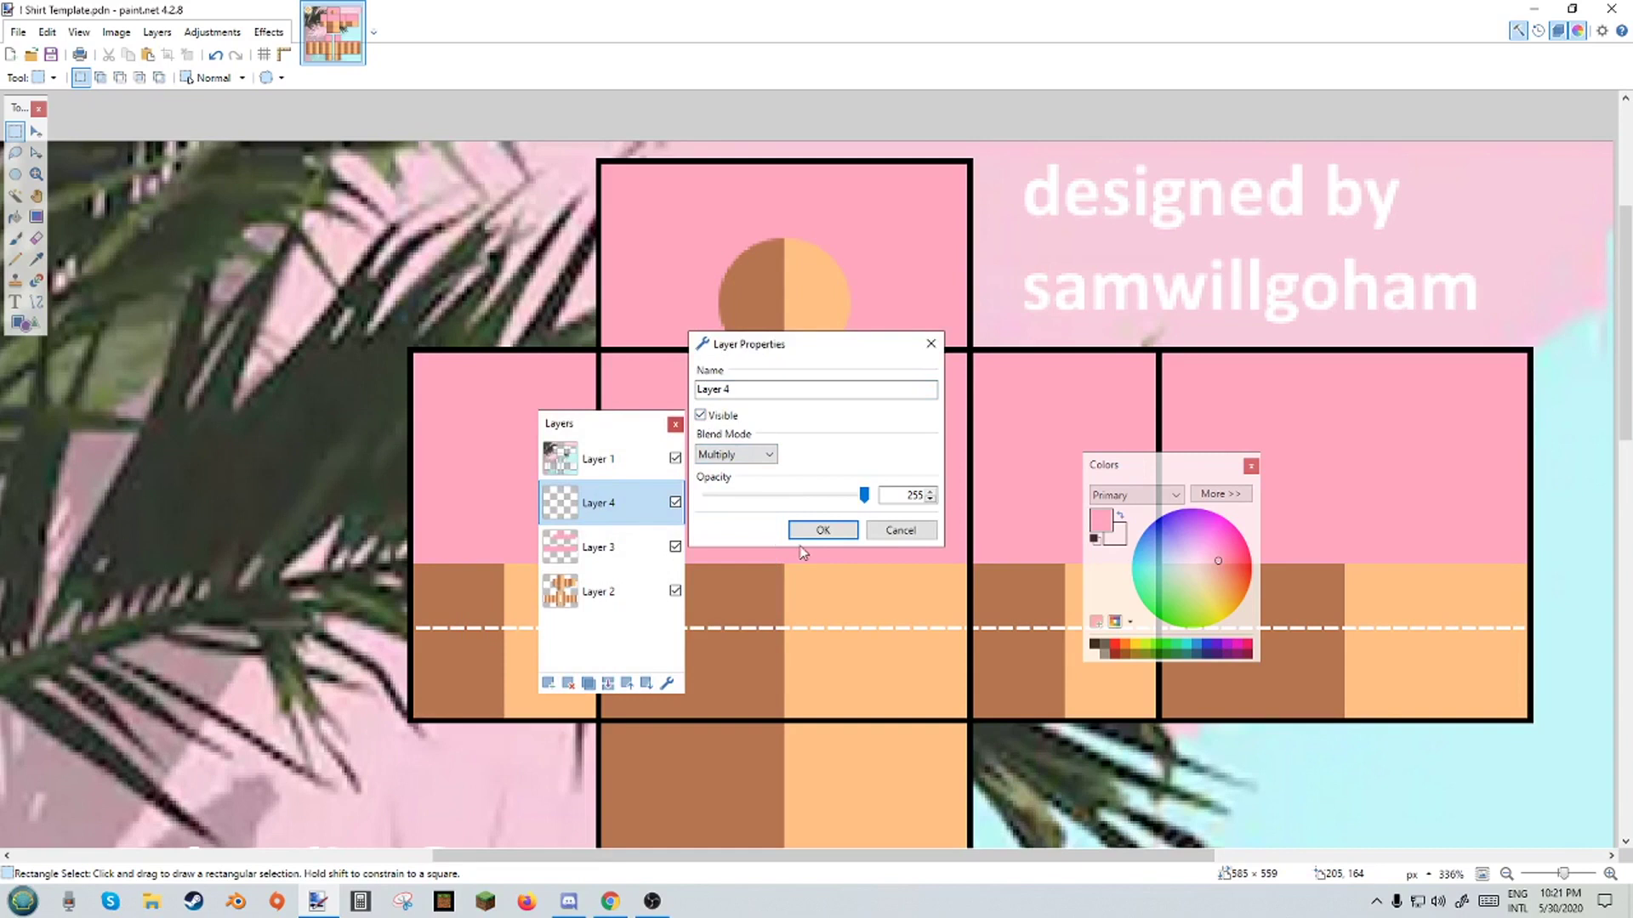
click(818, 534)
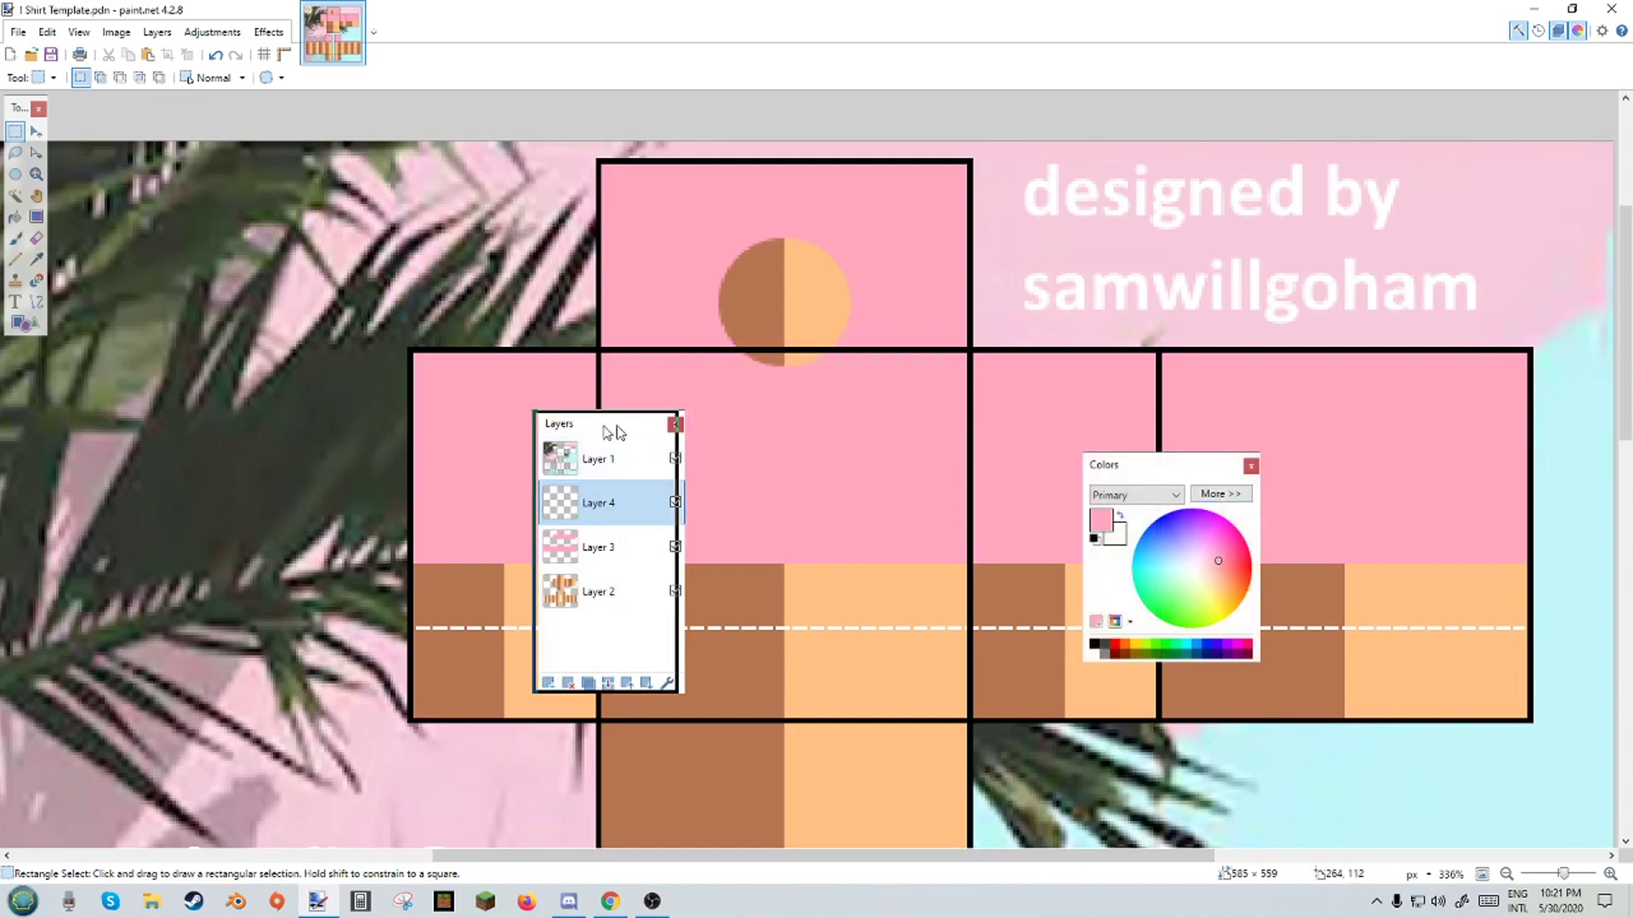
Move the Layers panel and colour window aside, then test a thin selection at the pink edge.
drag(613, 425, 201, 417)
drag(1172, 482, 1064, 514)
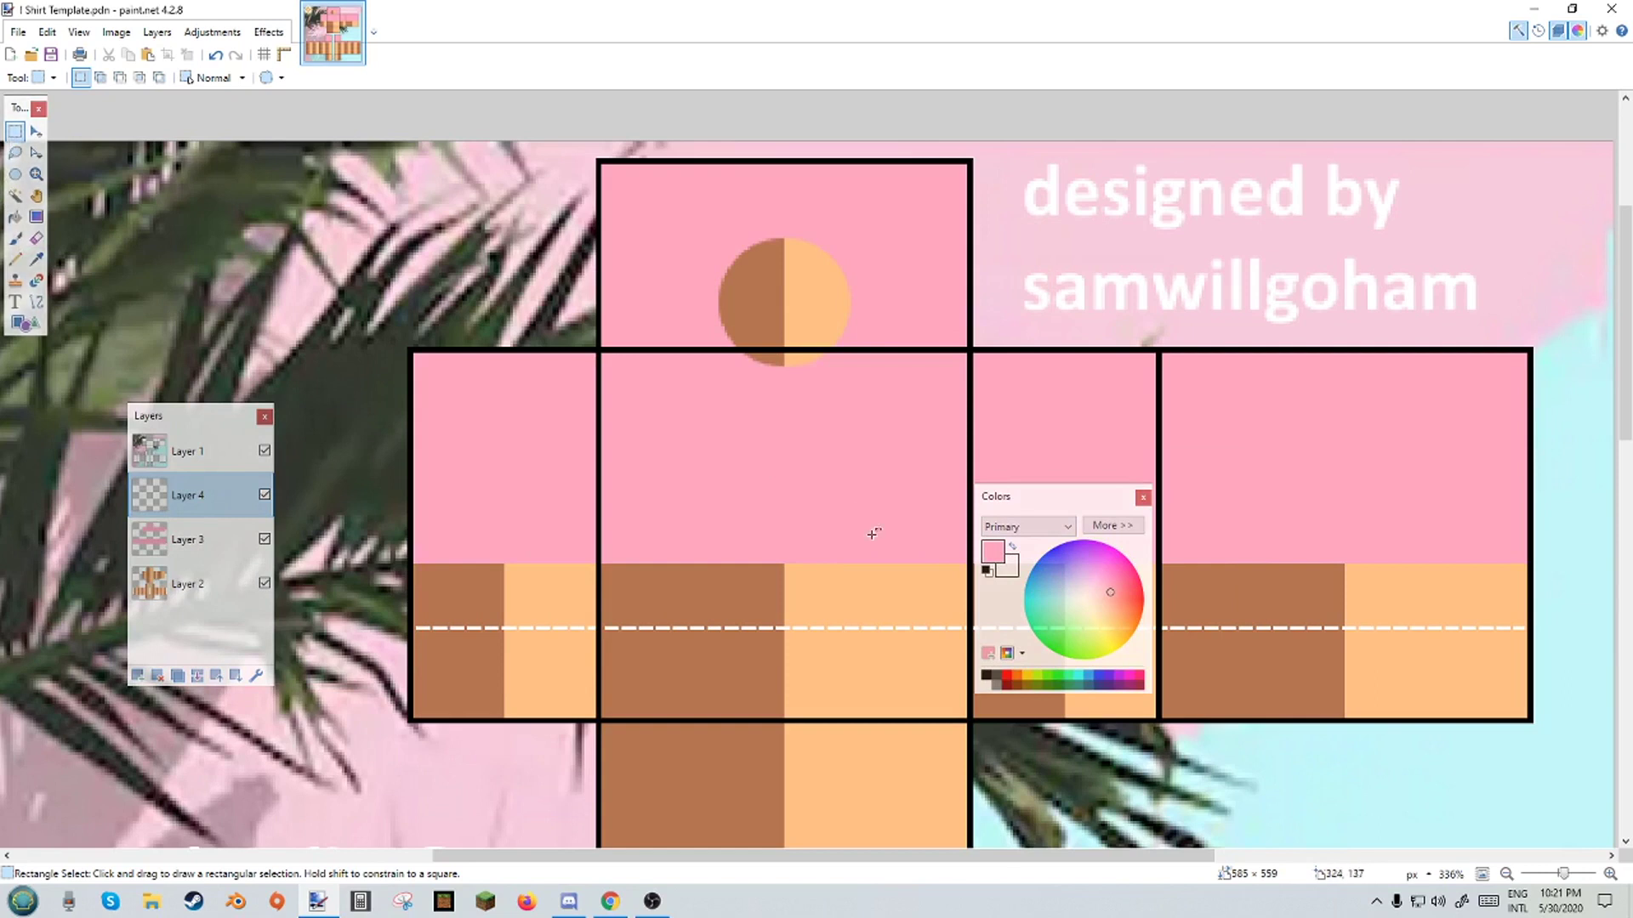
drag(1039, 503, 1082, 516)
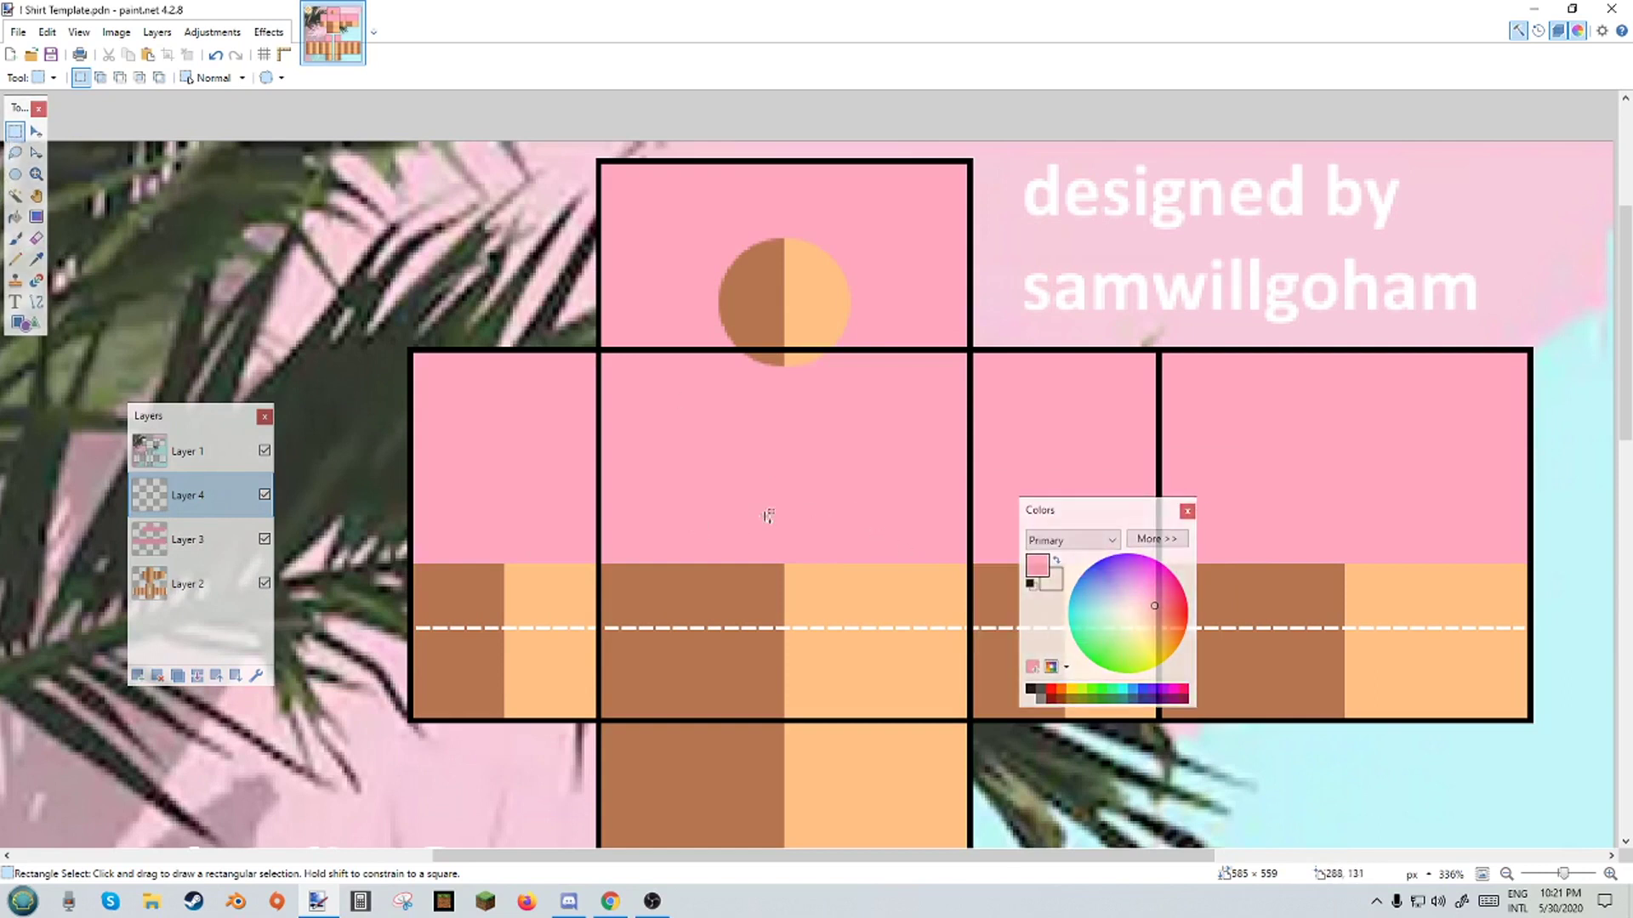
scroll(767, 517, up, 4)
scroll(803, 636, up, 3)
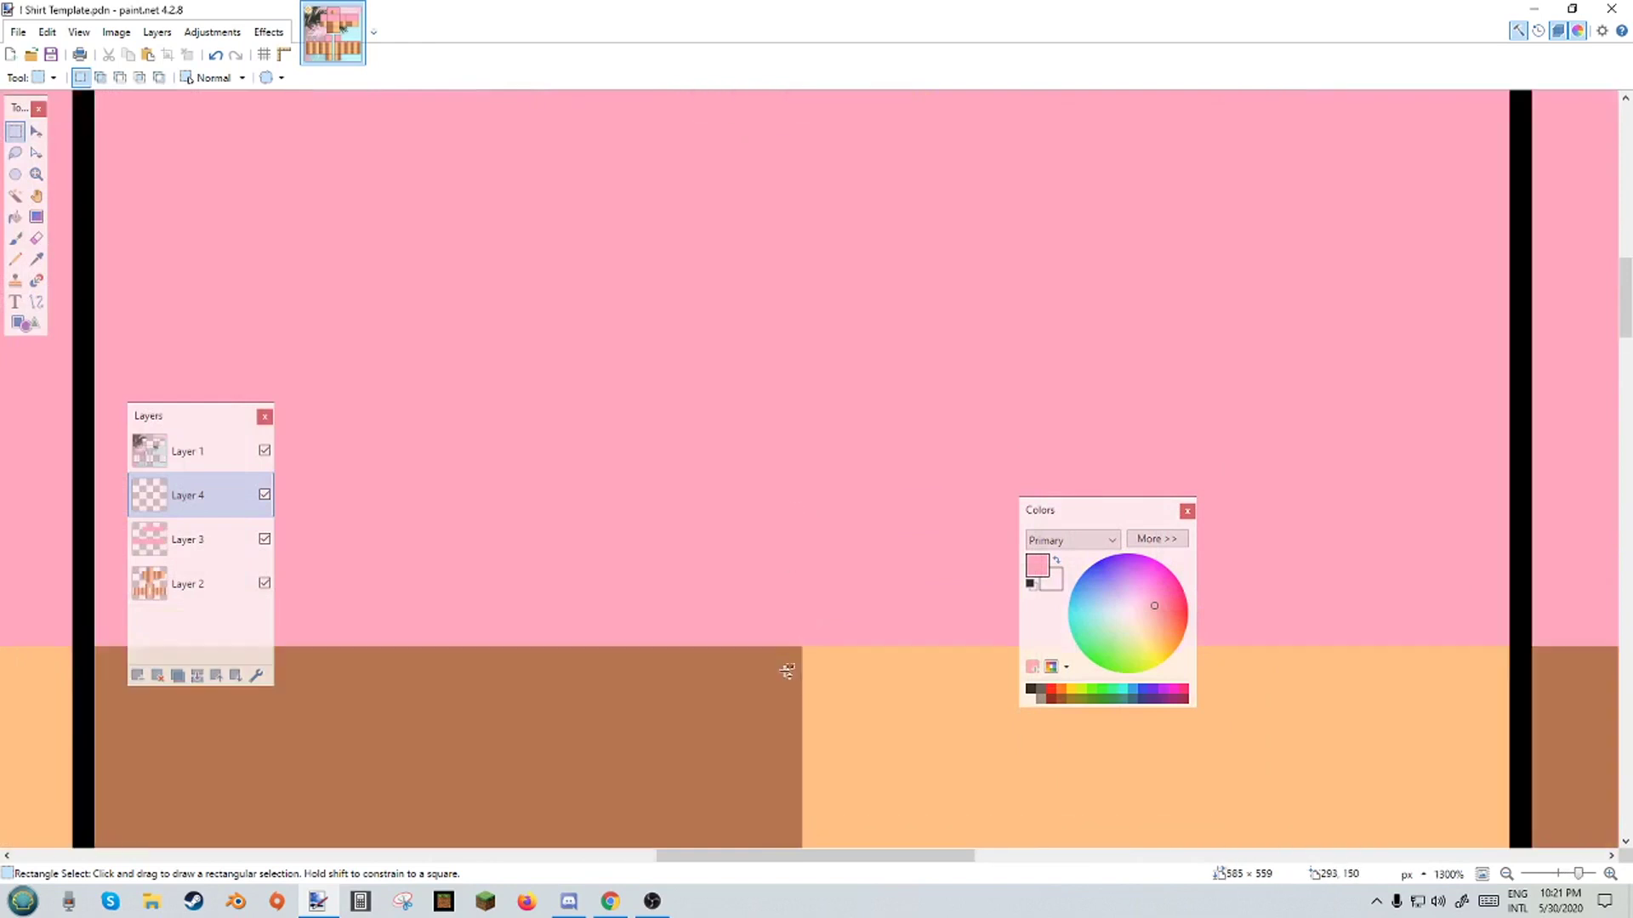
drag(824, 634, 795, 542)
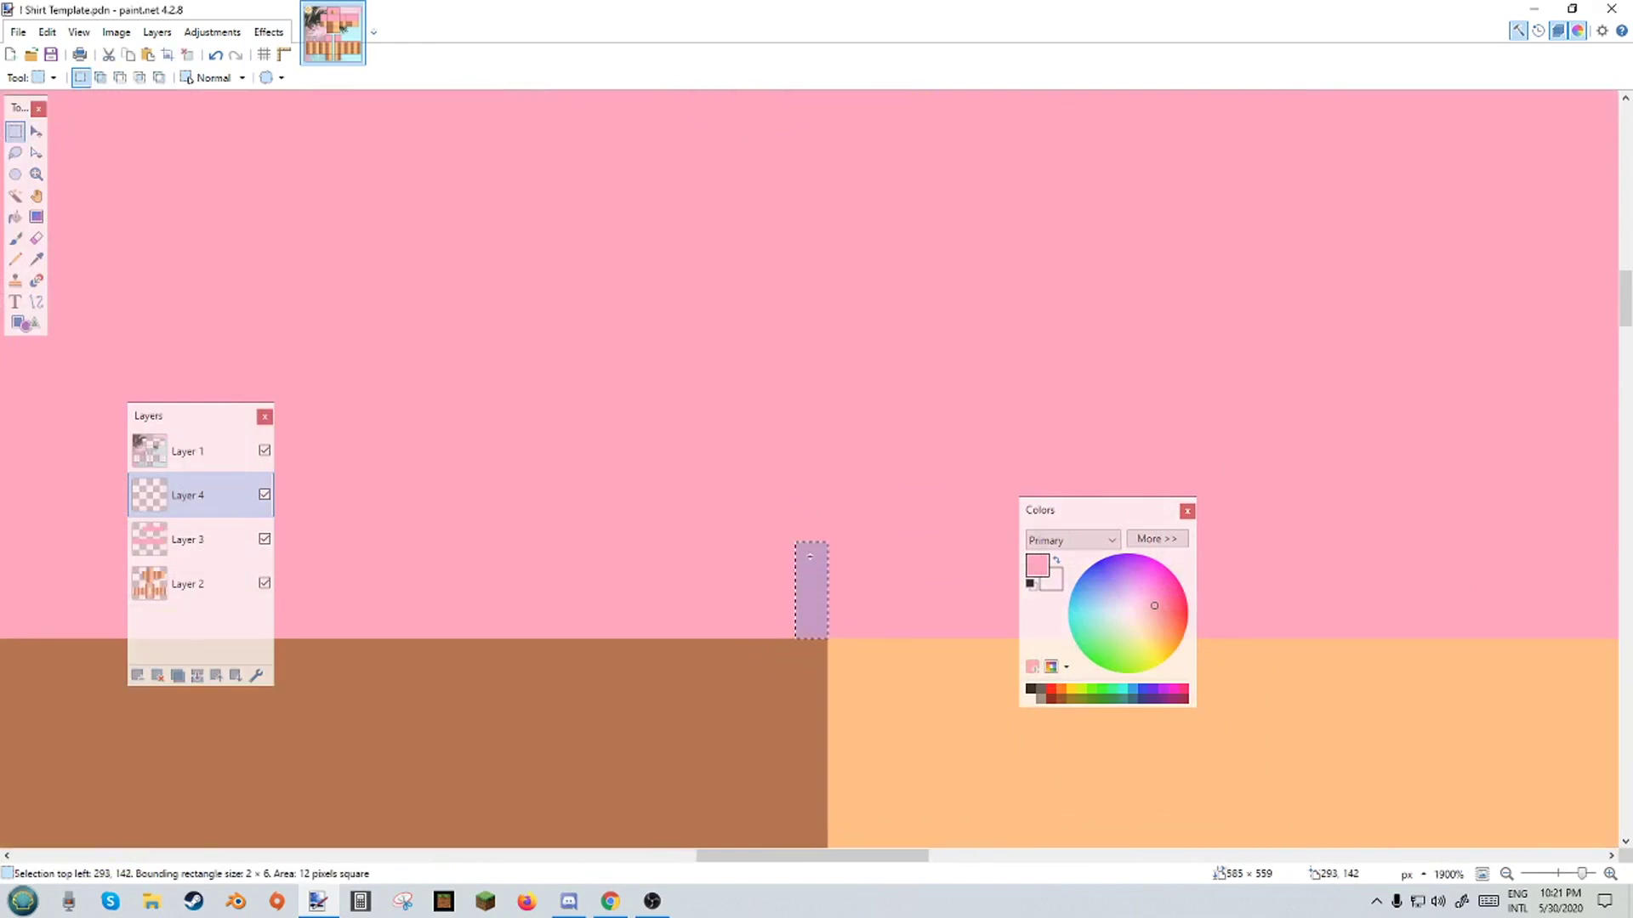
click(795, 541)
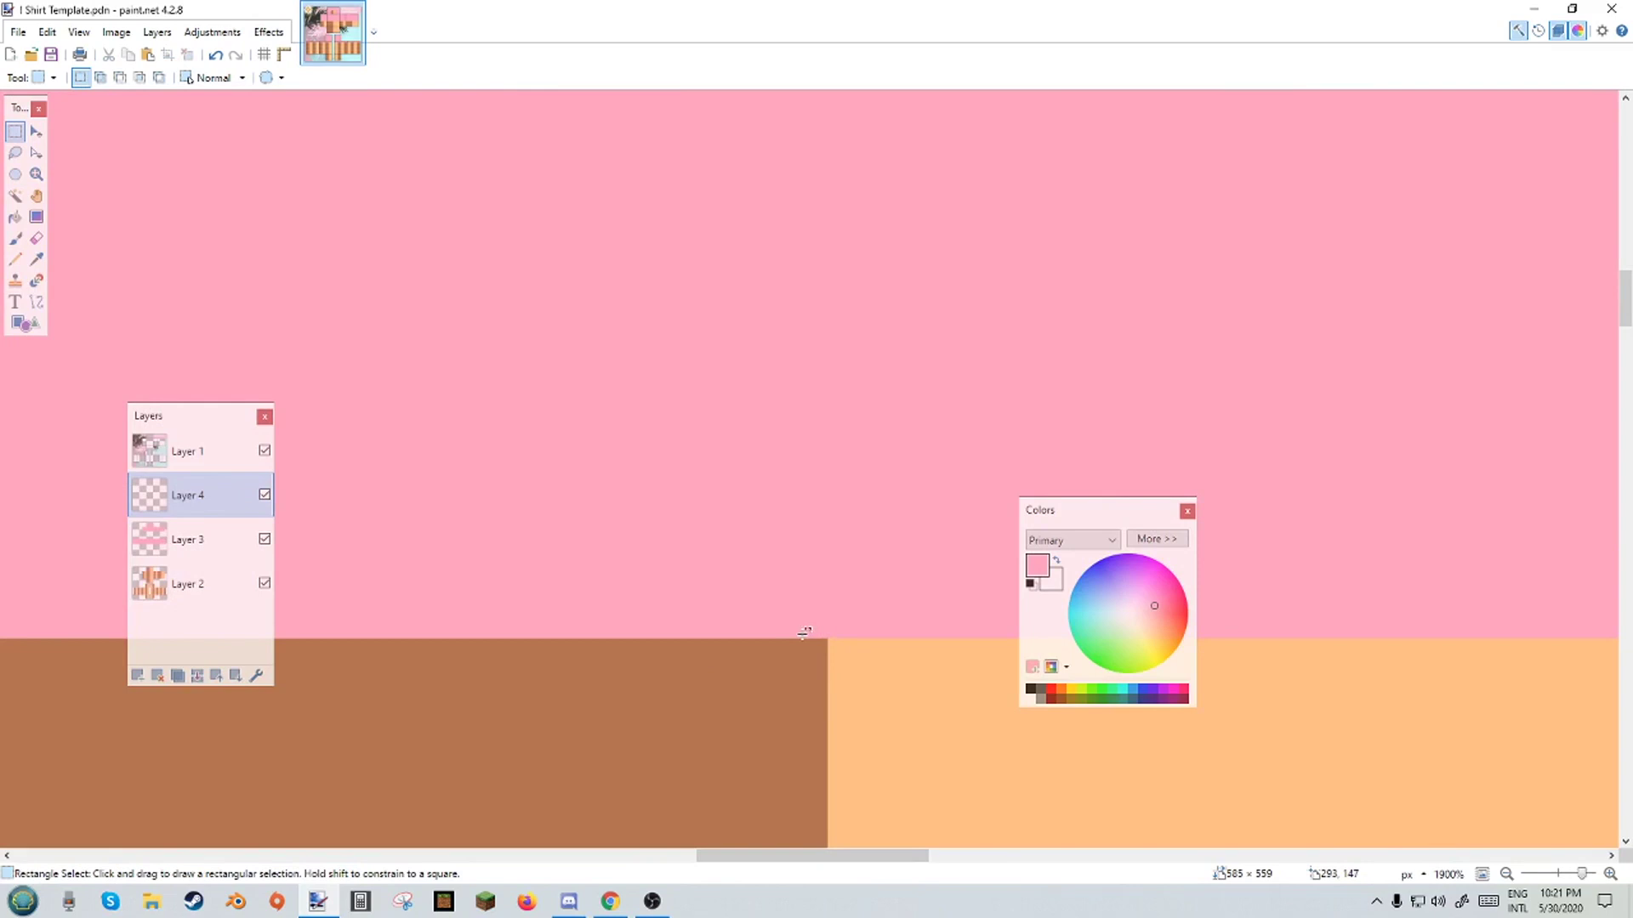
Select a one-pixel-wide 1×140 vertical strip running up the torso panel.
scroll(816, 637, down, 3)
scroll(804, 638, up, 3)
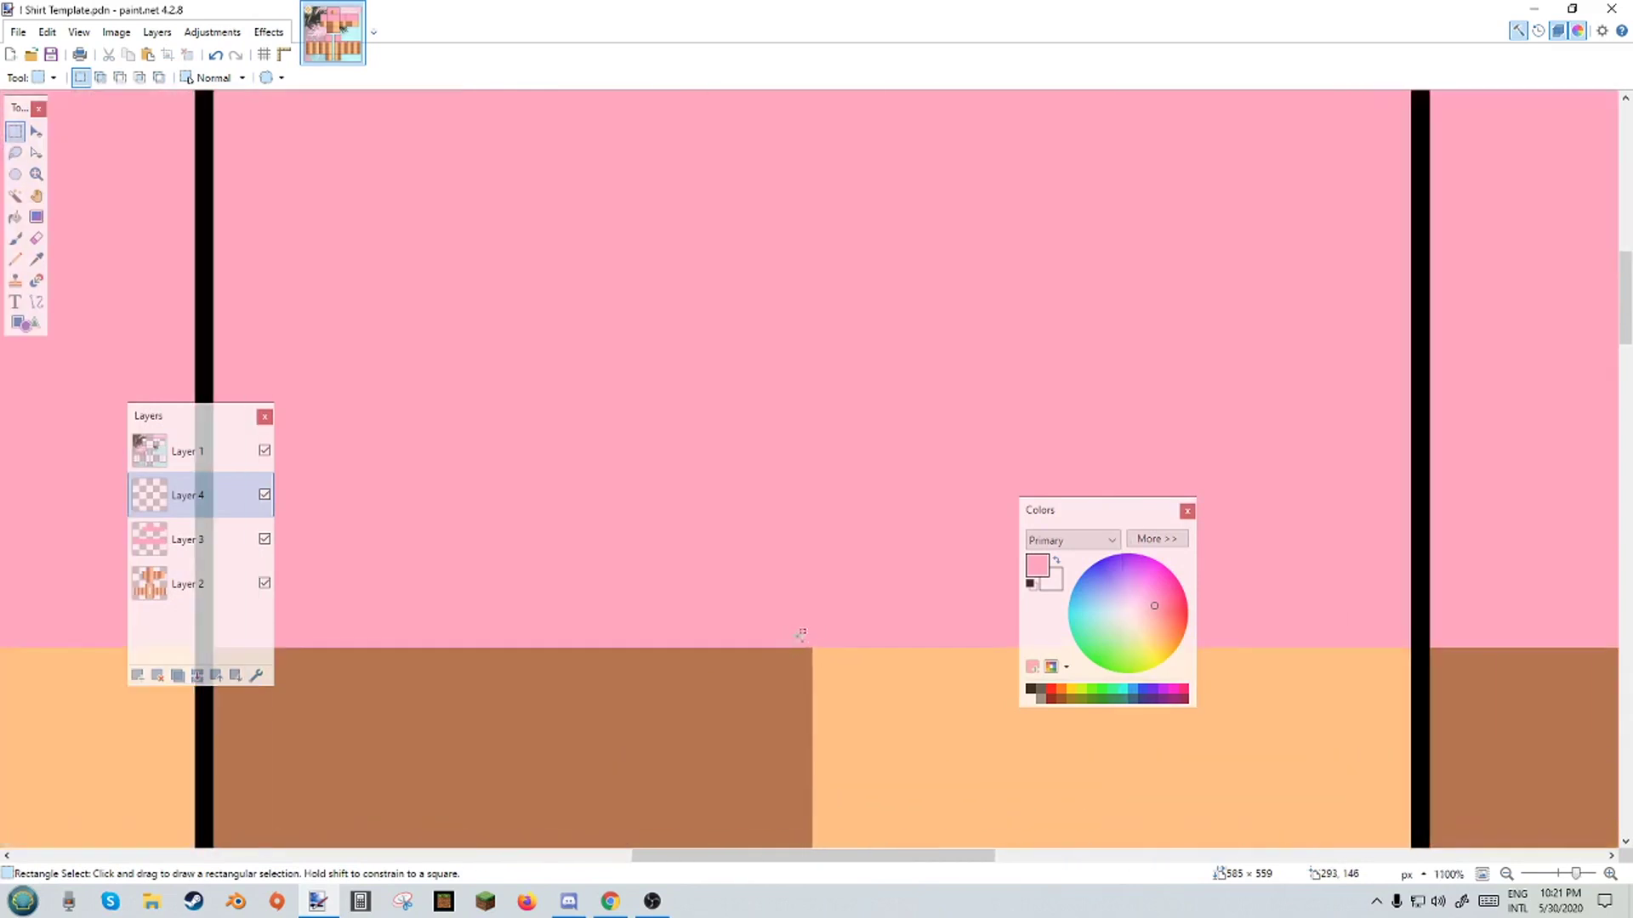
drag(802, 651, 799, 356)
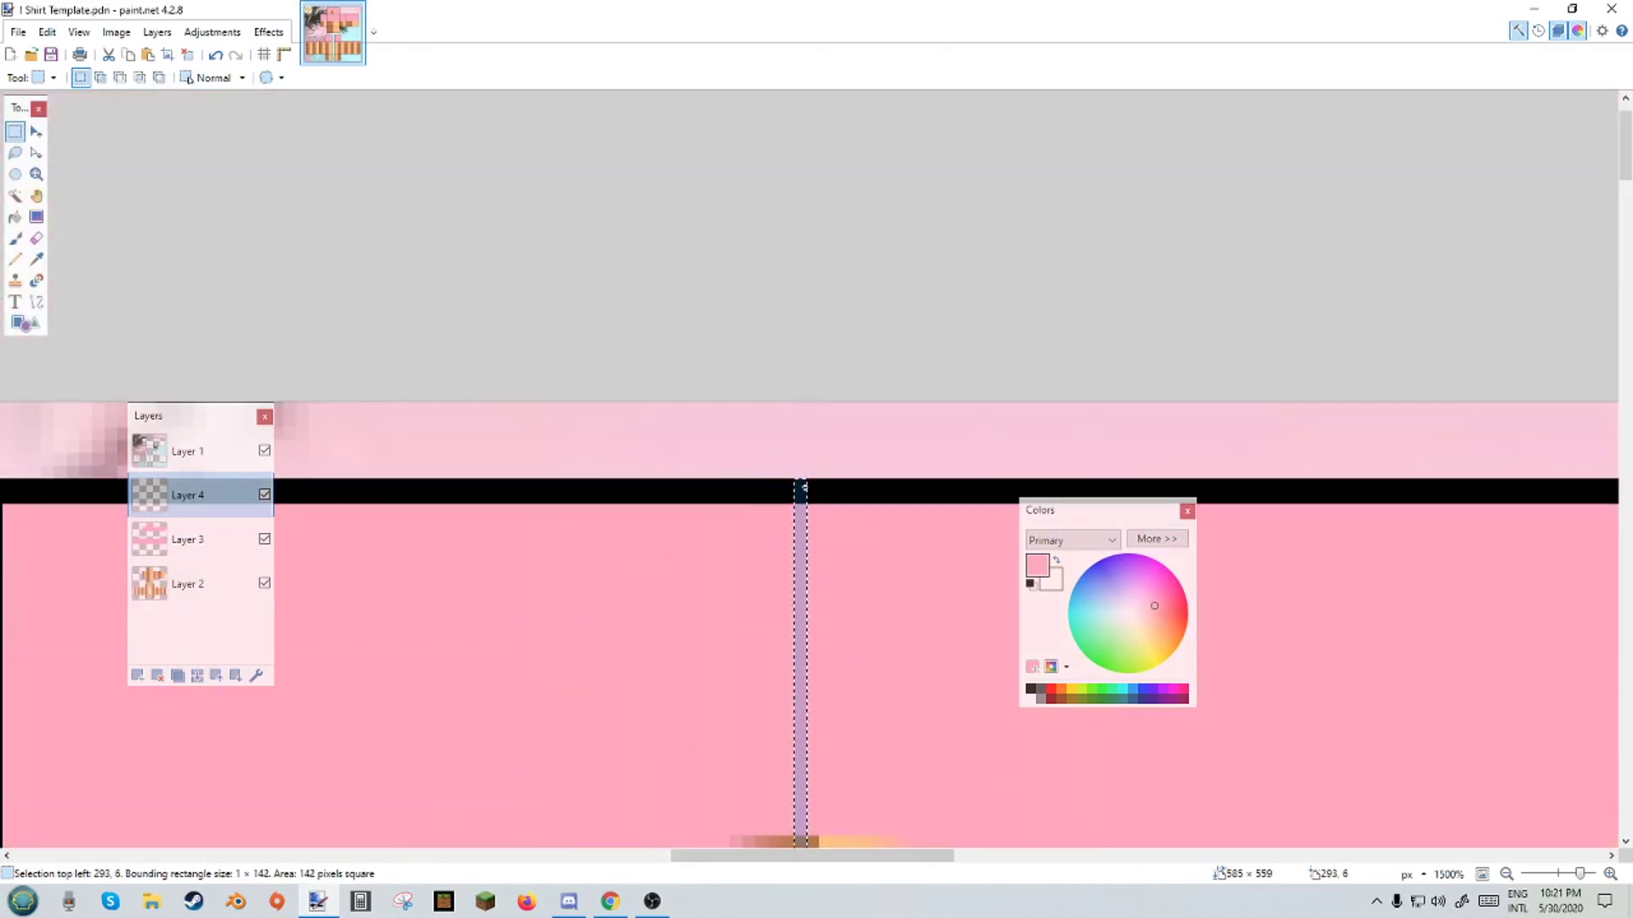
drag(803, 488, 800, 496)
scroll(803, 507, down, 3)
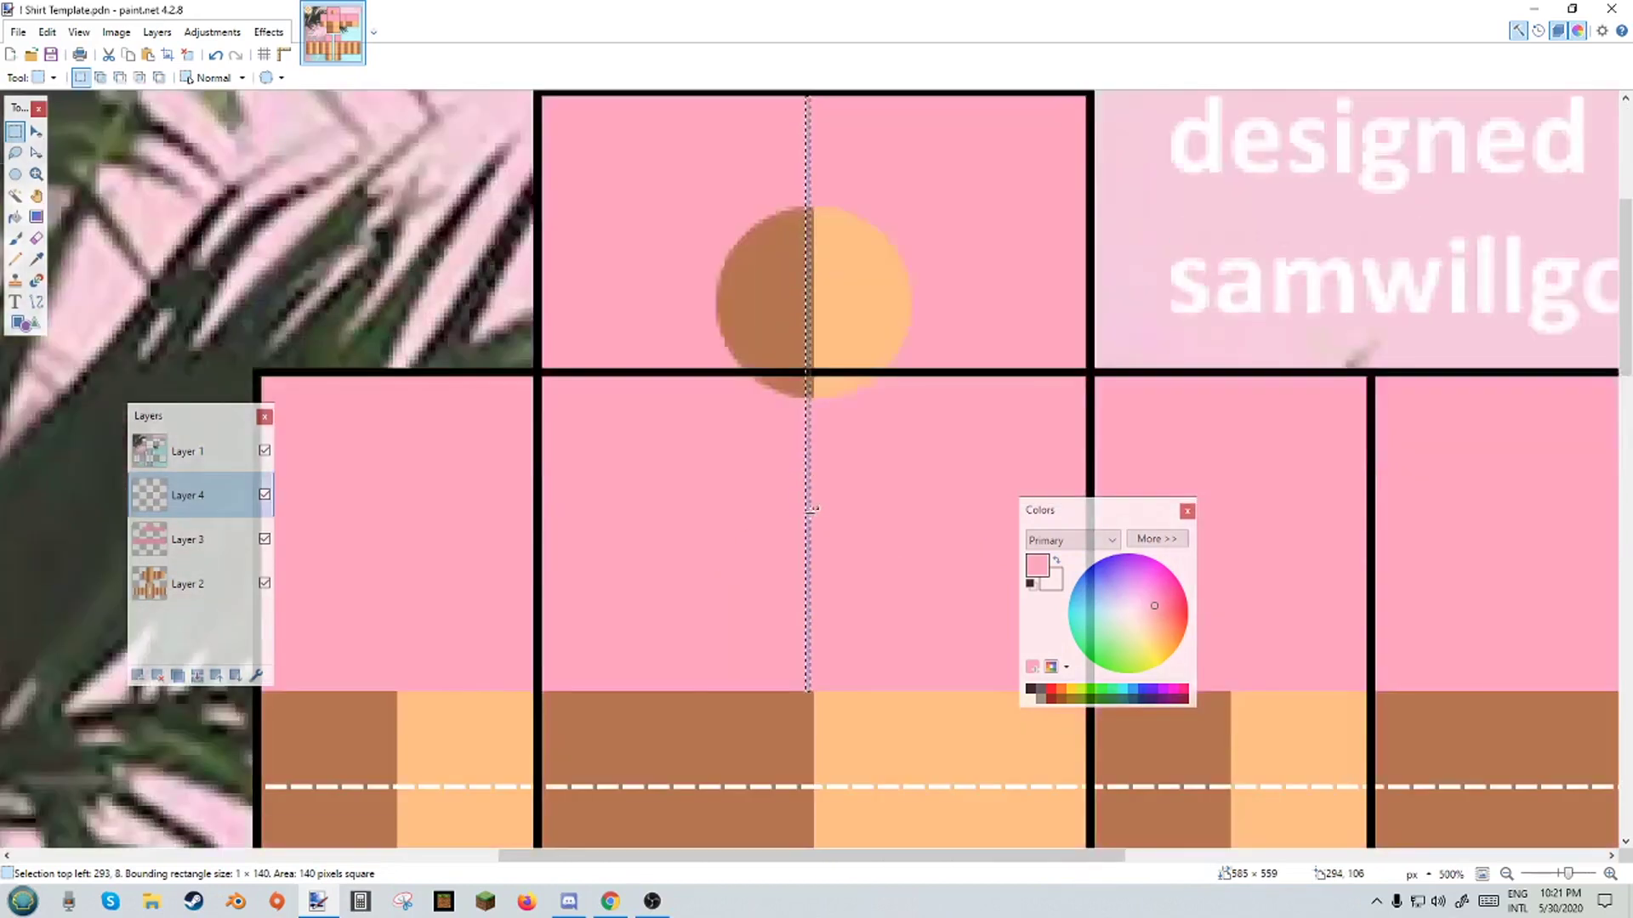
scroll(809, 510, up, 2)
scroll(814, 548, down, 4)
scroll(813, 548, up, 4)
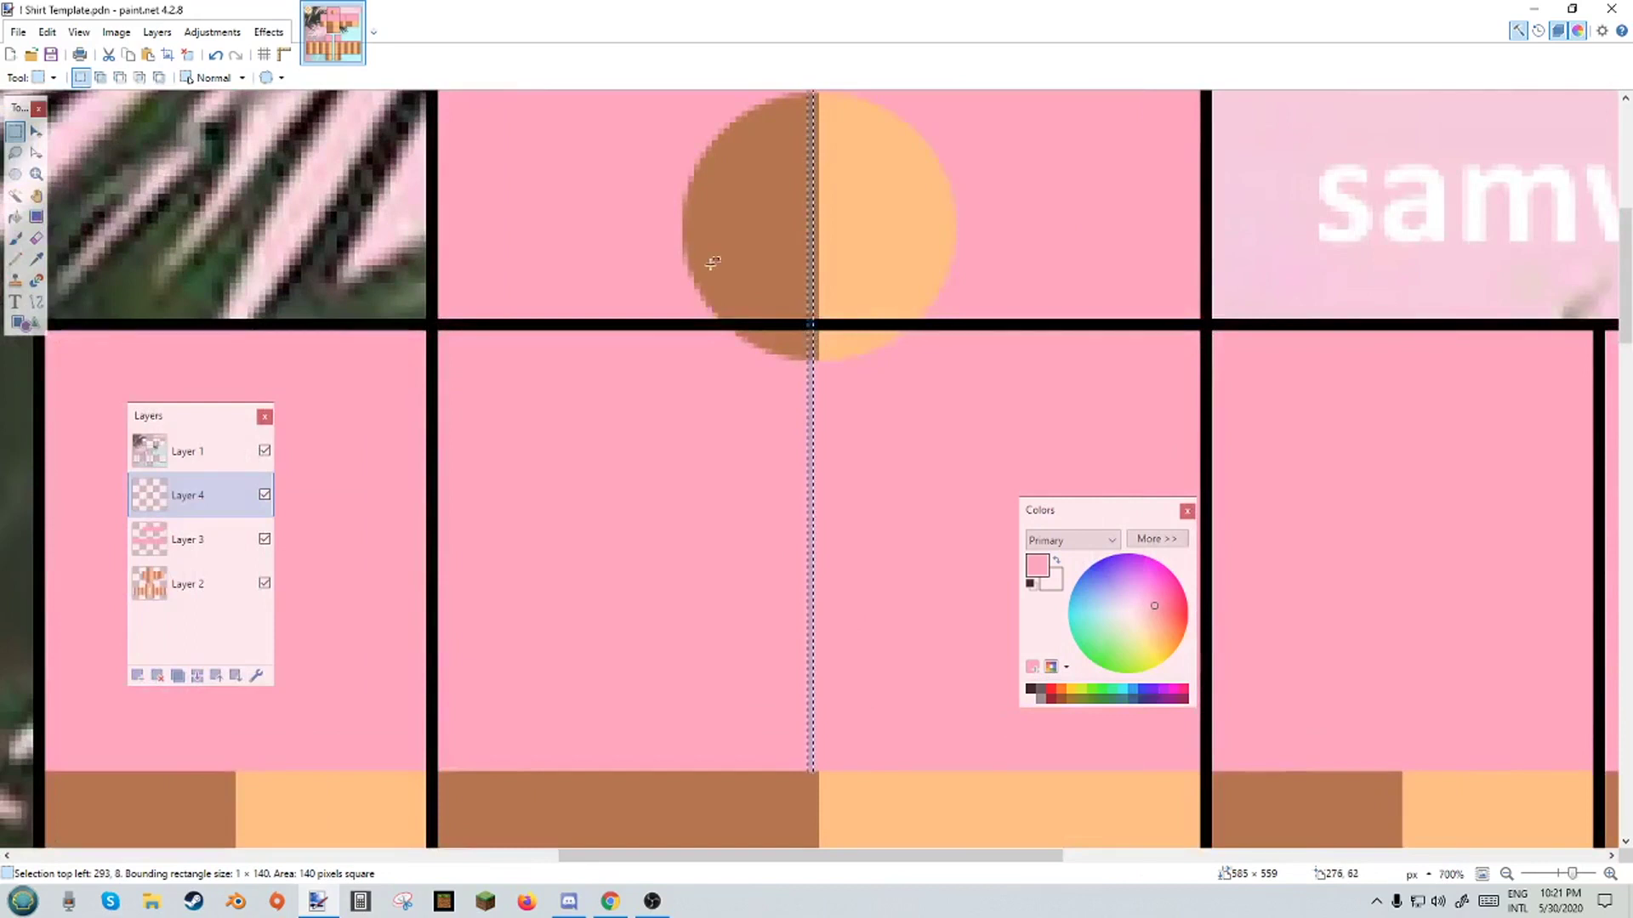
scroll(851, 714, down, 2)
scroll(850, 714, up, 2)
scroll(636, 595, up, 2)
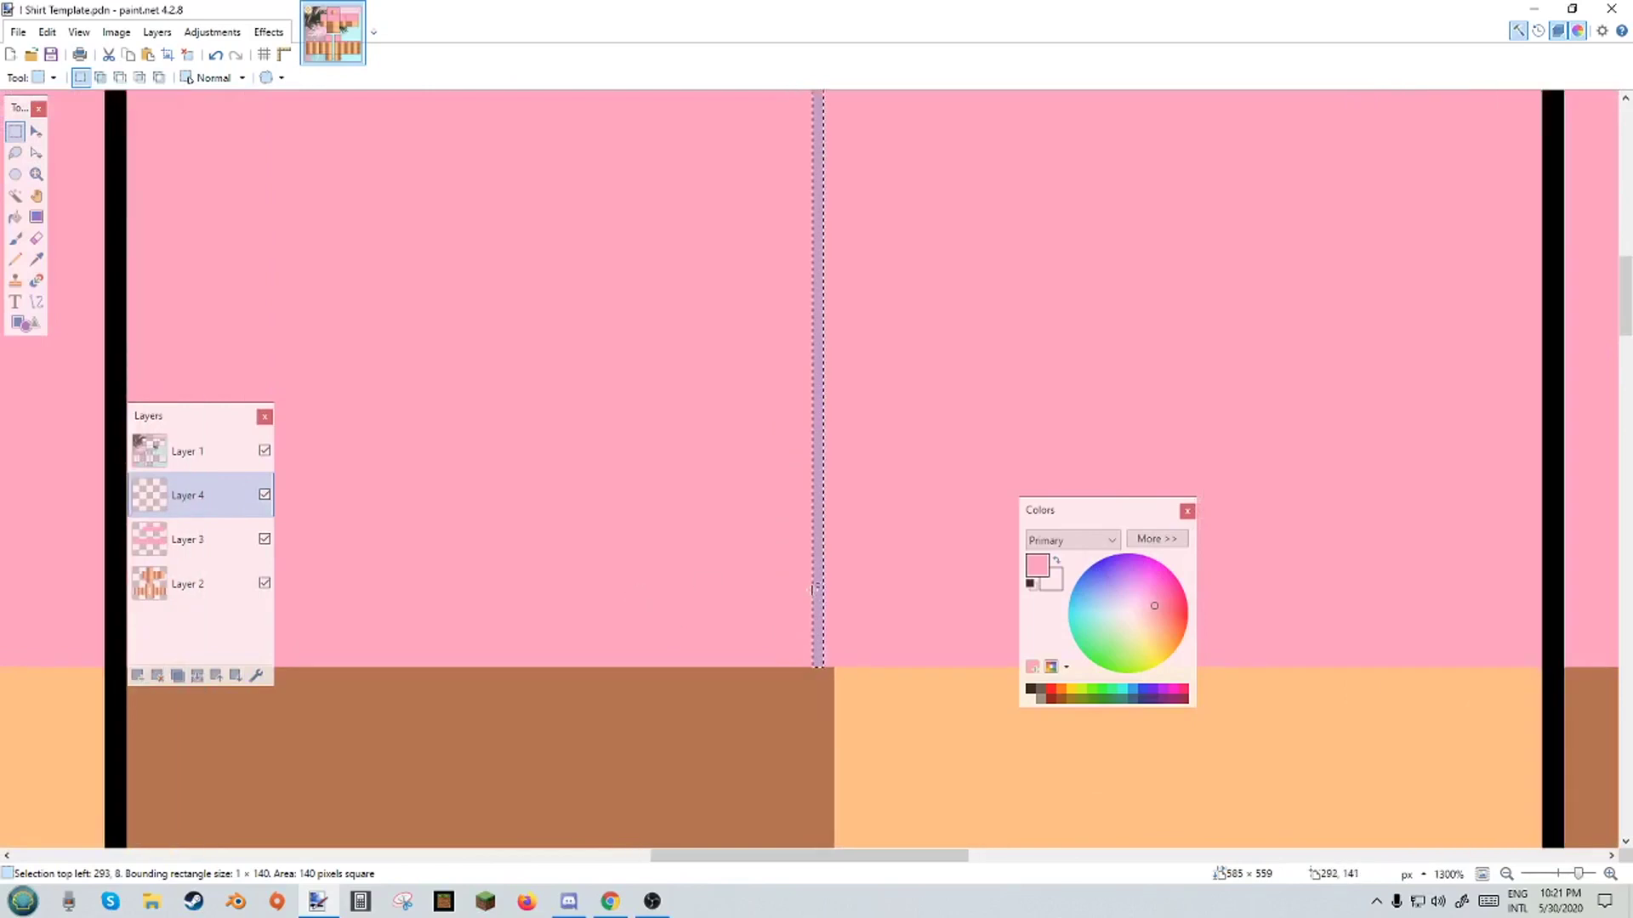
scroll(902, 735, down, 5)
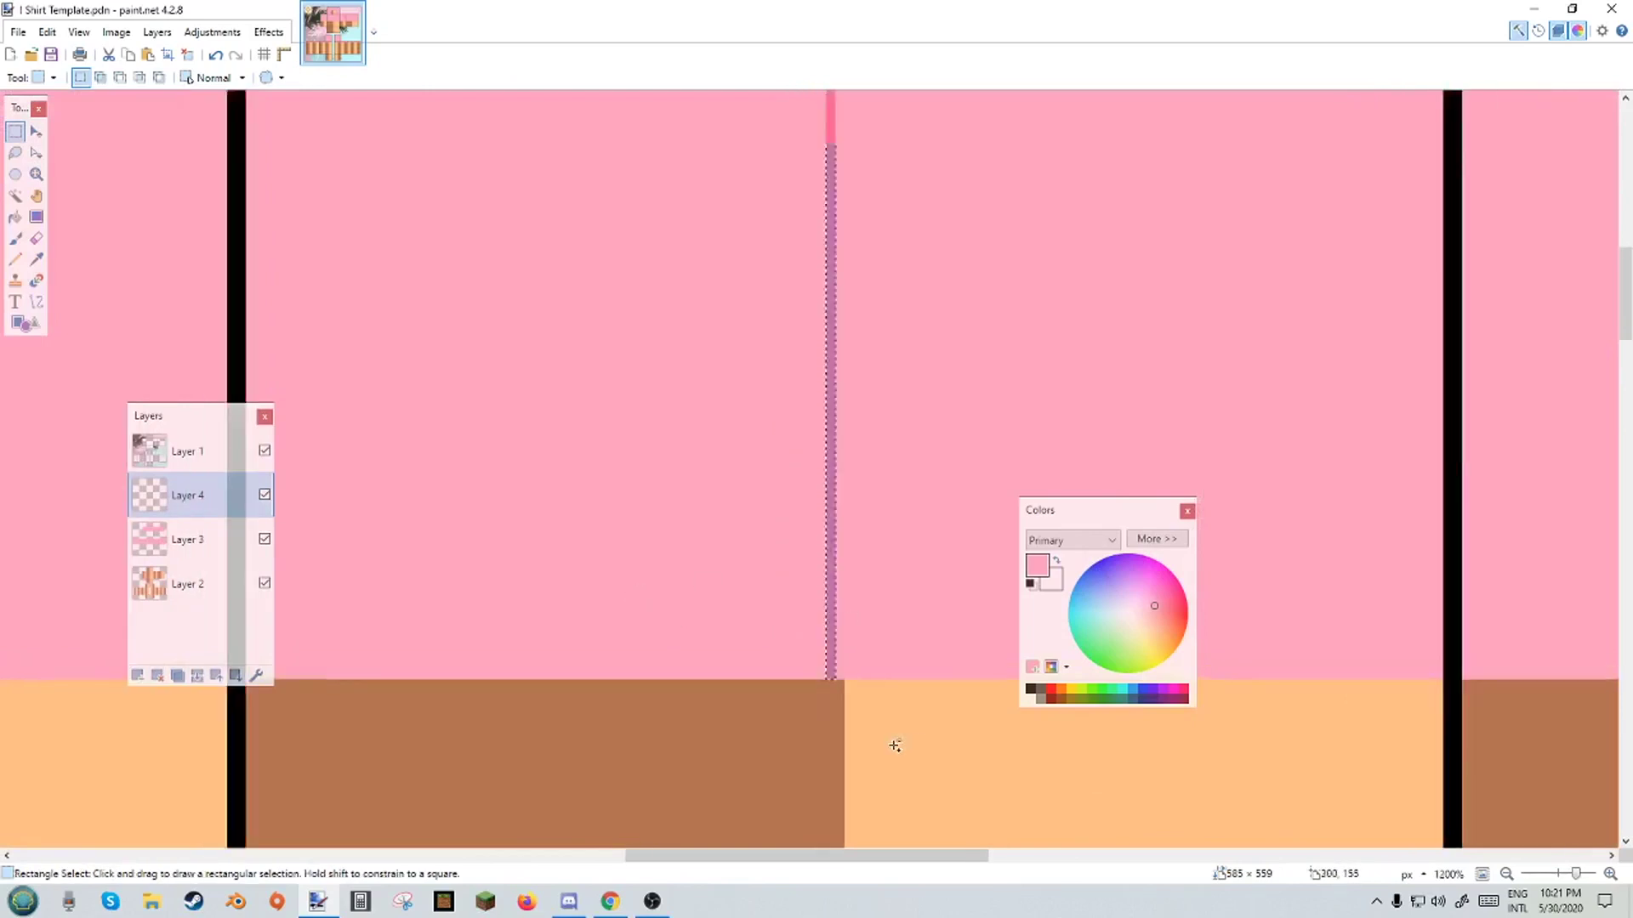
scroll(859, 595, up, 4)
scroll(925, 751, up, 2)
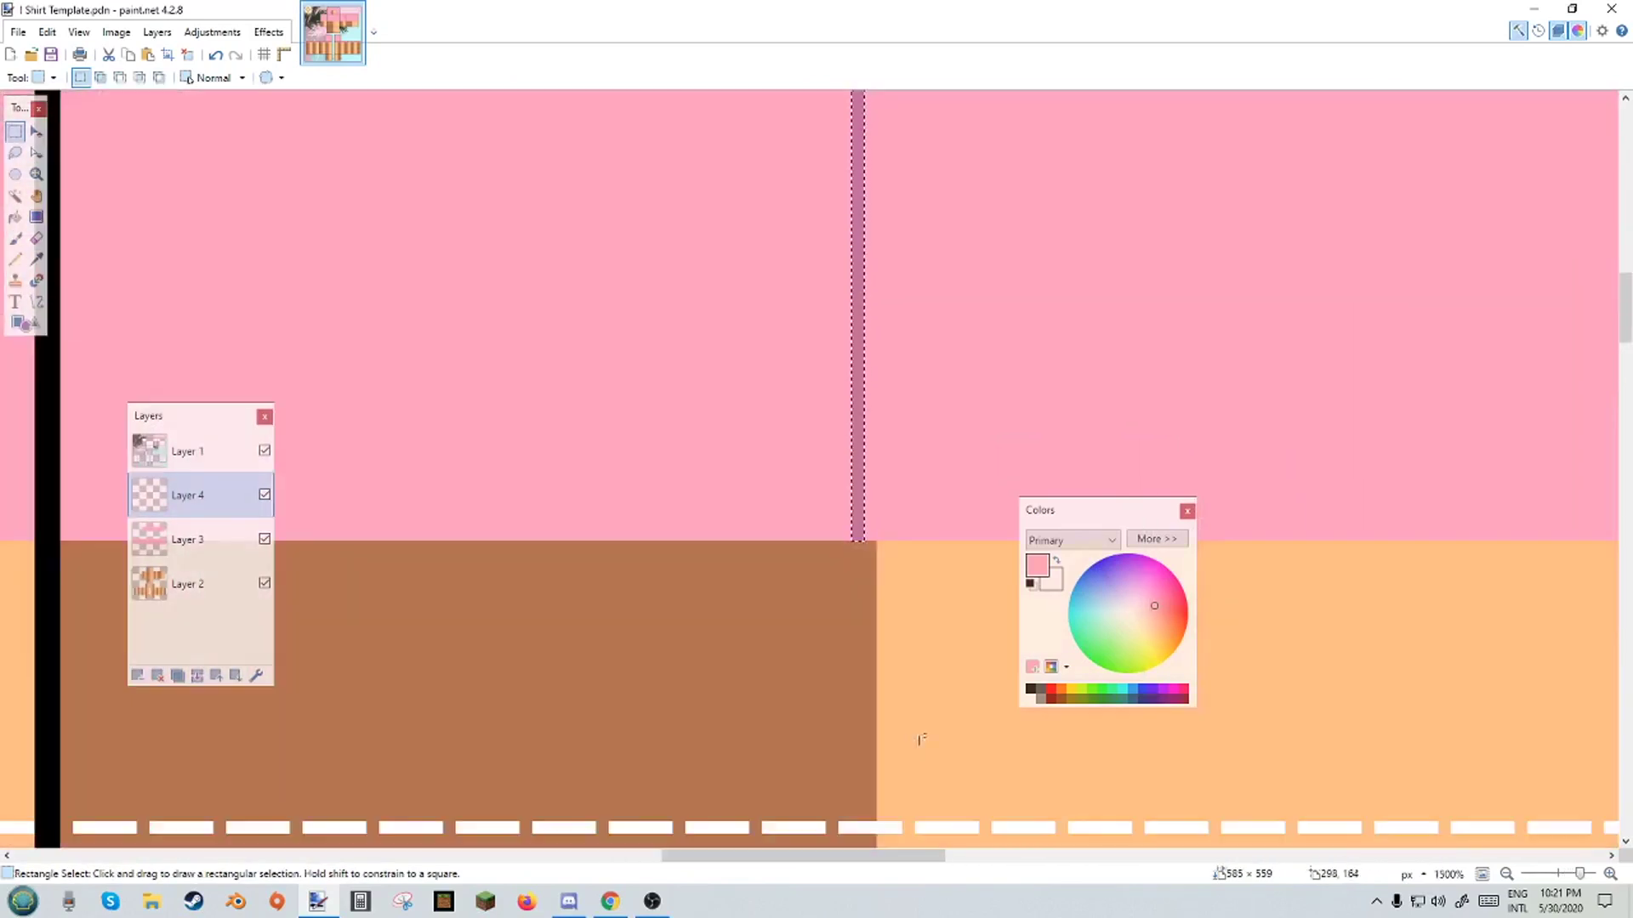
scroll(881, 724, down, 5)
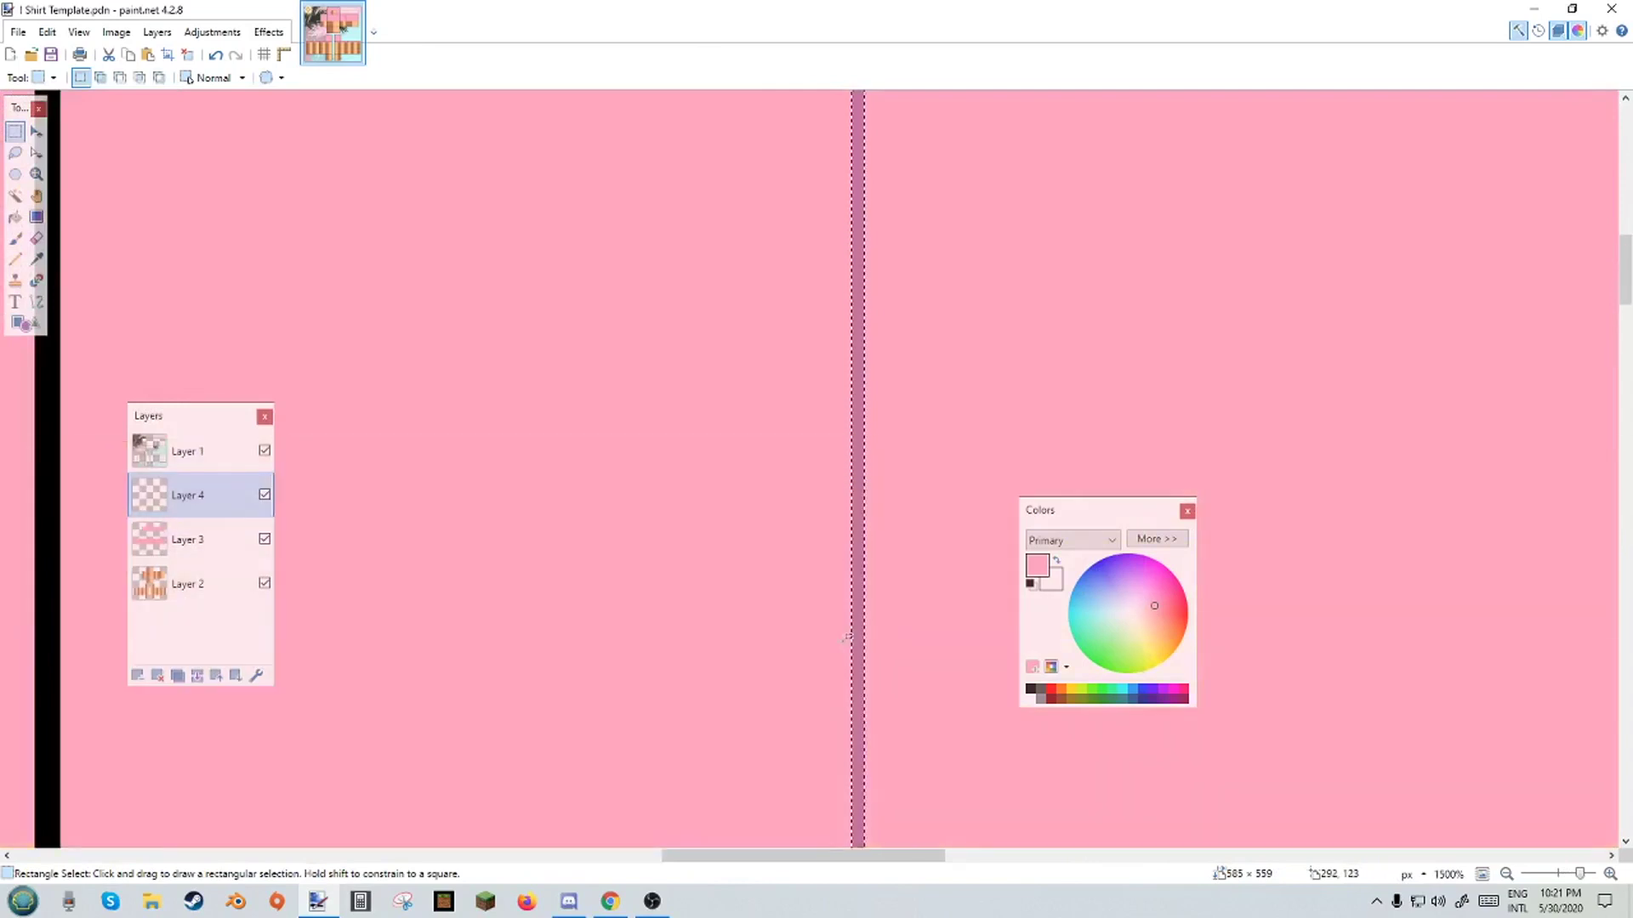
scroll(881, 723, up, 3)
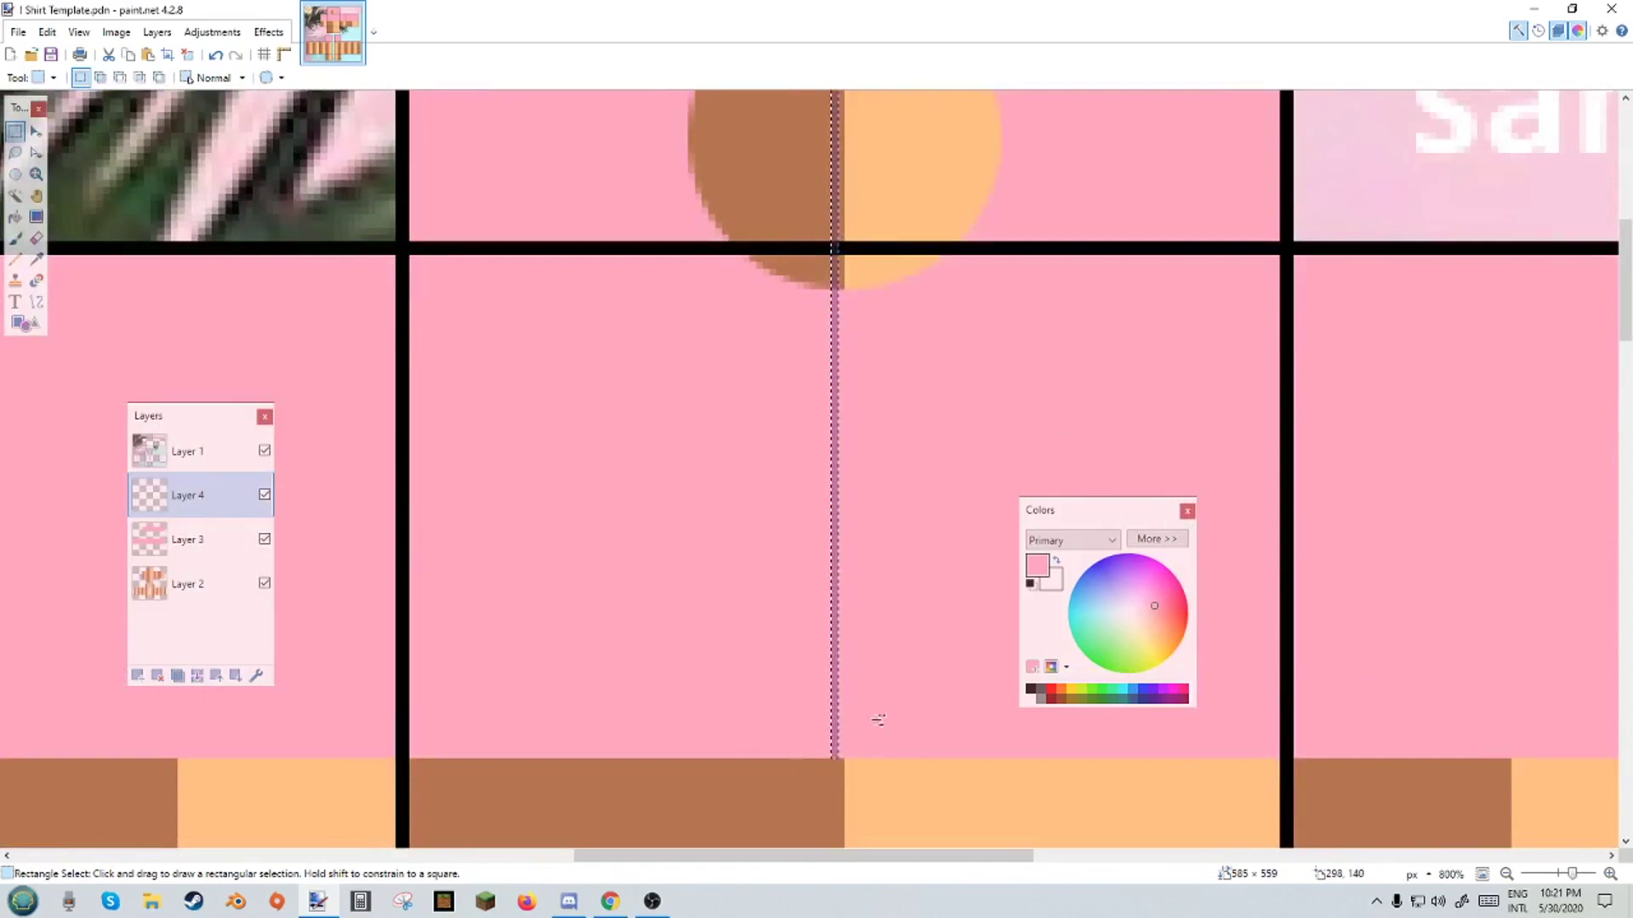
Duplicate the darker pink stripe beside the original with Move Selected Pixels.
scroll(878, 719, up, 2)
key(m)
scroll(829, 734, down, 3)
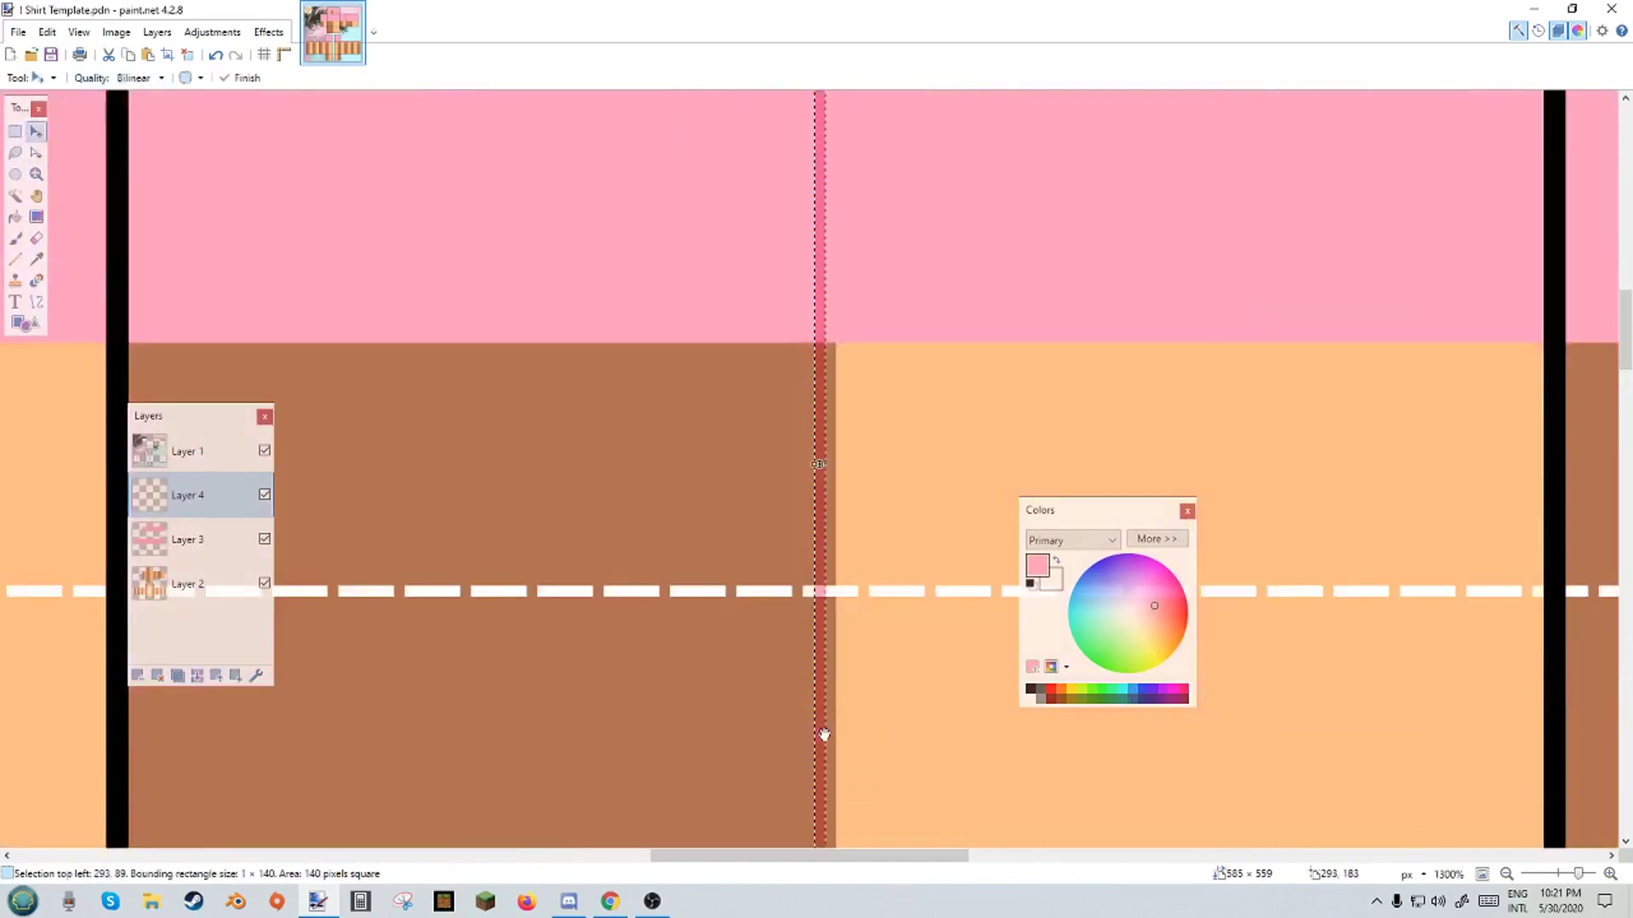
scroll(829, 736, down, 3)
scroll(820, 663, down, 2)
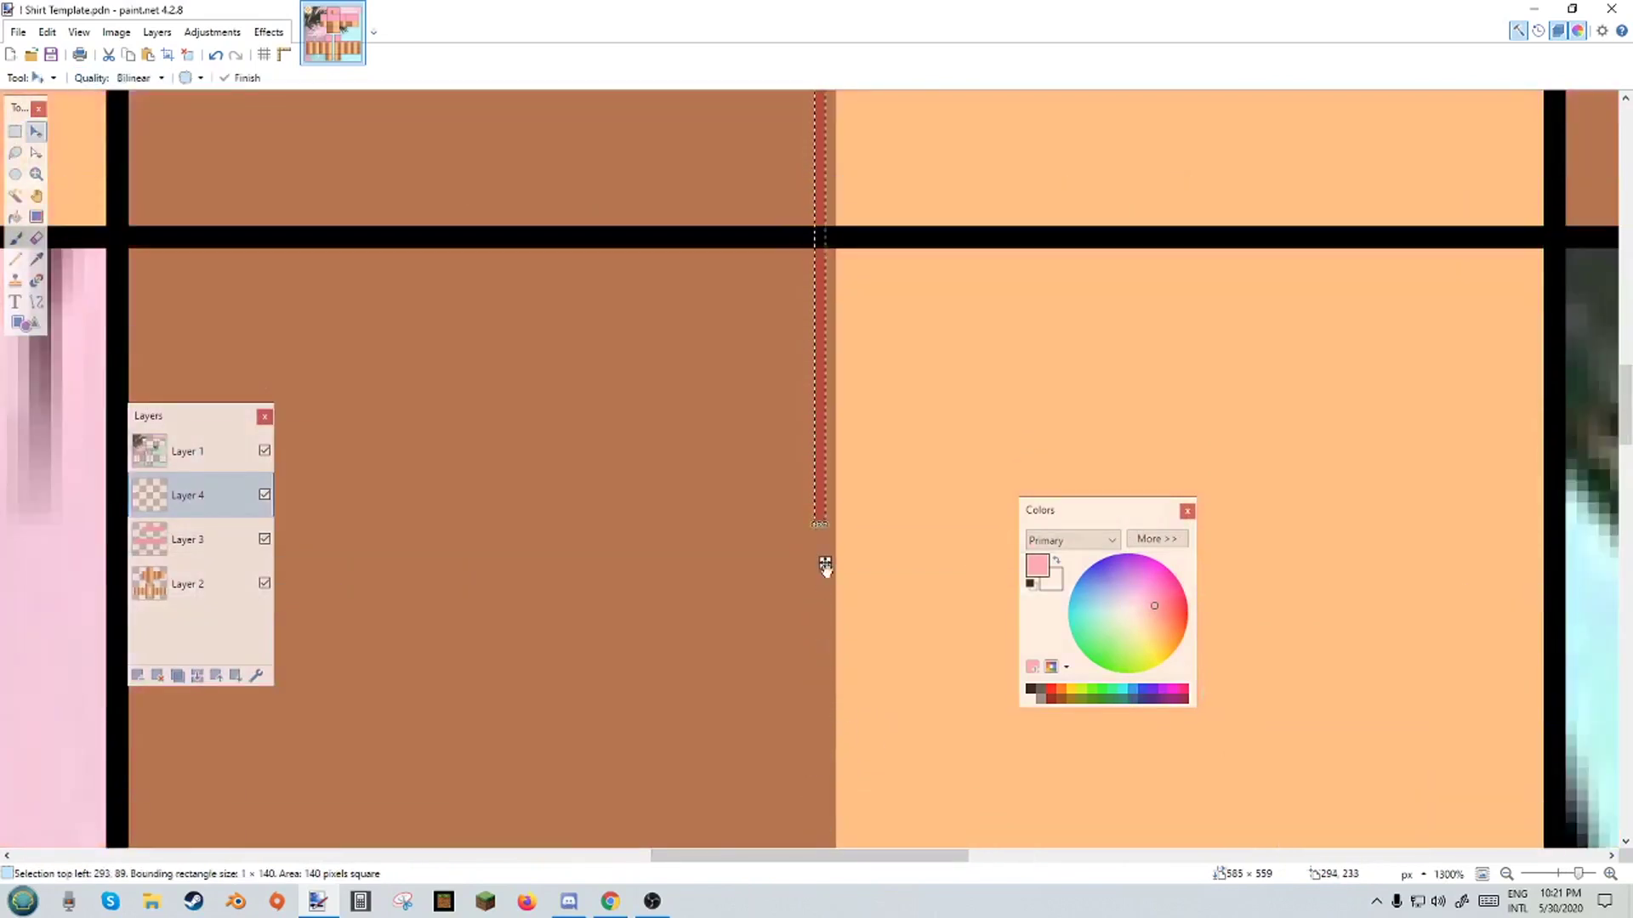
scroll(825, 568, up, 5)
drag(825, 568, 790, 590)
scroll(848, 653, up, 2)
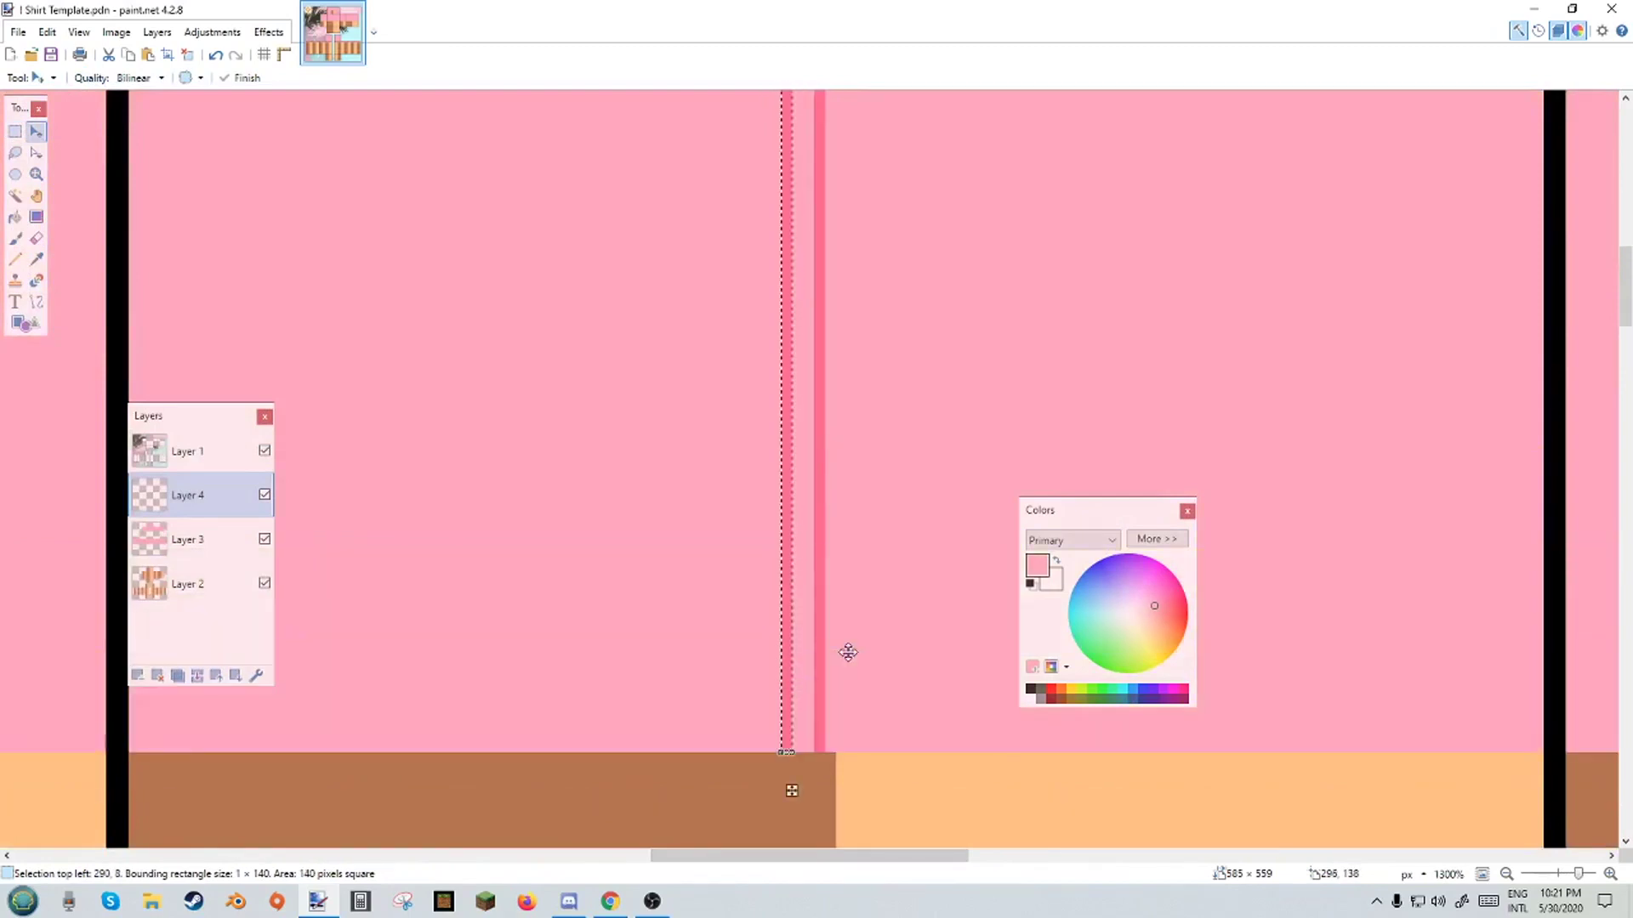
ctrl+scroll(848, 652, down, 2)
drag(846, 650, 771, 591)
scroll(829, 765, down, 2)
scroll(823, 762, down, 2)
scroll(823, 627, up, 2)
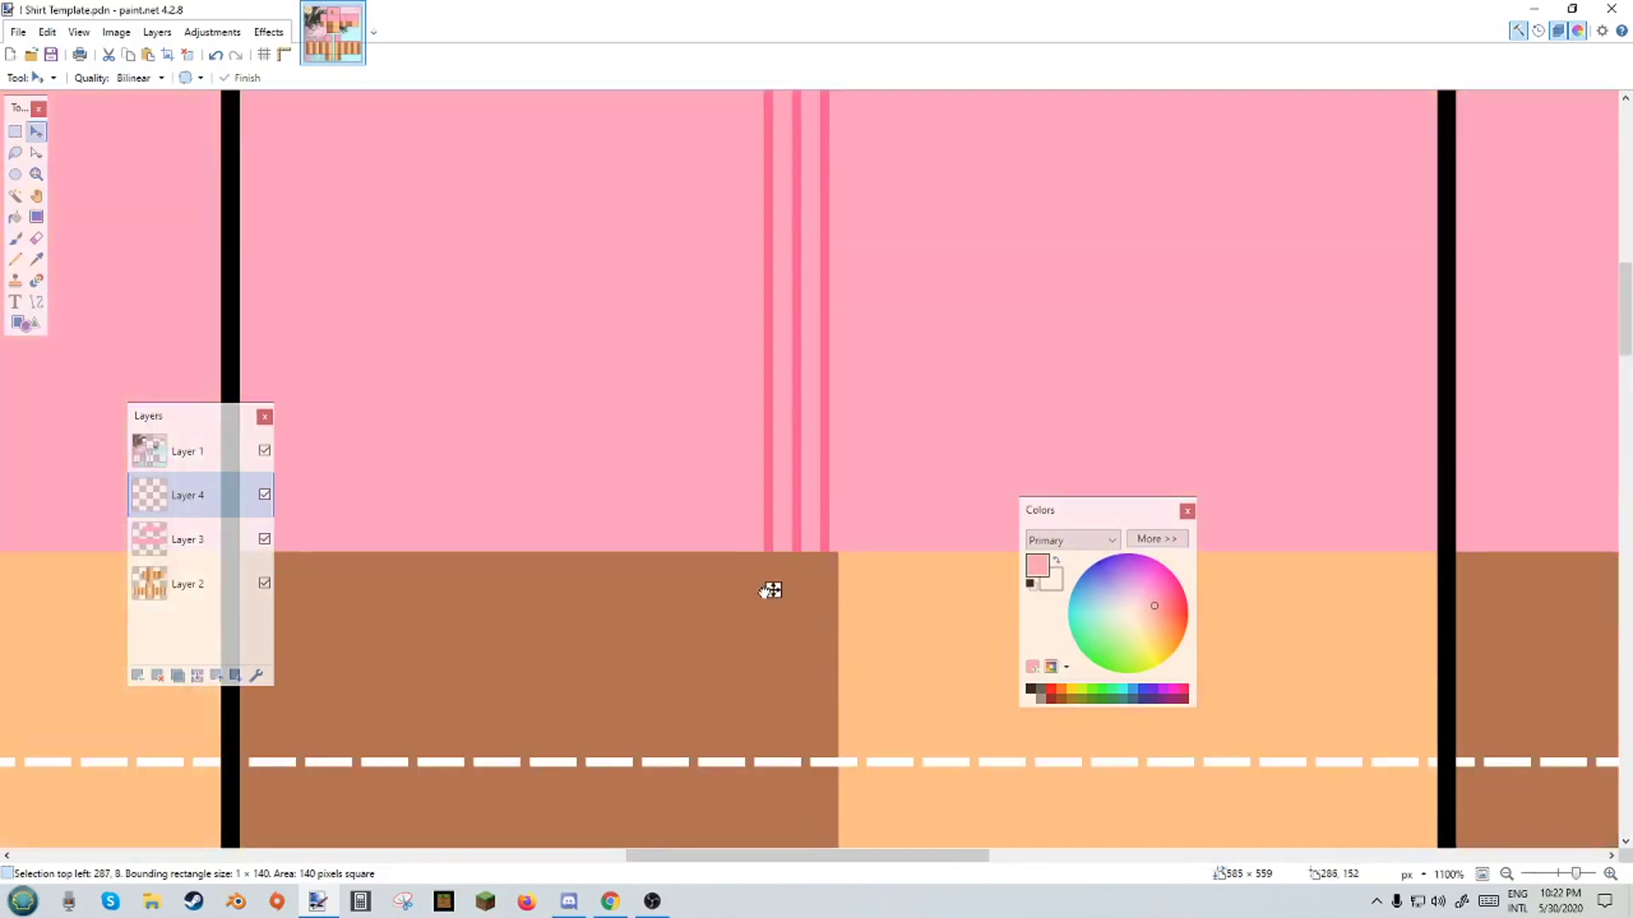
scroll(846, 657, up, 1)
scroll(846, 657, down, 2)
scroll(846, 655, up, 3)
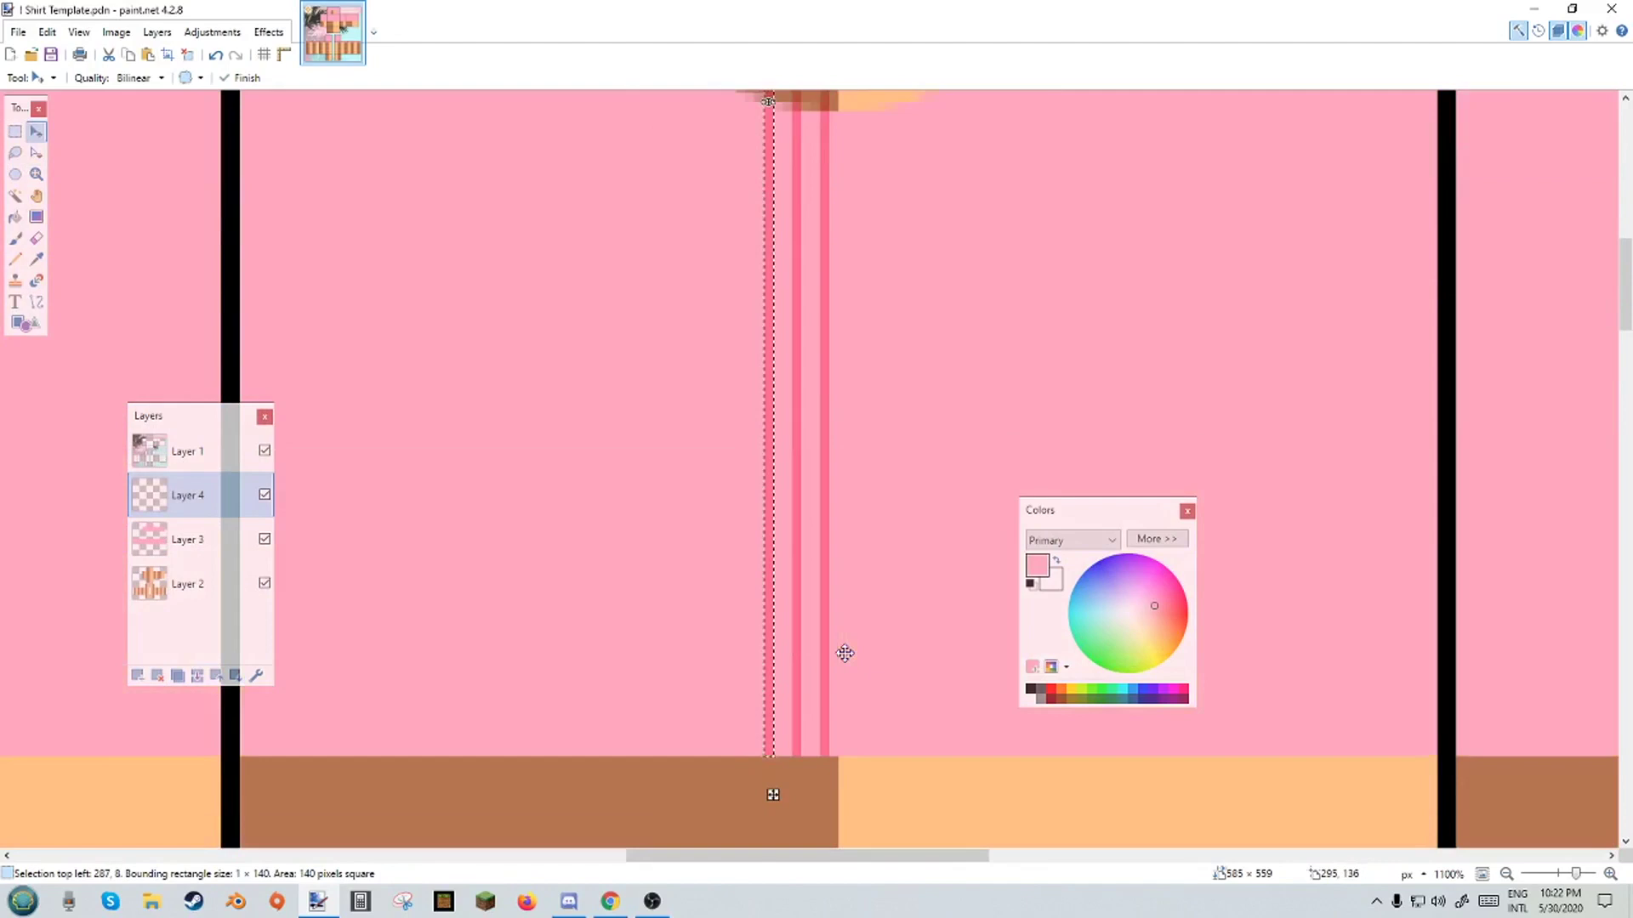
Widen the selection outline with Move Selection to cover the stripe group.
click(36, 152)
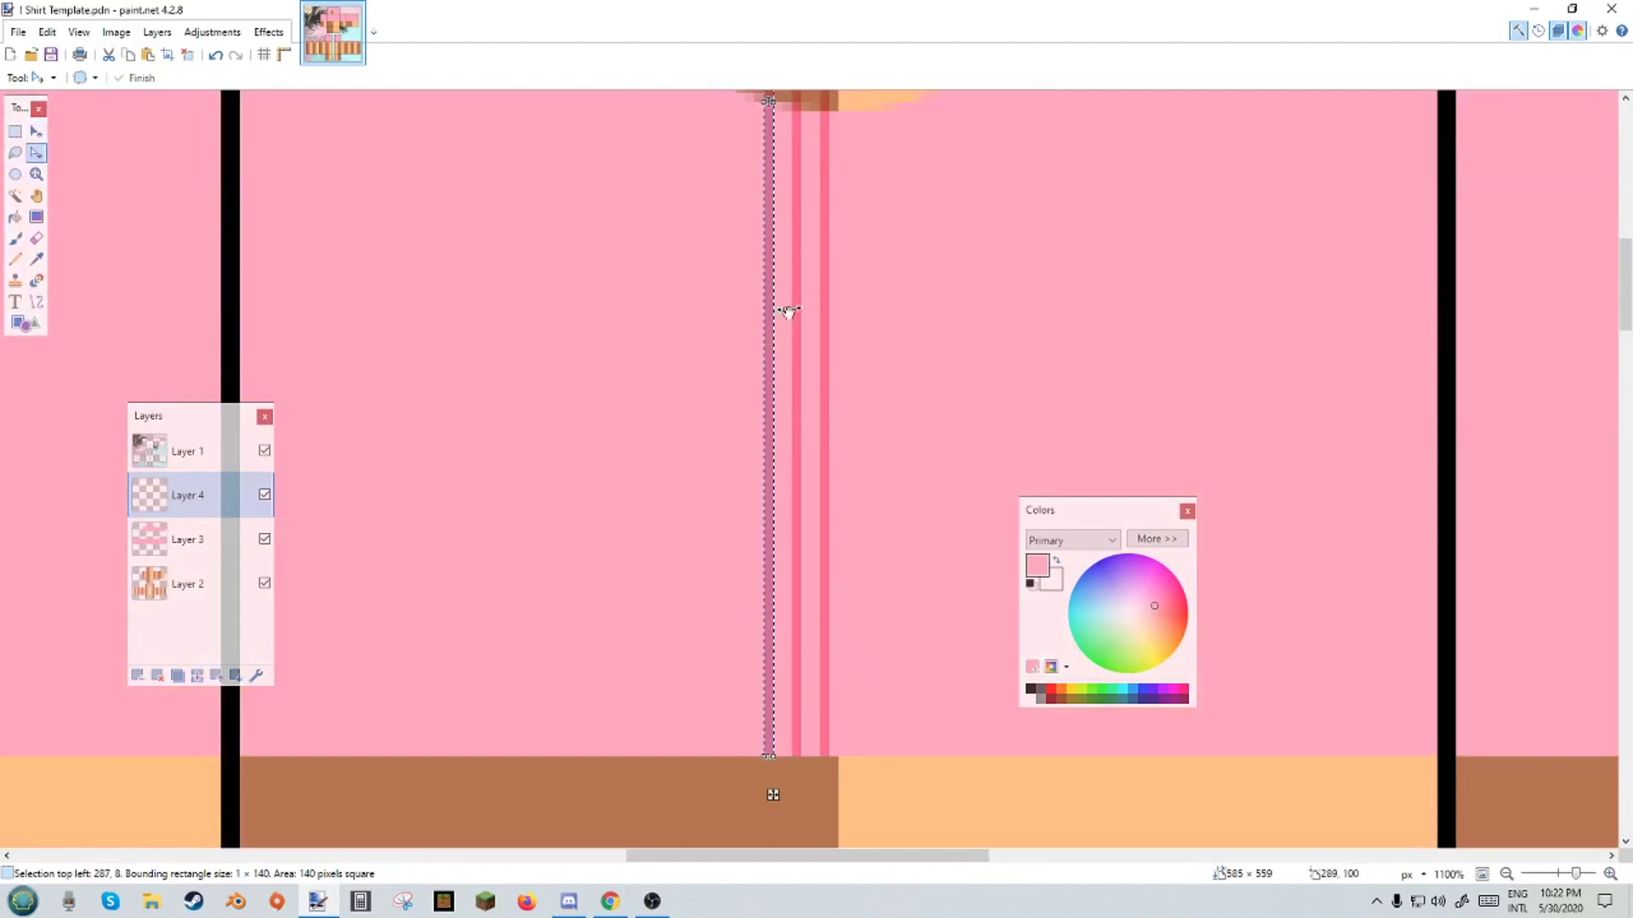
scroll(788, 311, up, 3)
drag(773, 404, 847, 400)
scroll(889, 527, down, 6)
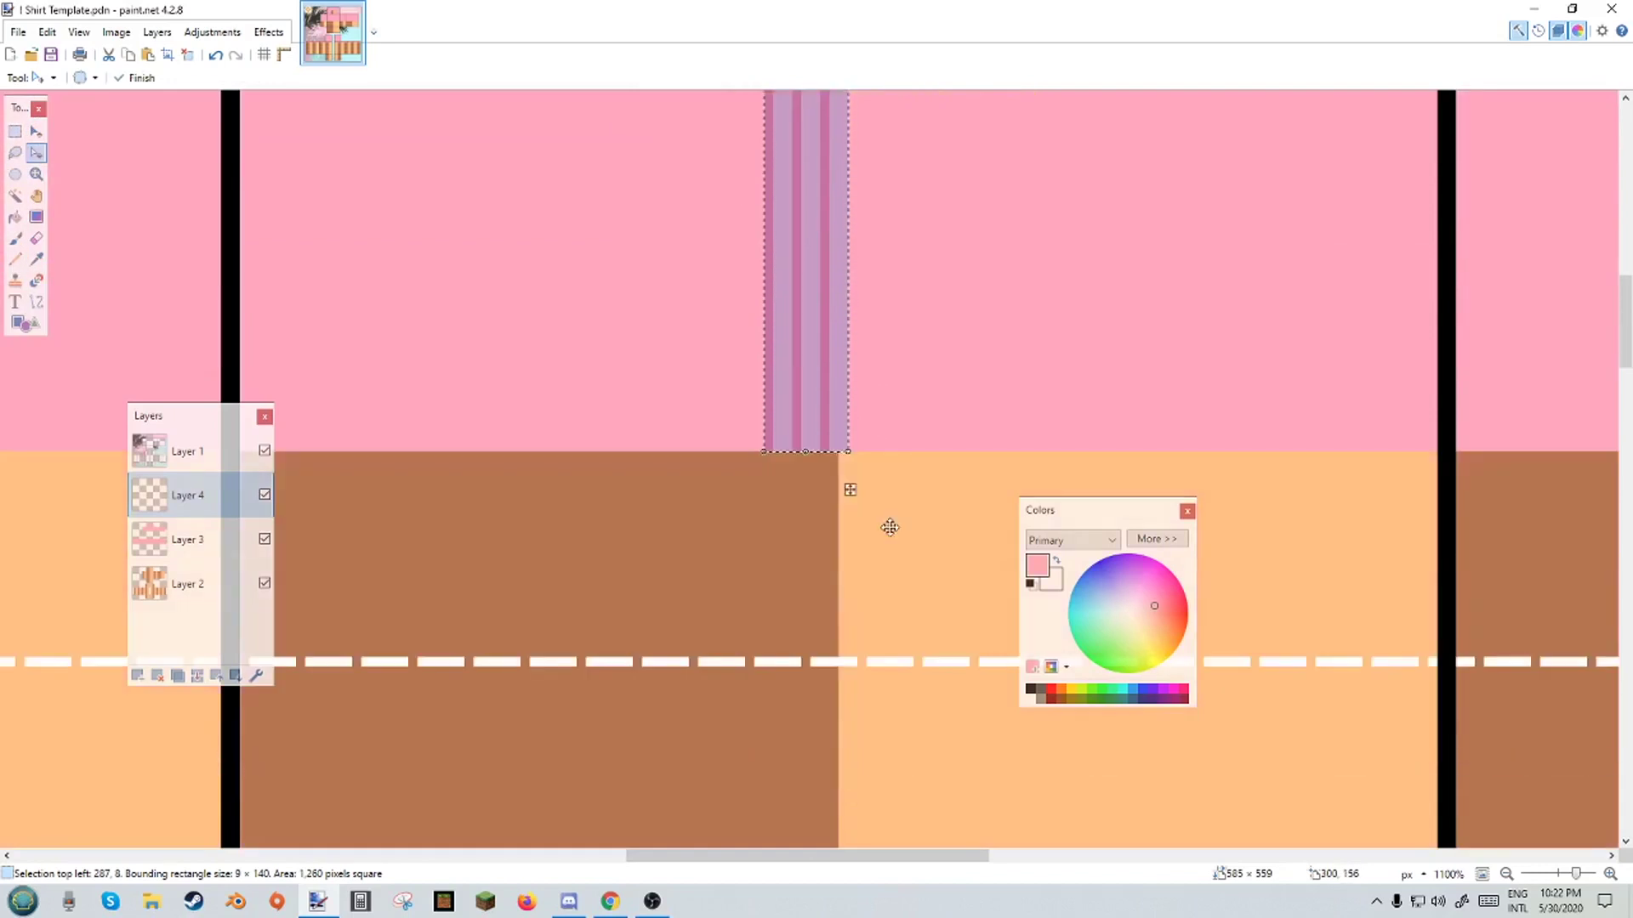
Copy the stripe group repeatedly leftward across the pink band.
key(m)
drag(883, 526, 722, 535)
scroll(690, 582, up, 3)
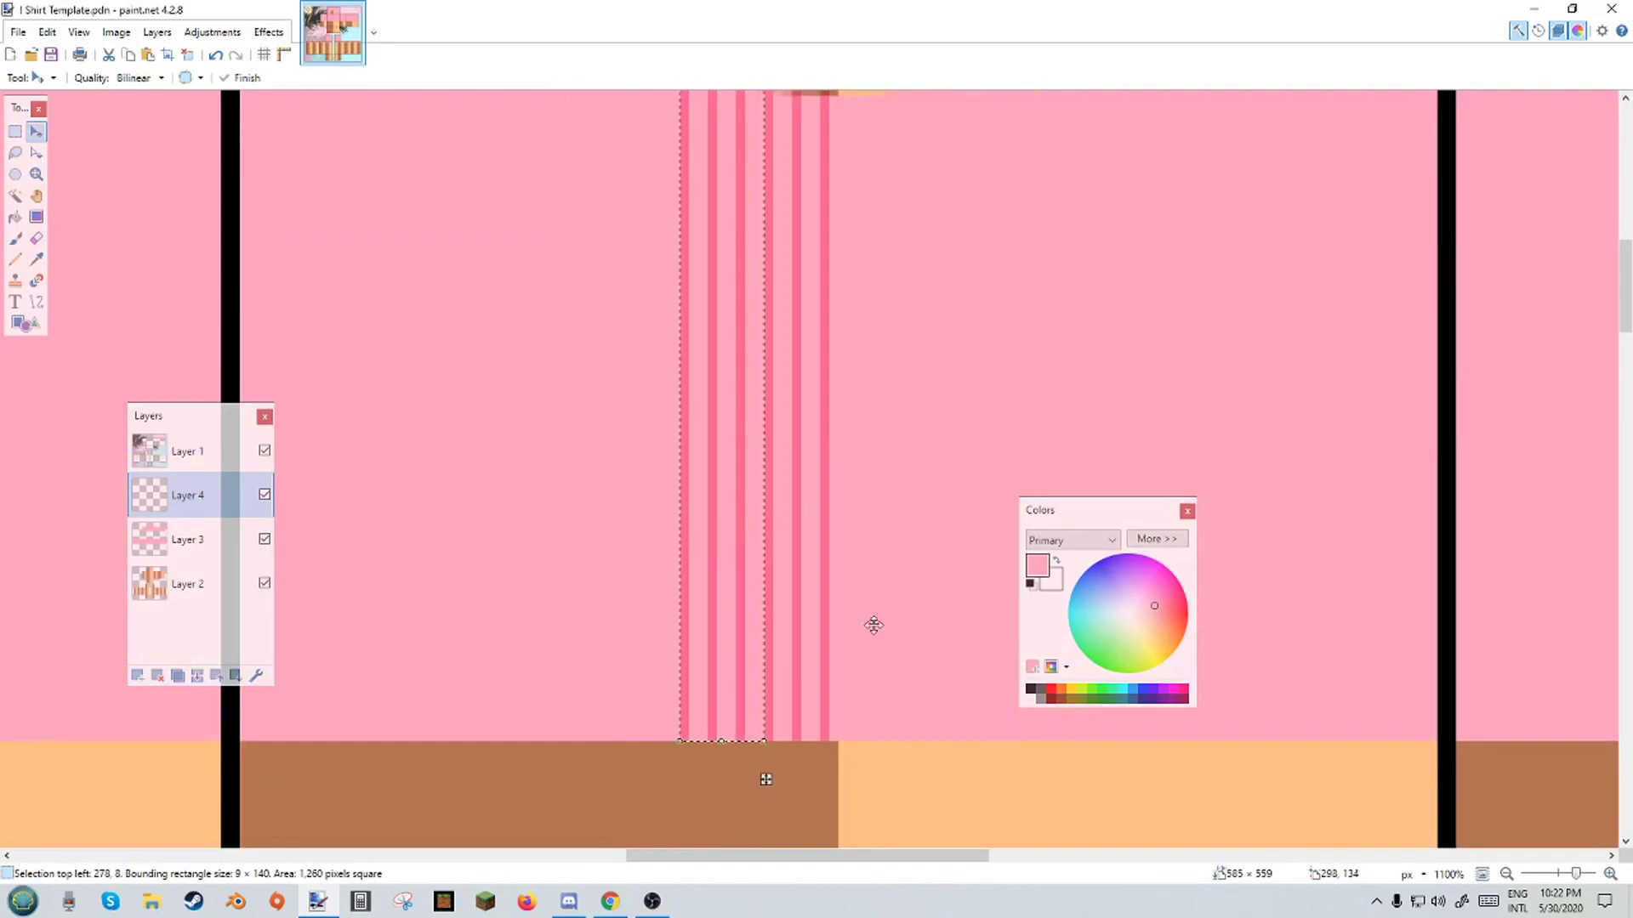
key(ctrl+v)
drag(809, 770, 627, 448)
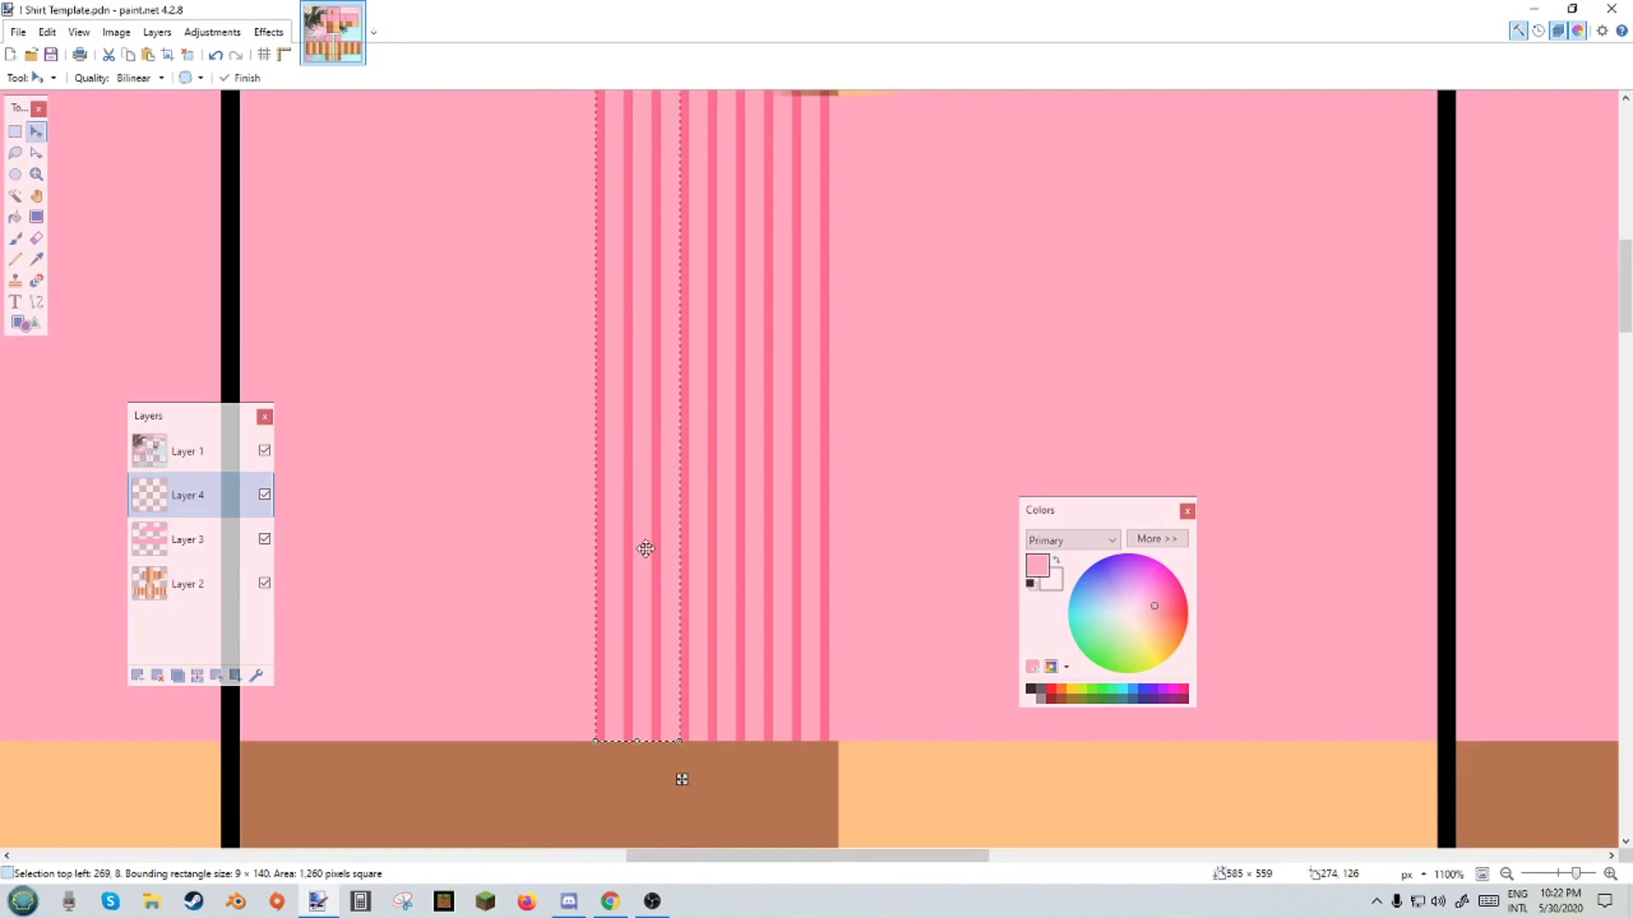
drag(624, 556, 524, 376)
drag(539, 703, 556, 475)
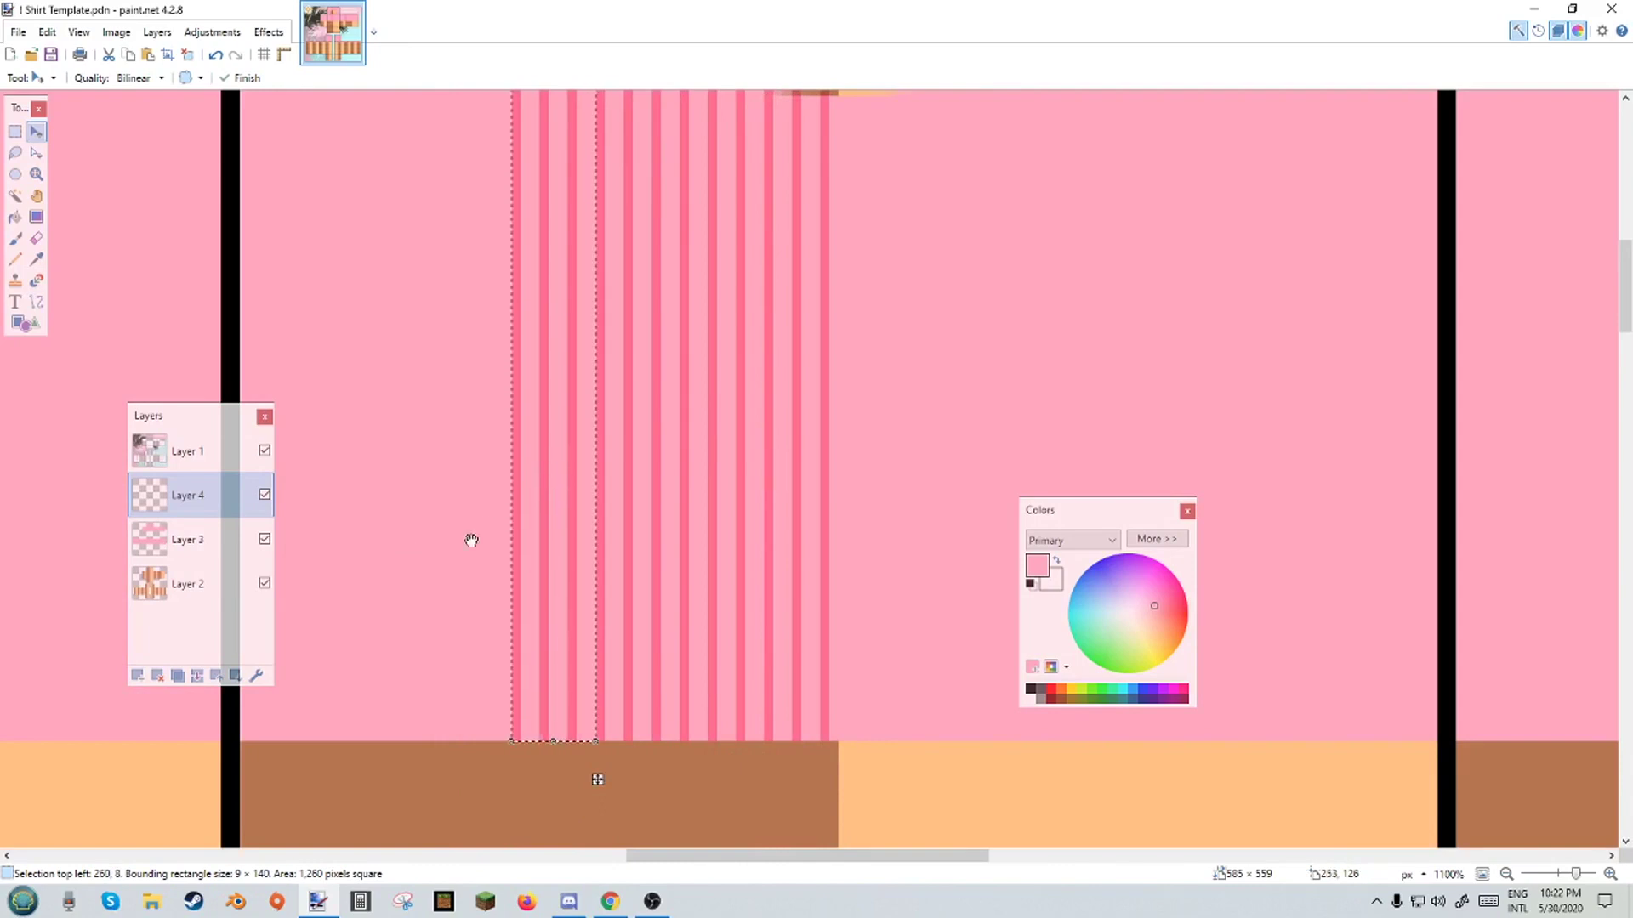
drag(542, 414, 462, 410)
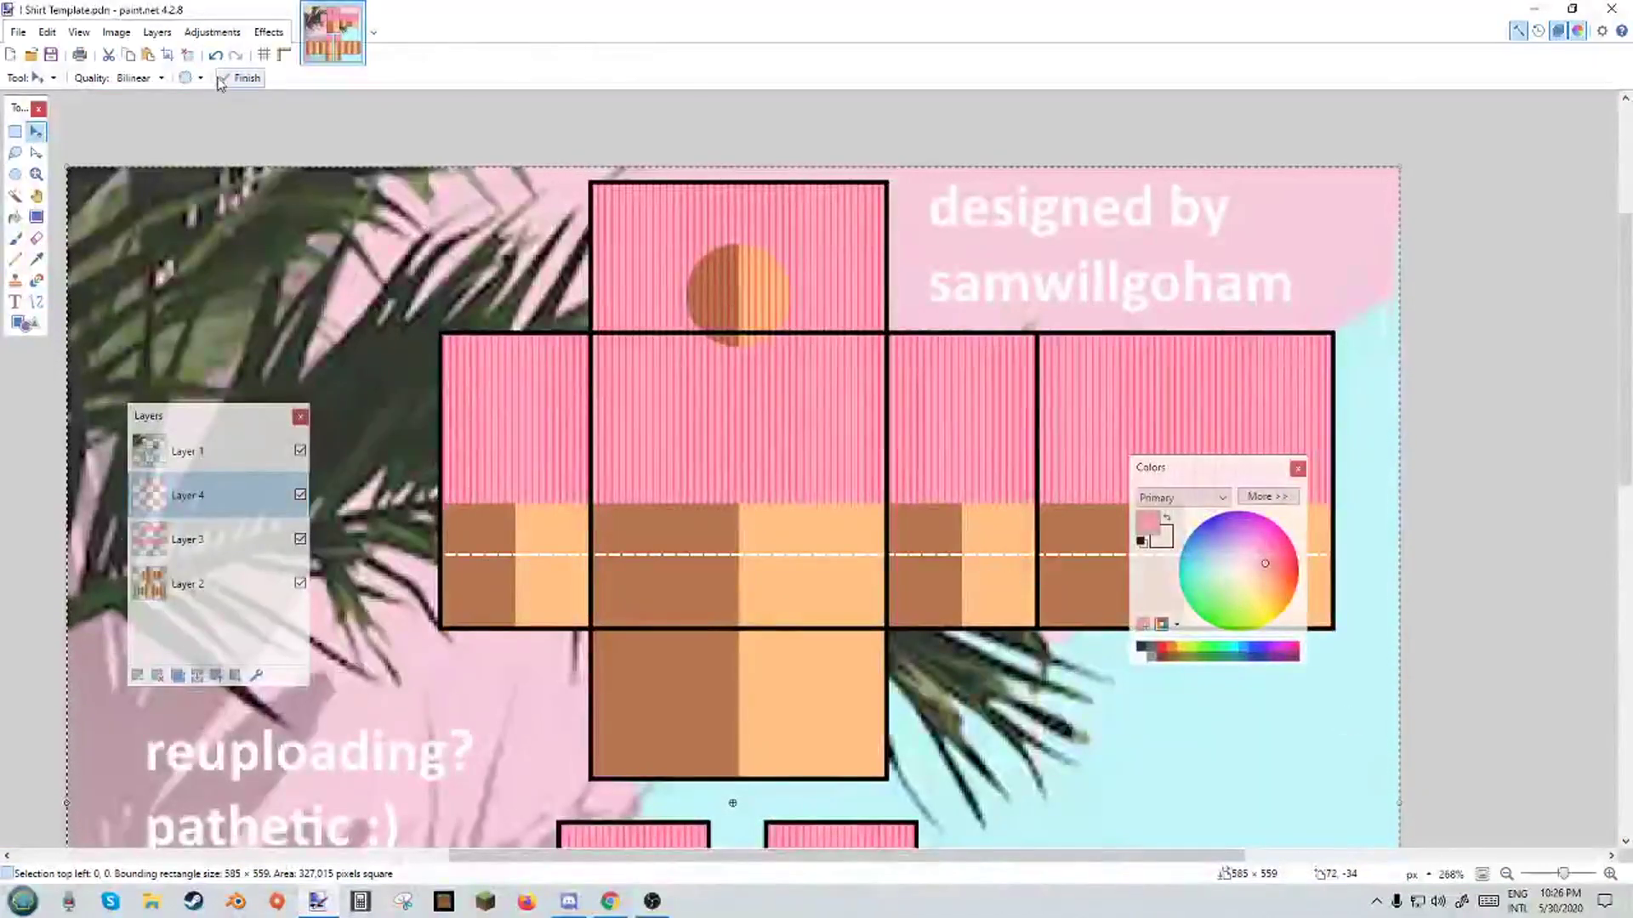
Magic-wand select the half-brown, half-orange circle on Layer 3.
scroll(629, 663, down, 3)
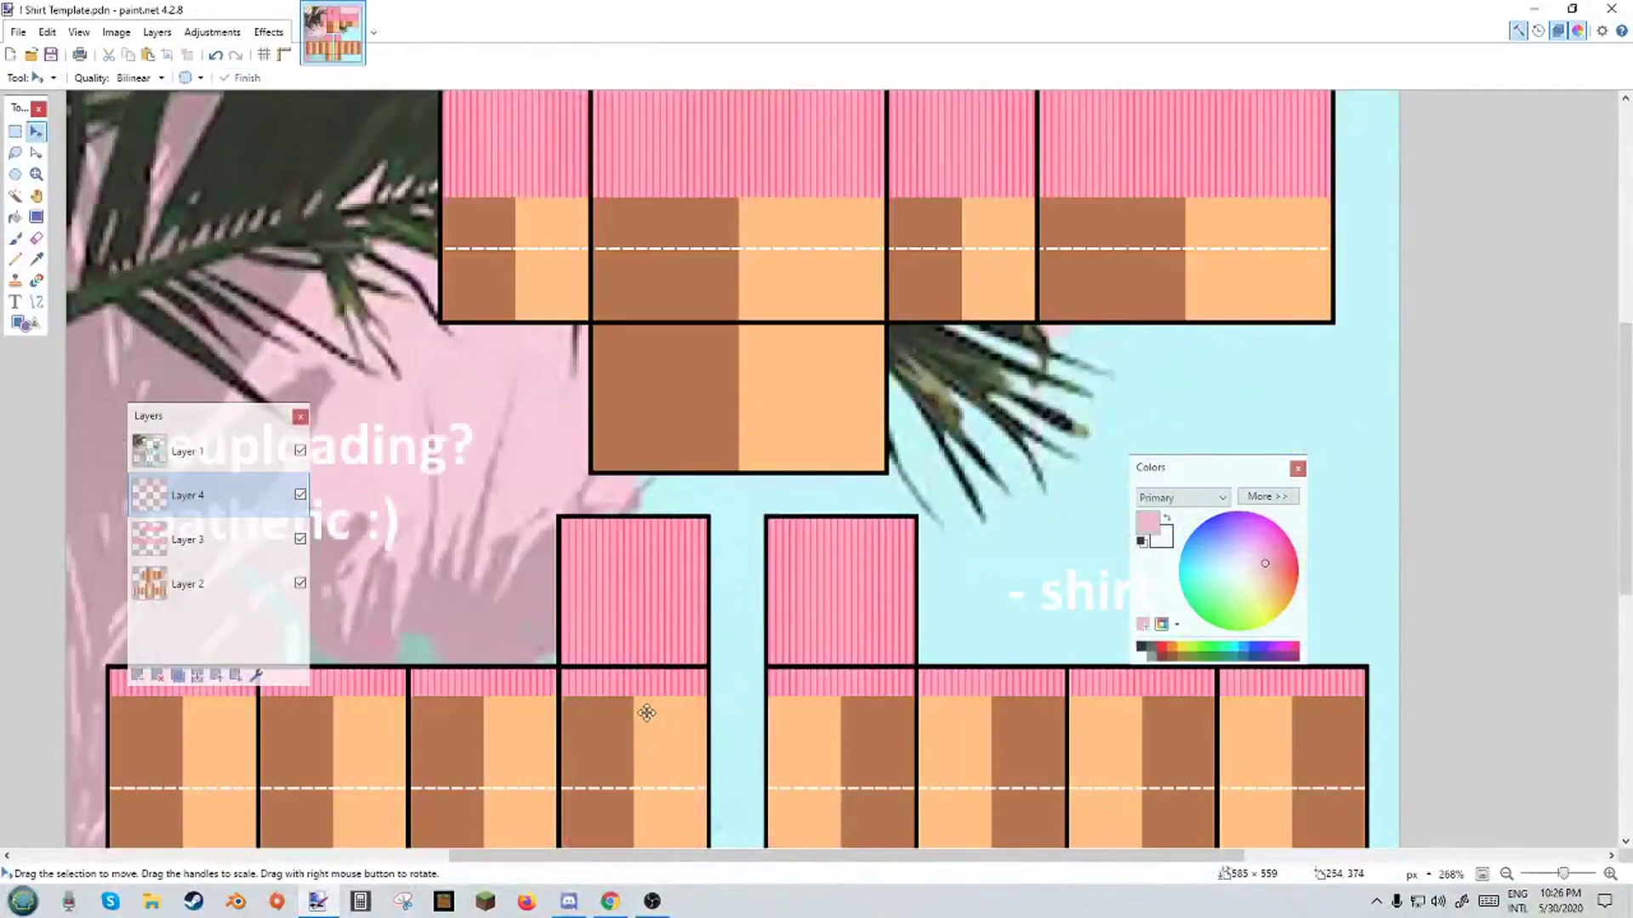
scroll(714, 597, up, 4)
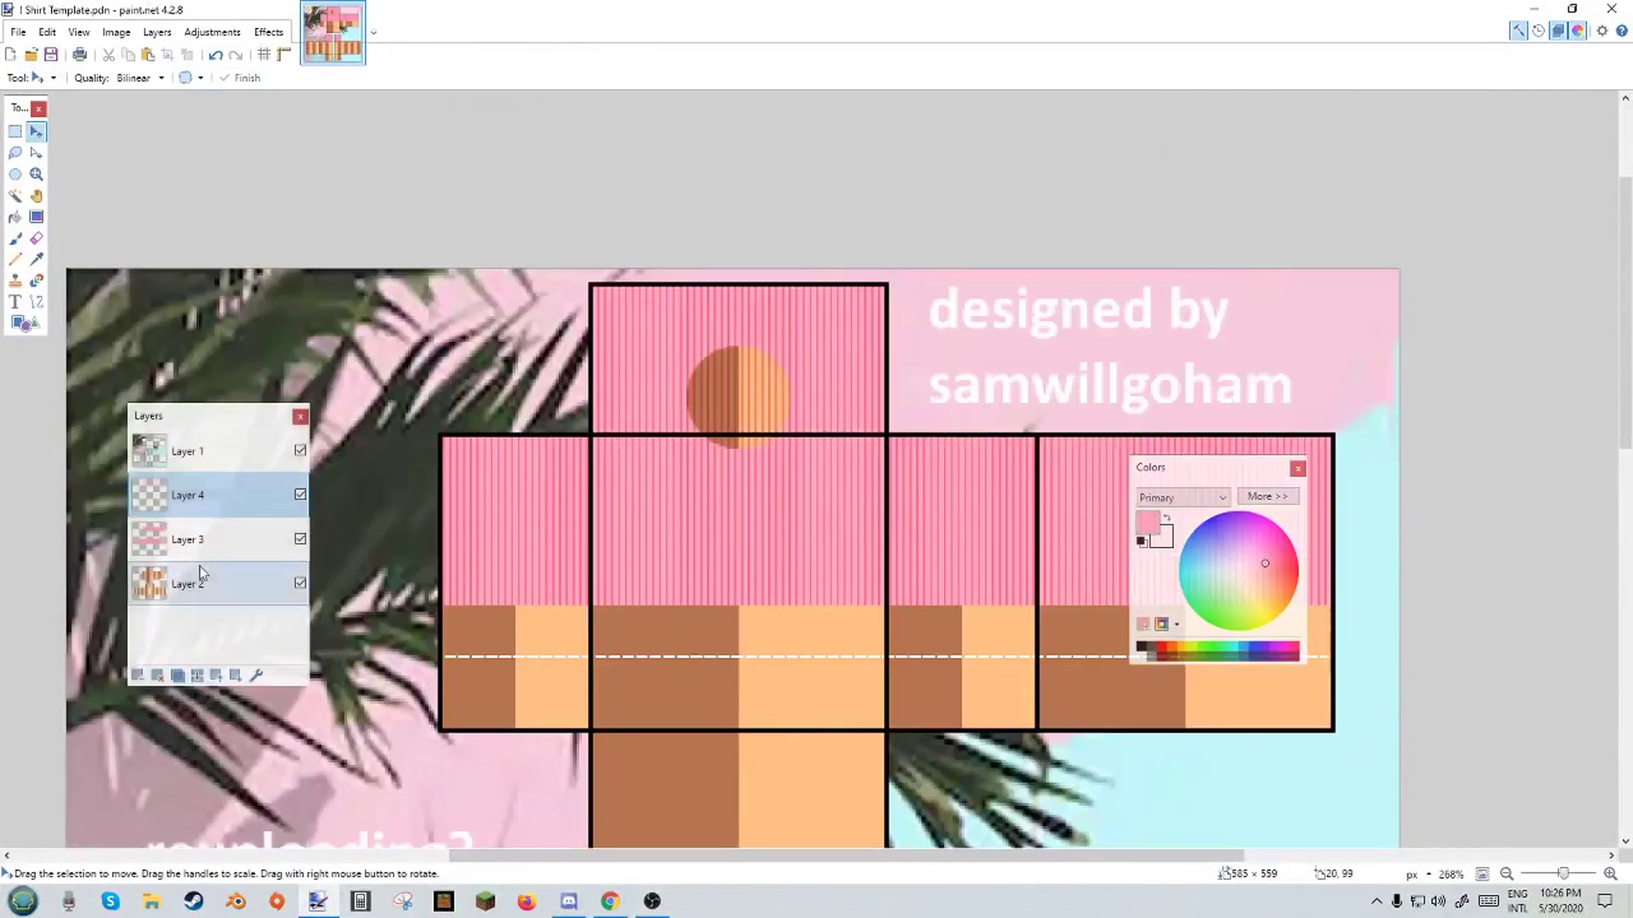
click(219, 538)
click(15, 195)
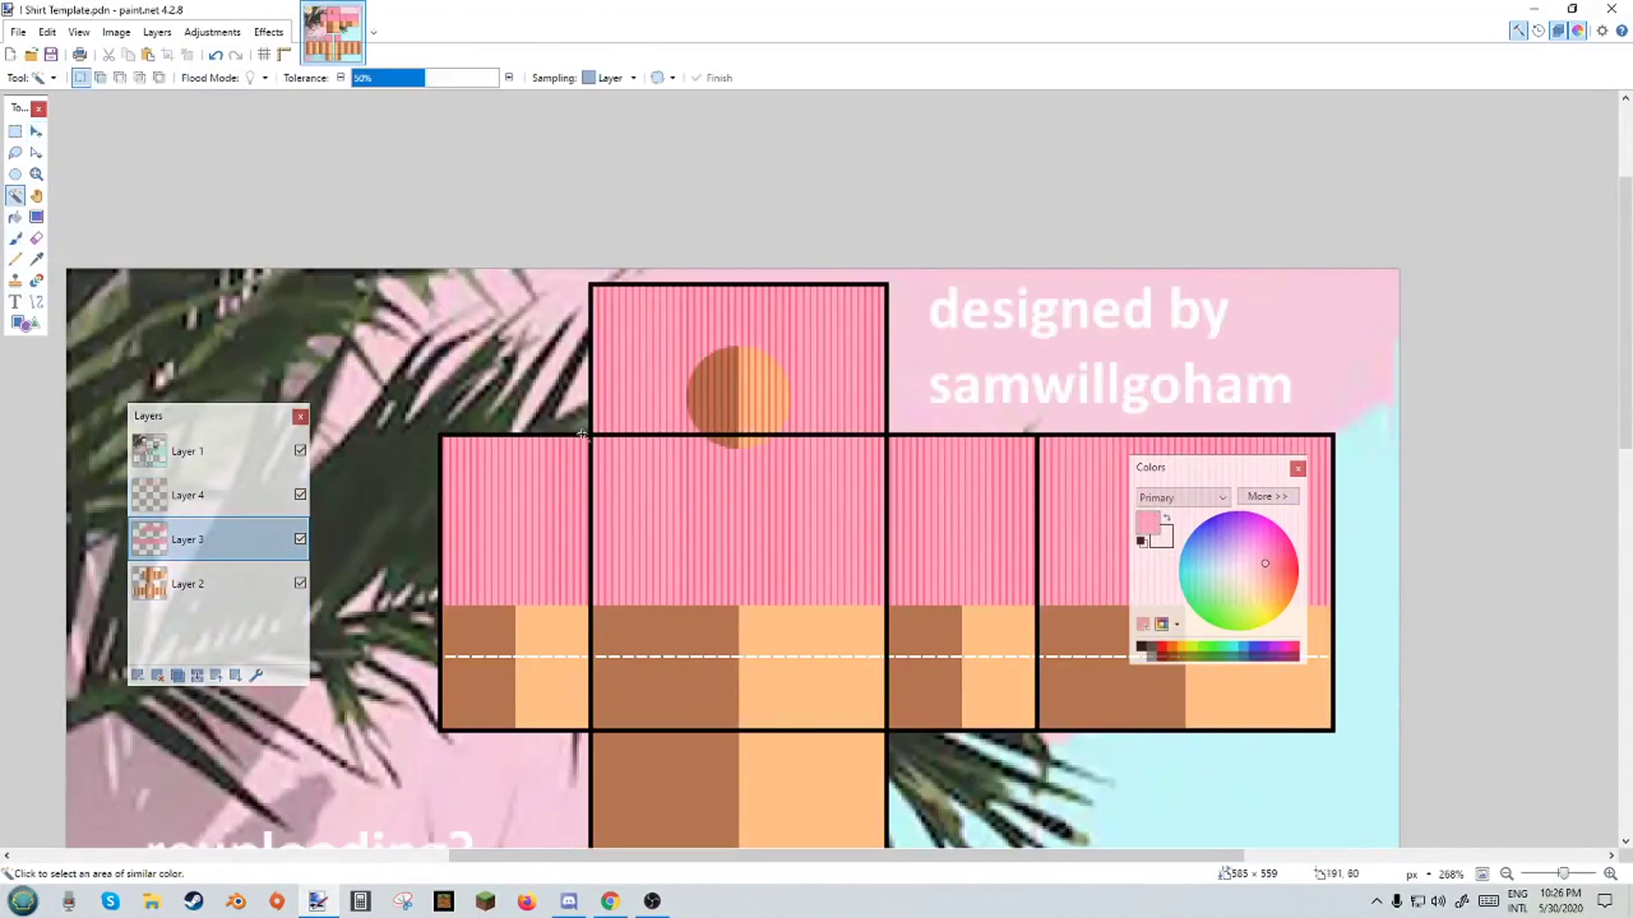
scroll(729, 400, up, 6)
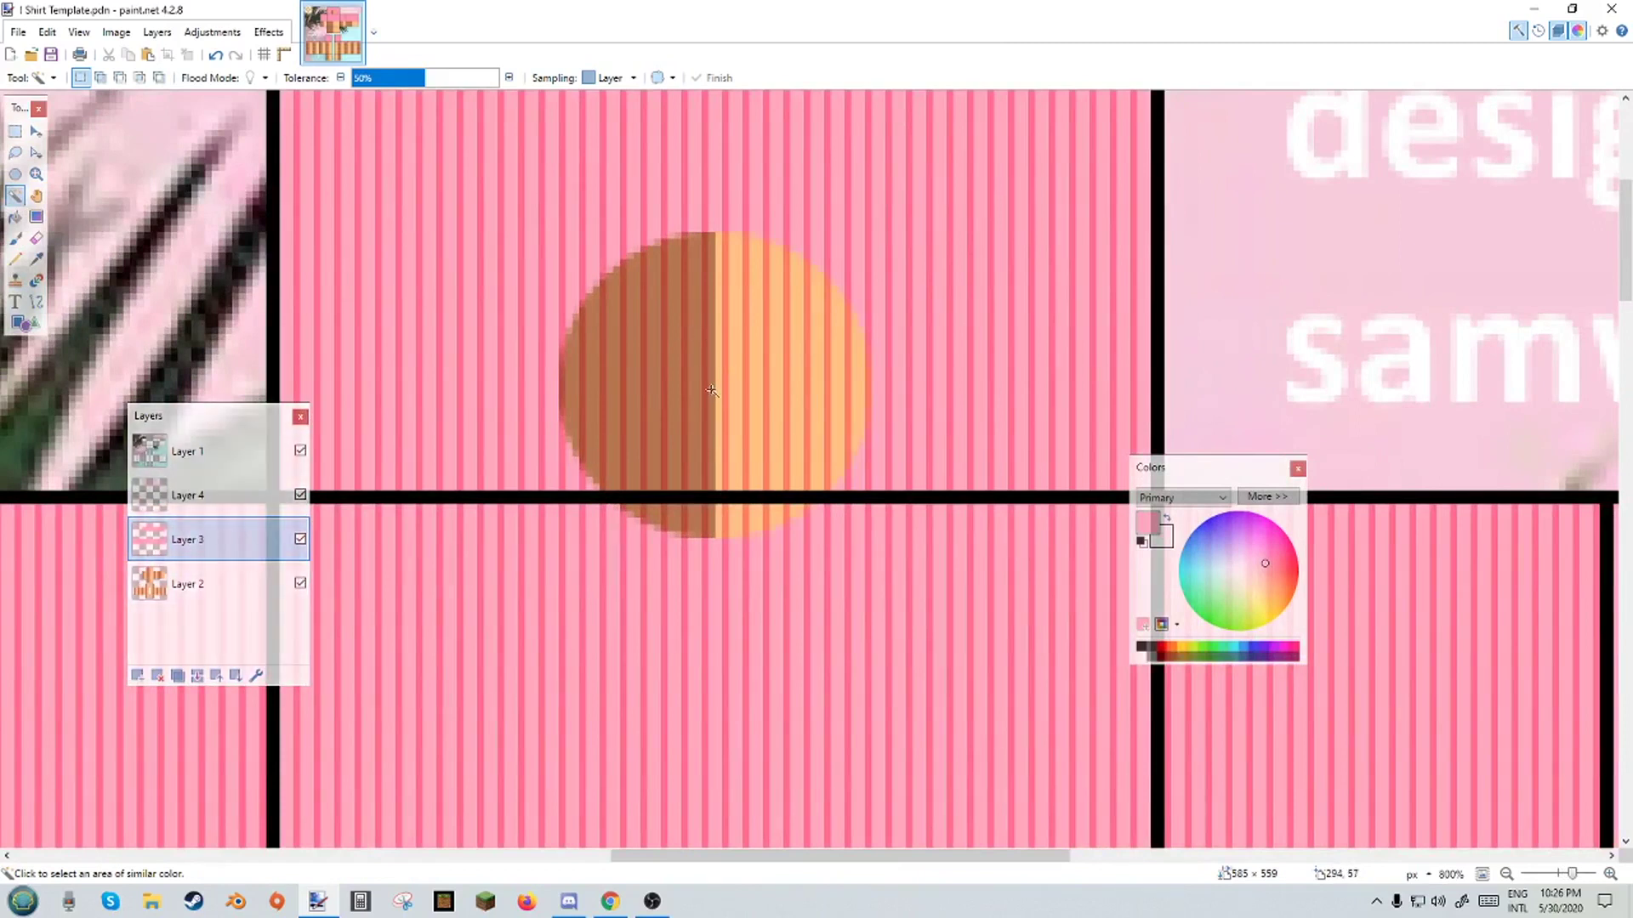
click(706, 310)
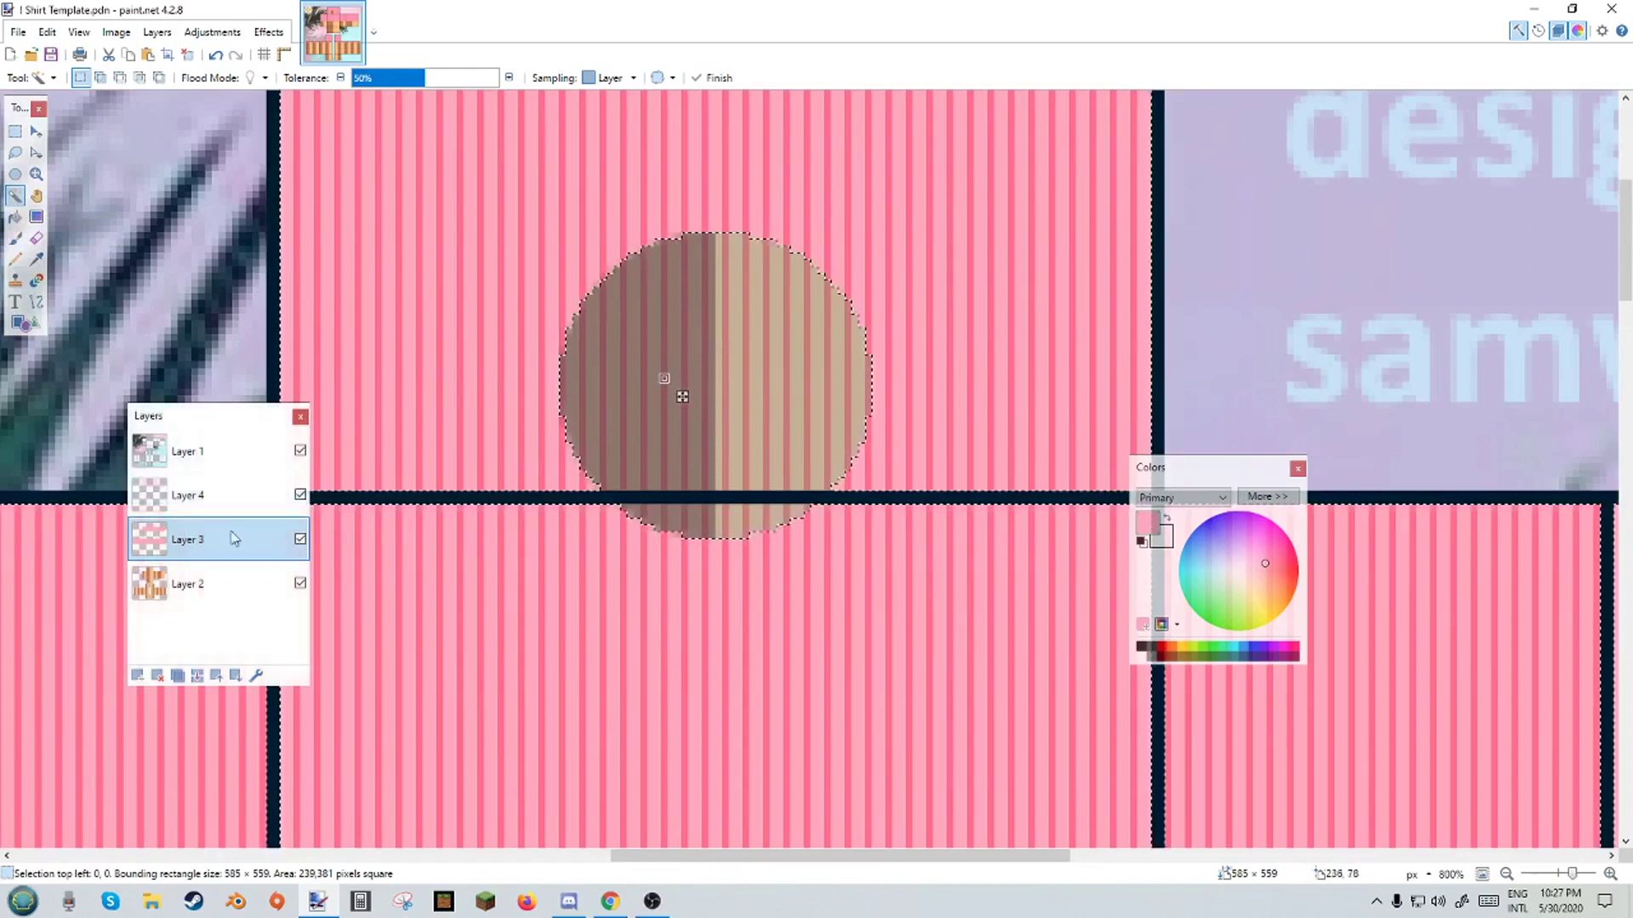
Delete the stripes over the circle on Layer 4 and deselect.
click(187, 497)
key(ctrl+d)
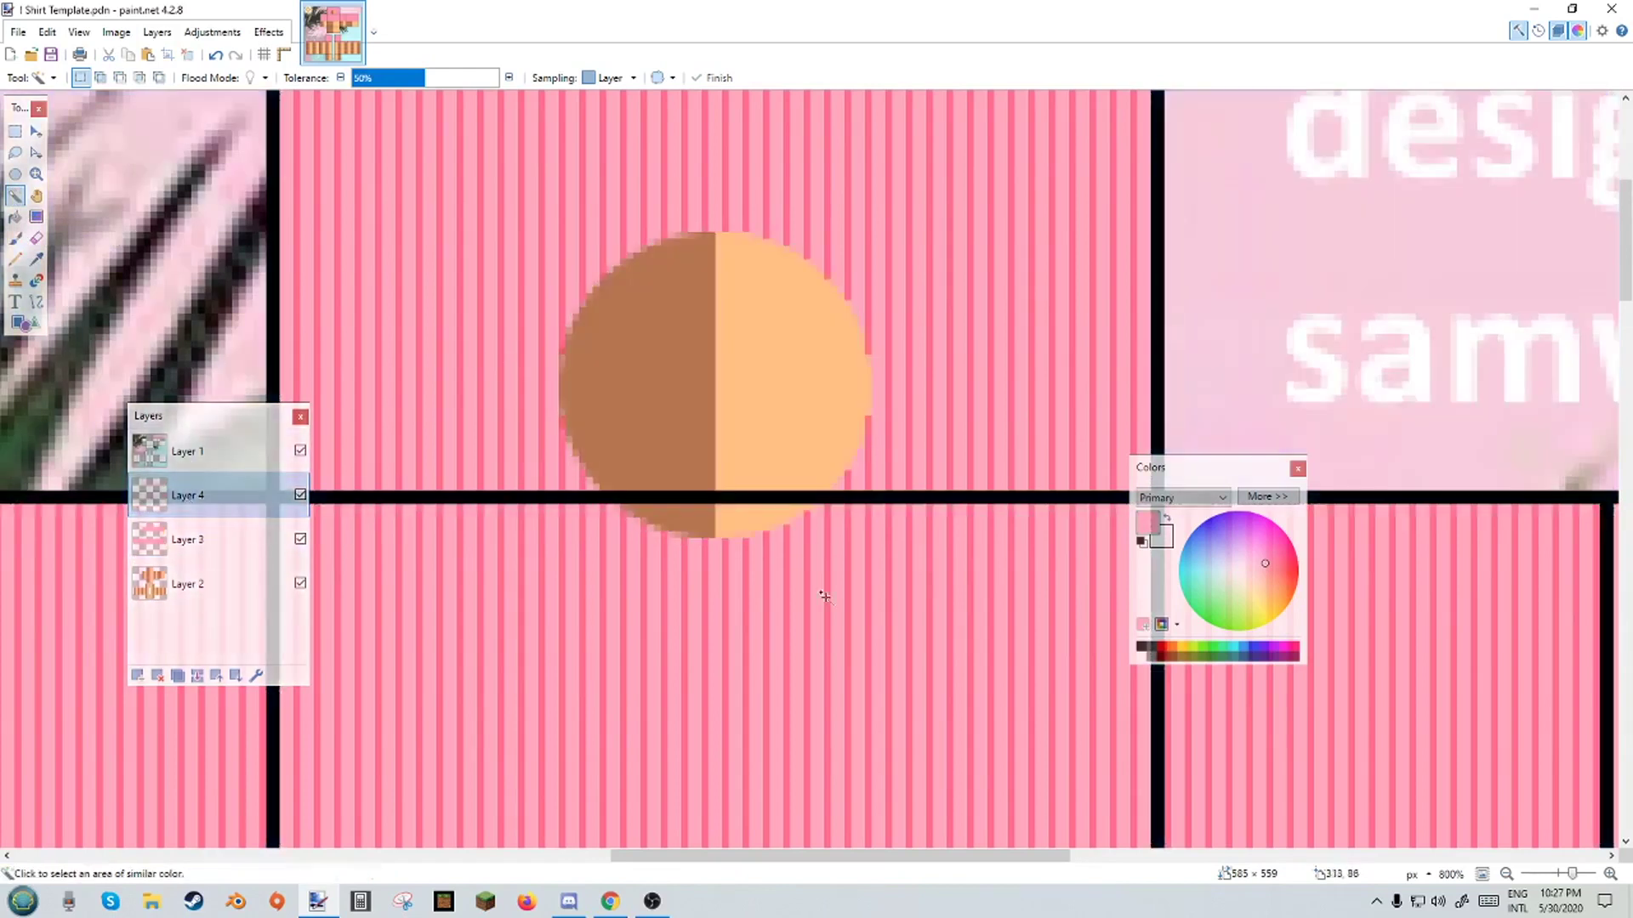
ctrl+scroll(776, 601, down, 3)
scroll(776, 604, down, 2)
scroll(777, 604, up, 2)
ctrl+scroll(768, 494, up, 3)
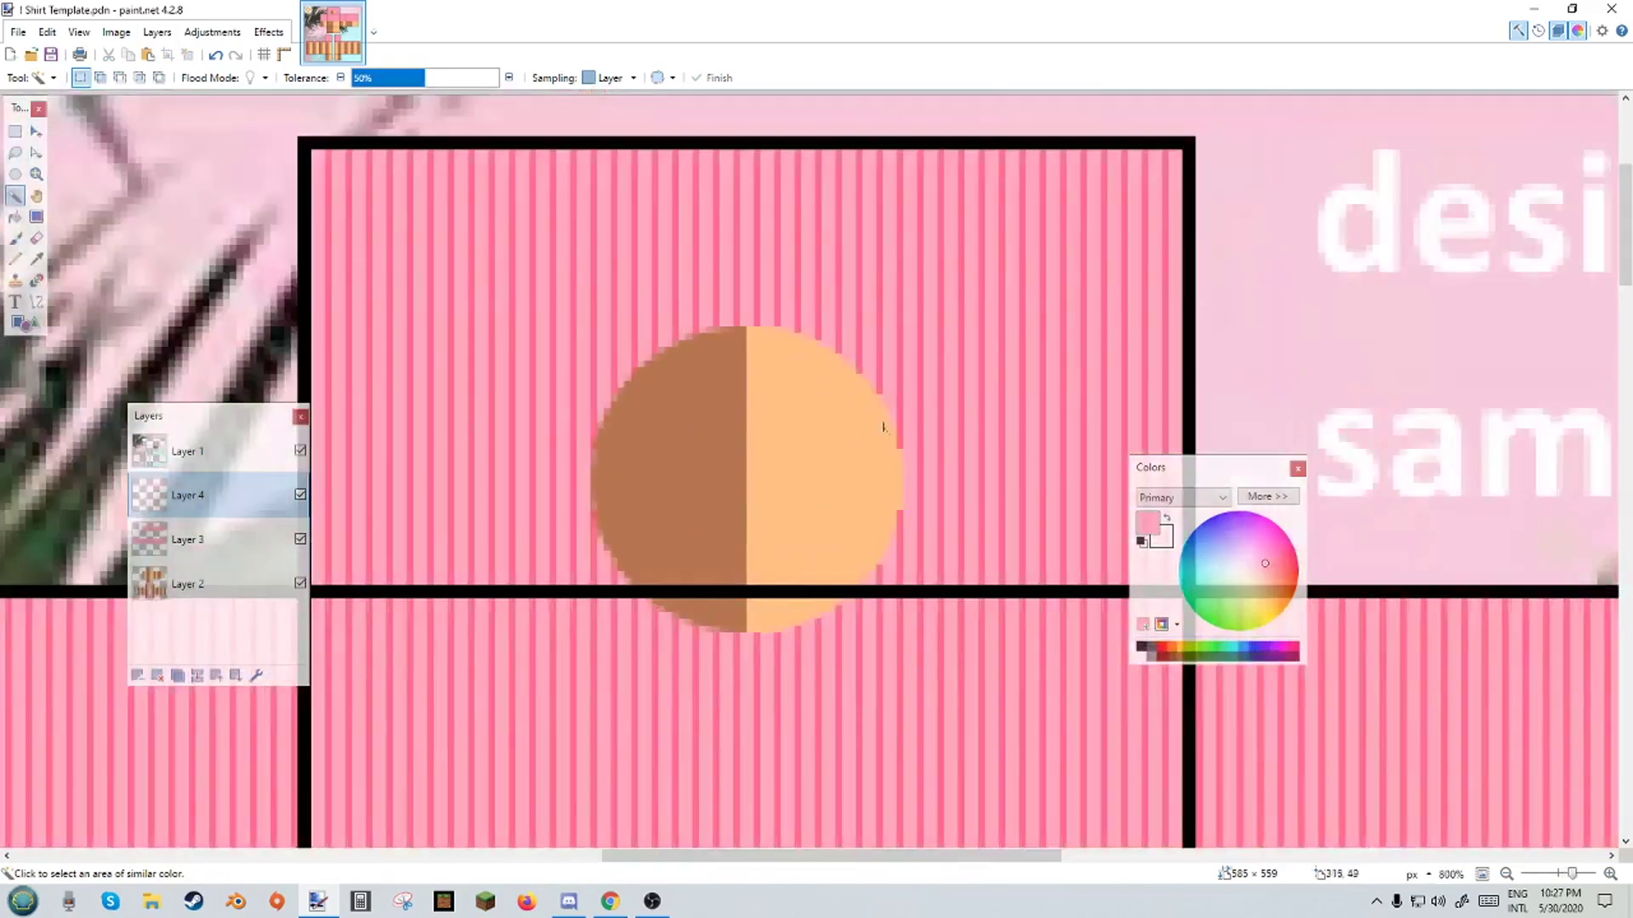
scroll(670, 773, down, 5)
ctrl+scroll(676, 706, down, 5)
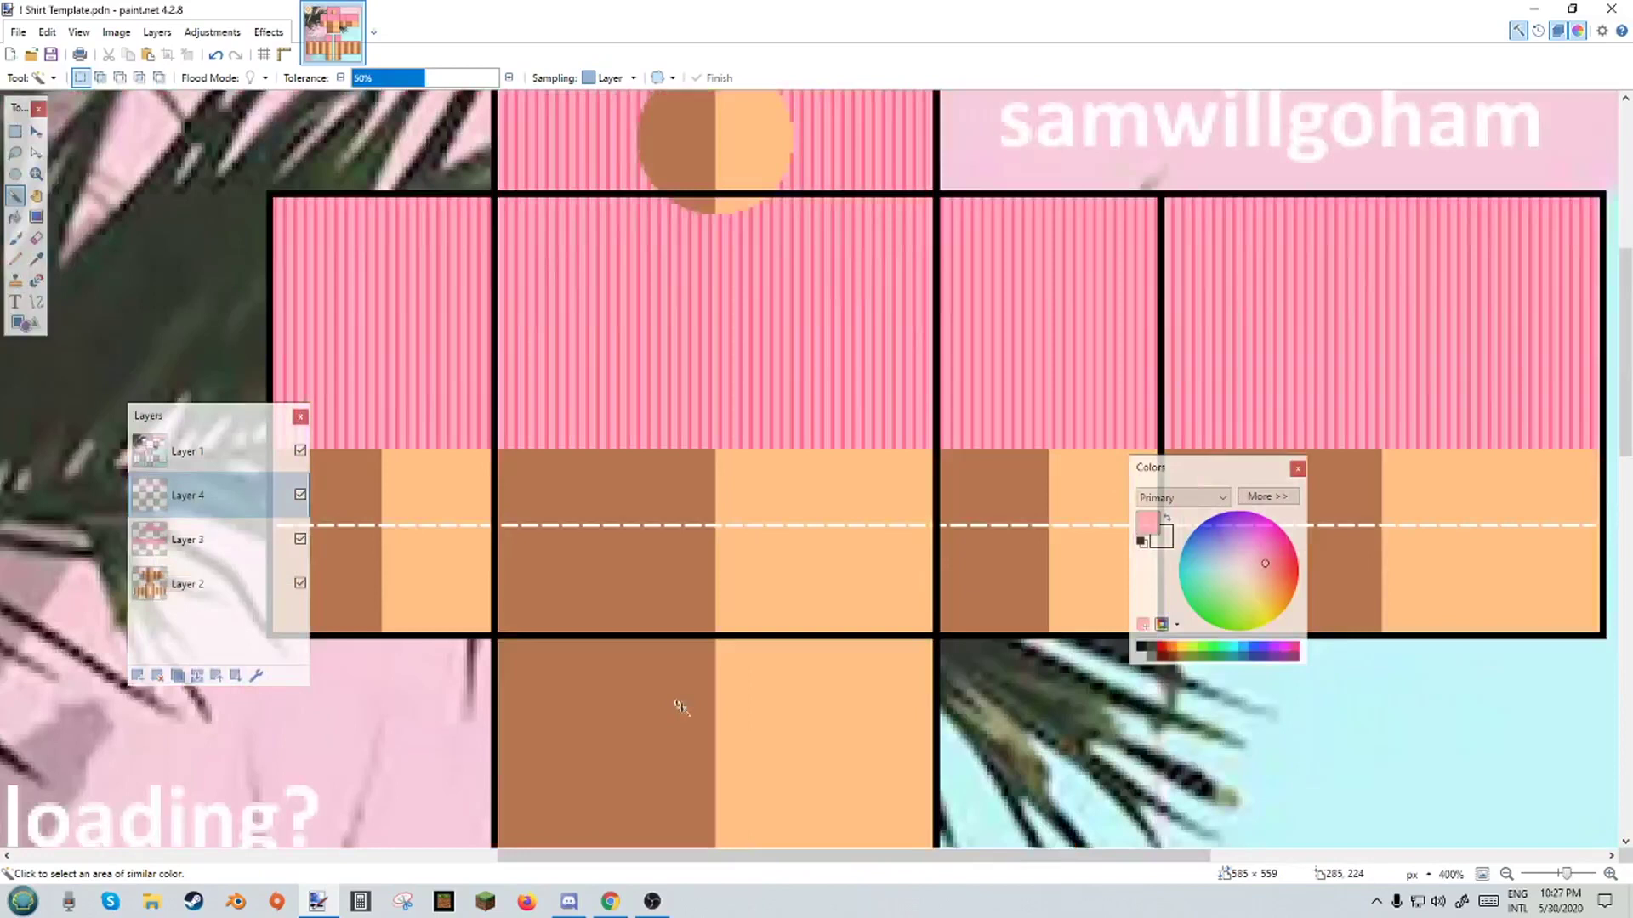
ctrl+scroll(672, 597, up, 5)
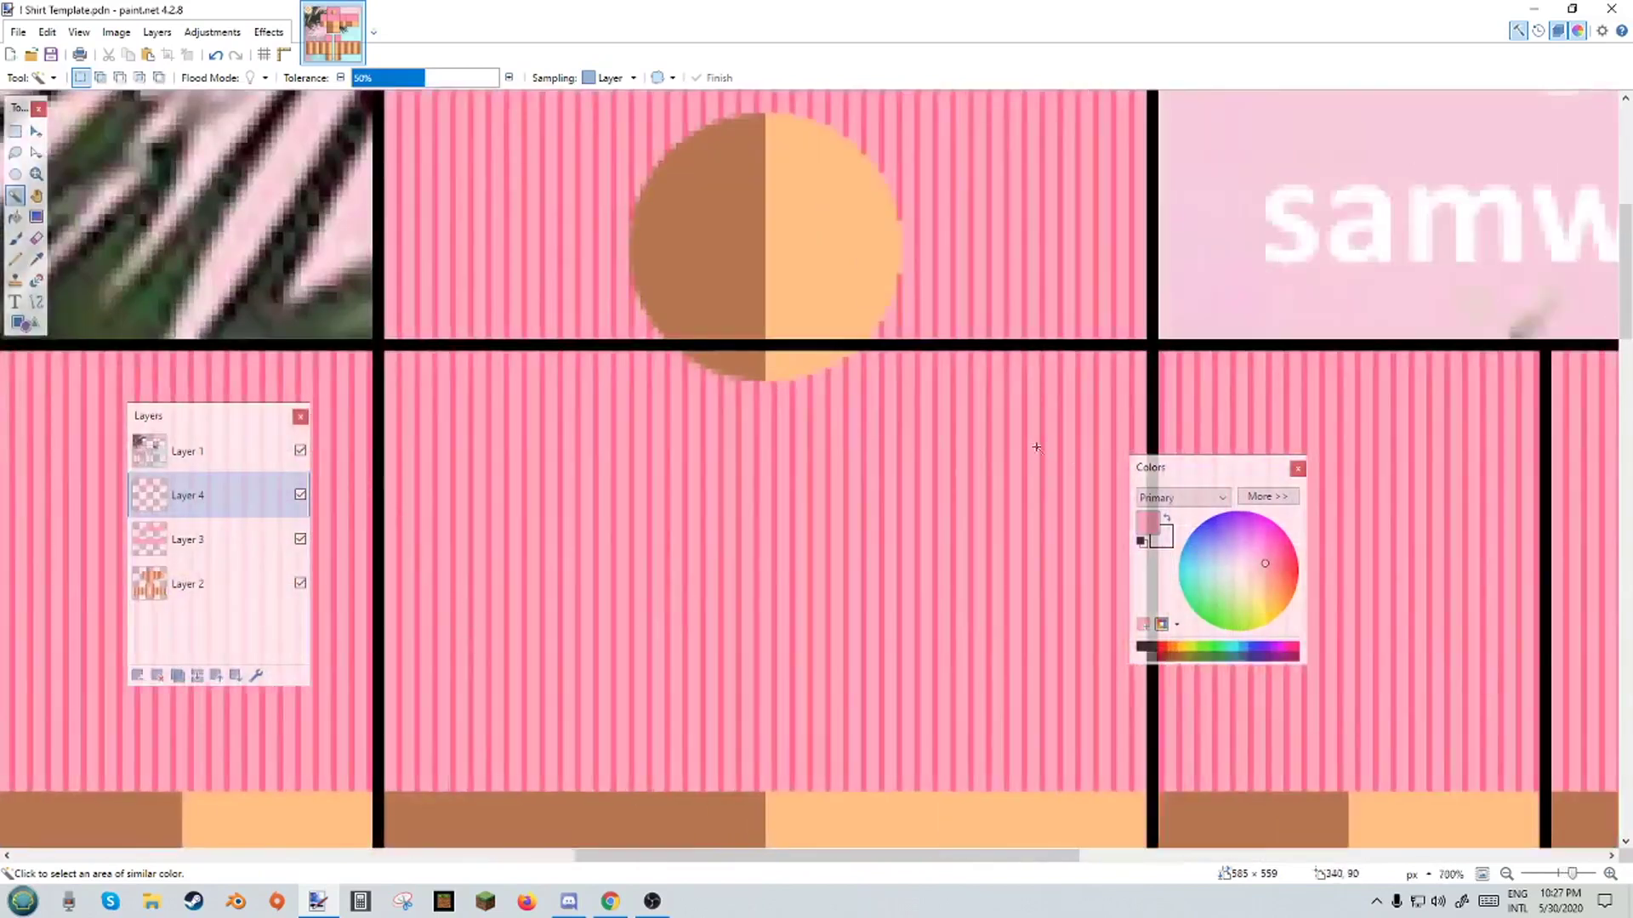
drag(1216, 470, 1247, 144)
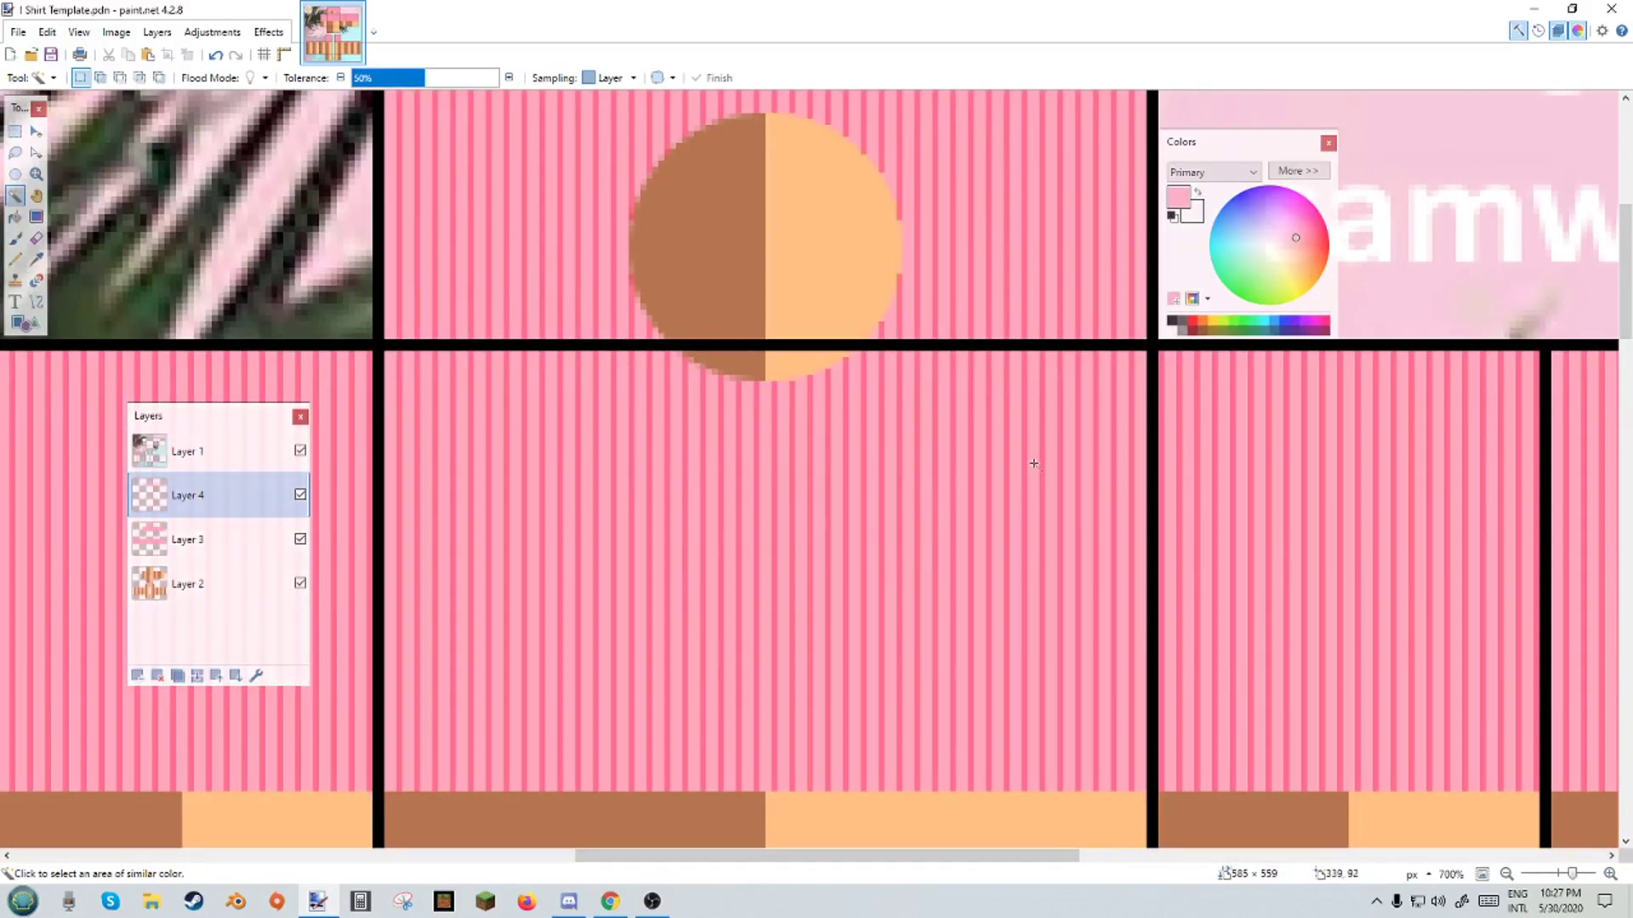
scroll(1265, 637, down, 2)
scroll(234, 337, up, 3)
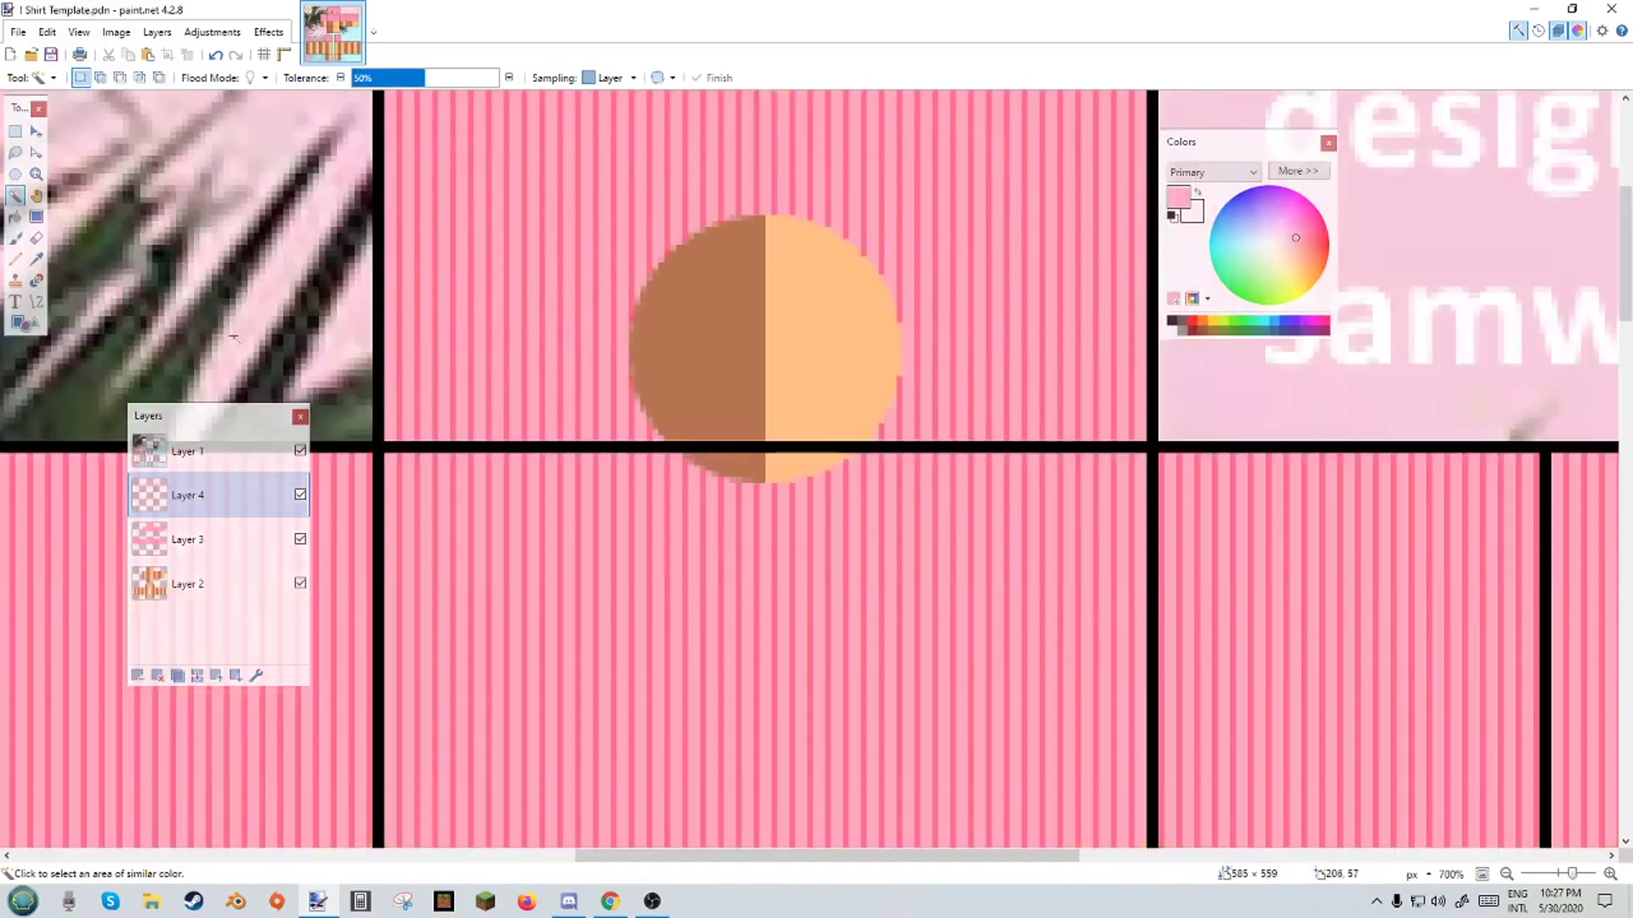
Apply a Gaussian Blur with radius 3 to Layer 4's pinstripes.
click(269, 32)
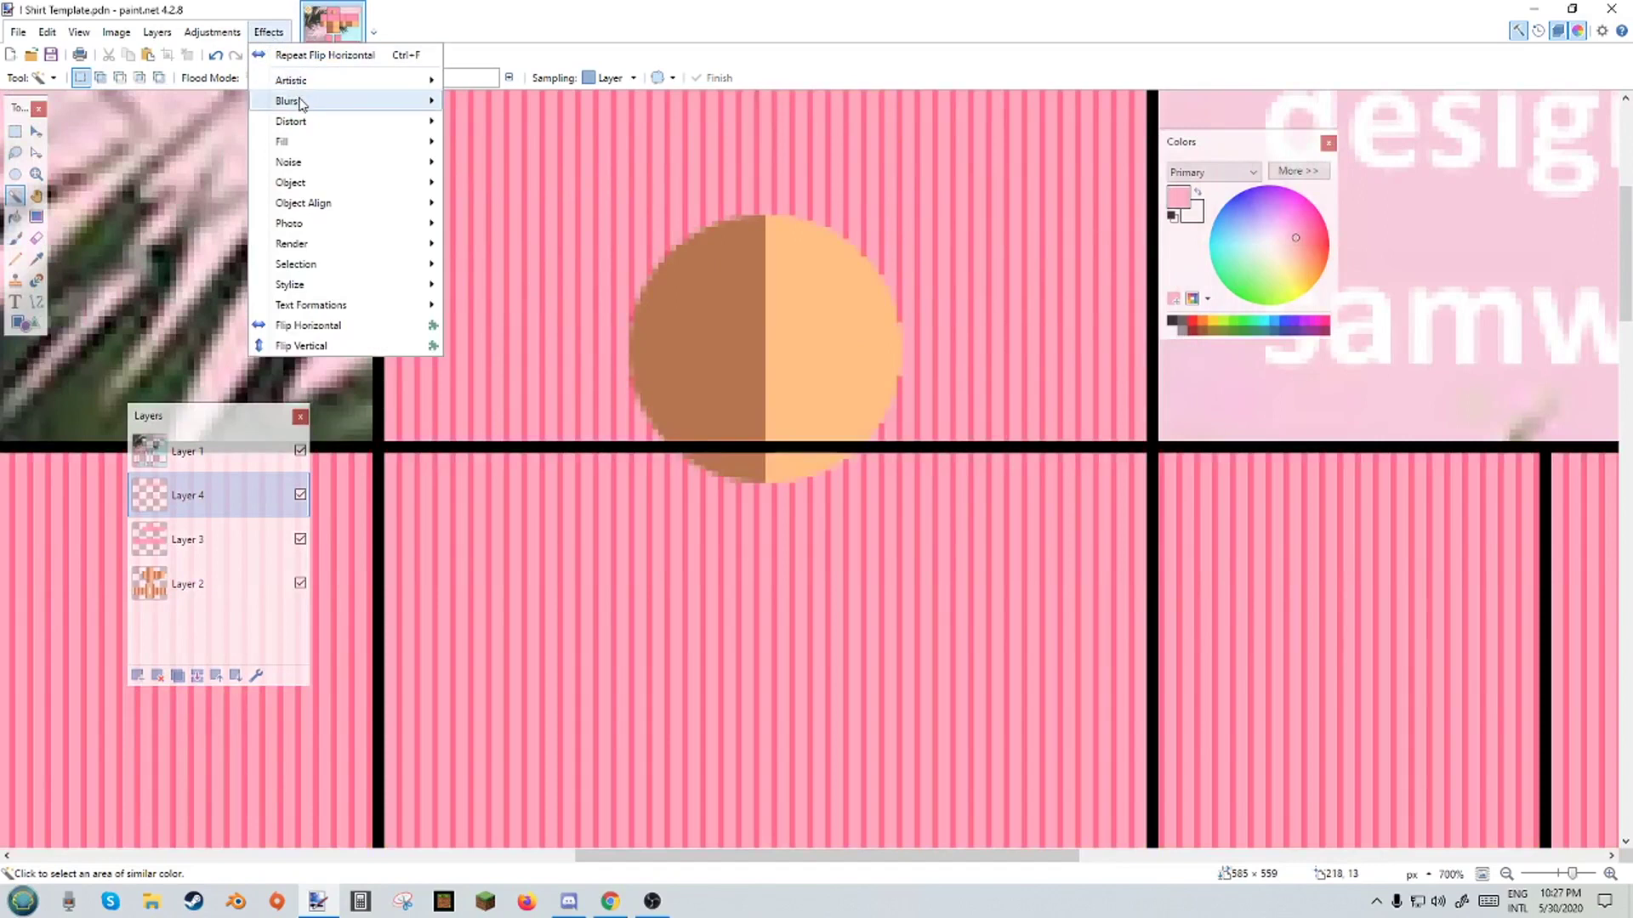
mouse_move(300, 103)
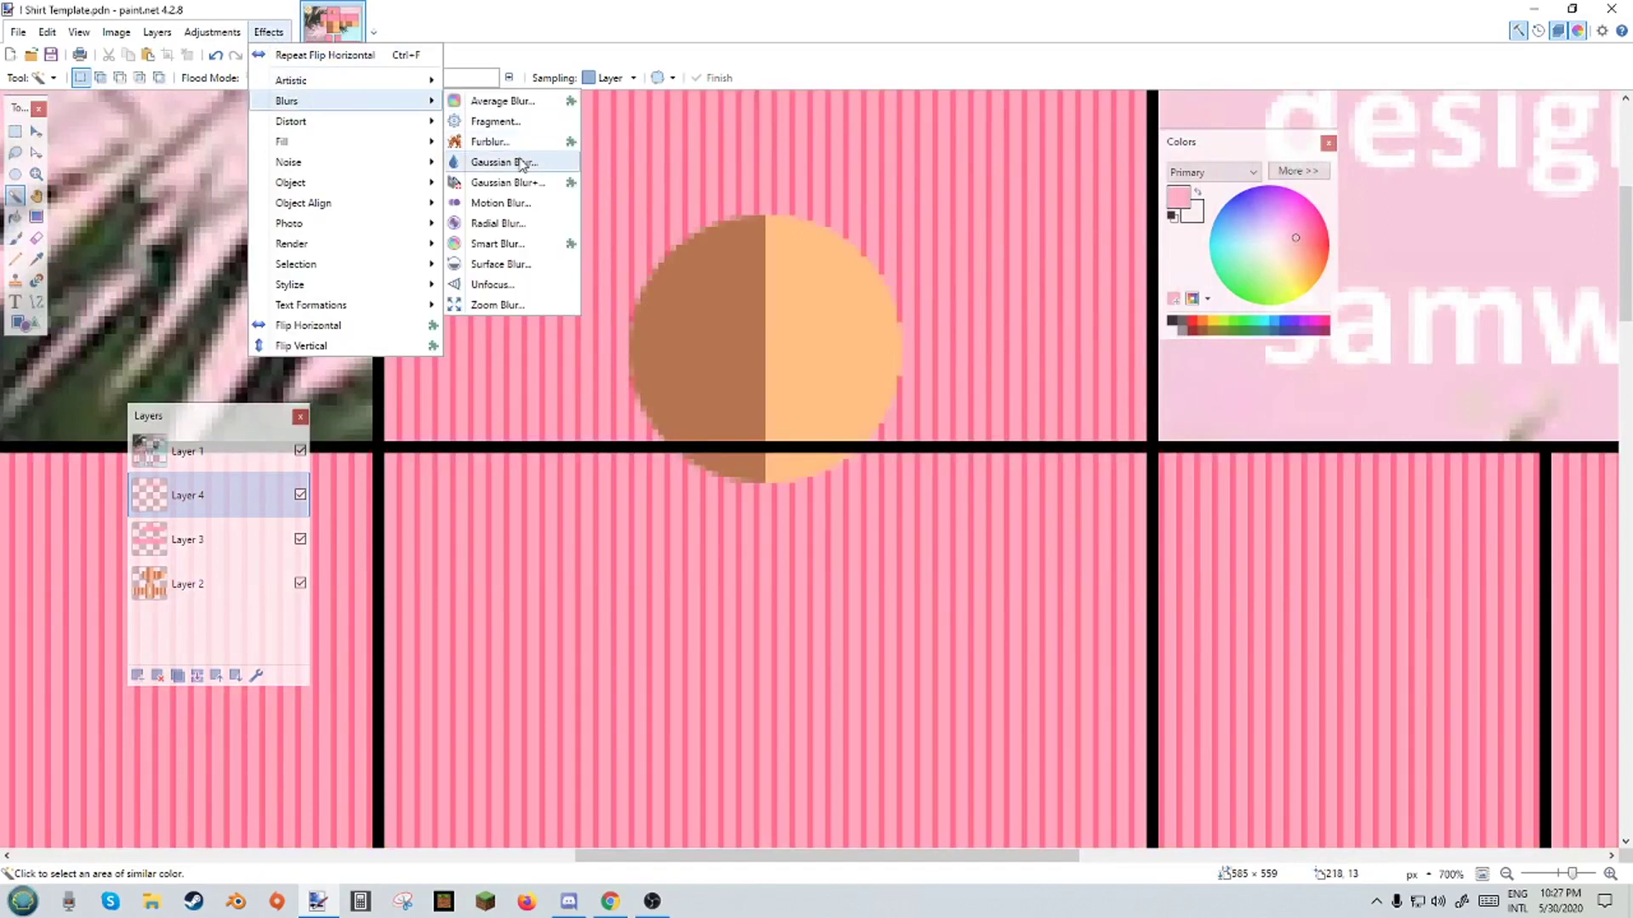
click(521, 163)
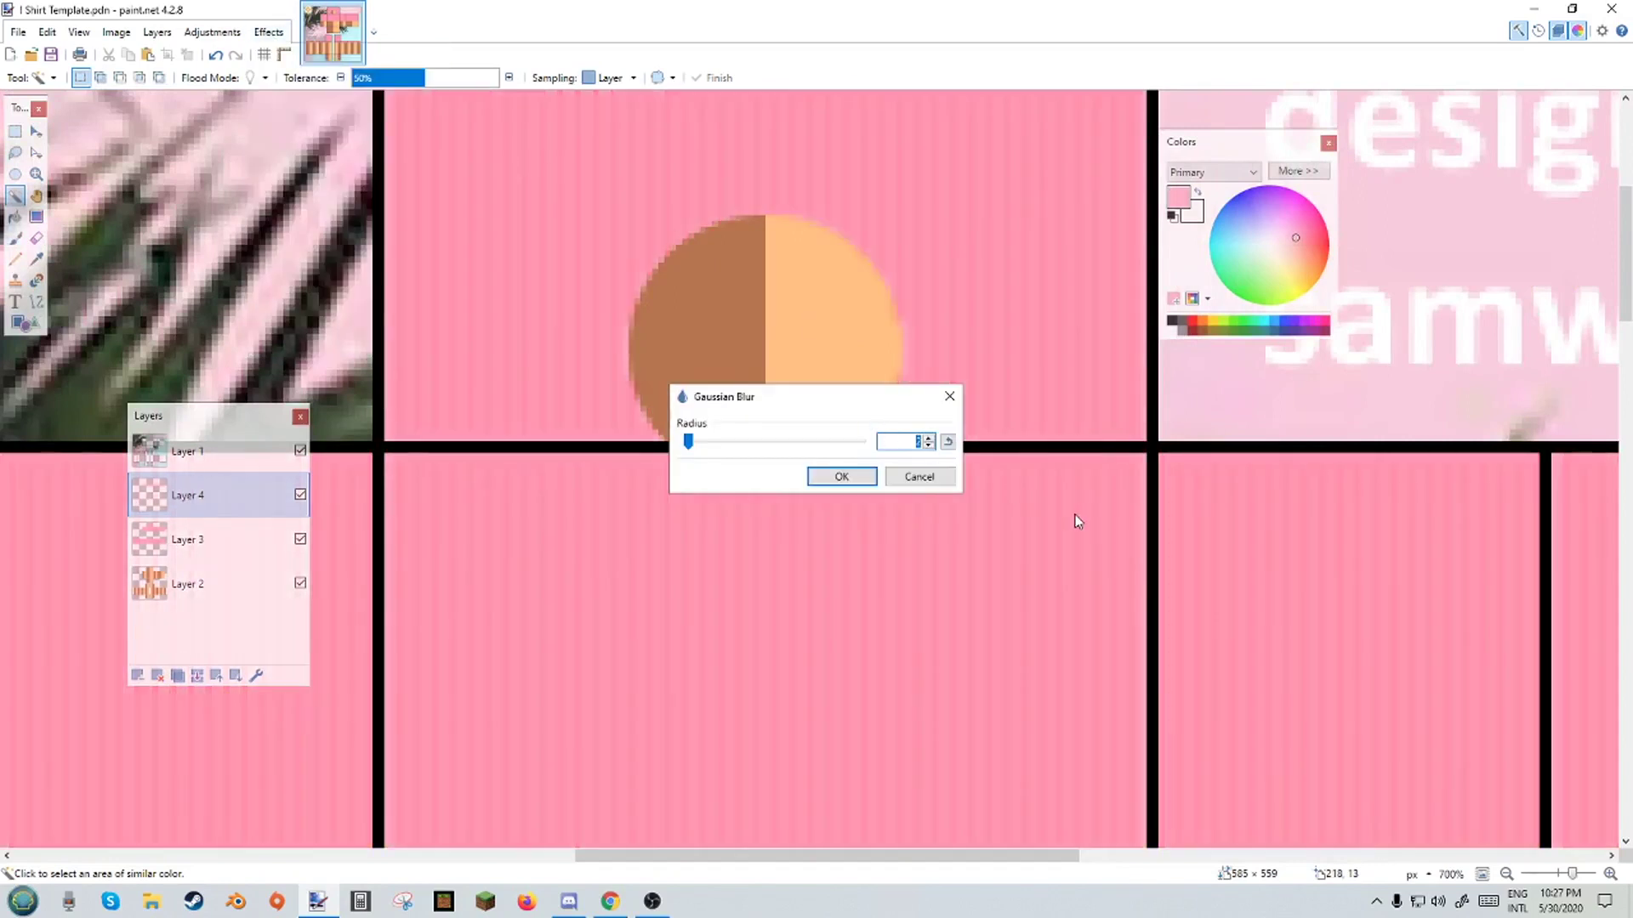
click(928, 437)
click(927, 447)
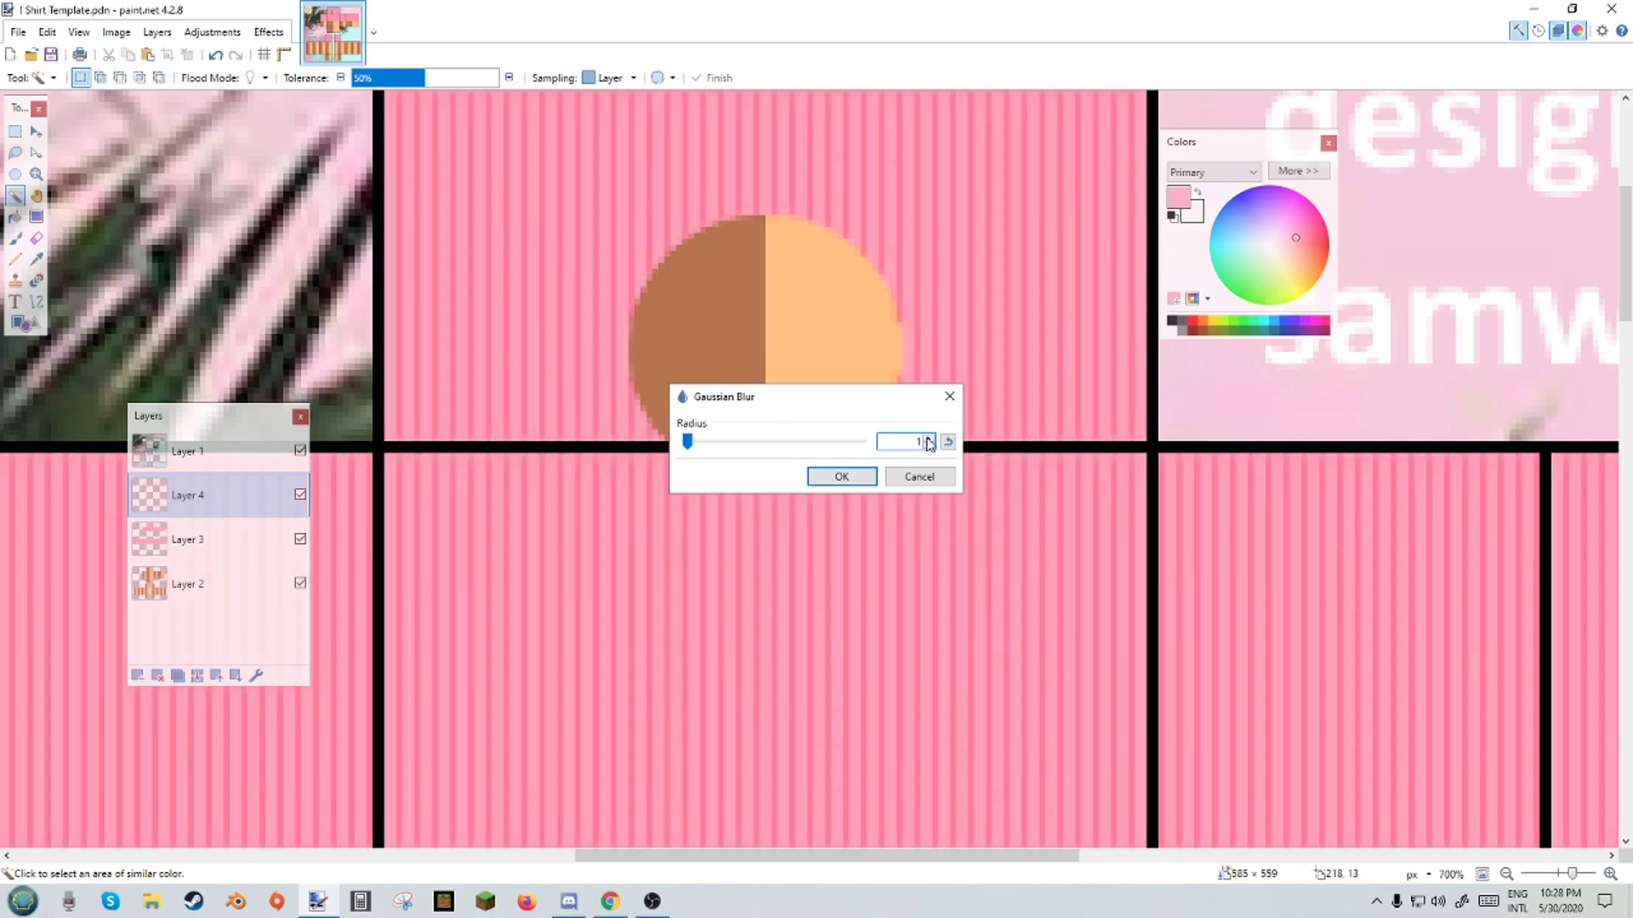
click(928, 437)
click(928, 437)
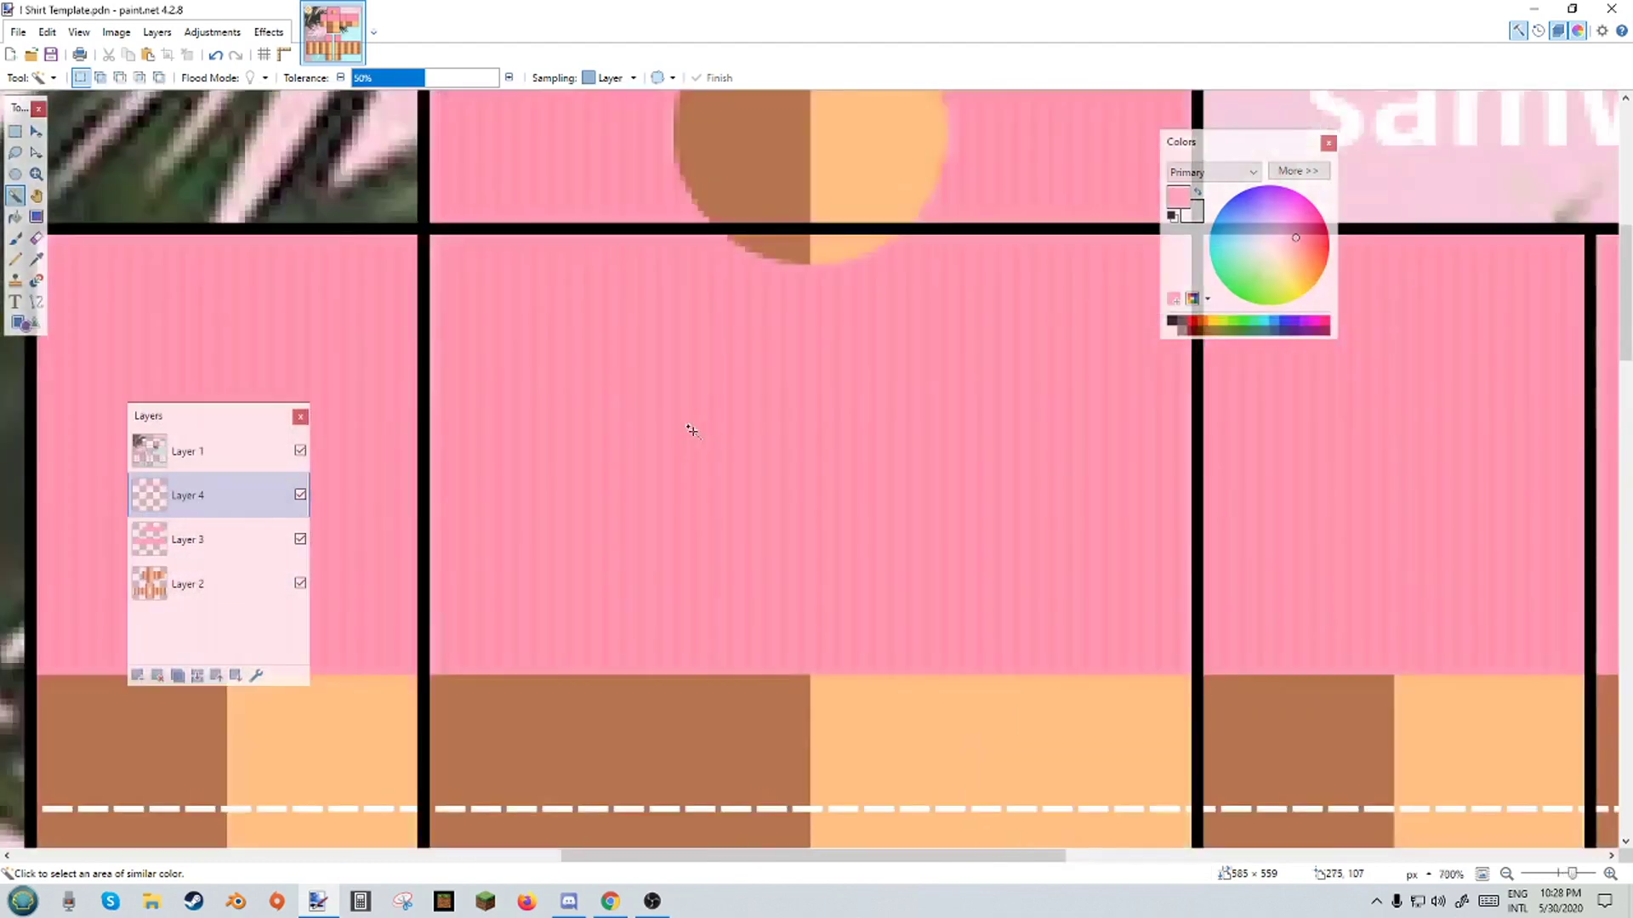
Merge the blurred Layer 4 down into Layer 3, leaving three layers.
scroll(853, 466, down, 3)
scroll(1209, 549, down, 2)
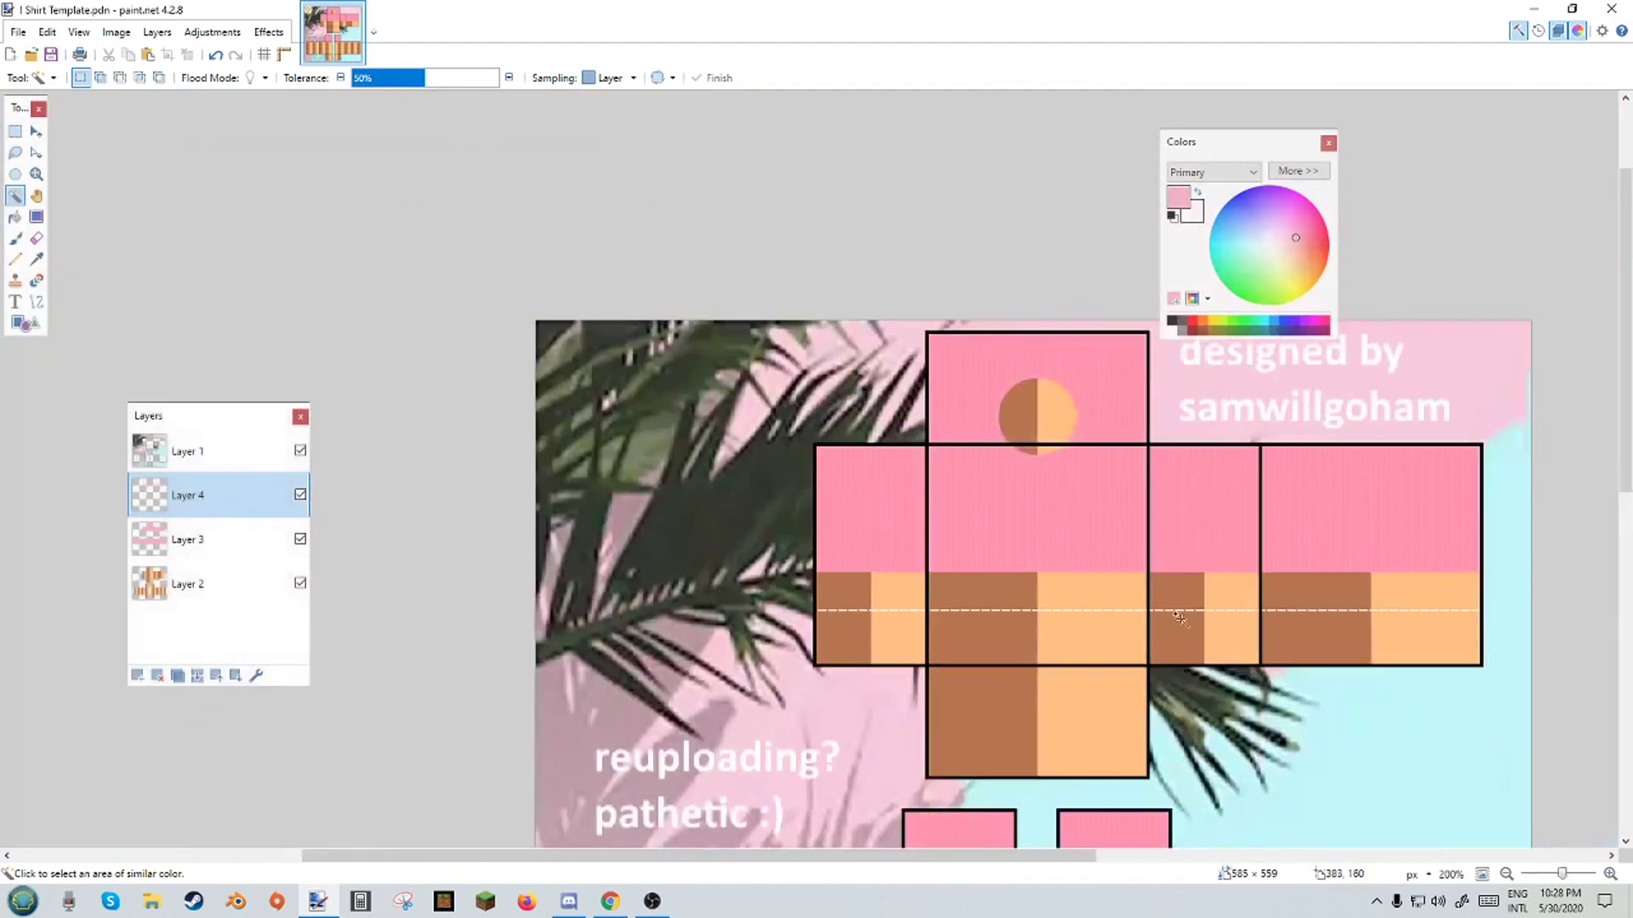
scroll(1091, 842, right, 2)
scroll(956, 557, up, 1)
scroll(956, 557, up, 1)
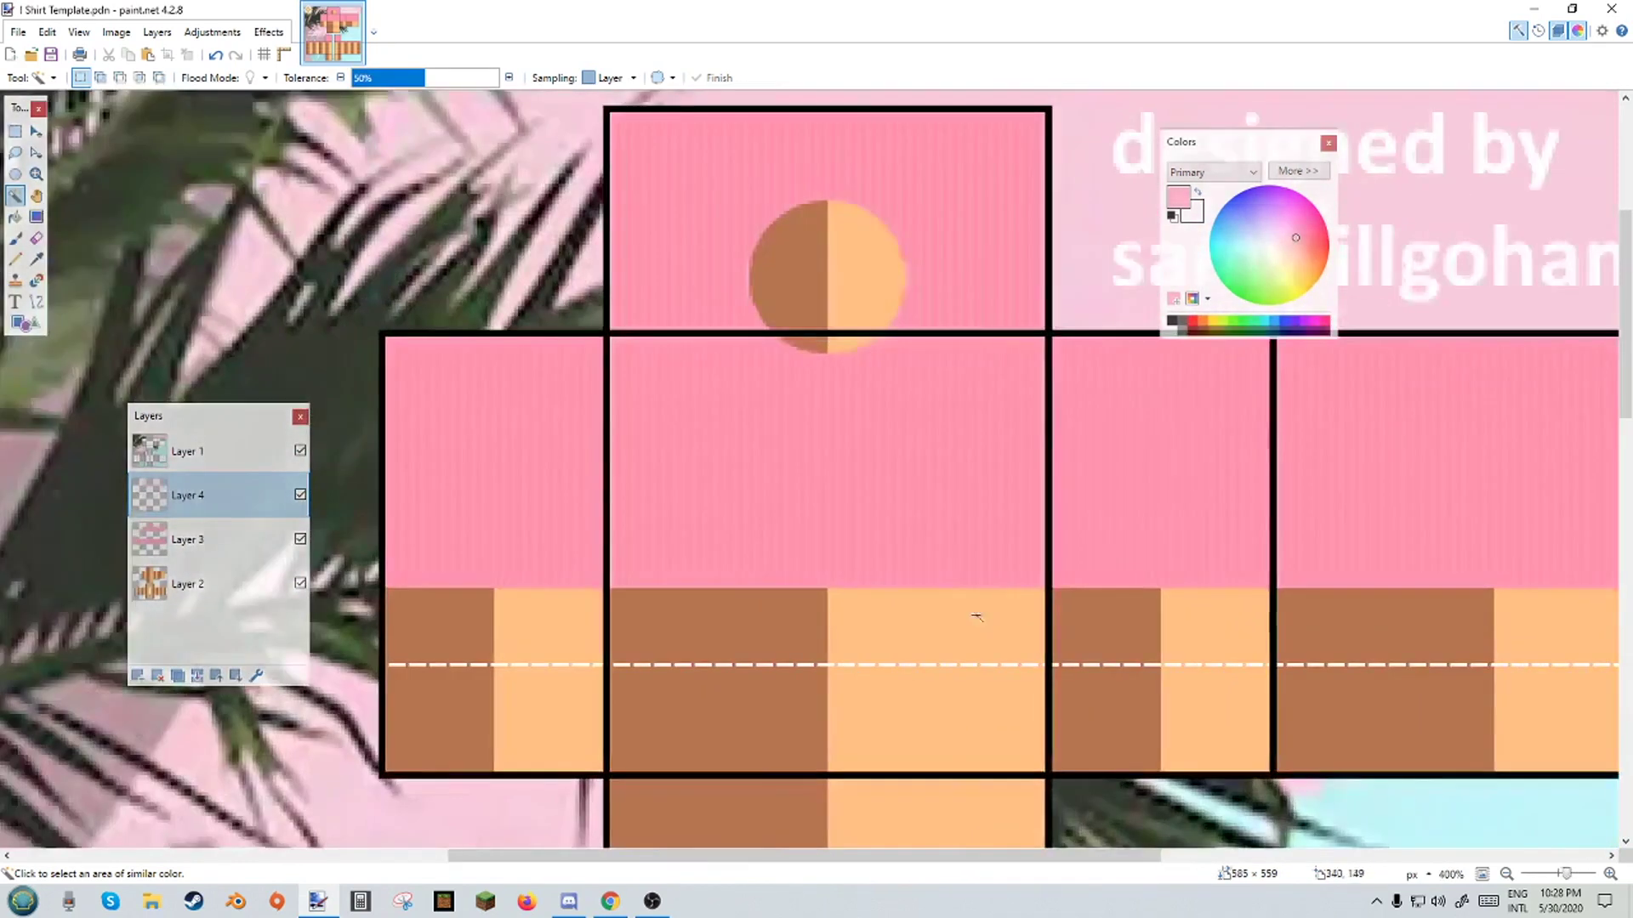
scroll(951, 855, right, 1)
scroll(697, 535, down, 5)
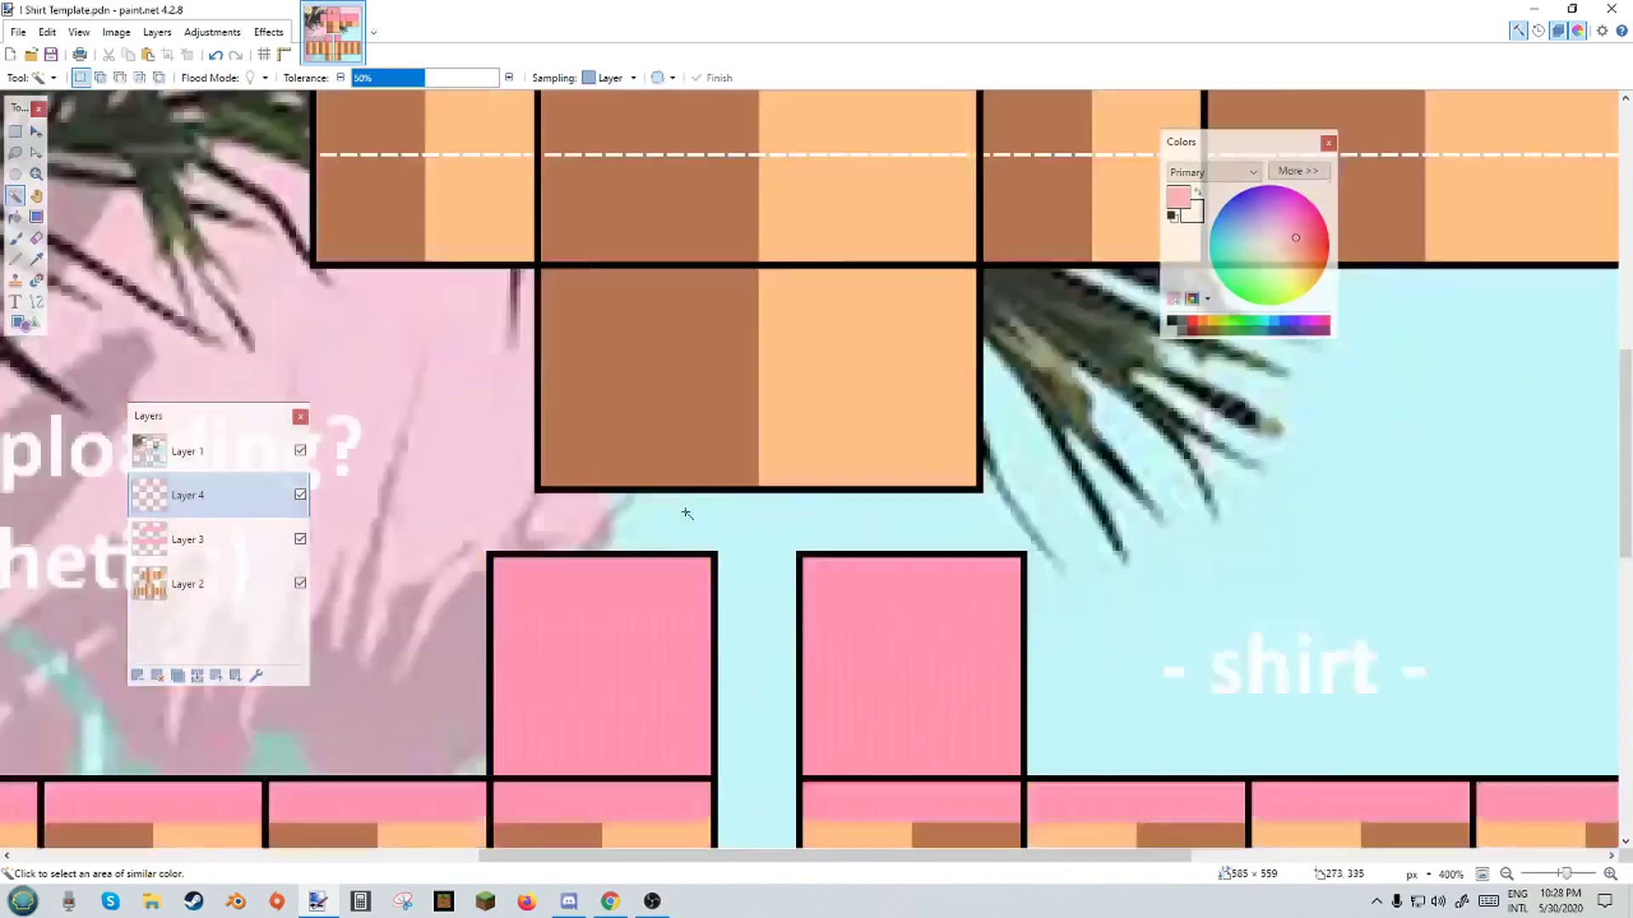
scroll(685, 510, up, 5)
scroll(685, 512, up, 3)
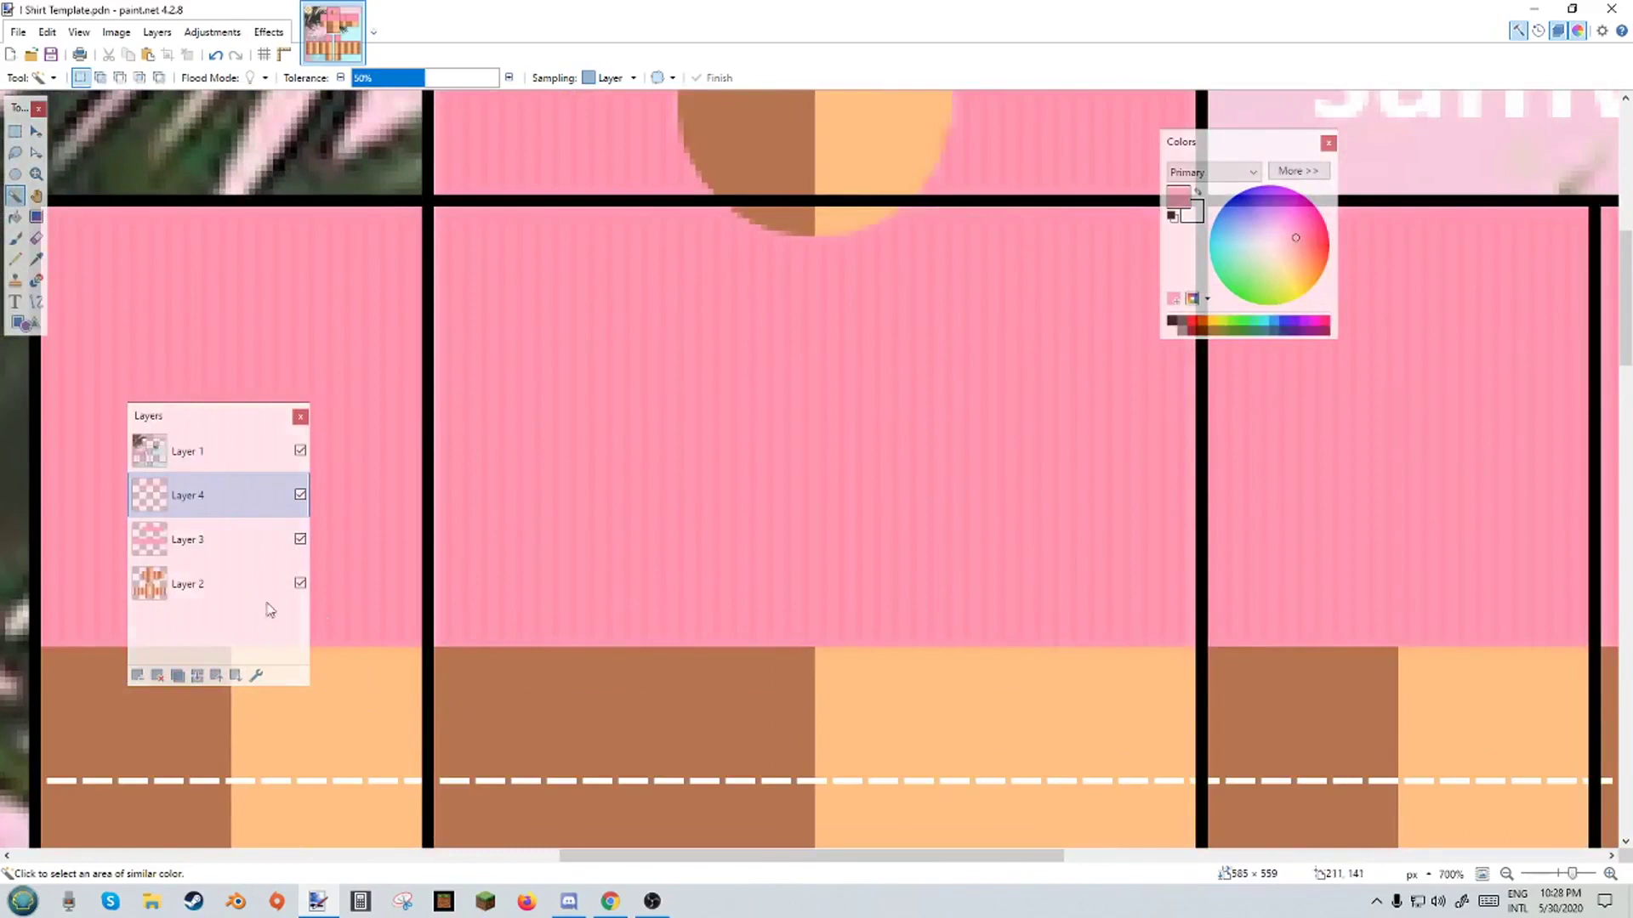
click(15, 131)
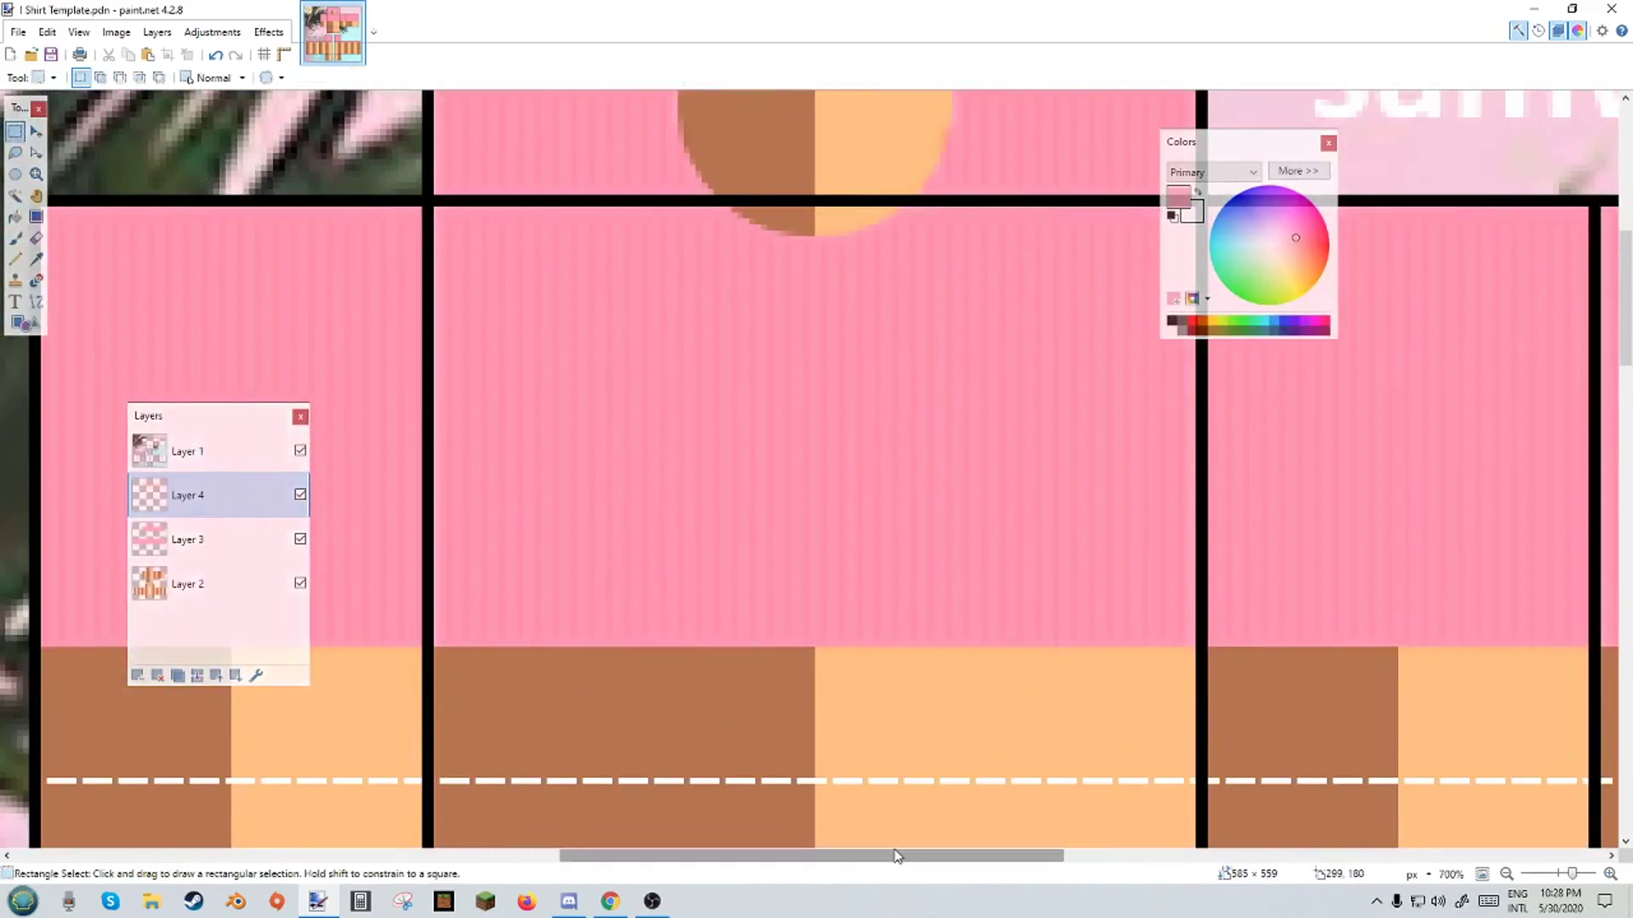
drag(895, 856, 903, 855)
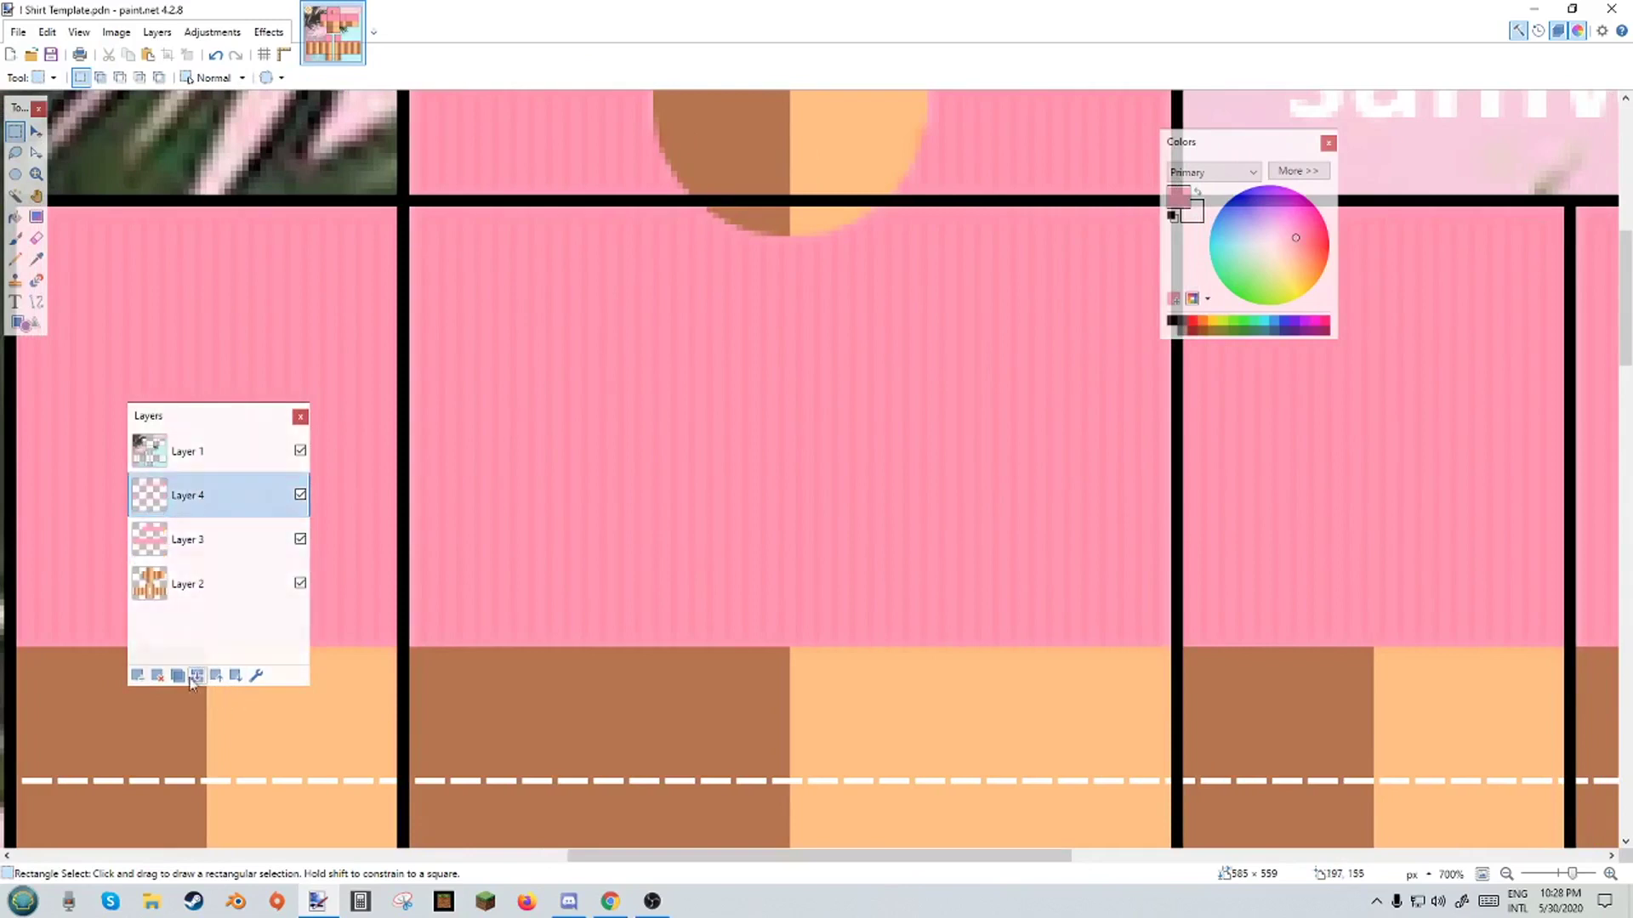
scroll(499, 474, up, 1)
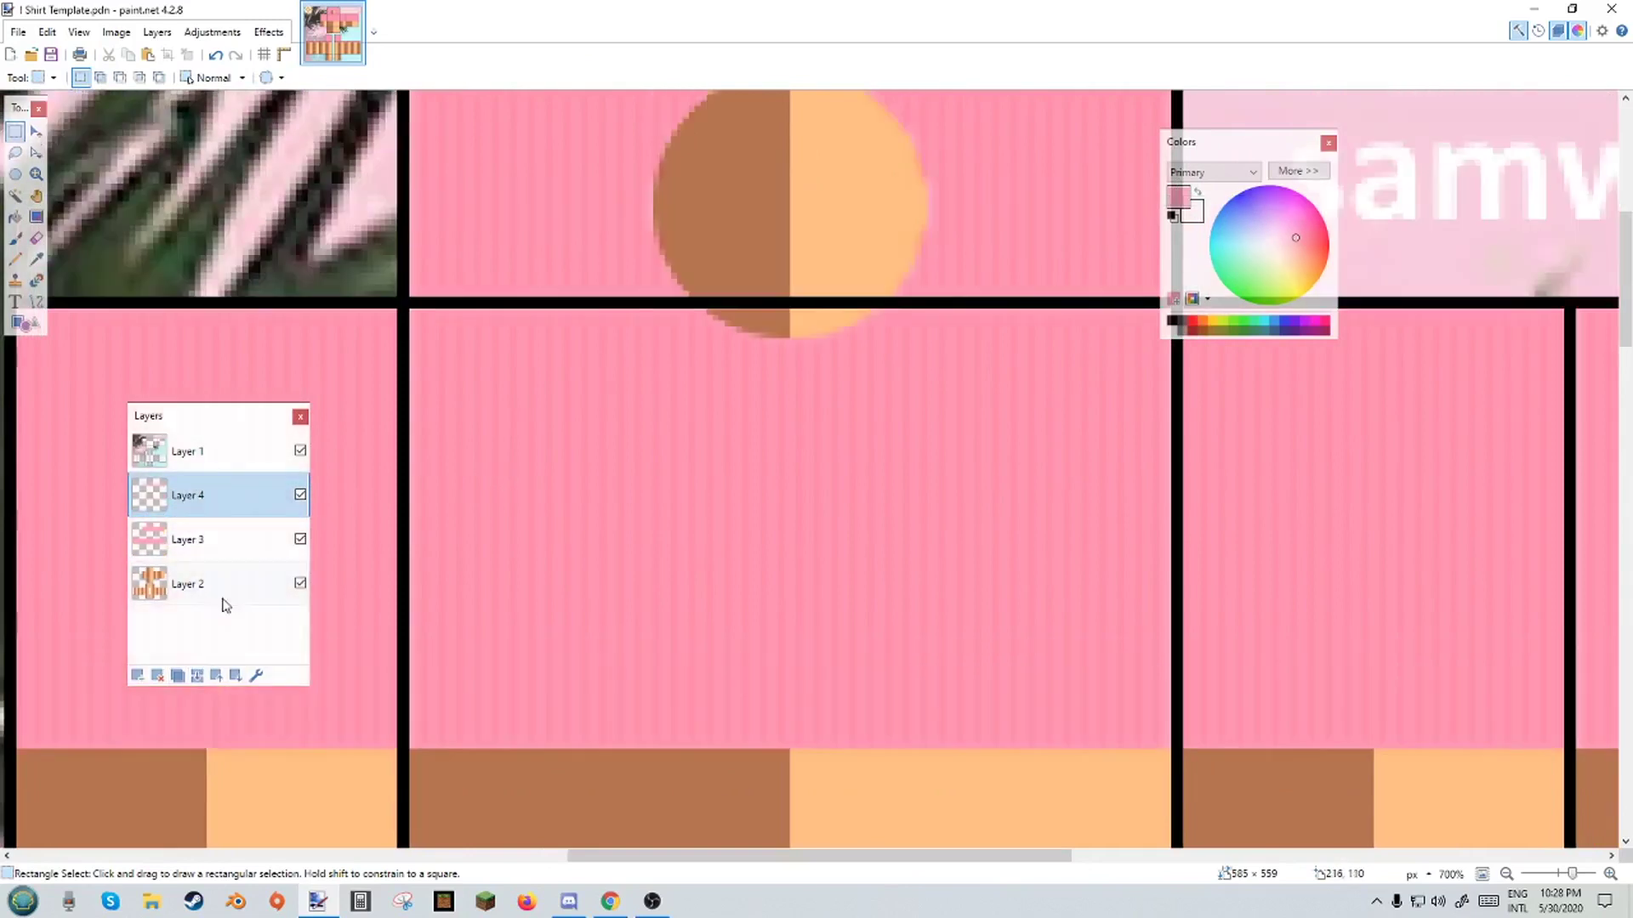
click(196, 676)
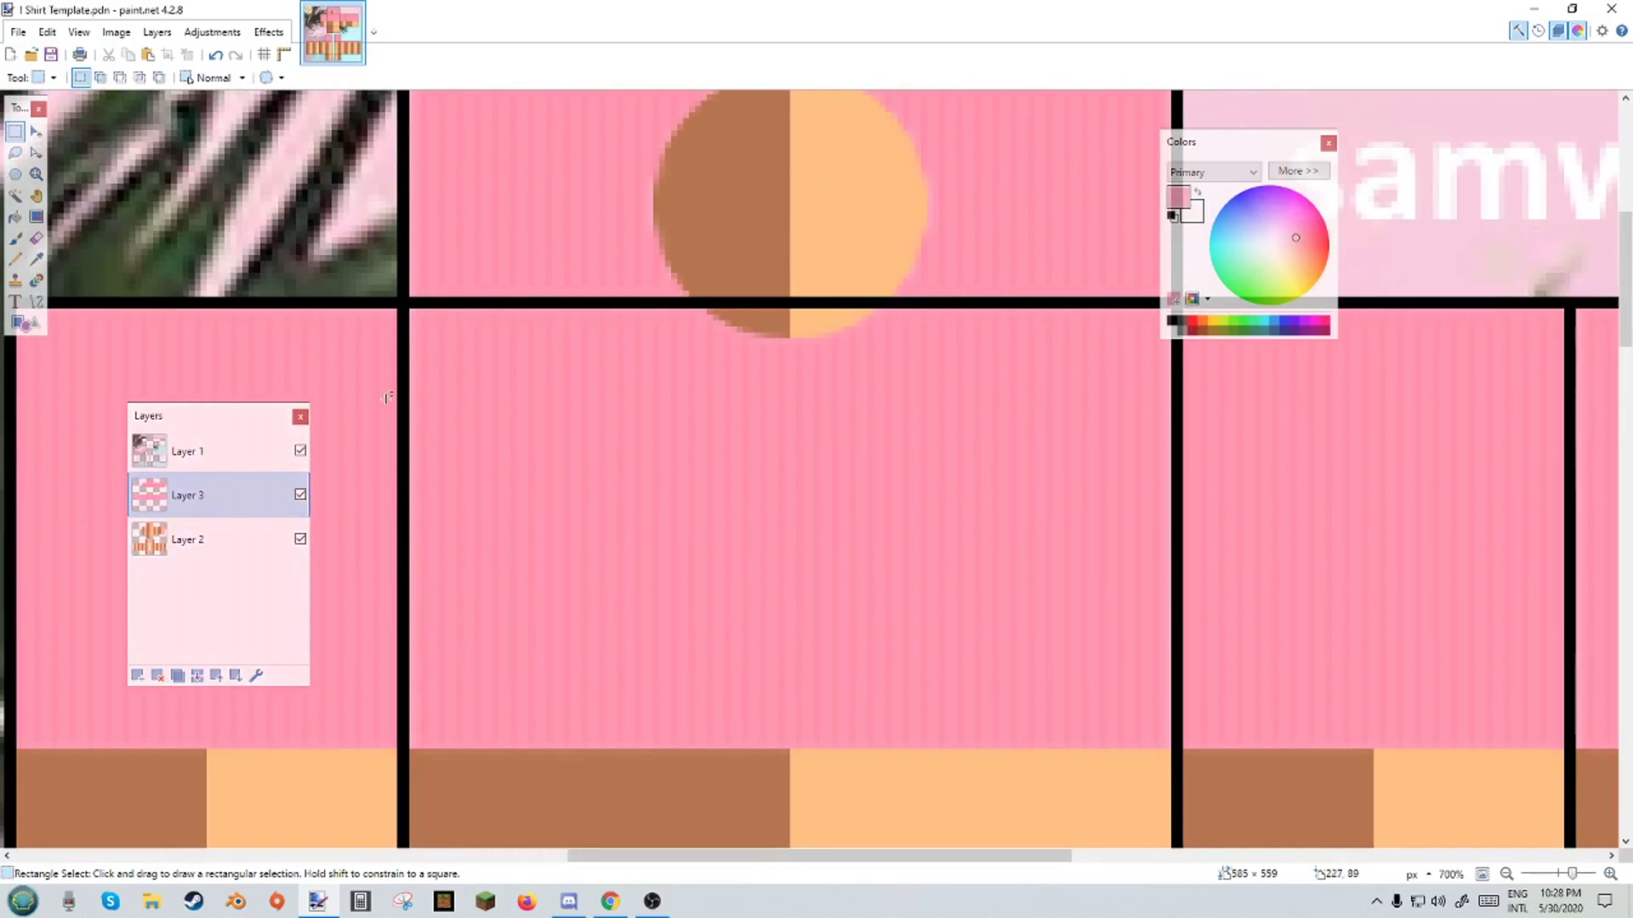
Apply Brightness / Contrast with contrast 20 to Layer 3's ribbed pink panels.
click(212, 31)
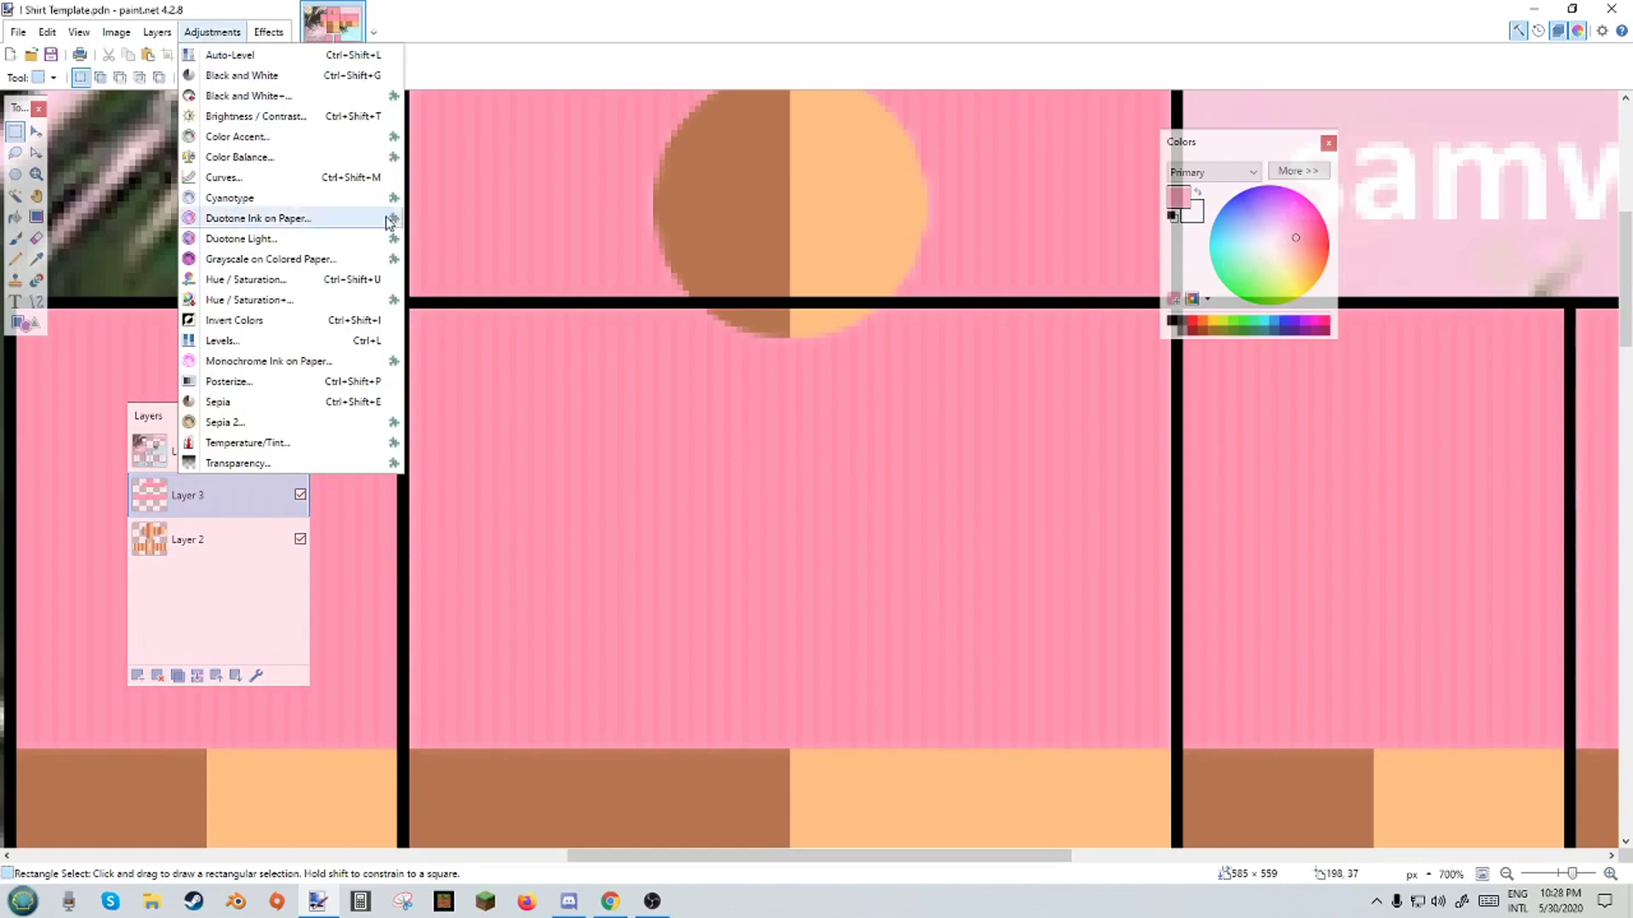
click(255, 116)
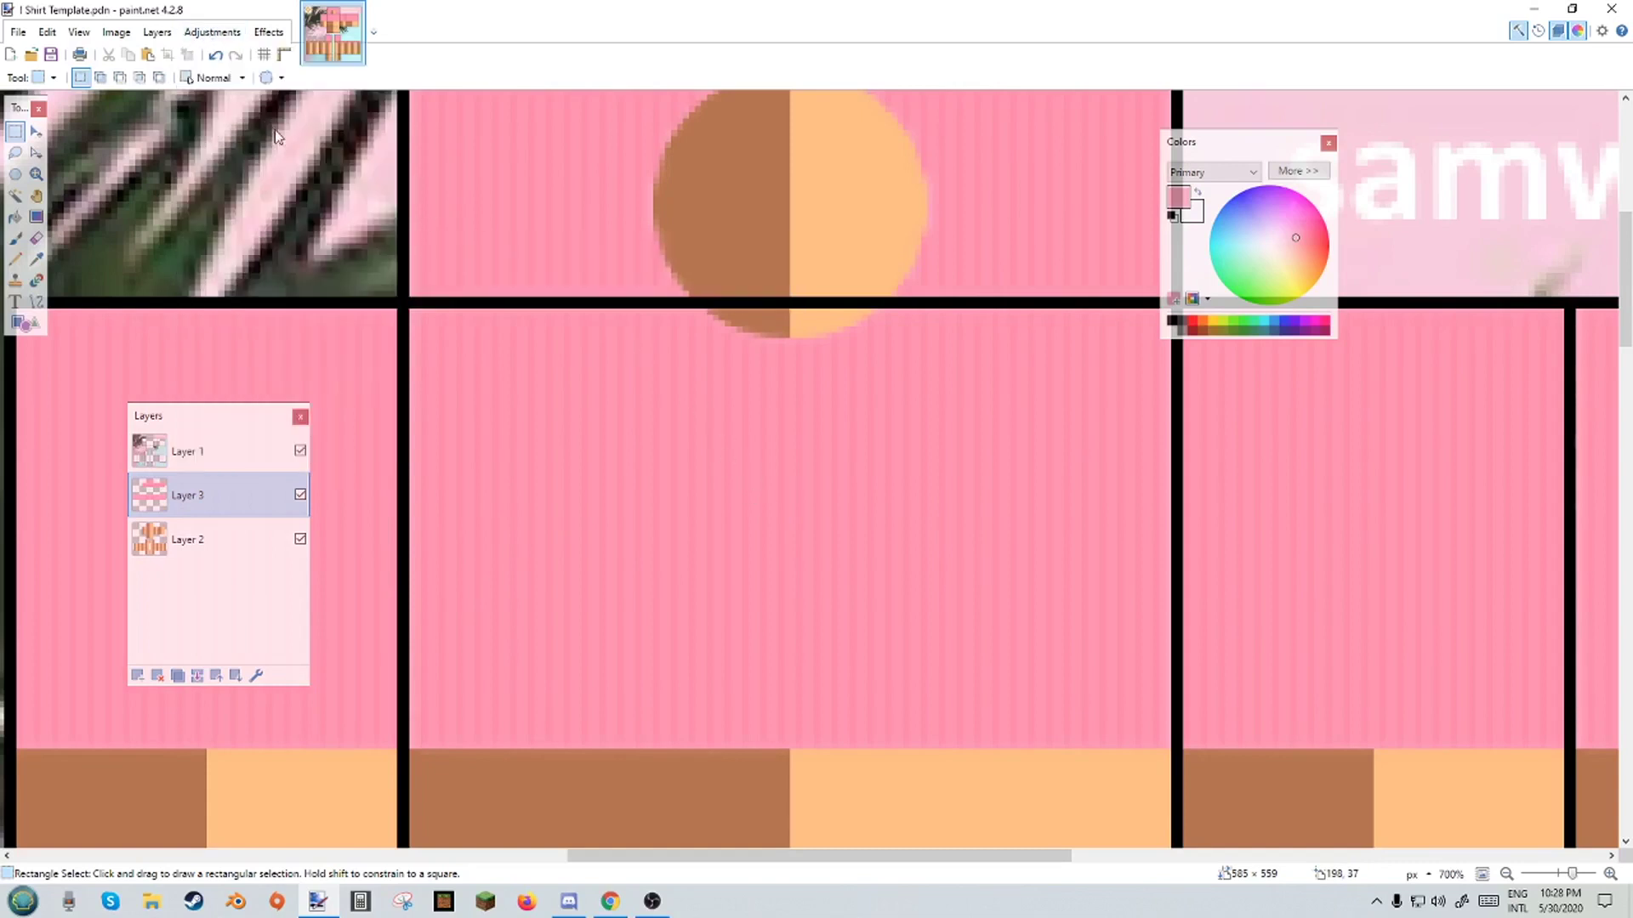
mouse_move(776, 462)
mouse_down()
mouse_move(844, 476)
mouse_move(794, 478)
mouse_up()
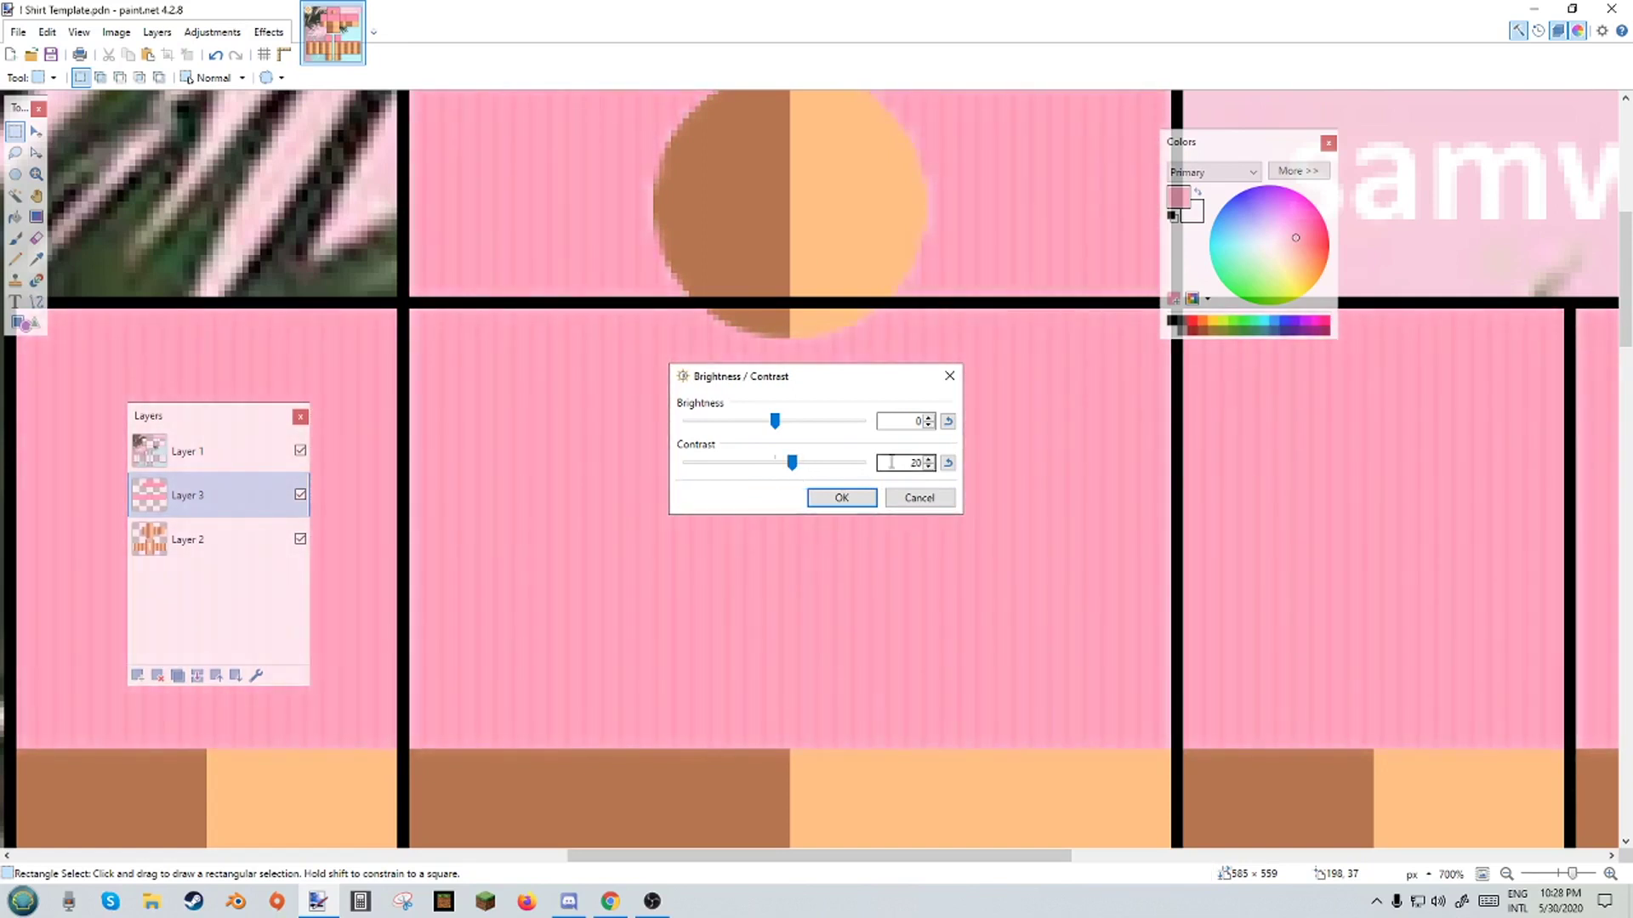
click(844, 498)
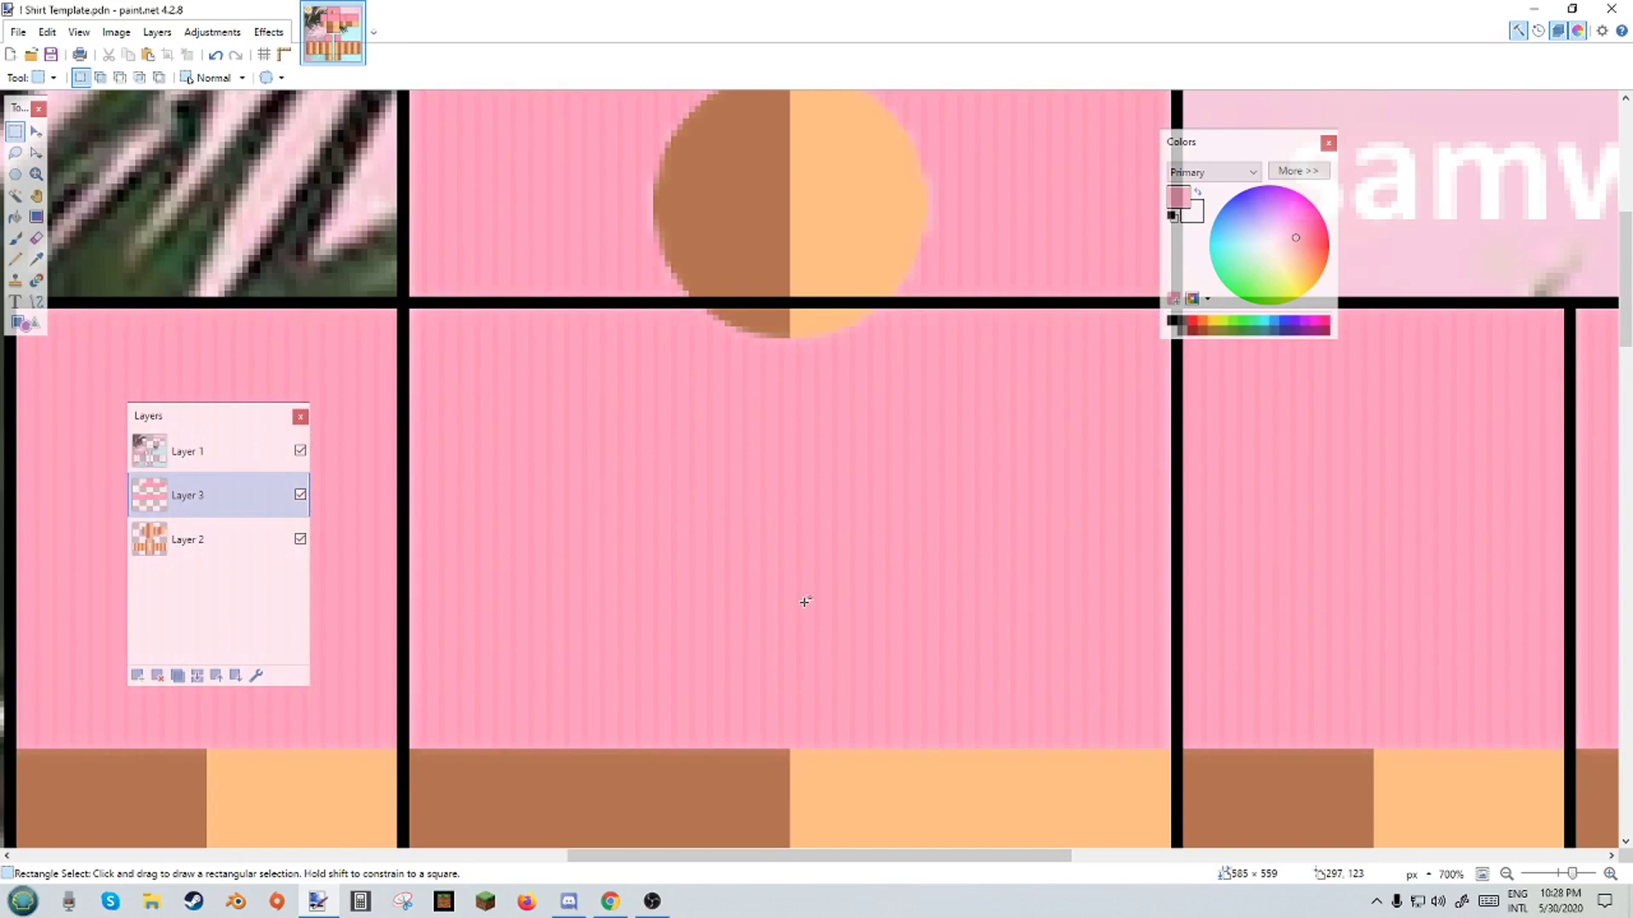
Add a new Layer 4 above Layer 3 and make white the primary colour.
scroll(802, 554, down, 3)
scroll(800, 587, down, 10)
scroll(800, 586, up, 6)
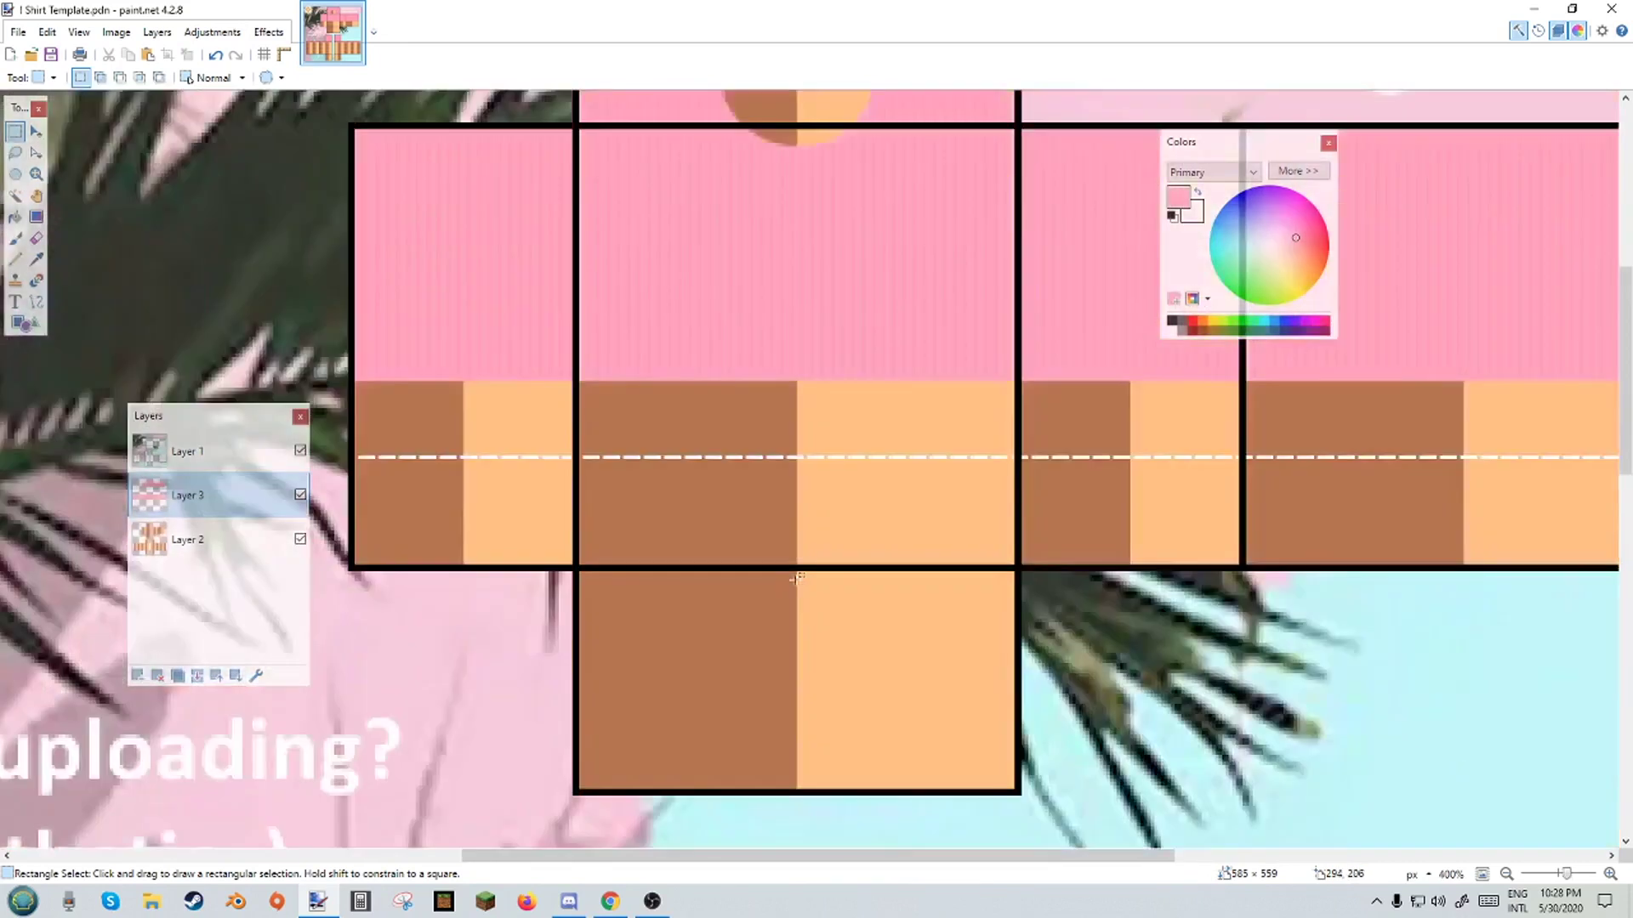
scroll(786, 572, up, 2)
scroll(720, 483, up, 2)
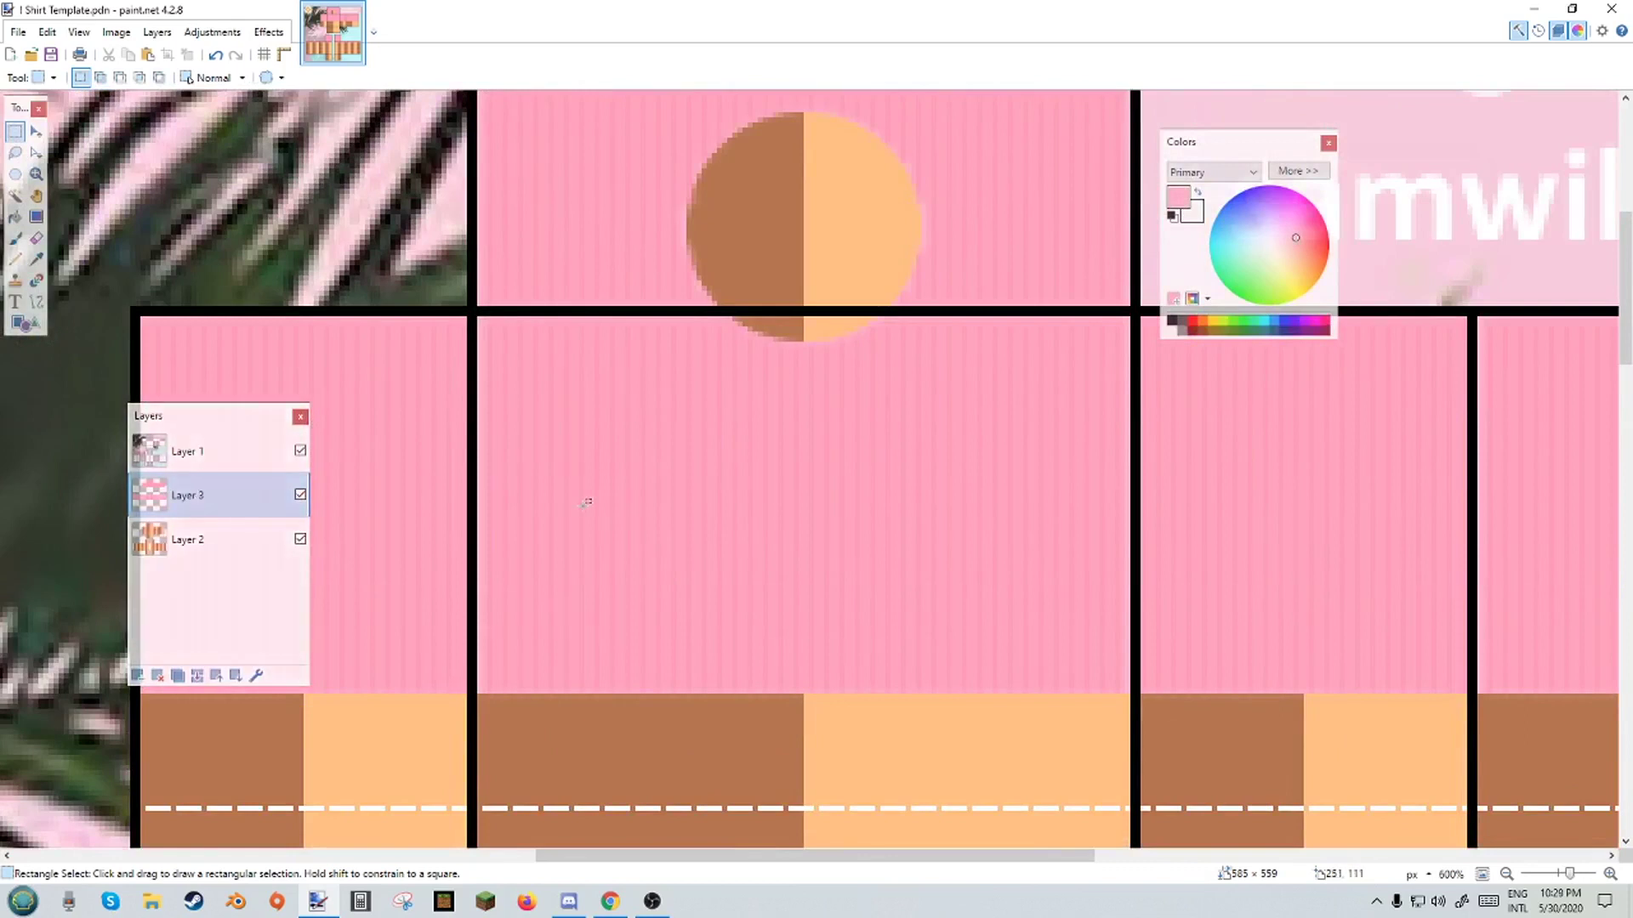
click(137, 678)
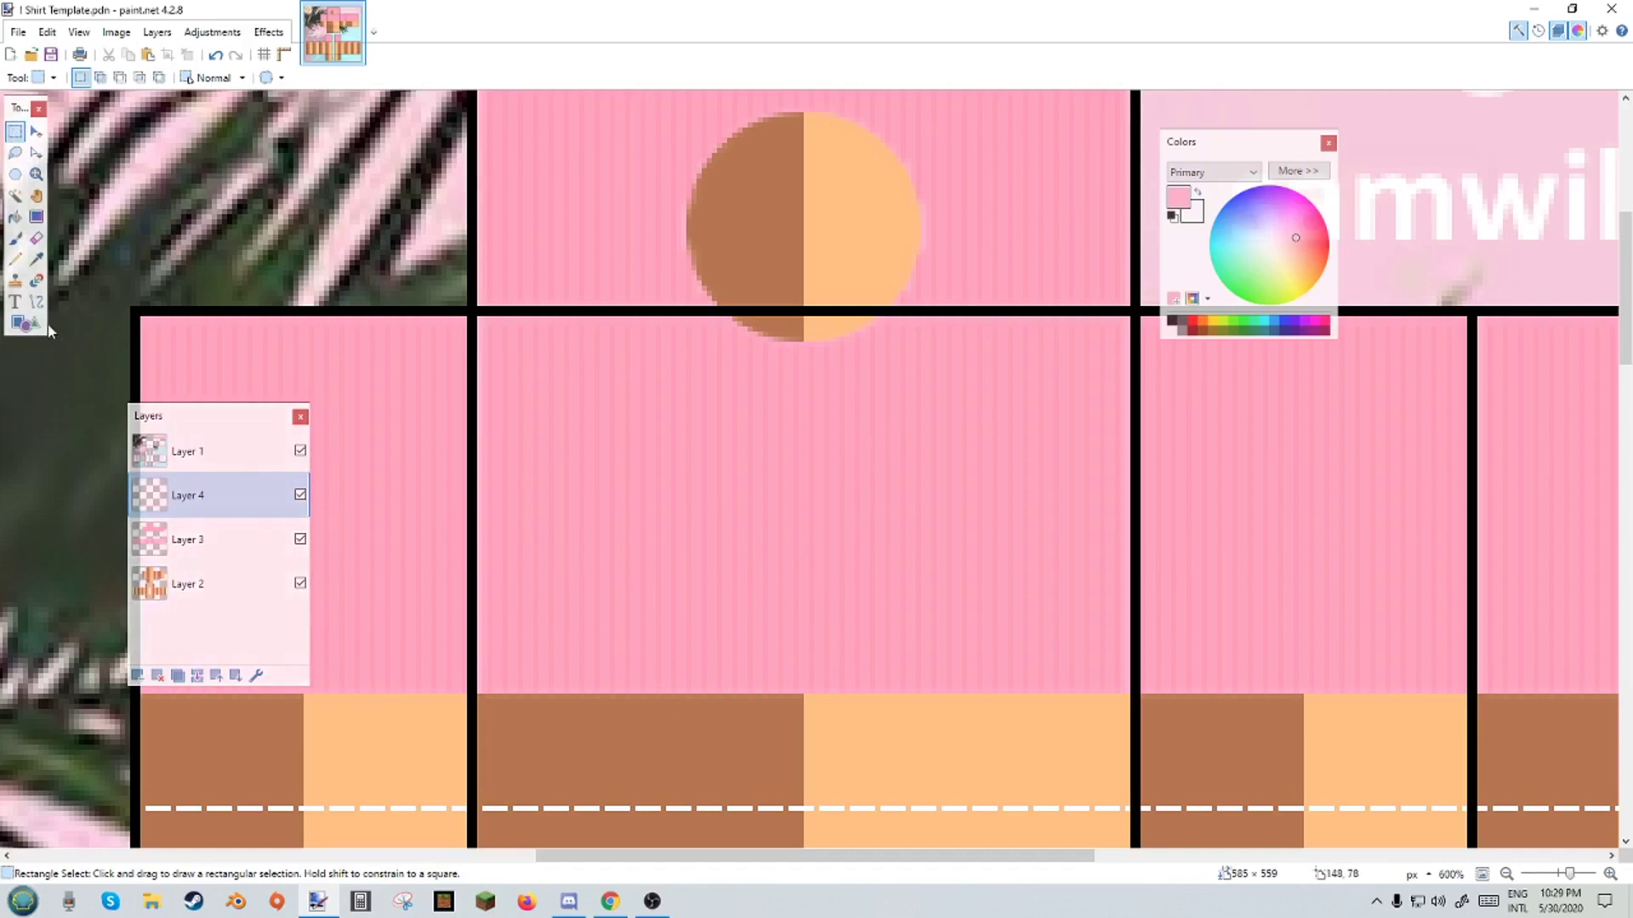
scroll(787, 646, up, 3)
scroll(787, 646, up, 2)
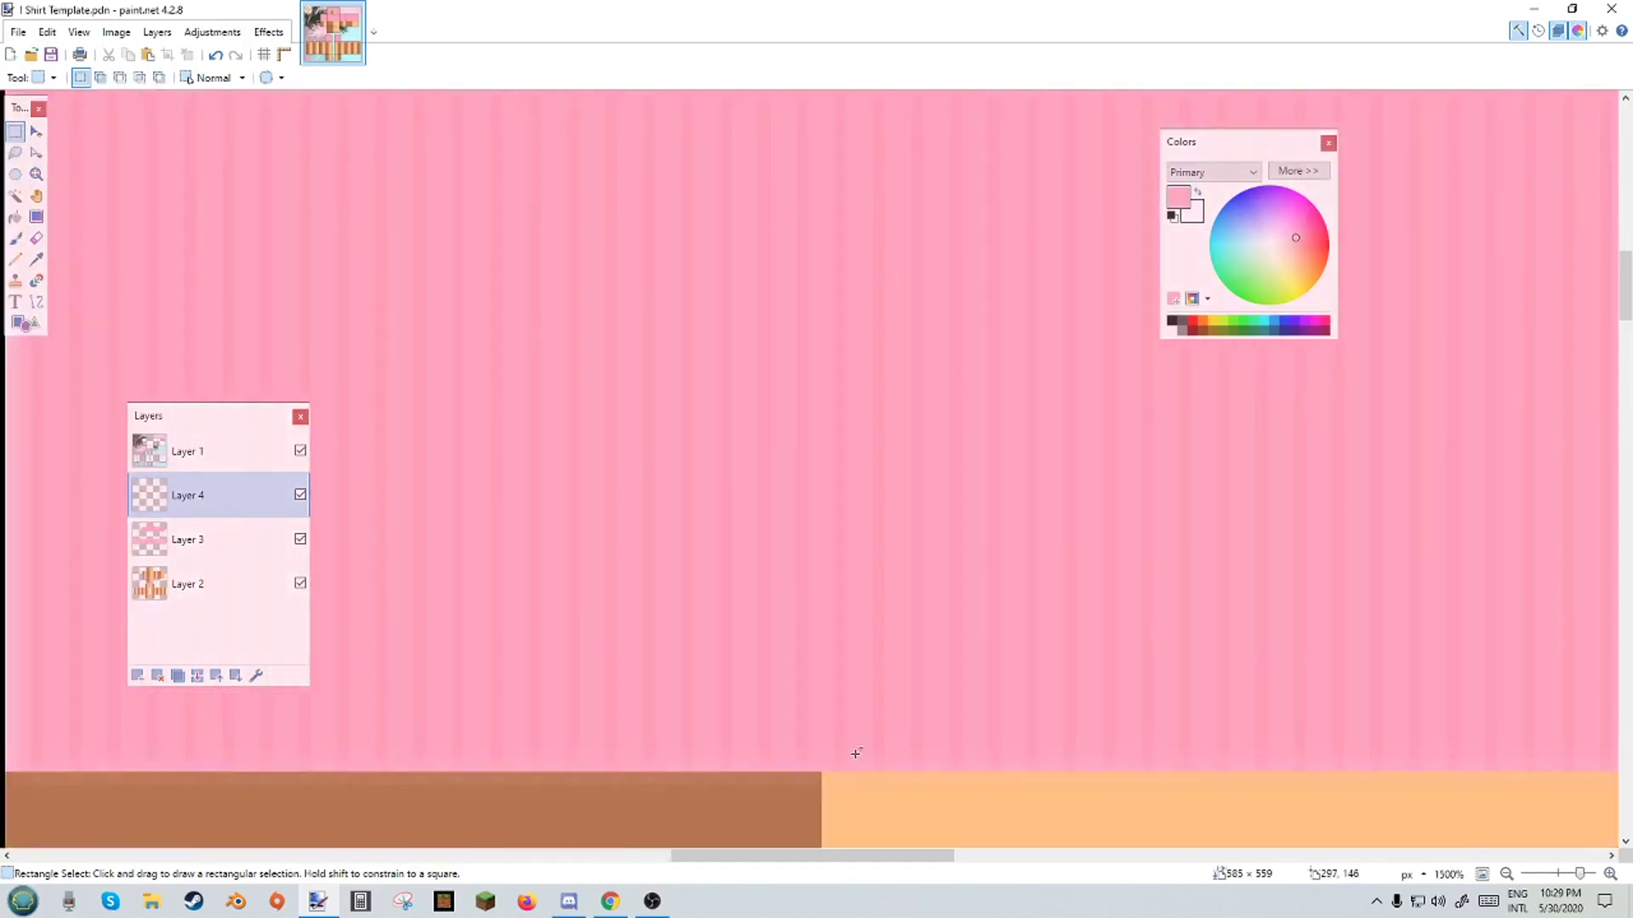
scroll(837, 563, up, 3)
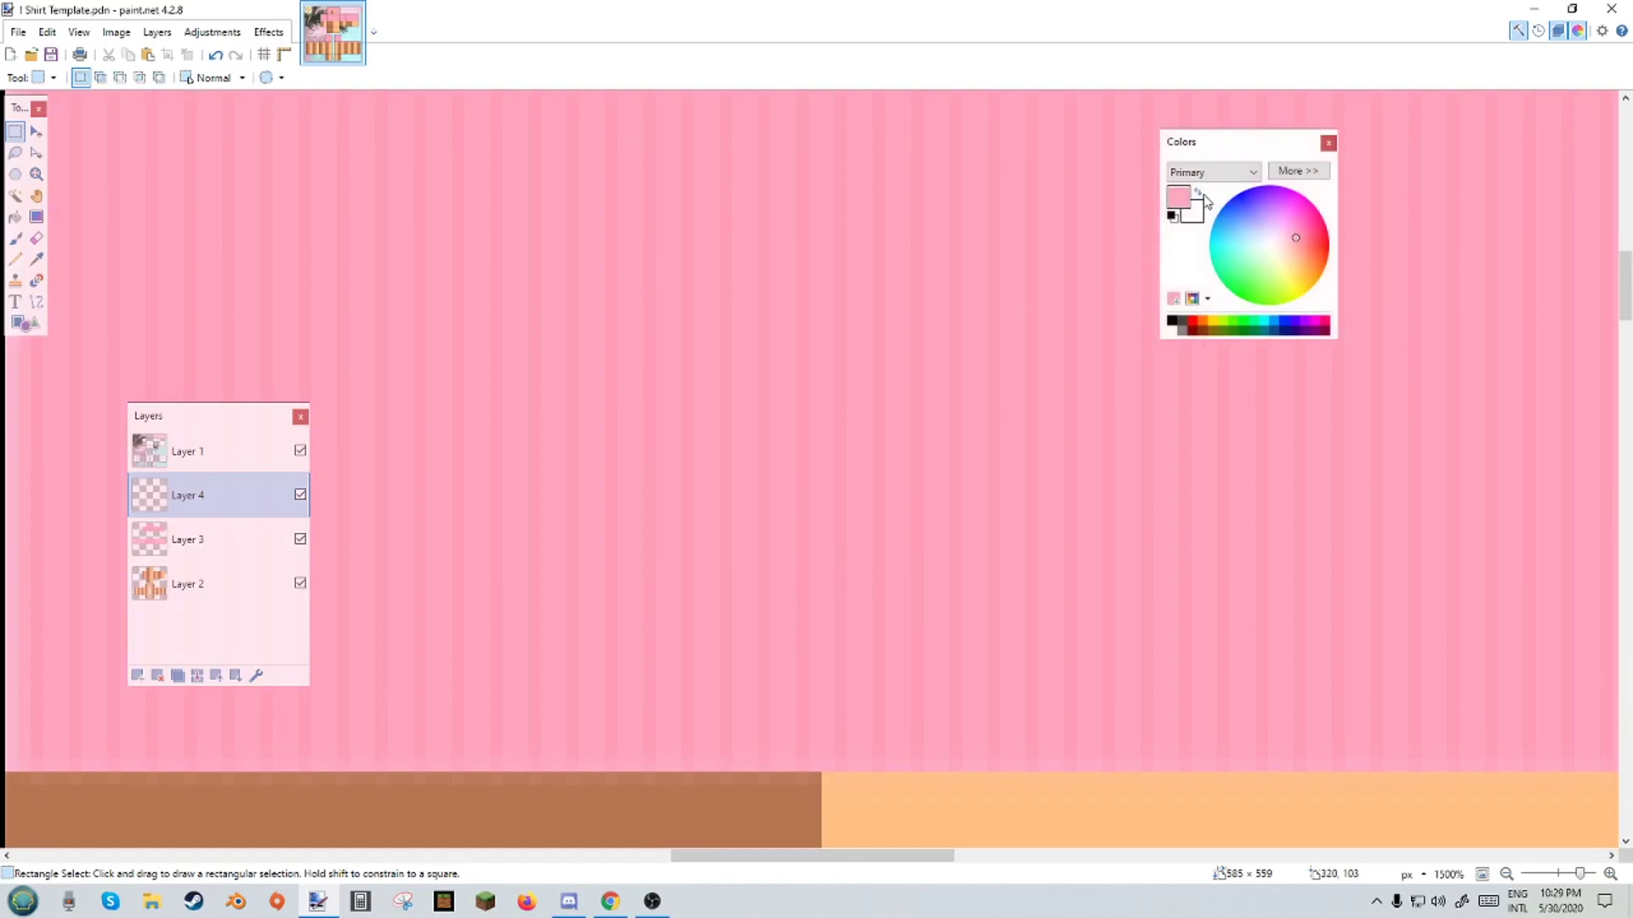
key(x)
Select a one-pixel-wide column along a pink rib, extend it, and fill it white.
scroll(812, 661, down, 3)
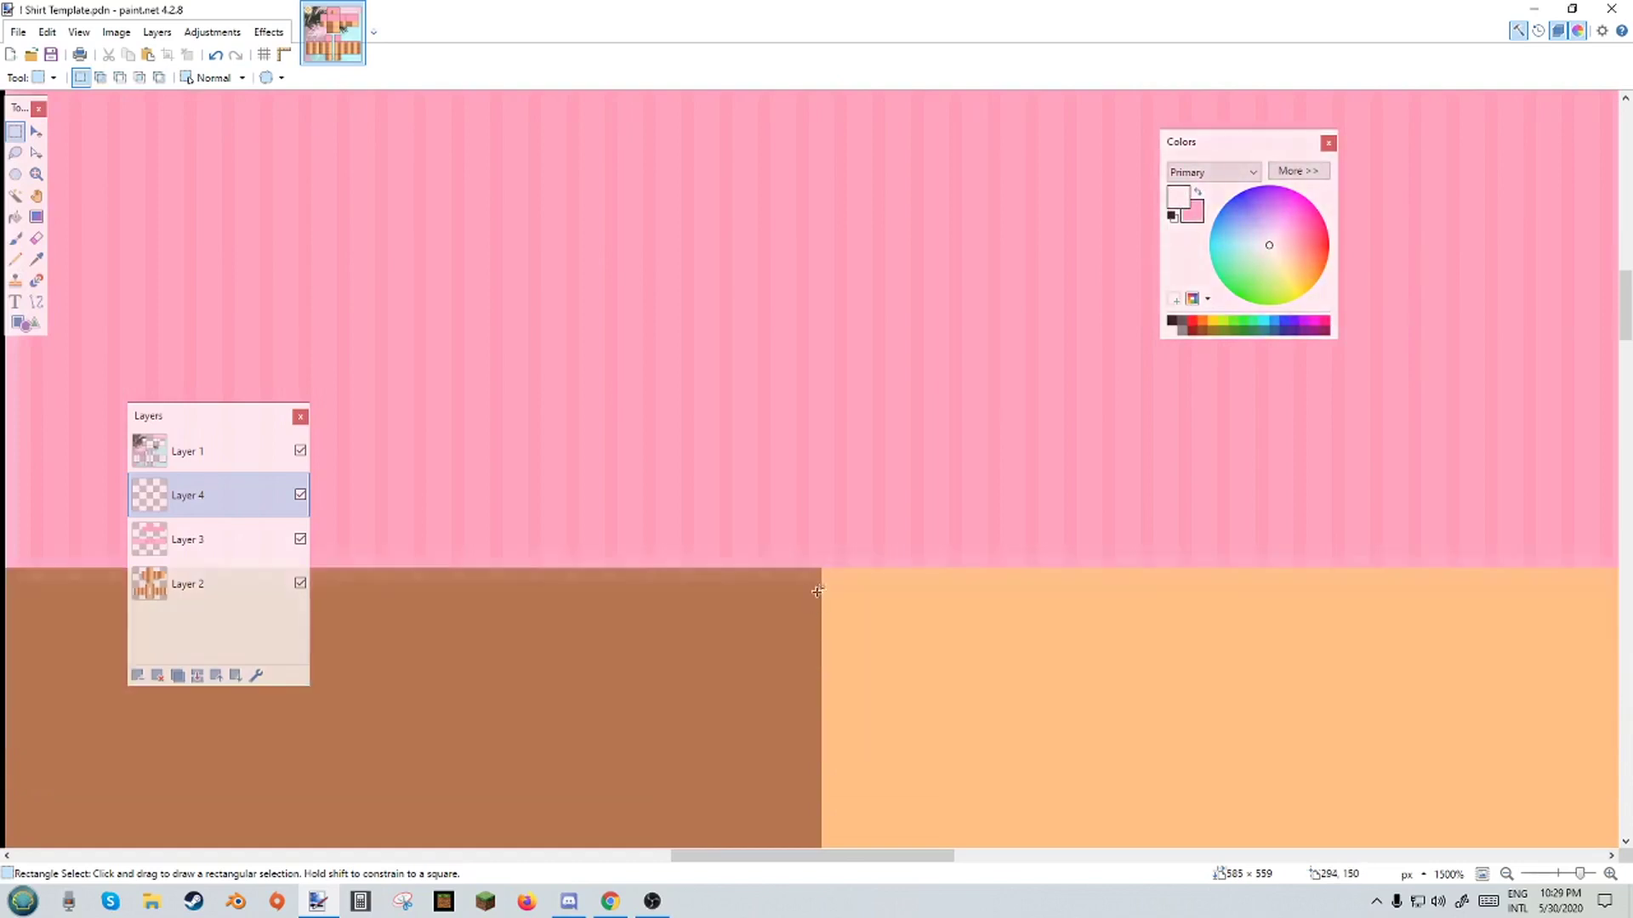
scroll(816, 591, up, 2)
scroll(769, 333, down, 3)
drag(770, 548, 777, 321)
scroll(771, 362, up, 4)
scroll(772, 368, up, 3)
scroll(775, 372, down, 2)
scroll(772, 363, down, 1)
scroll(774, 353, up, 2)
scroll(776, 300, up, 2)
scroll(777, 339, down, 1)
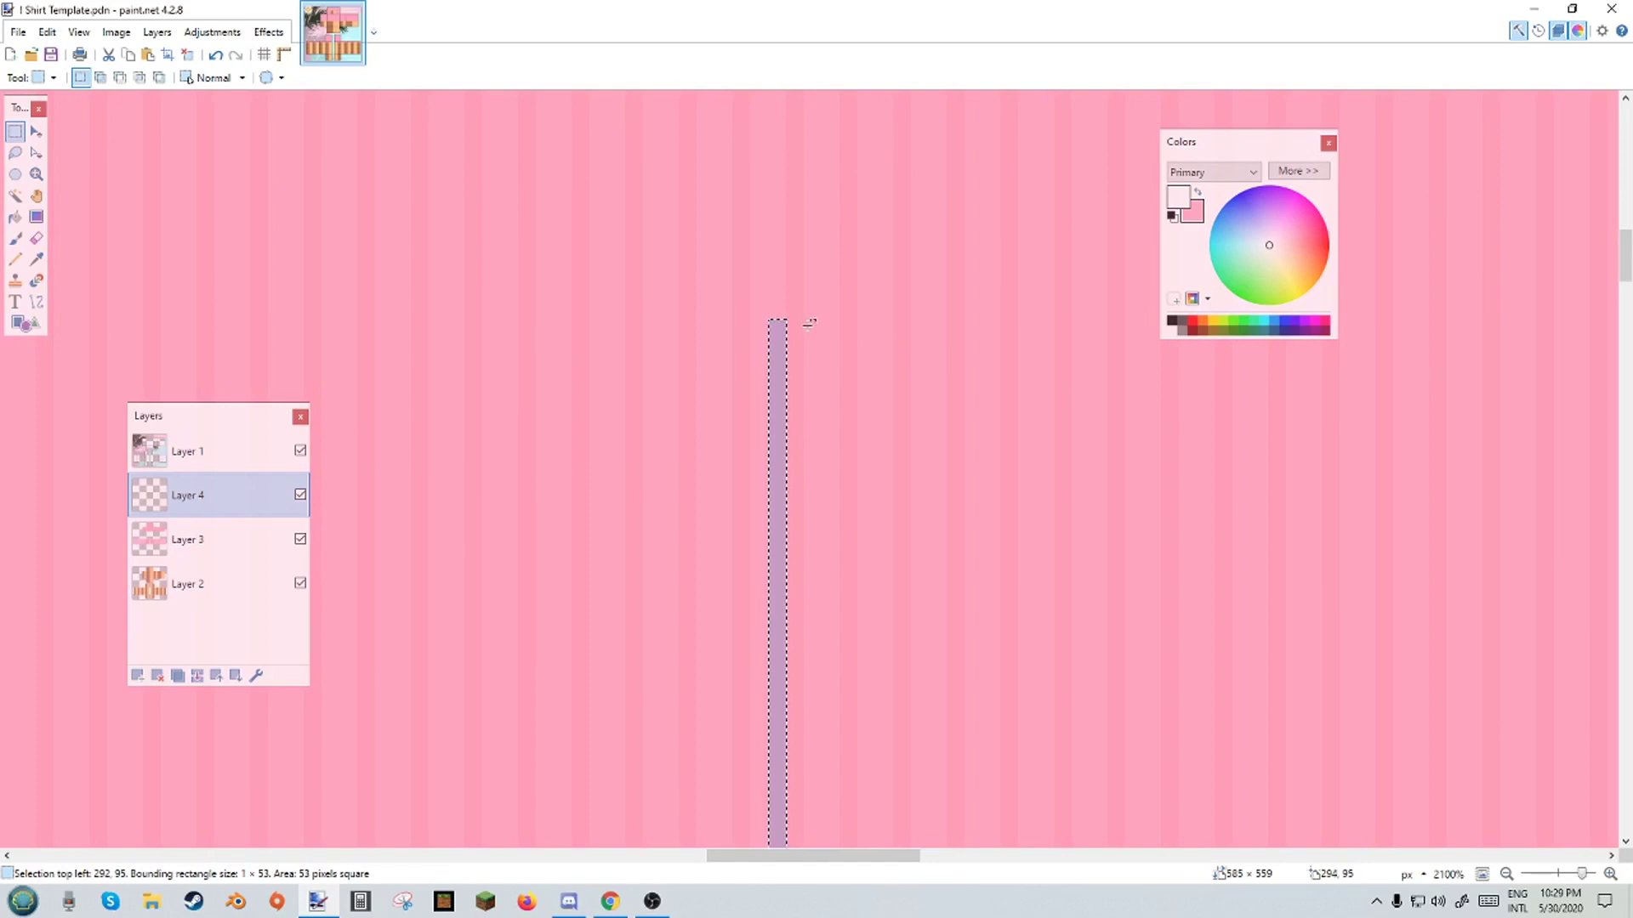
click(35, 153)
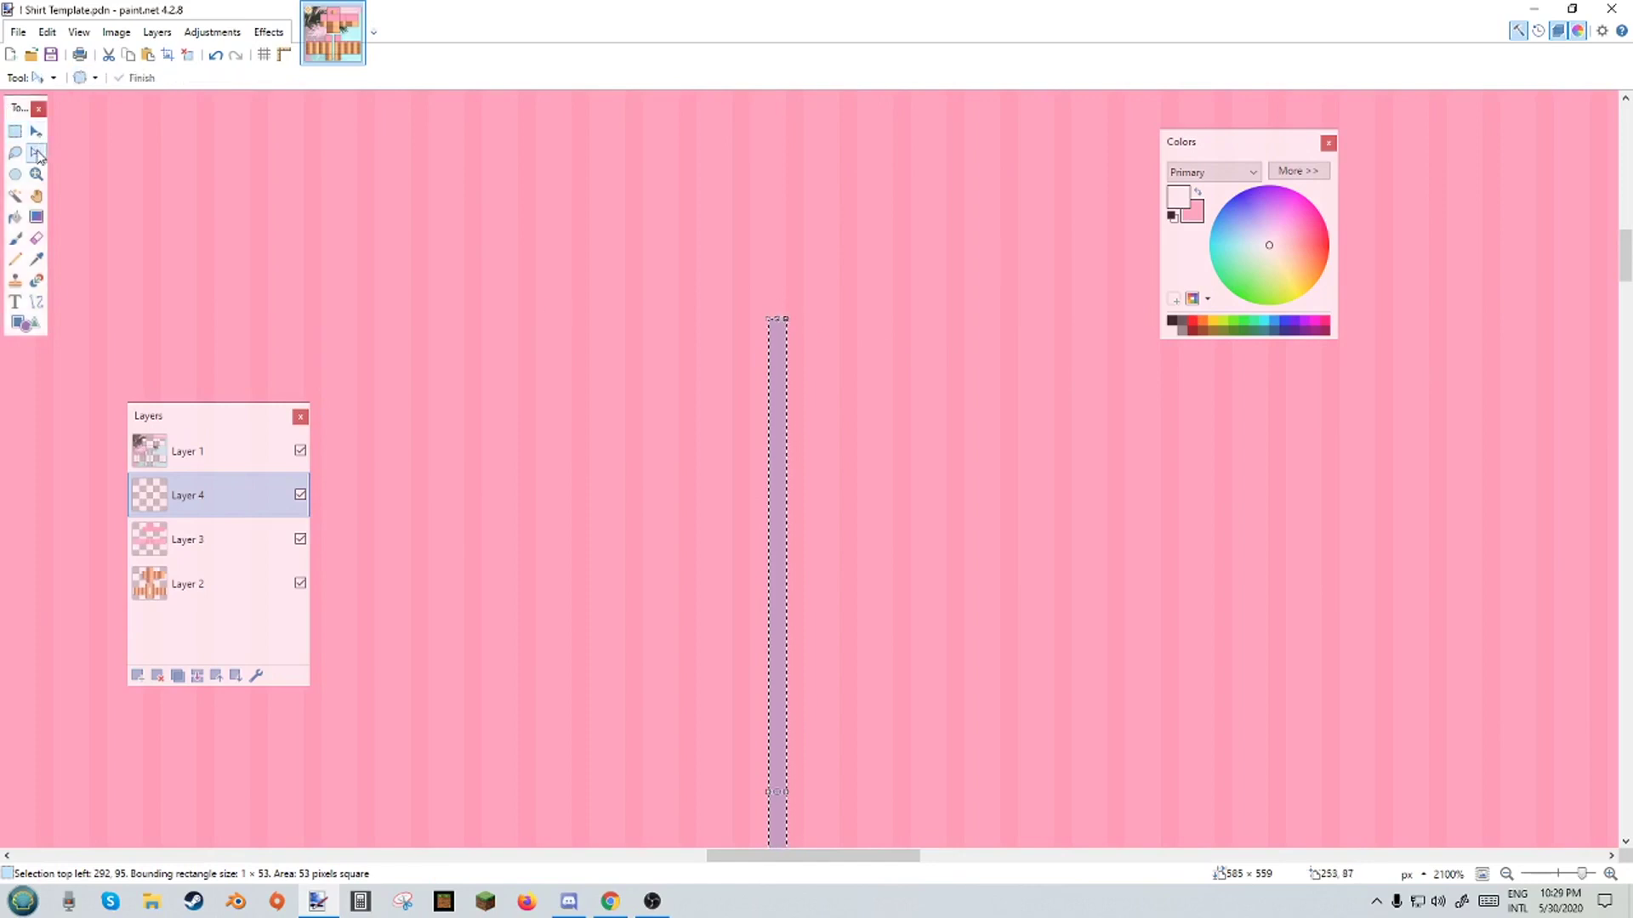
mouse_move(776, 320)
mouse_down()
mouse_move(791, 256)
mouse_move(778, 297)
mouse_up()
scroll(772, 312, up, 3)
scroll(791, 257, up, 10)
scroll(871, 572, down, 10)
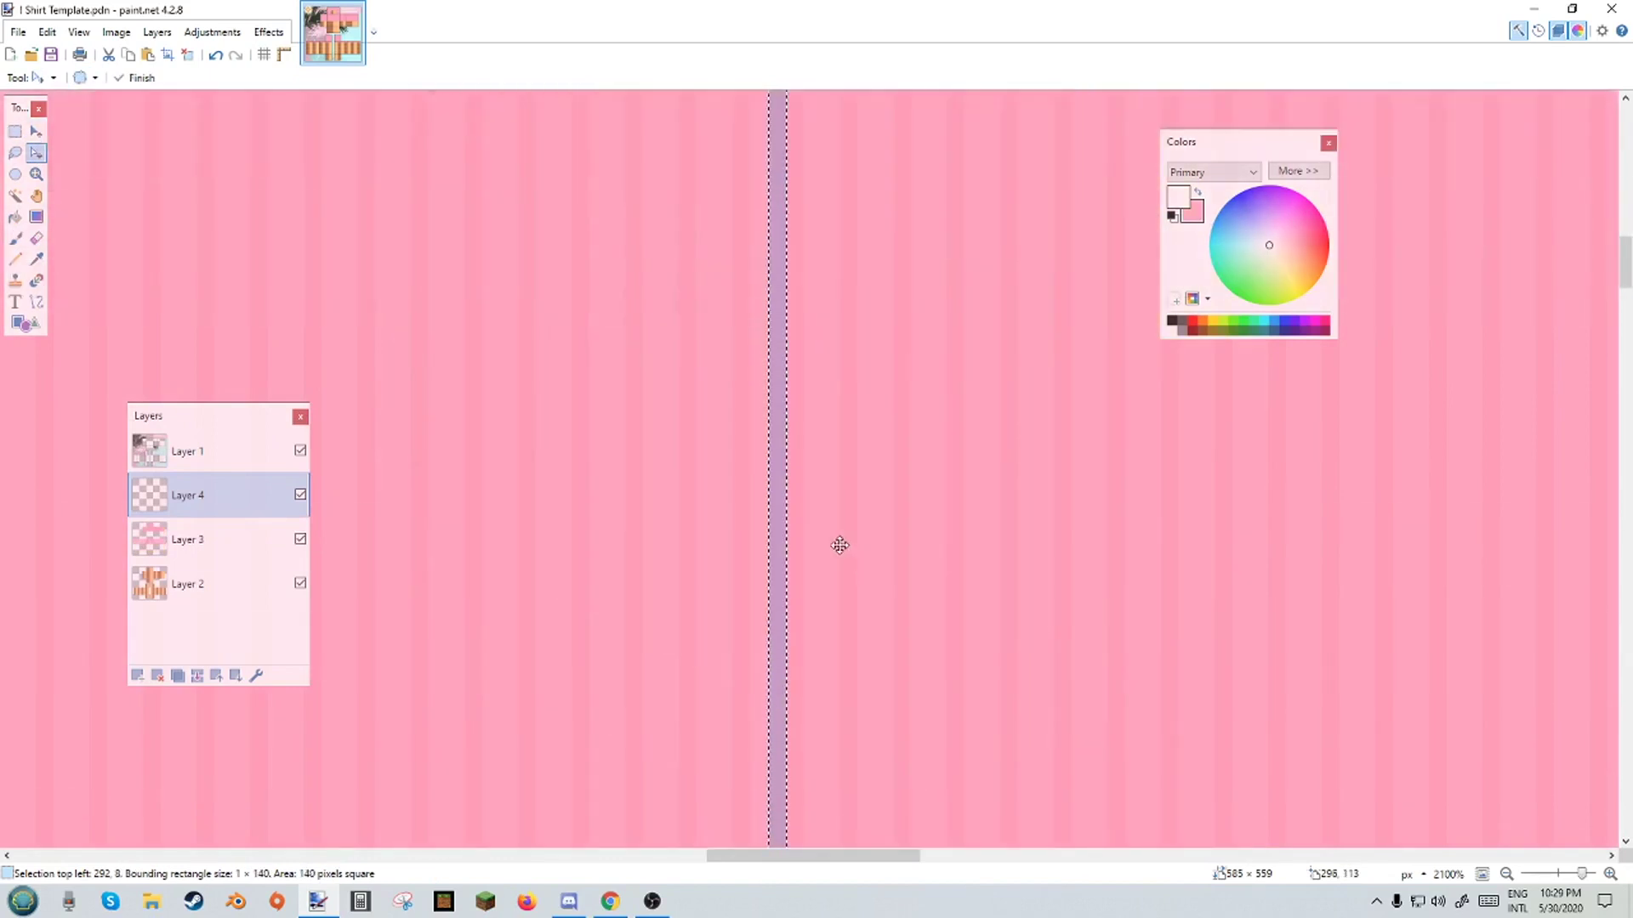
scroll(777, 570, down, 5)
scroll(791, 390, up, 2)
scroll(812, 446, down, 2)
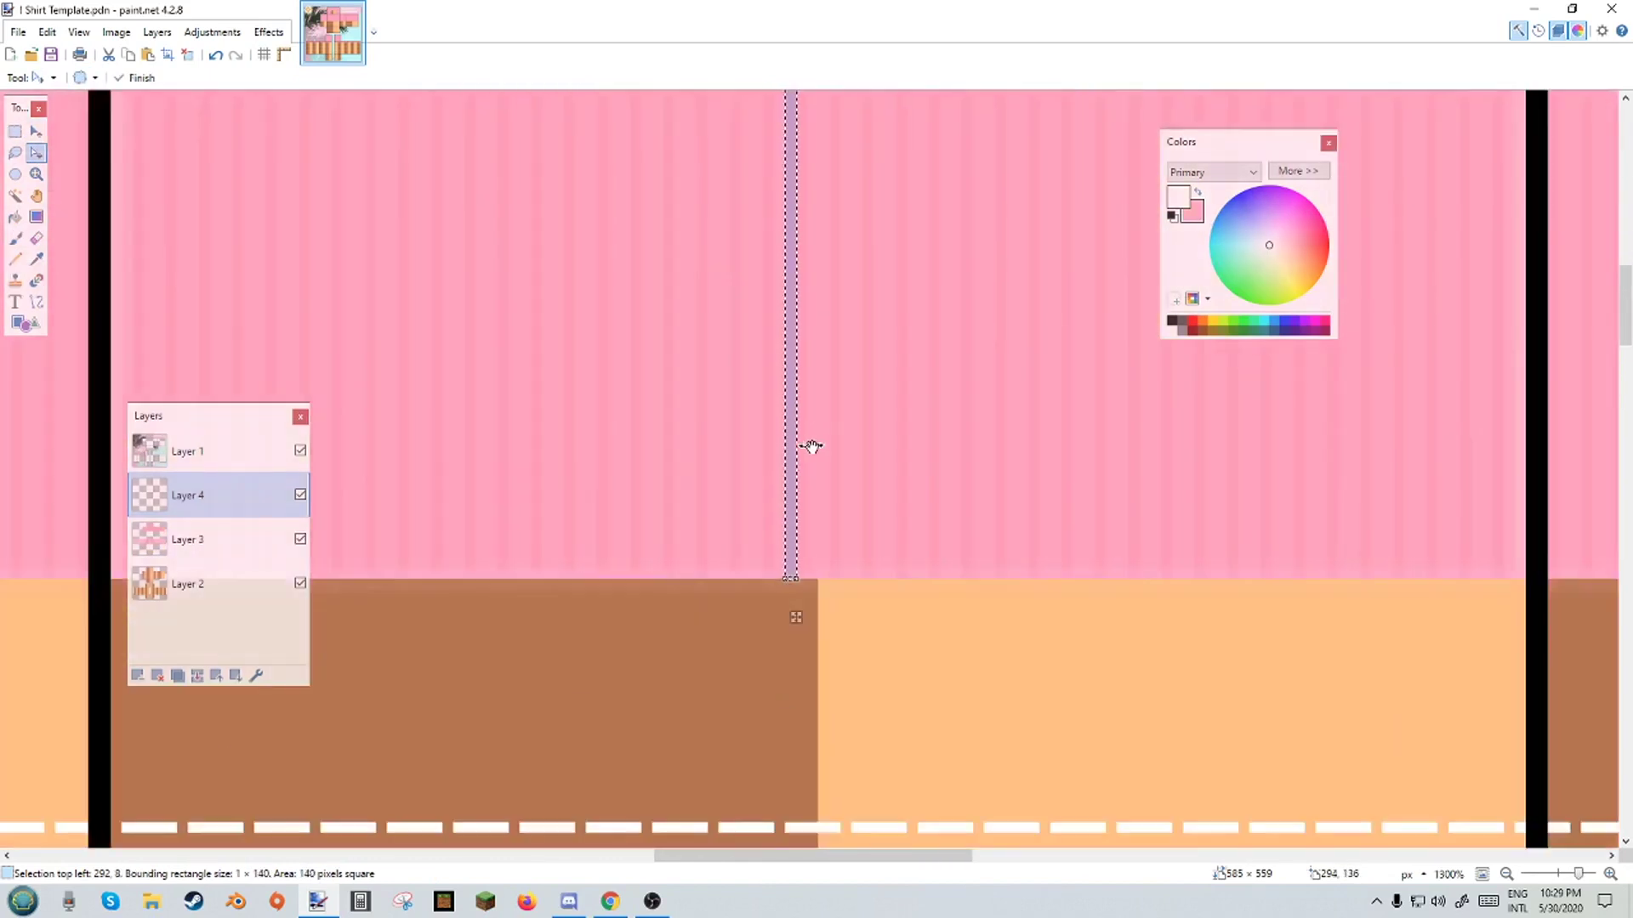
scroll(808, 438, up, 2)
scroll(802, 426, down, 1)
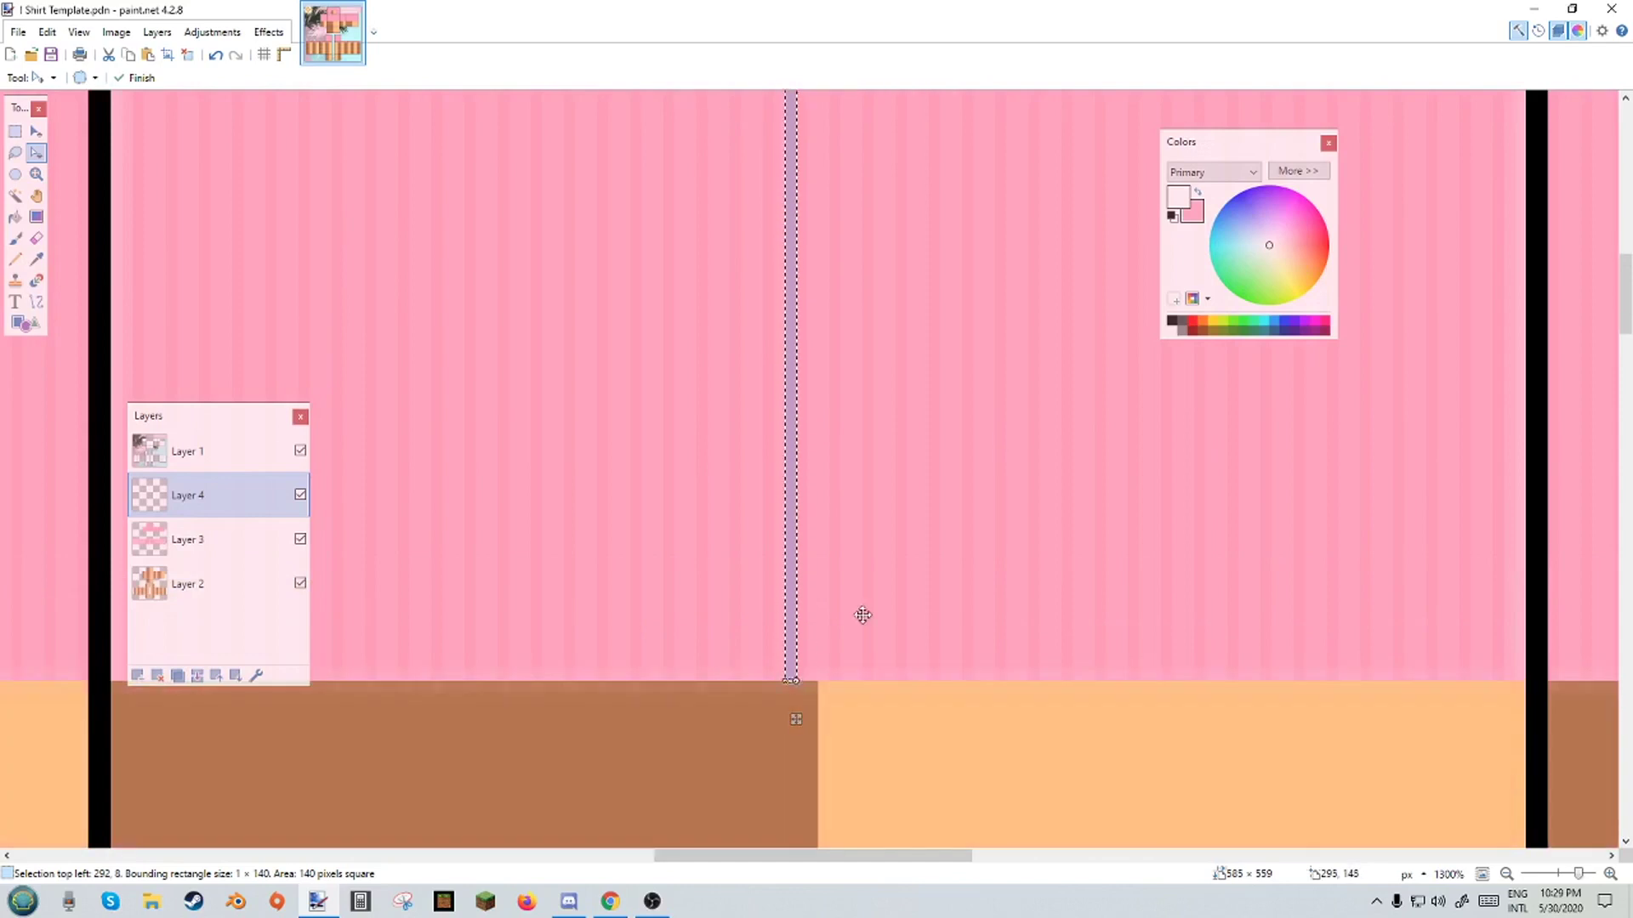
key(BackSpace)
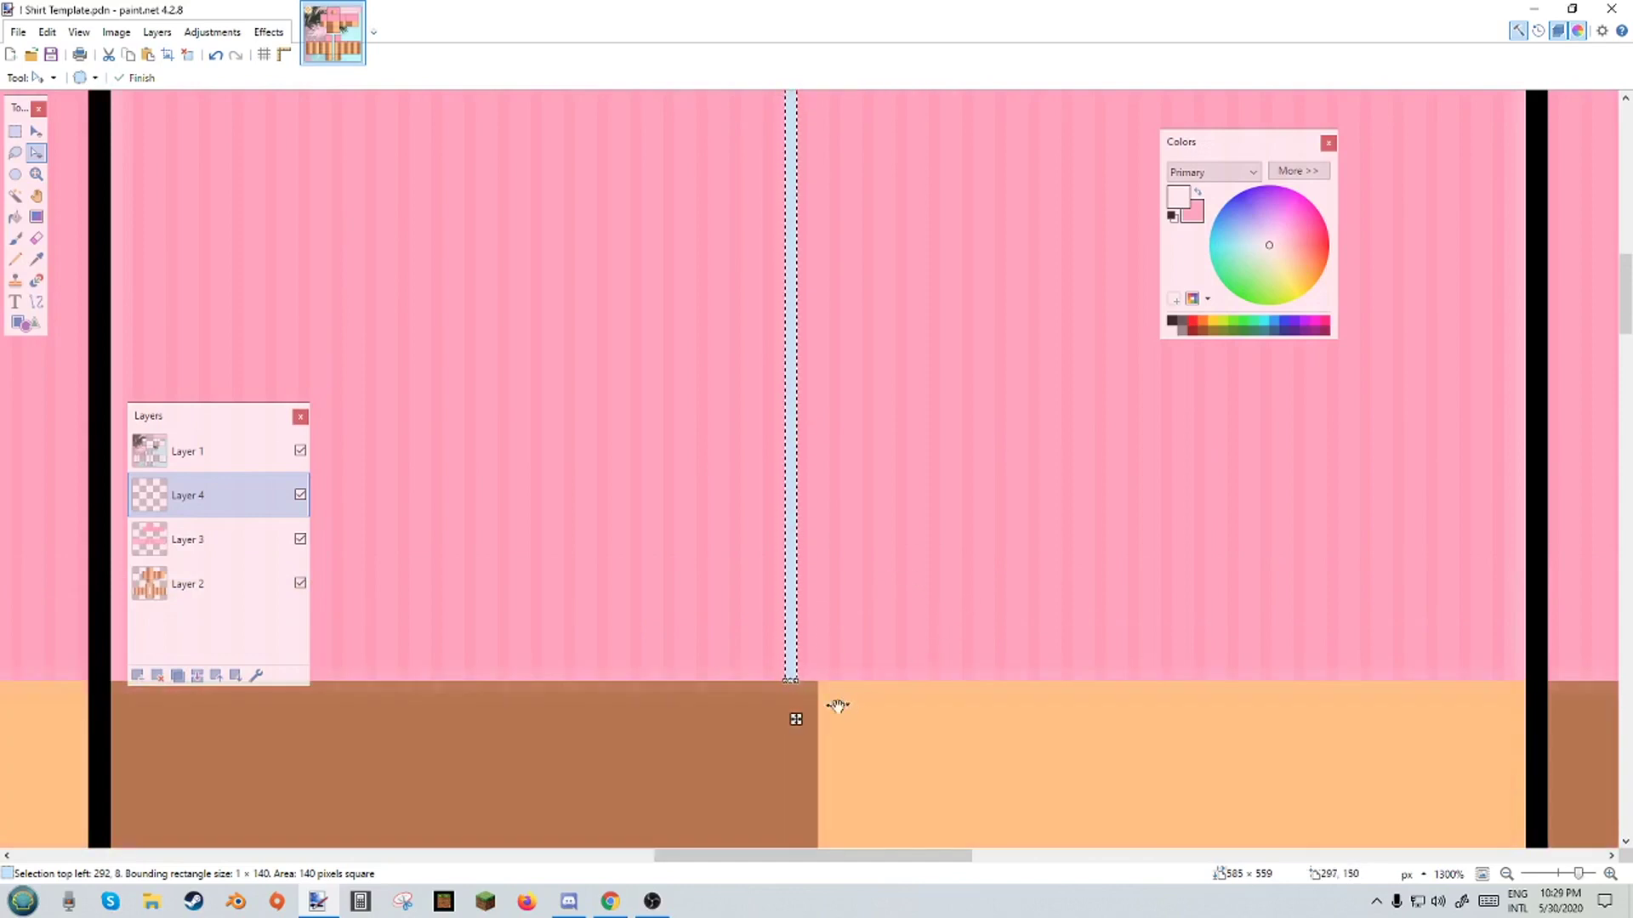
Move the white line into place across the pink ribs, keeping the round cutout clear.
key(m)
drag(825, 723, 815, 640)
scroll(802, 747, down, 9)
scroll(791, 510, down, 4)
scroll(838, 456, up, 8)
scroll(840, 474, up, 3)
scroll(796, 681, down, 9)
scroll(959, 539, up, 9)
scroll(922, 604, down, 12)
scroll(830, 674, down, 4)
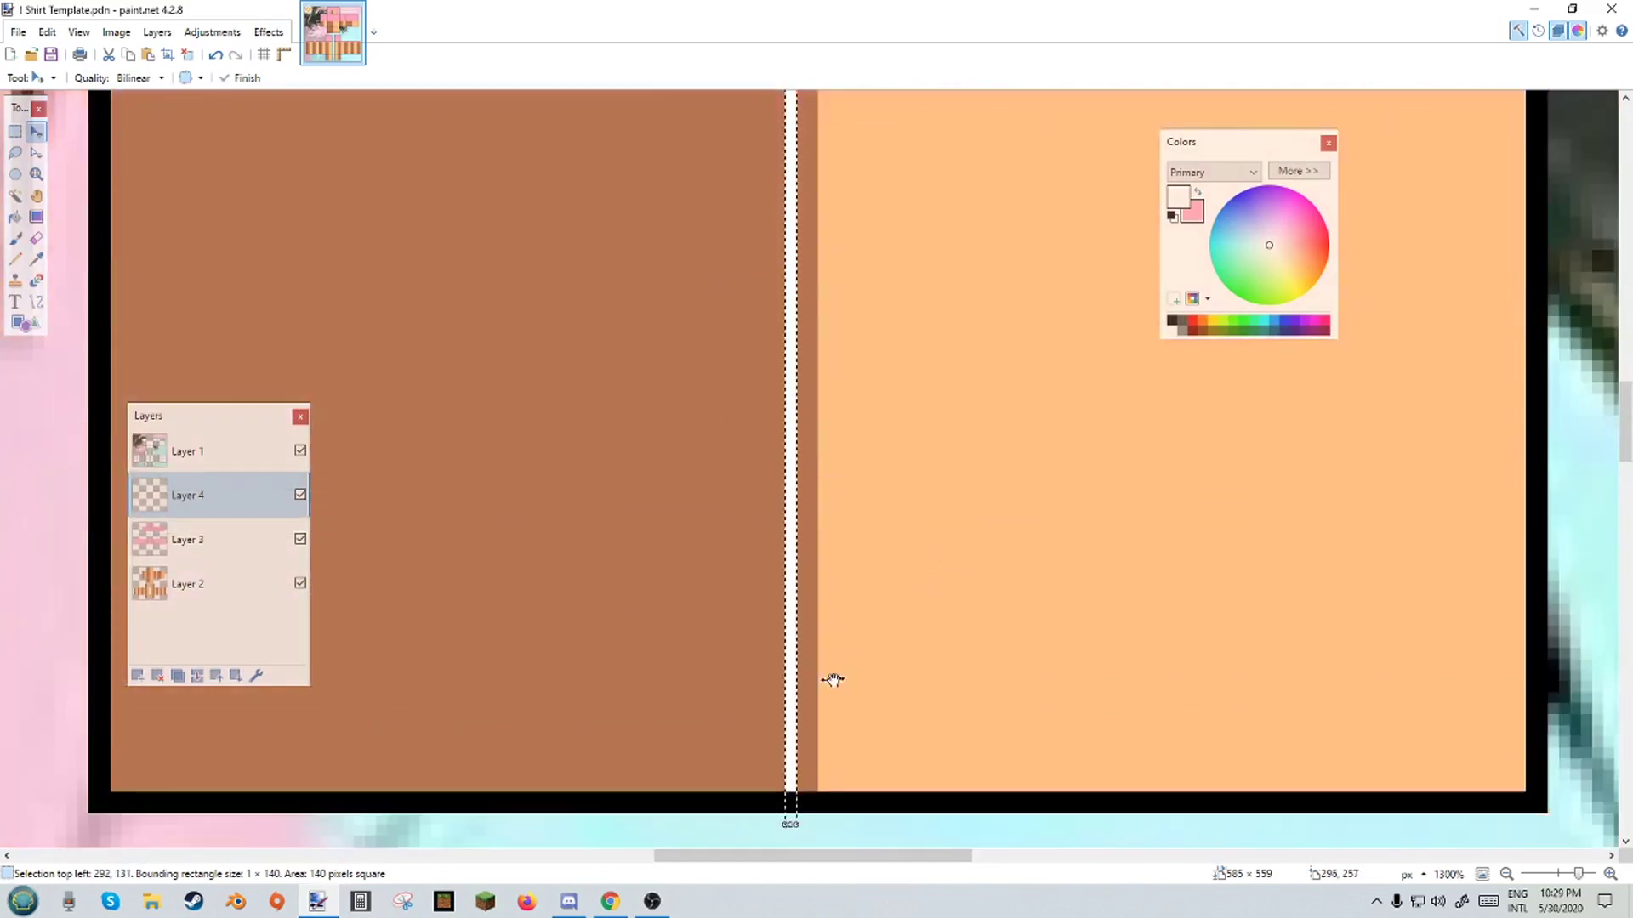
scroll(805, 677, down, 3)
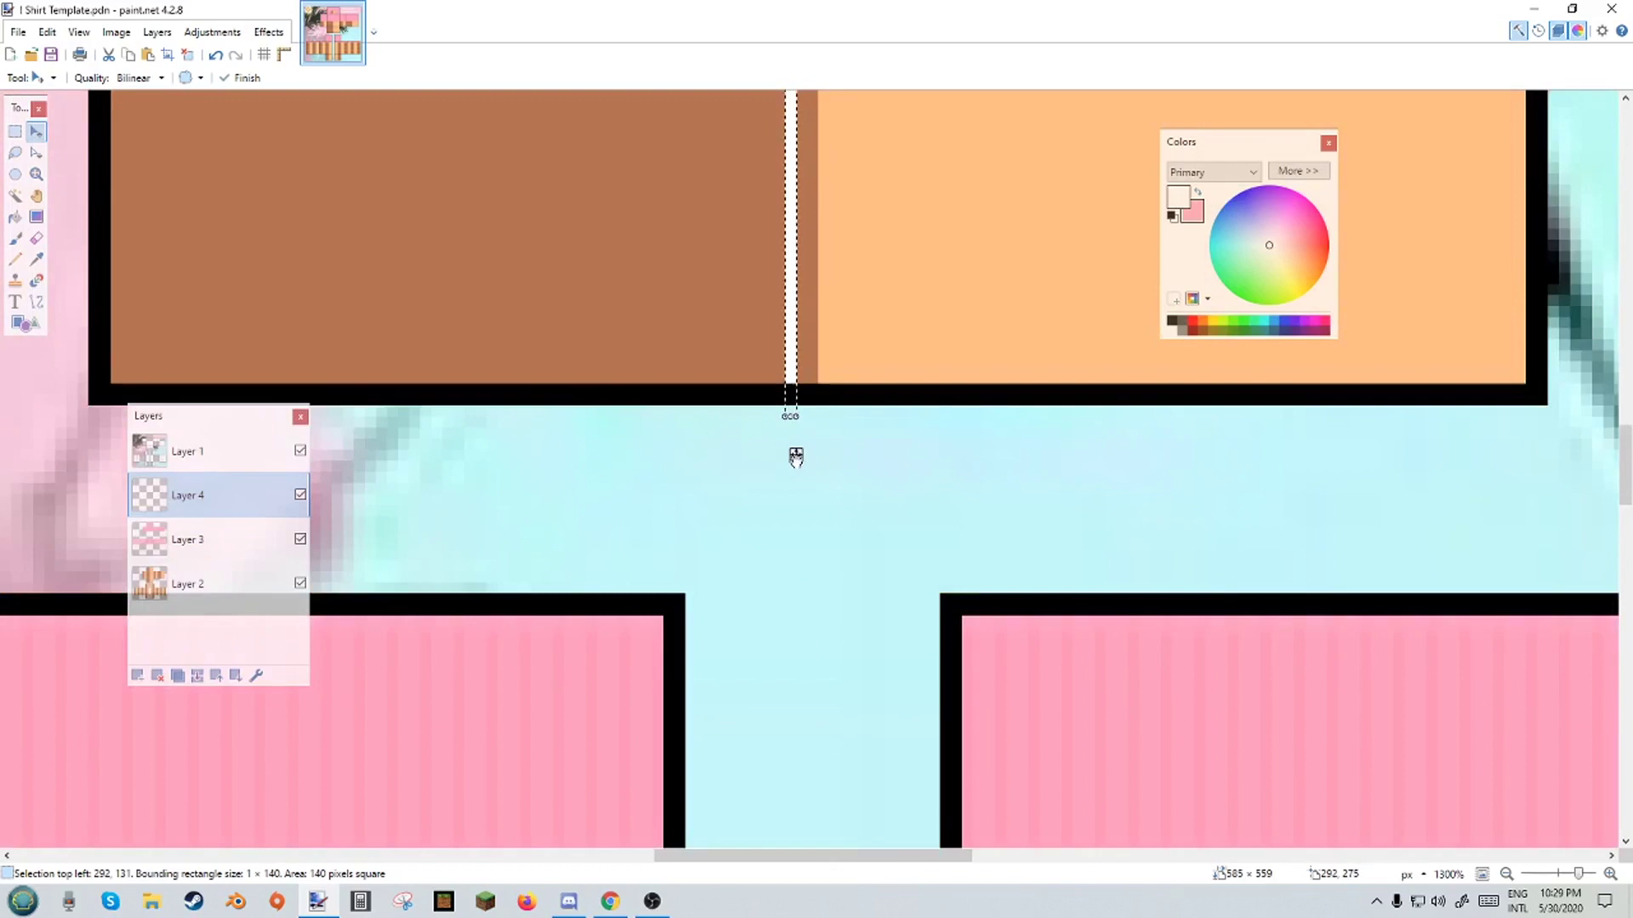
scroll(871, 406, up, 10)
drag(791, 449, 700, 732)
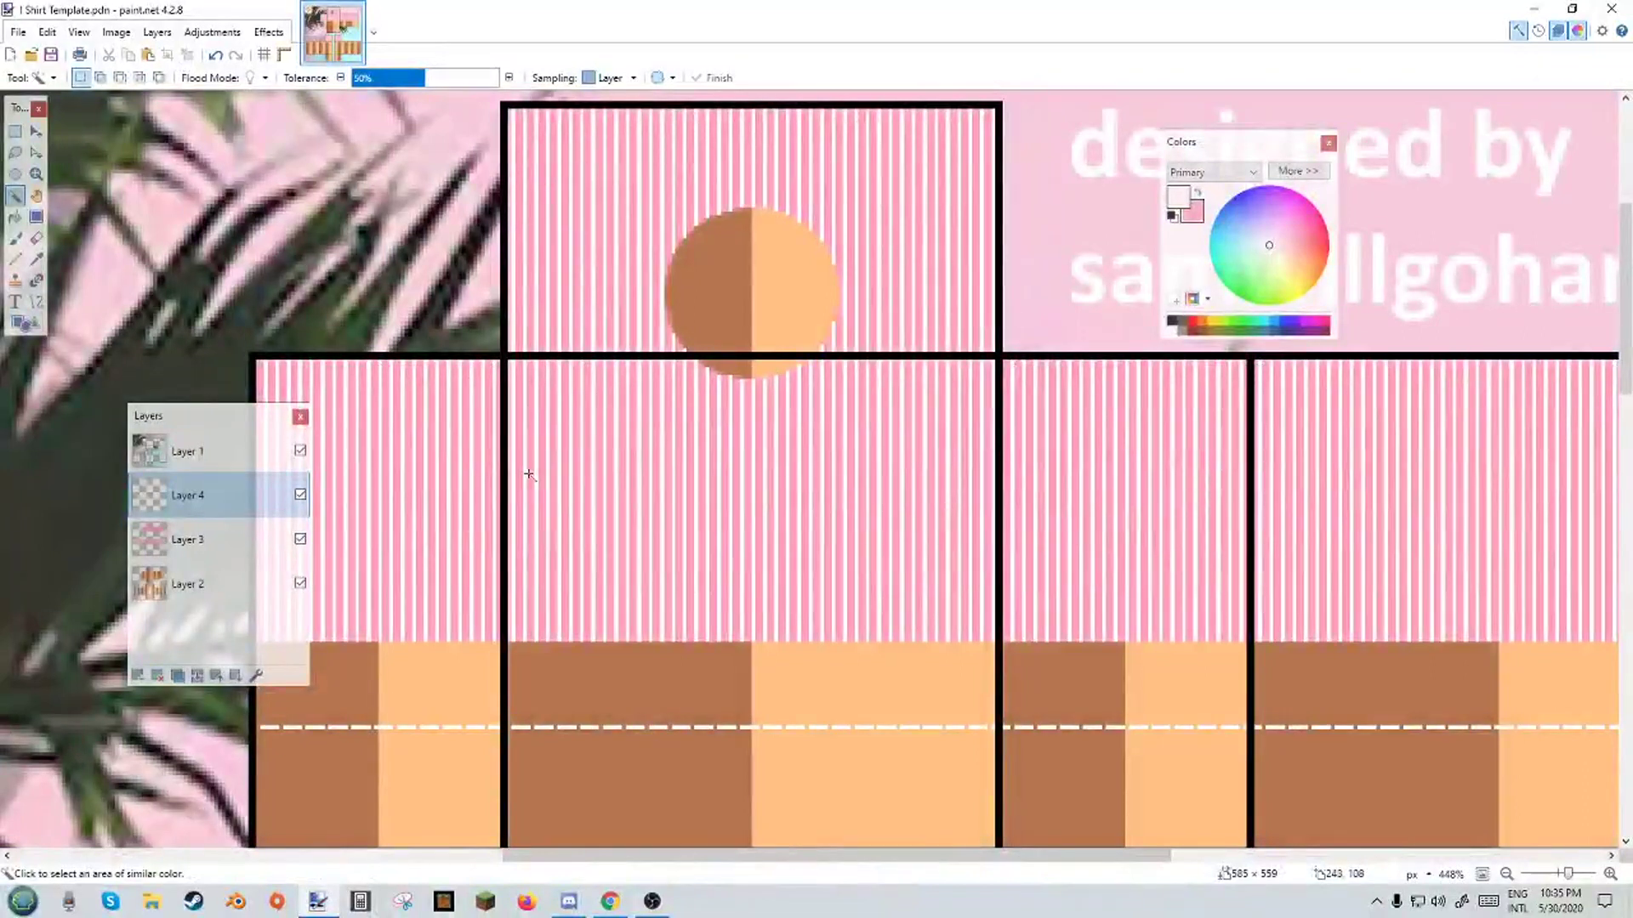
In Layer 4's properties, drag the opacity down to about 79 to soften the stripes.
scroll(795, 496, up, 2)
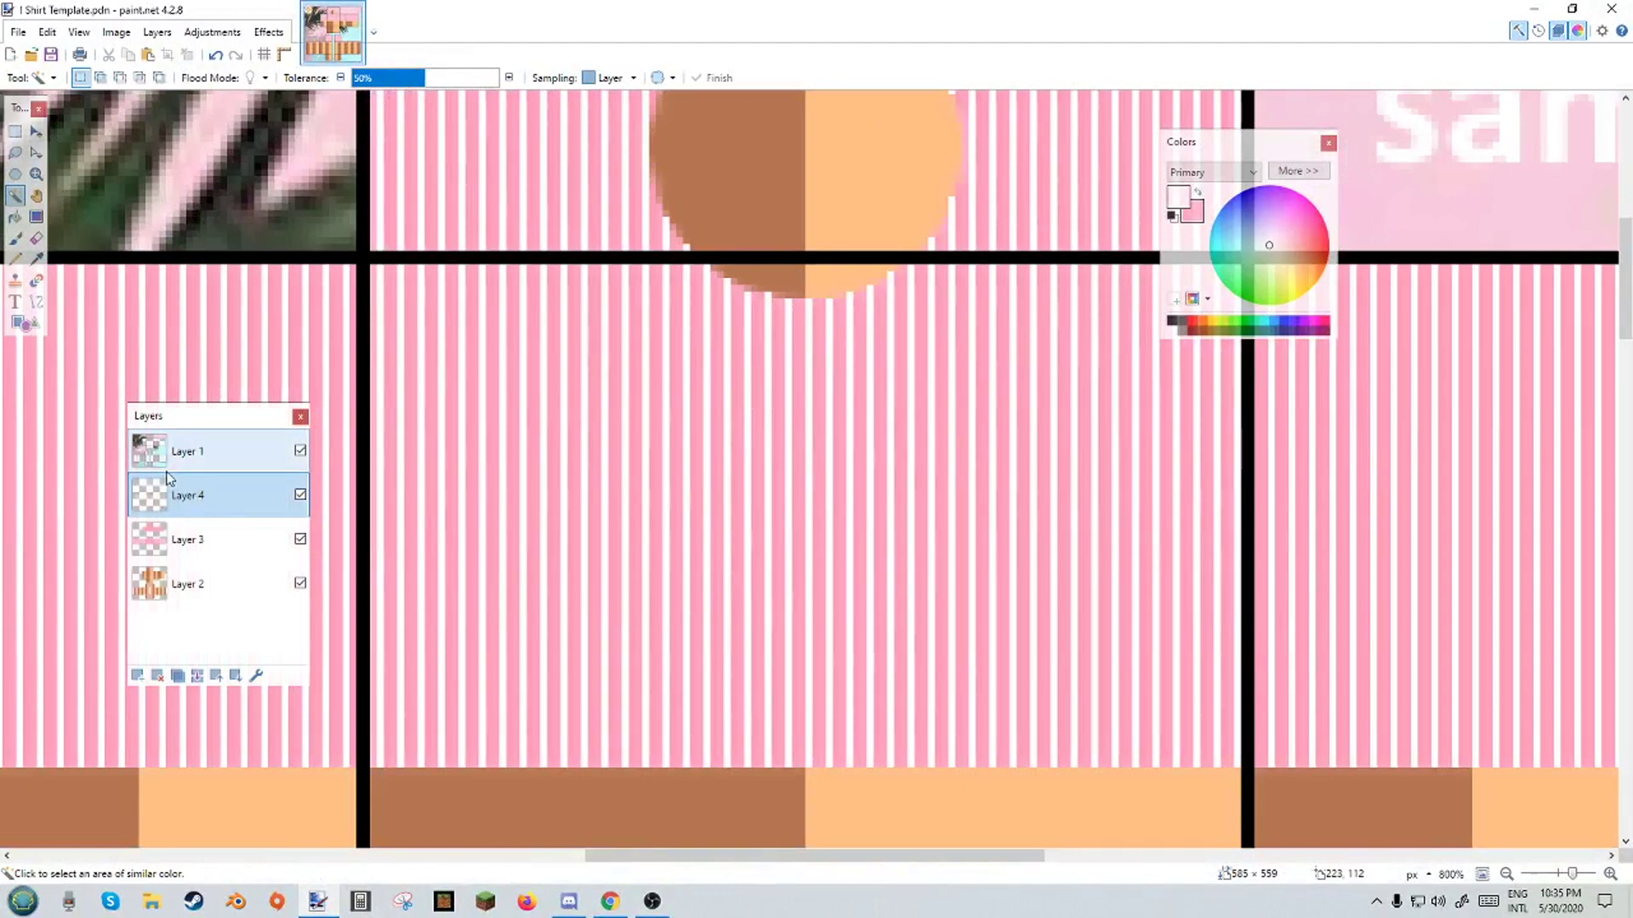
double_click(196, 495)
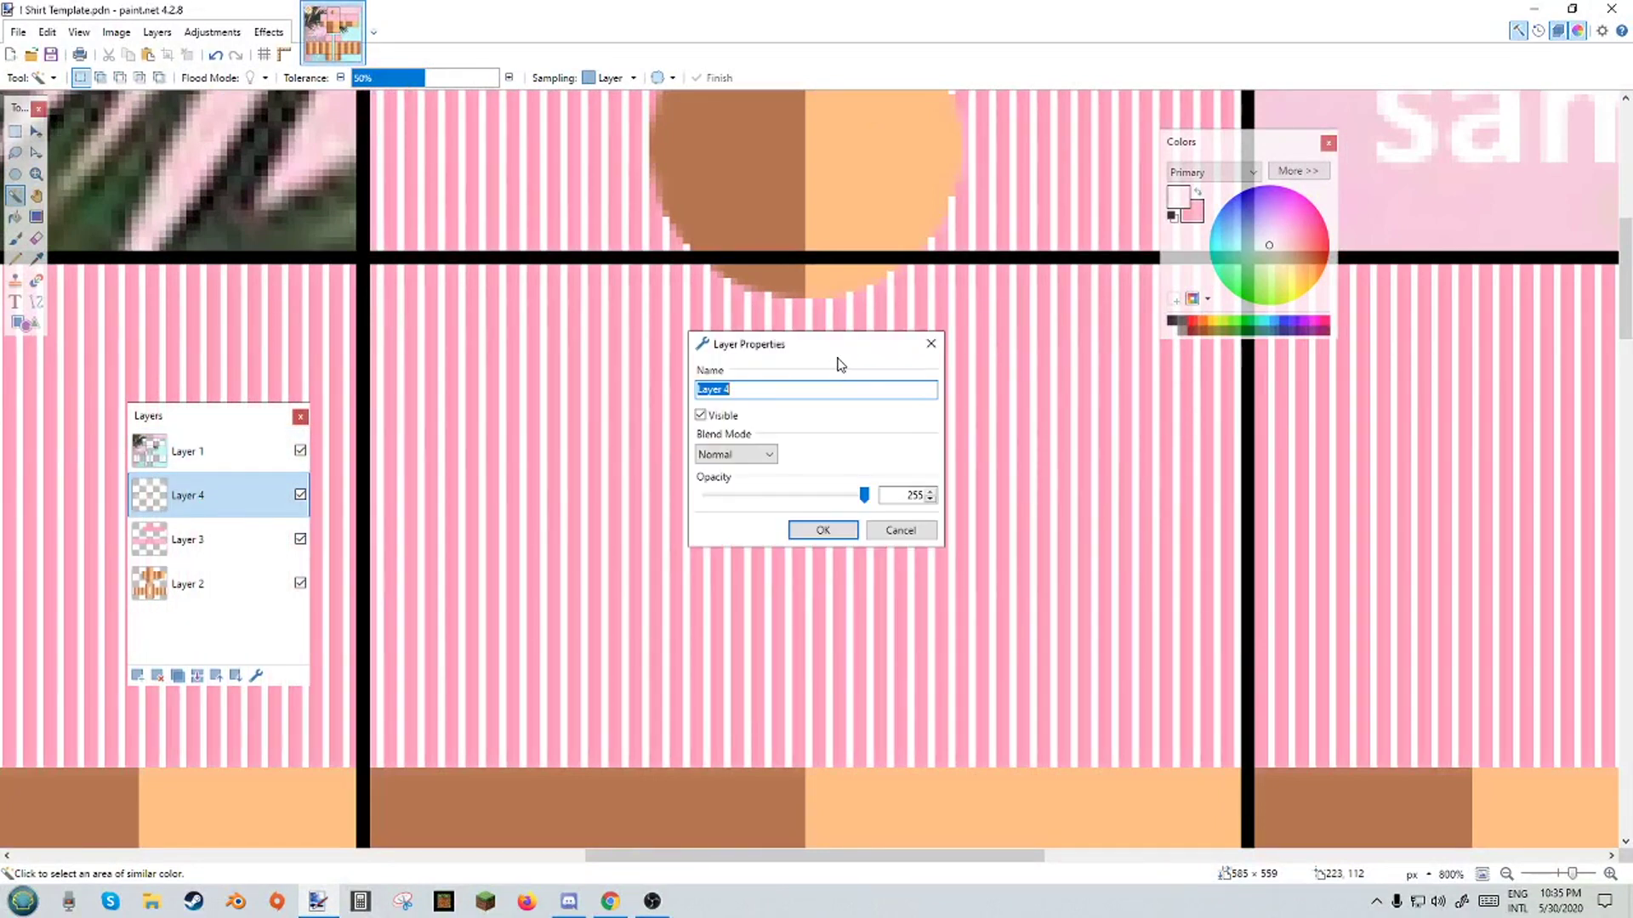
drag(835, 361, 890, 386)
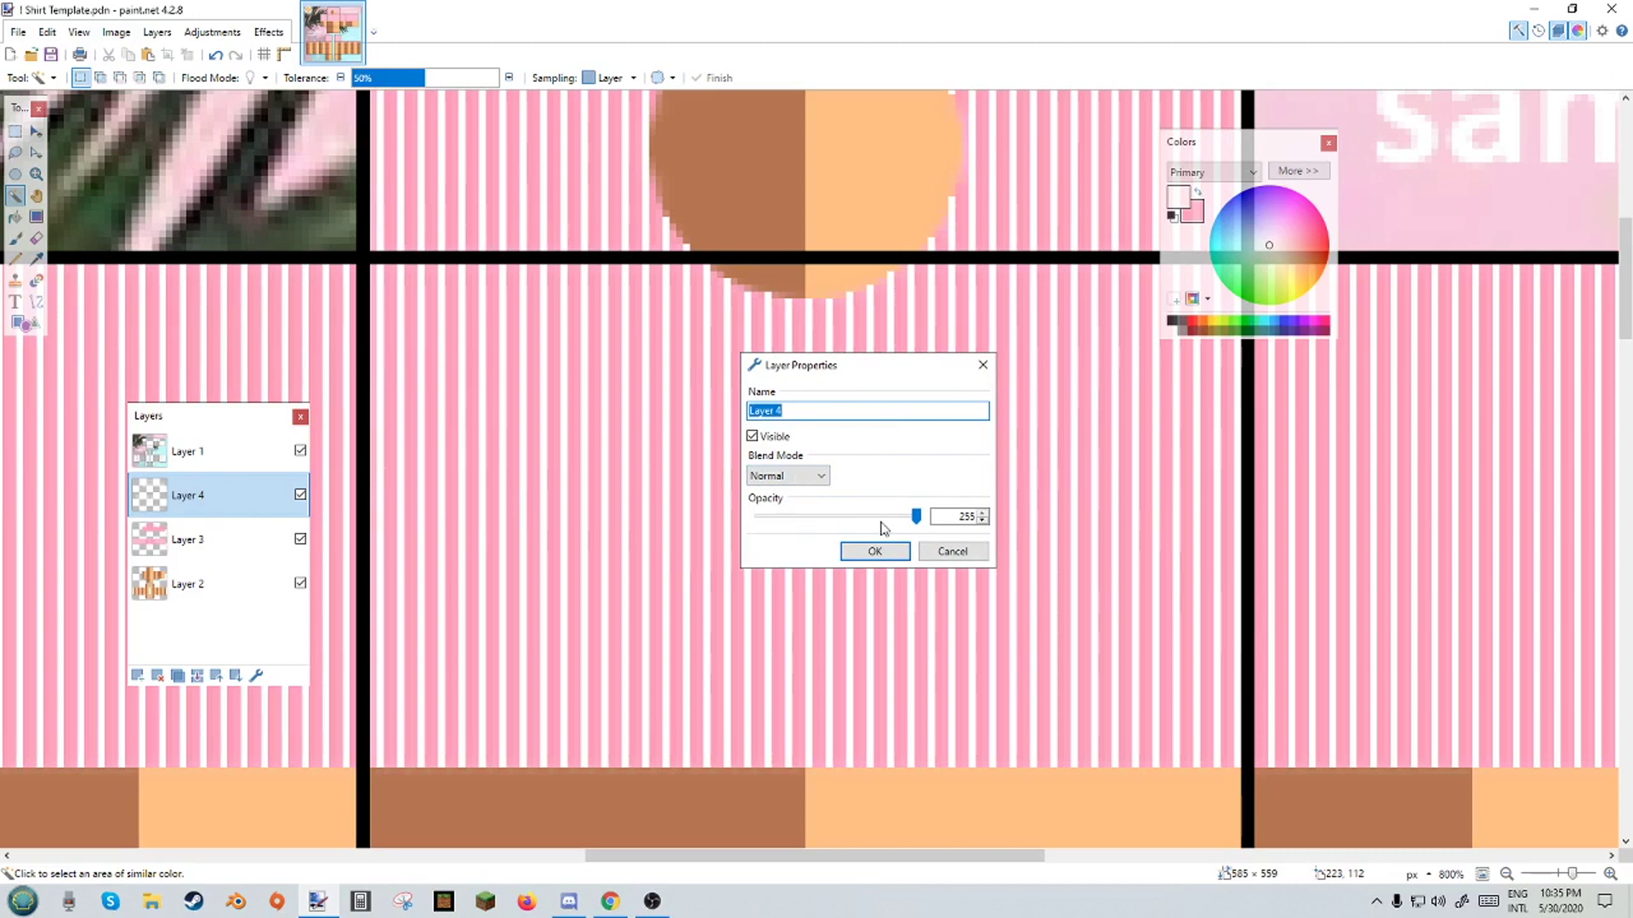
drag(917, 521, 807, 516)
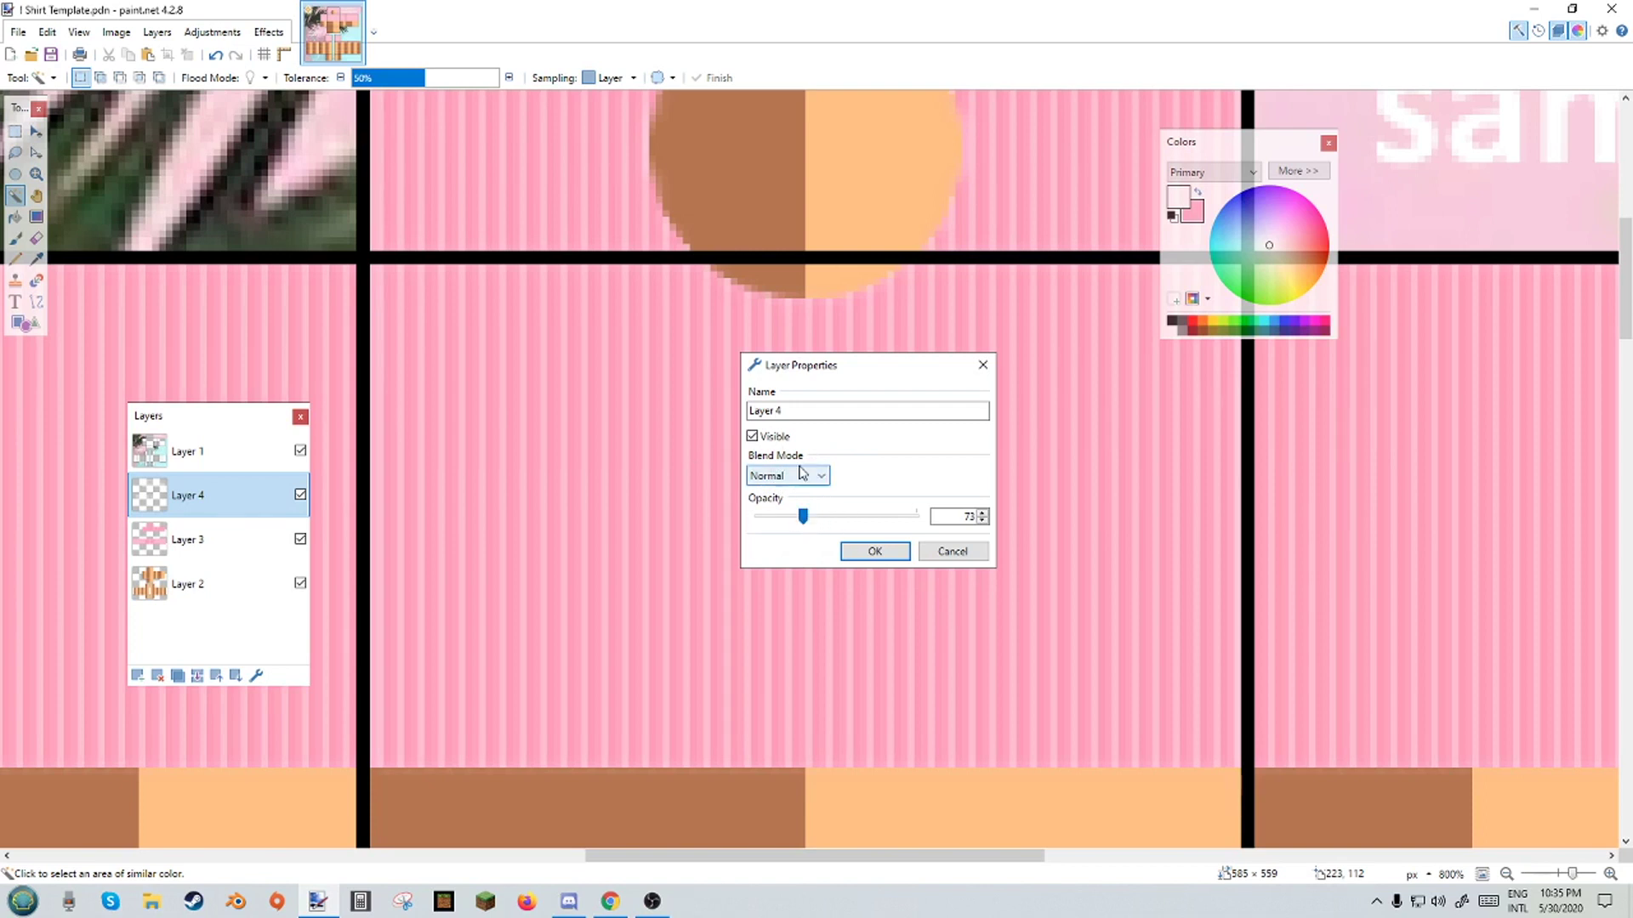
mouse_move(803, 516)
mouse_down()
mouse_move(810, 534)
mouse_move(816, 521)
mouse_move(788, 522)
mouse_move(844, 523)
mouse_move(823, 527)
mouse_up()
Confirm the new opacity, then apply a Gaussian Blur with radius 3 to Layer 4.
click(875, 551)
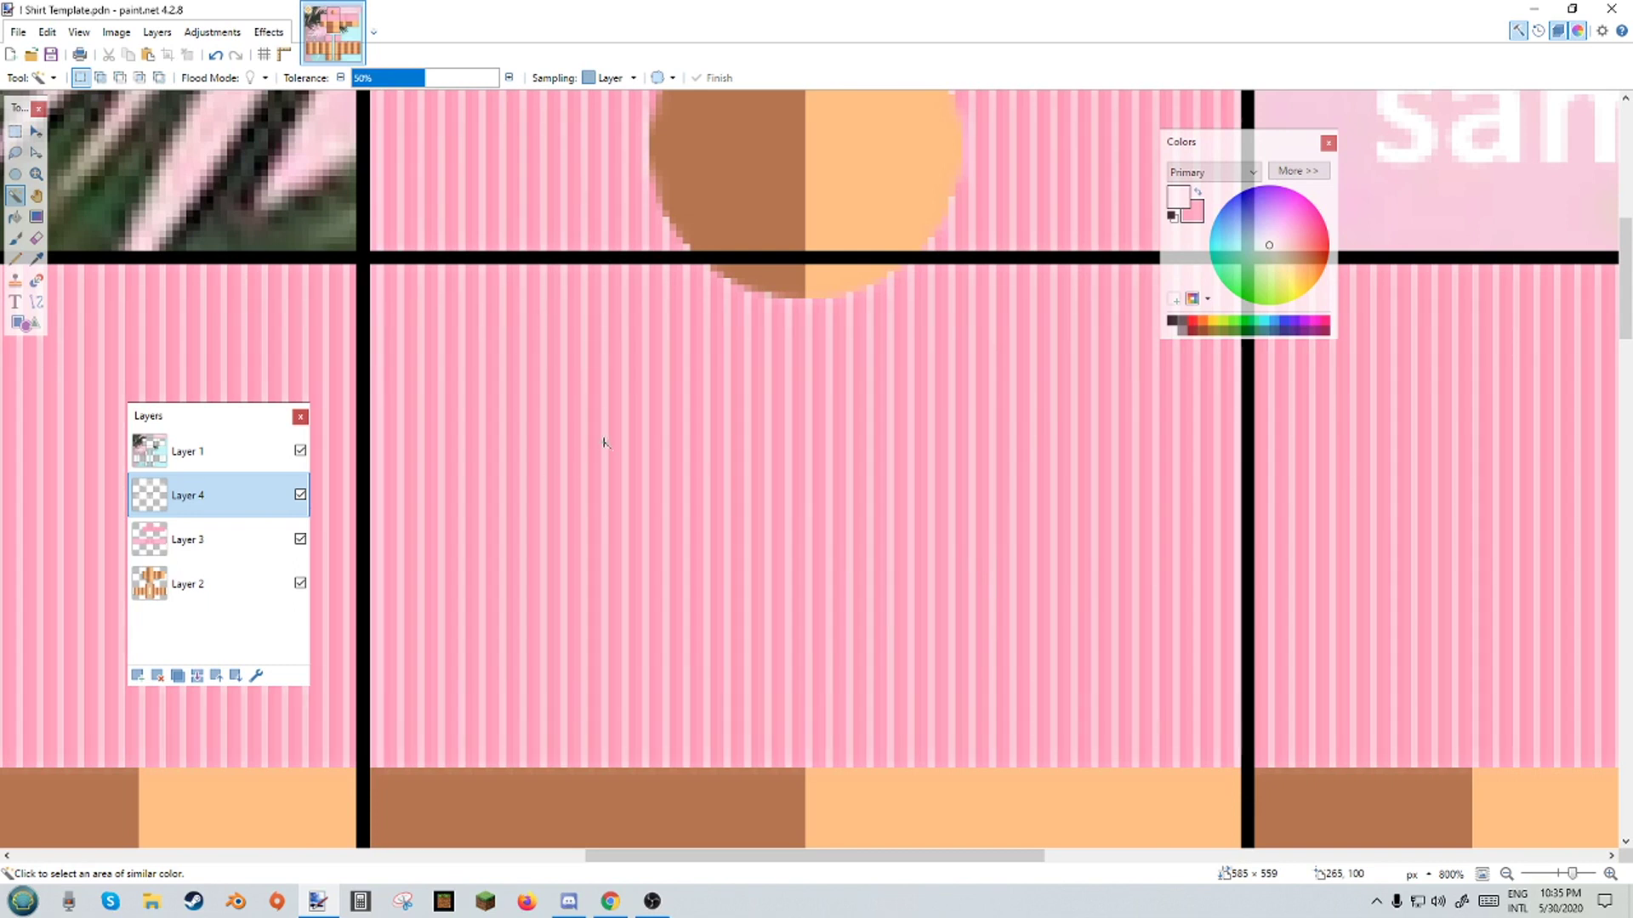
scroll(563, 437, up, 1)
click(269, 32)
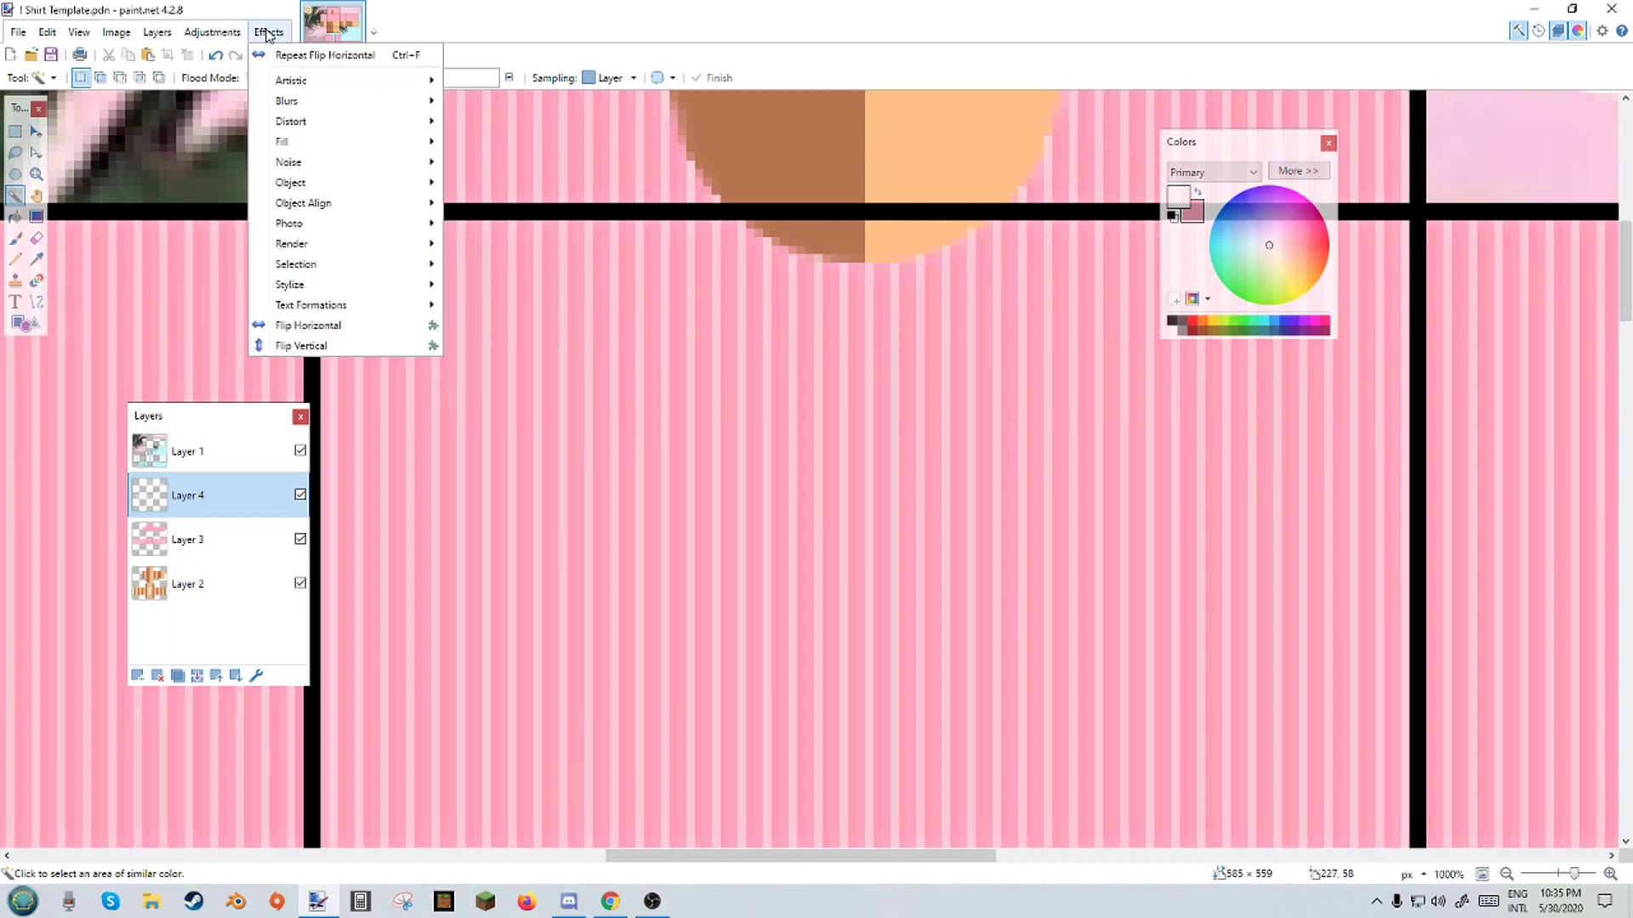
mouse_move(323, 189)
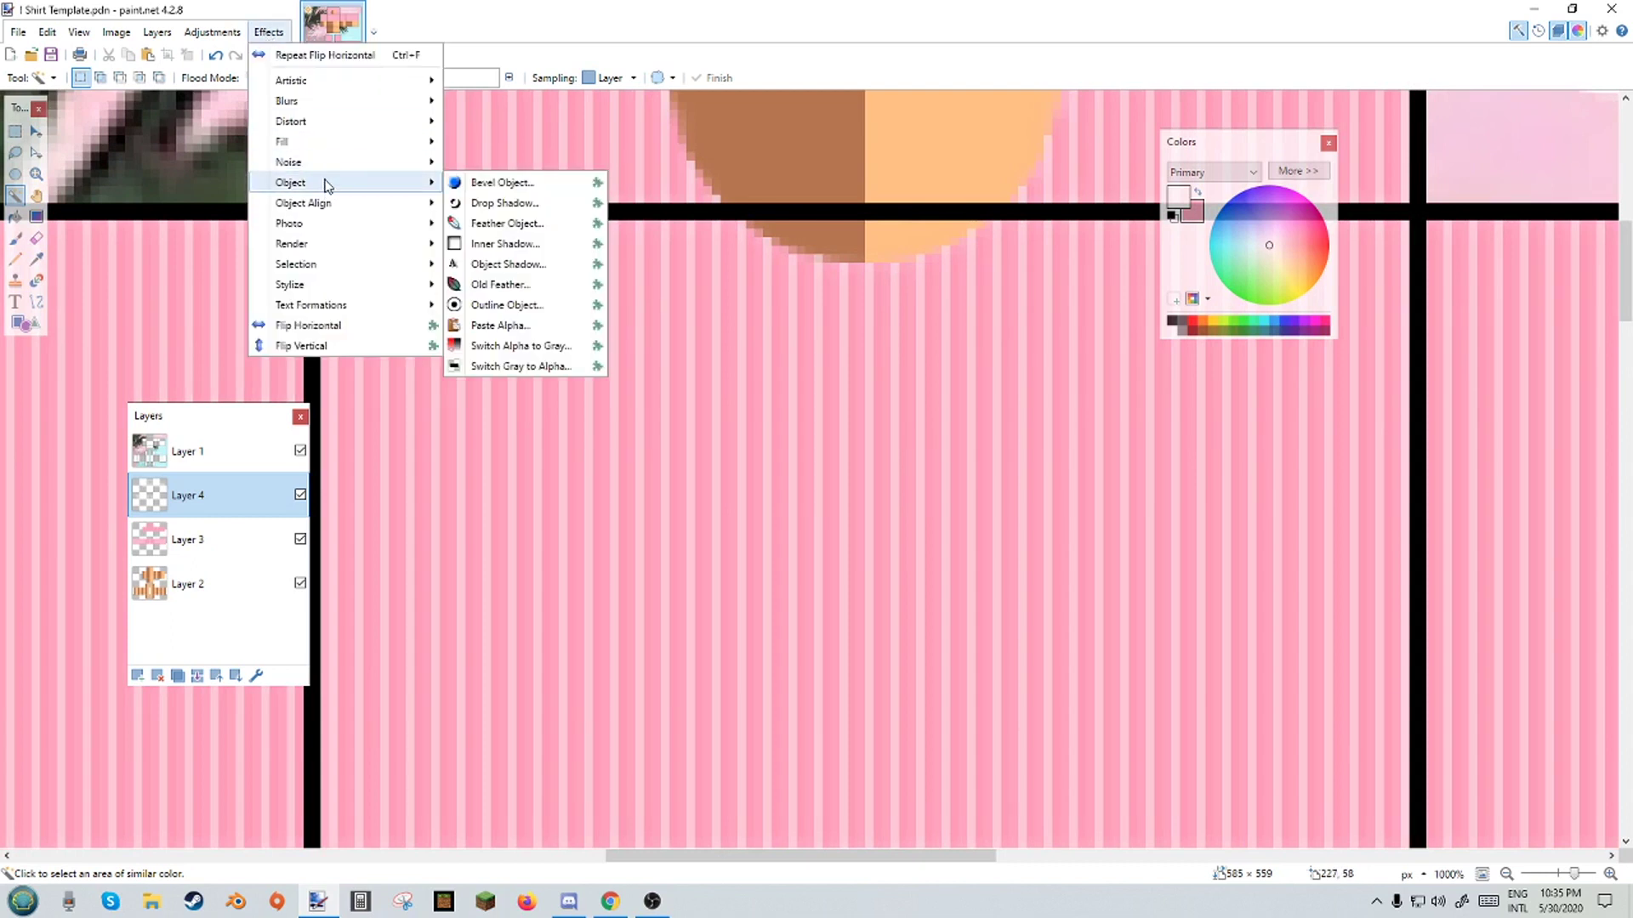
mouse_move(340, 108)
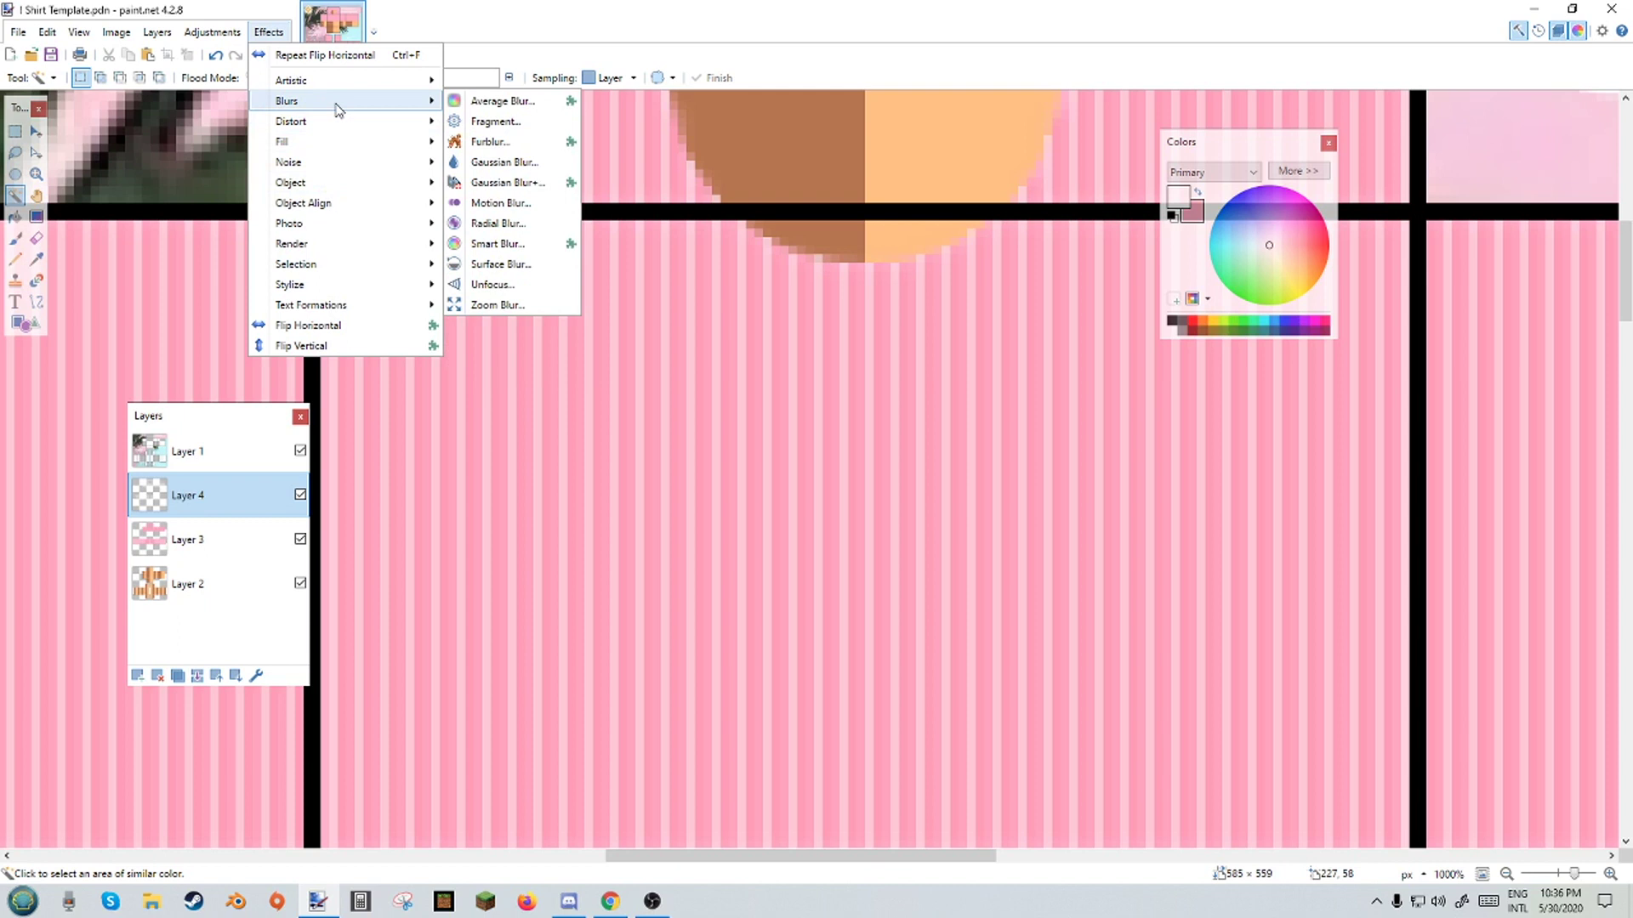
click(503, 161)
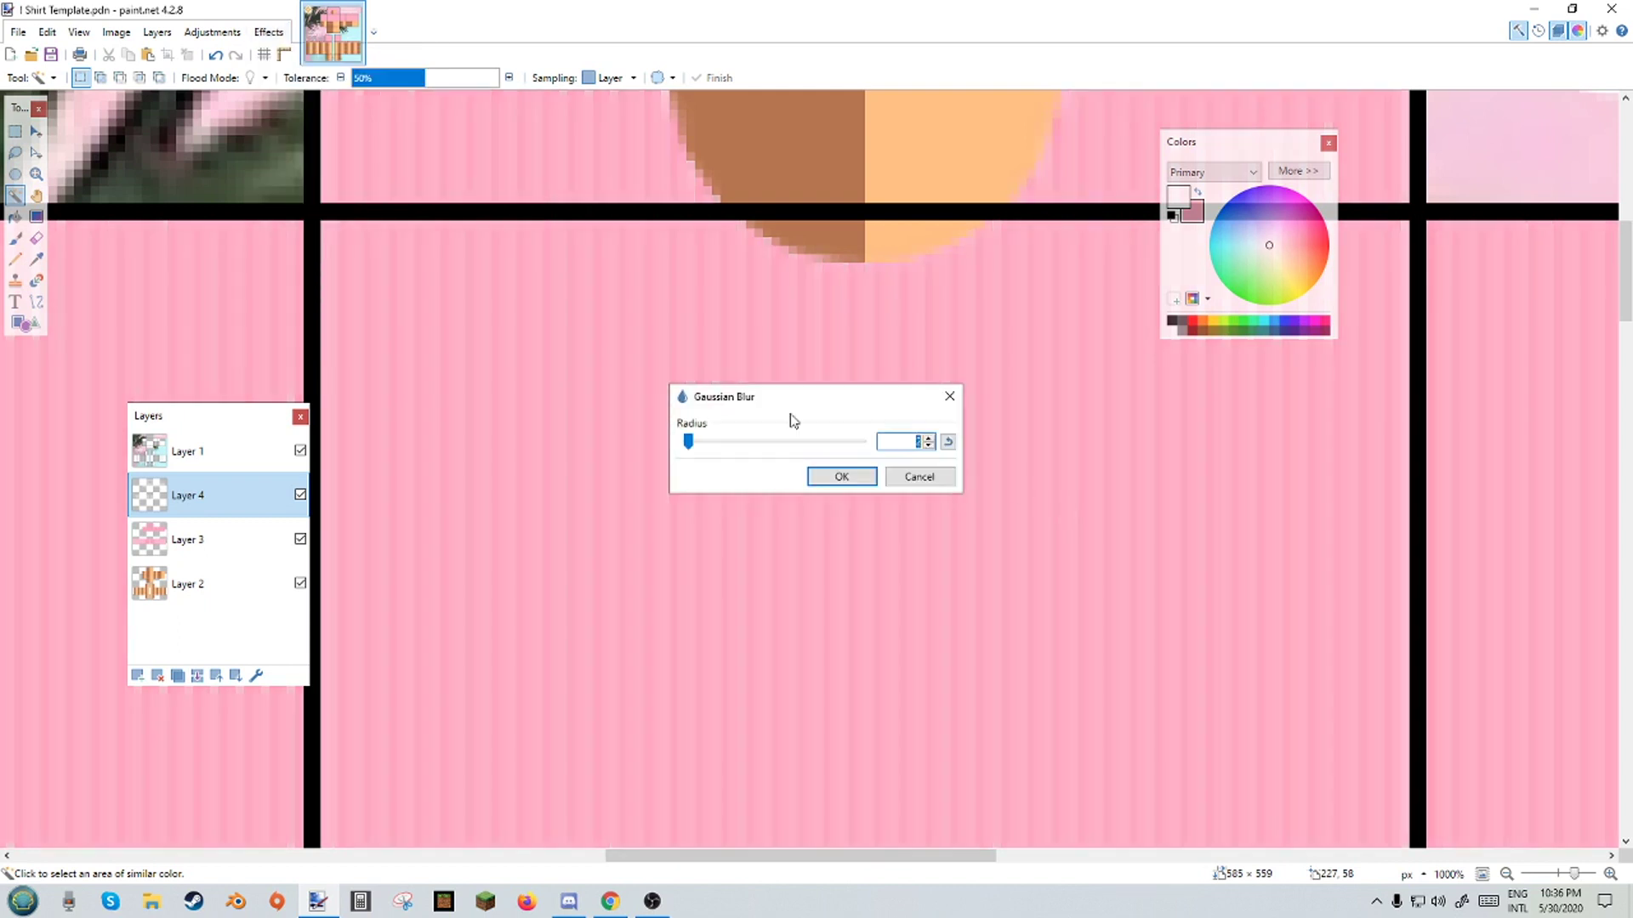
click(930, 448)
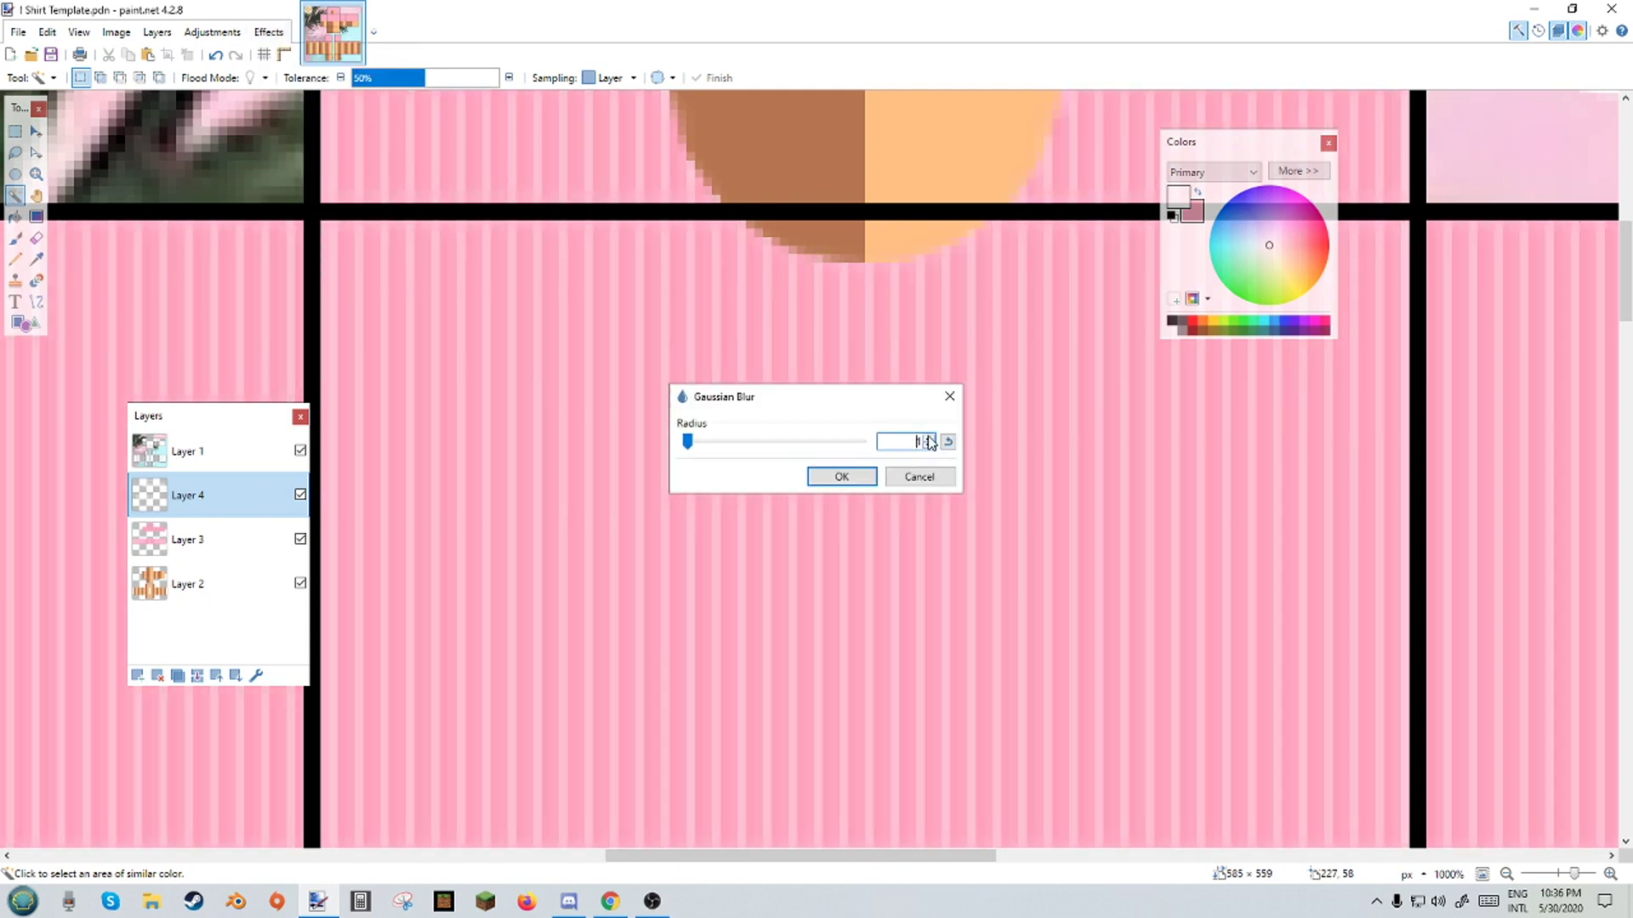
double_click(928, 438)
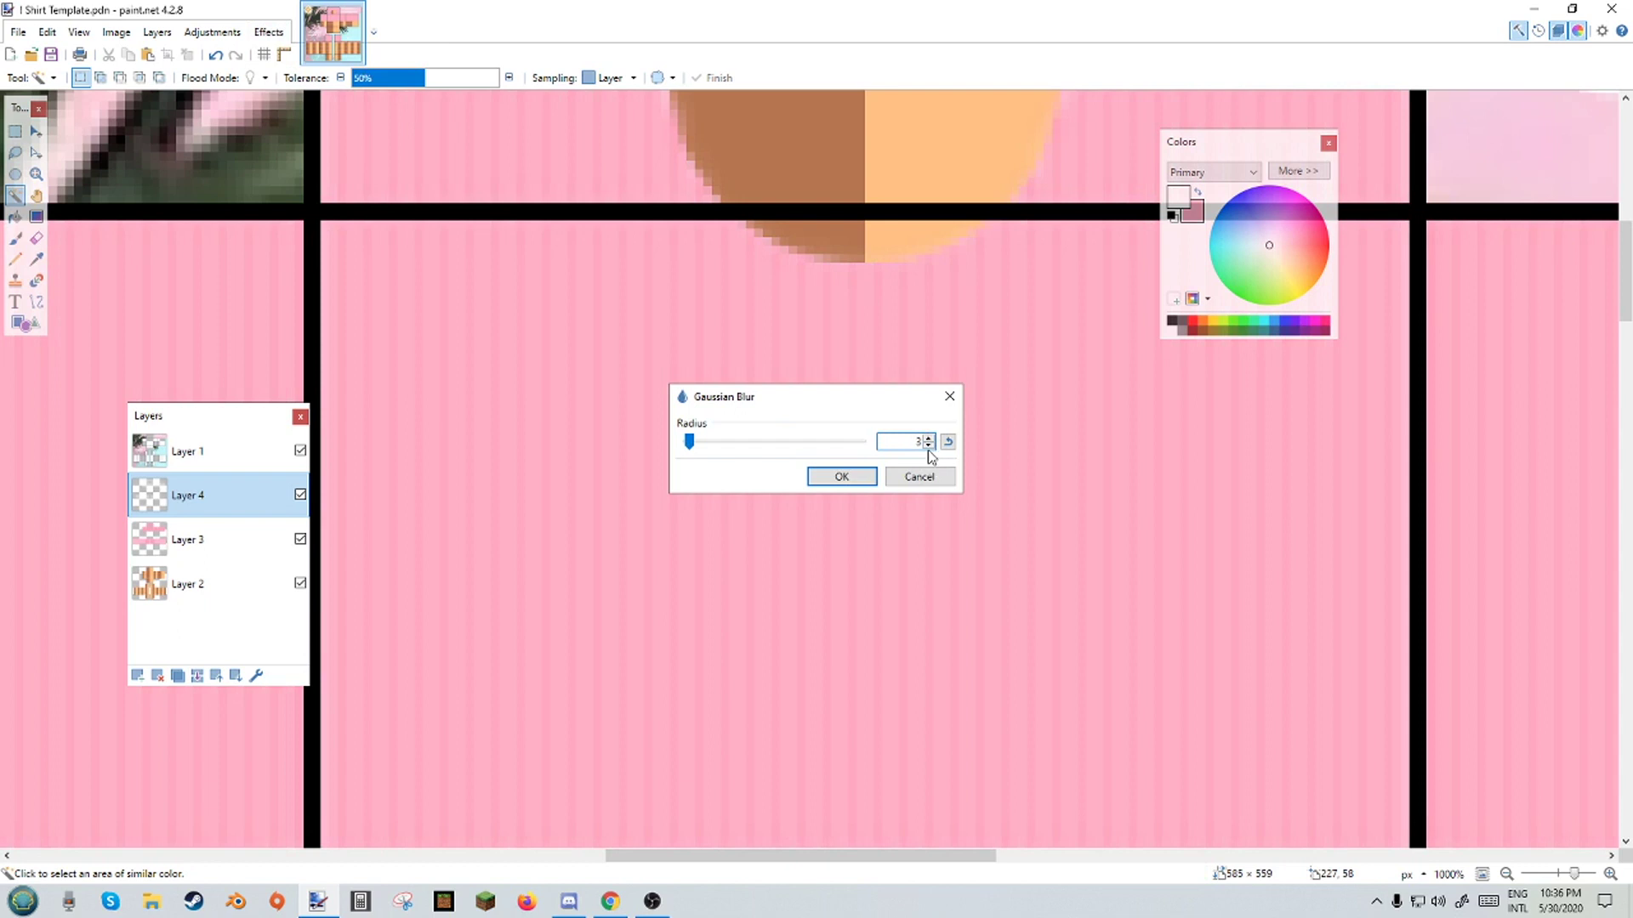
click(841, 476)
scroll(727, 630, down, 5)
scroll(725, 617, up, 3)
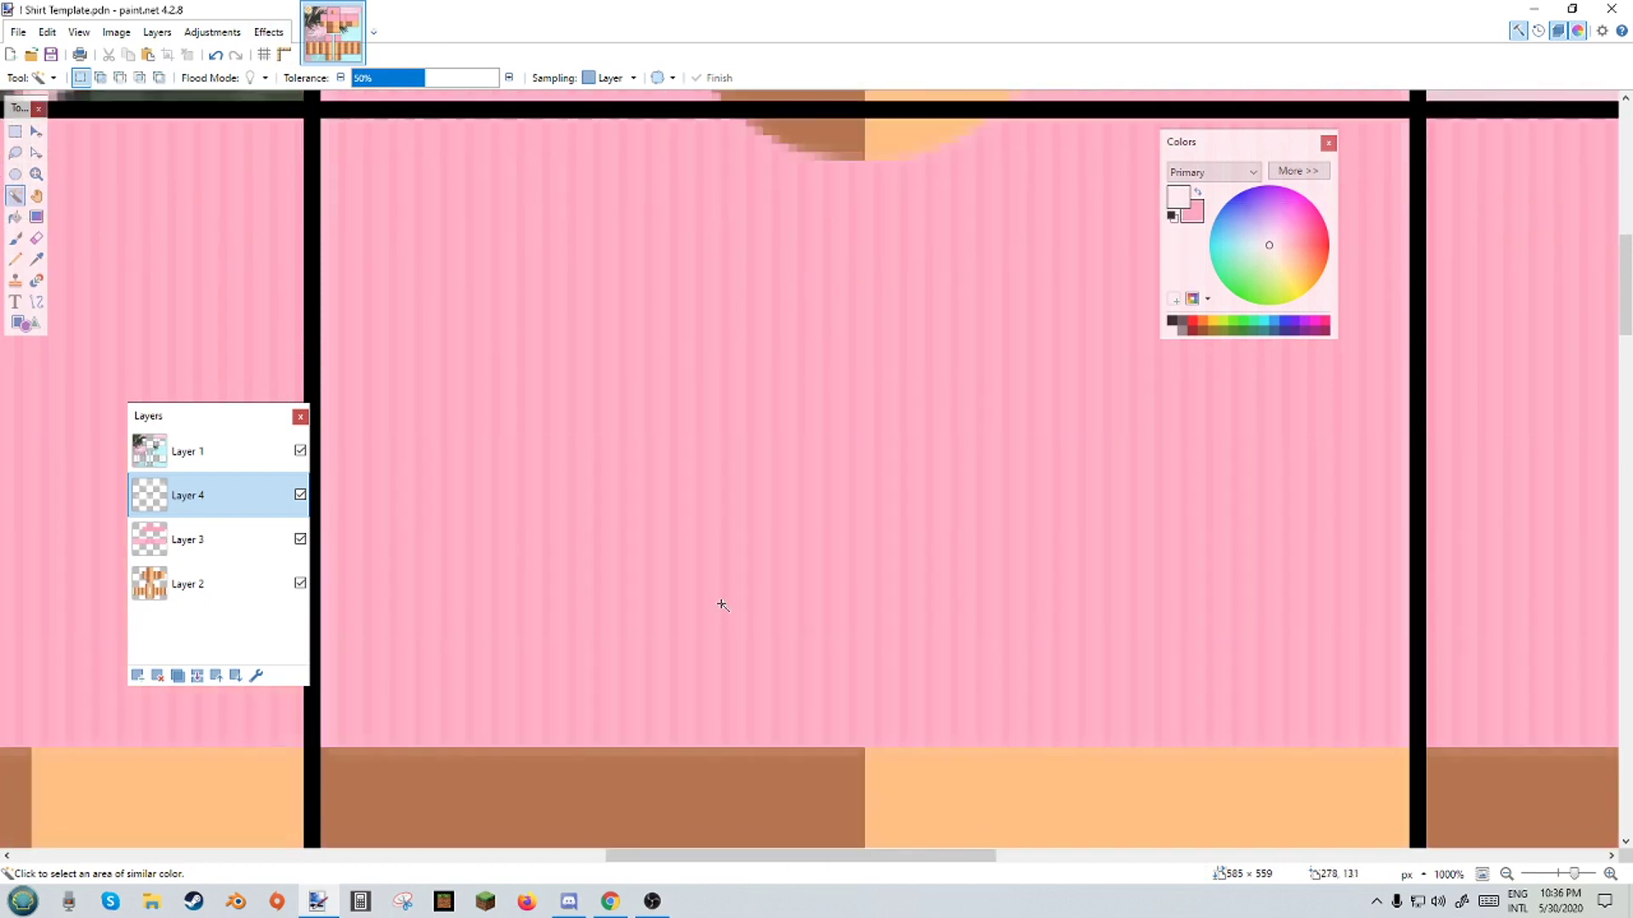
scroll(595, 527, up, 1)
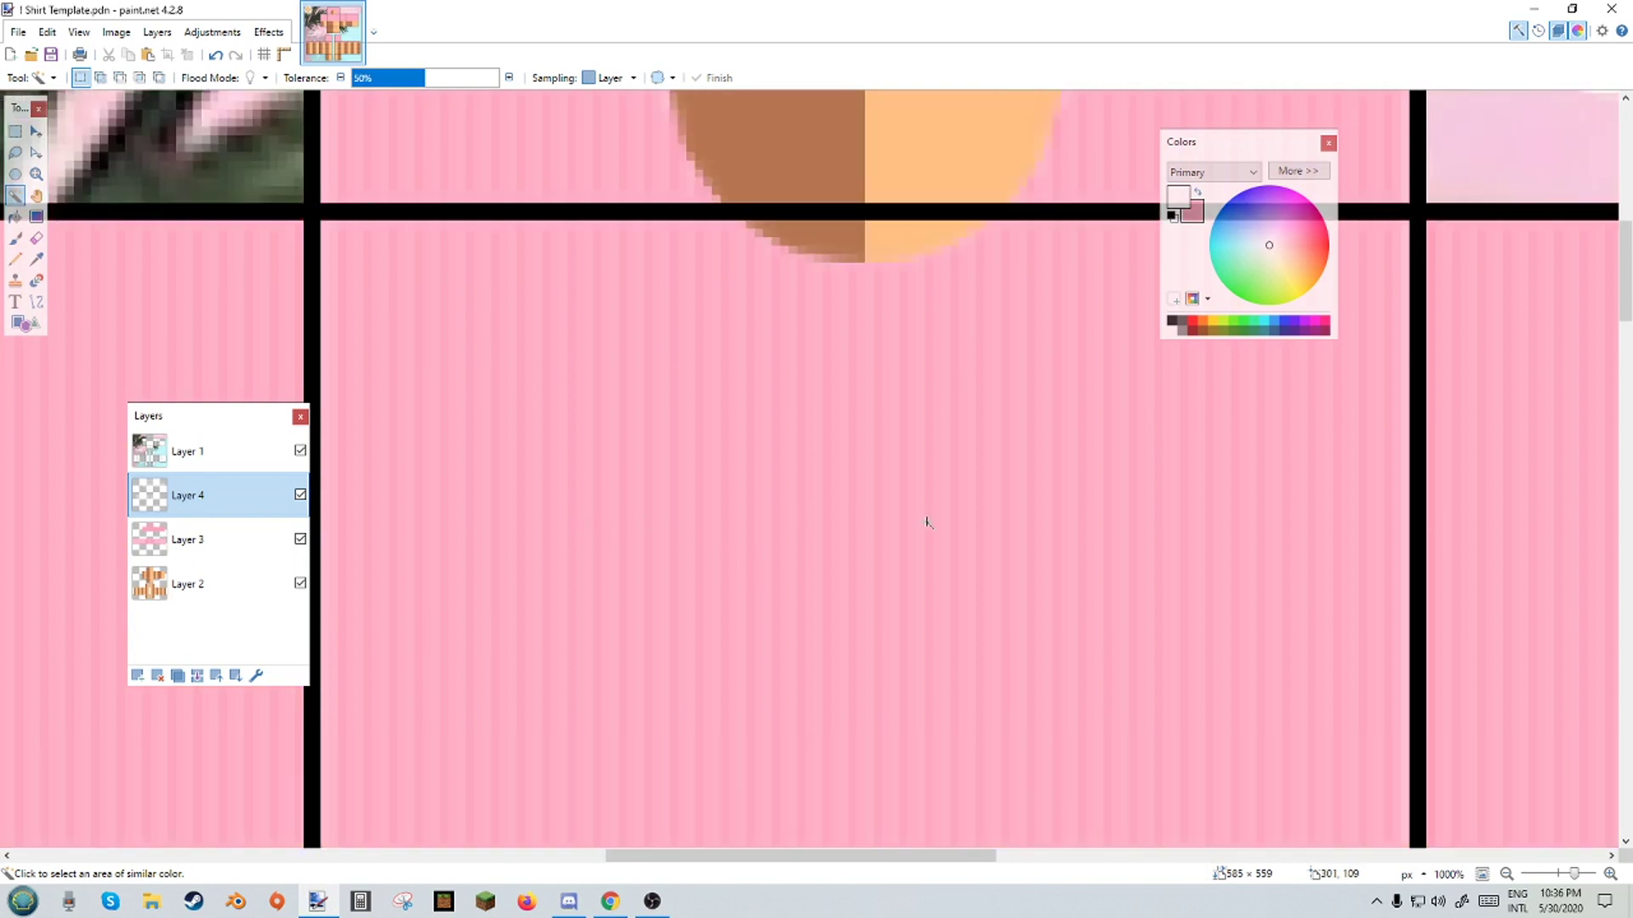
scroll(977, 521, down, 1)
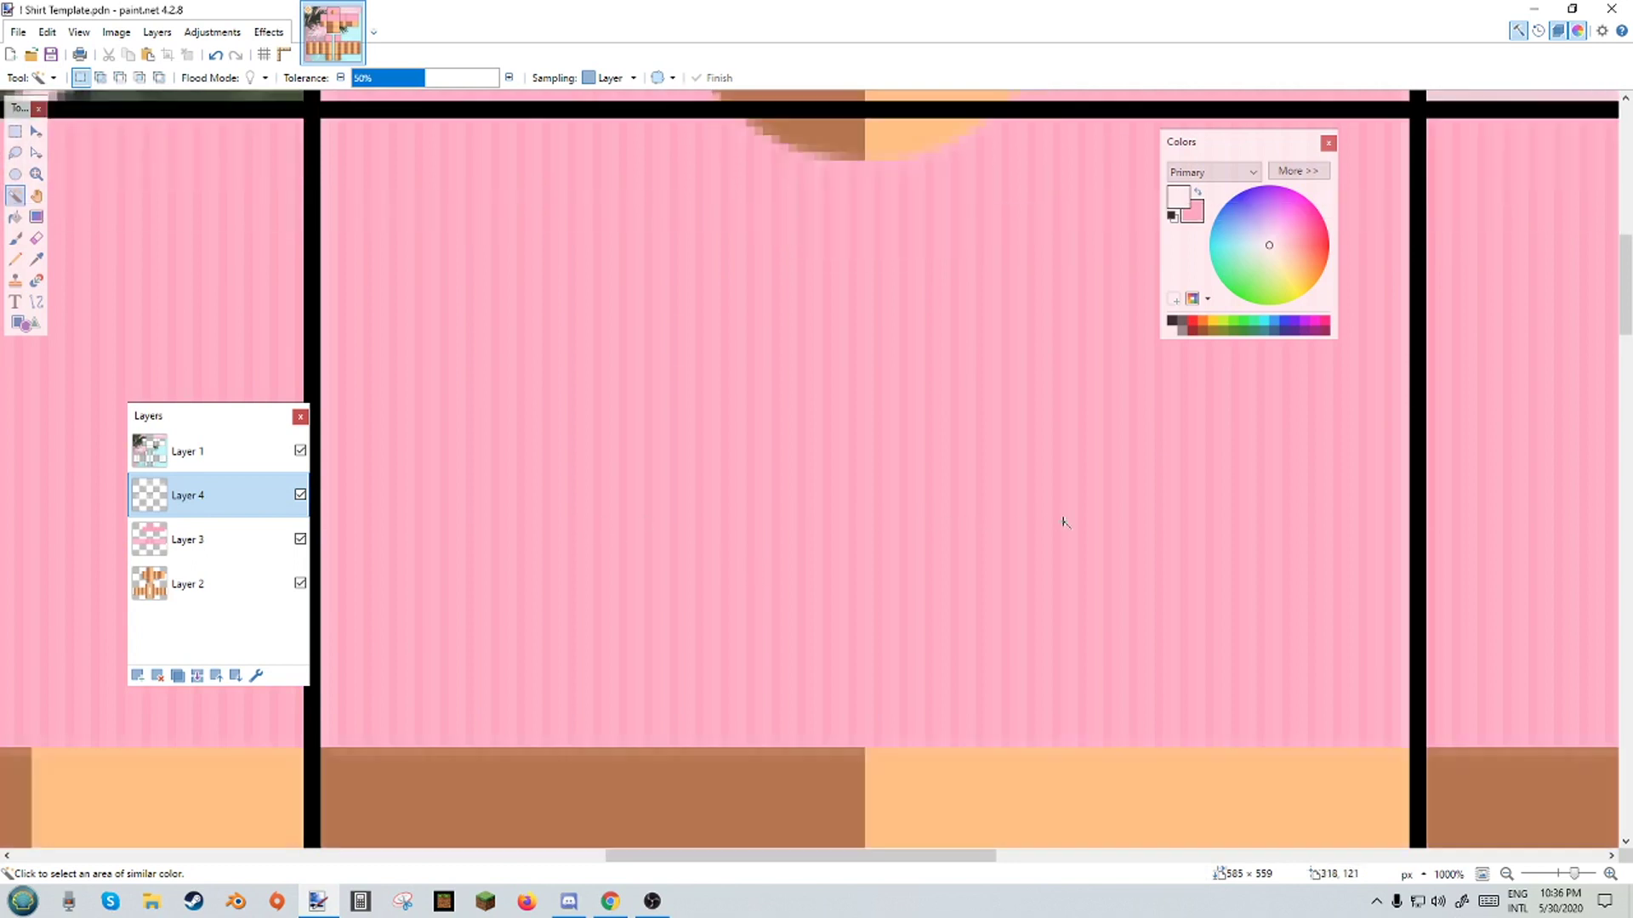
click(300, 497)
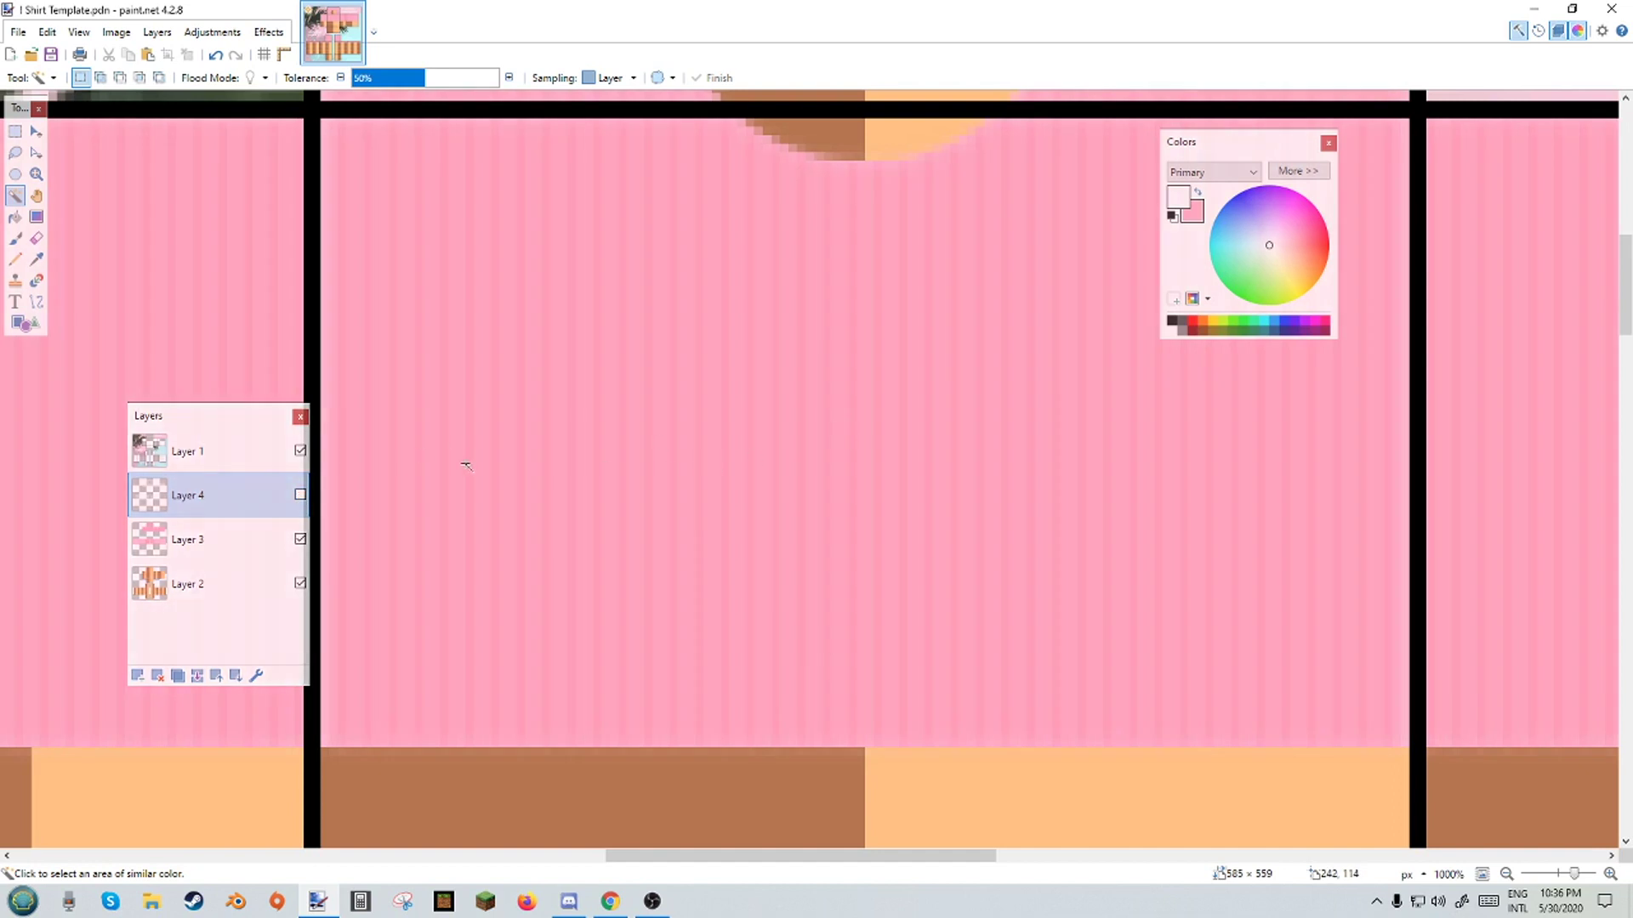
click(300, 495)
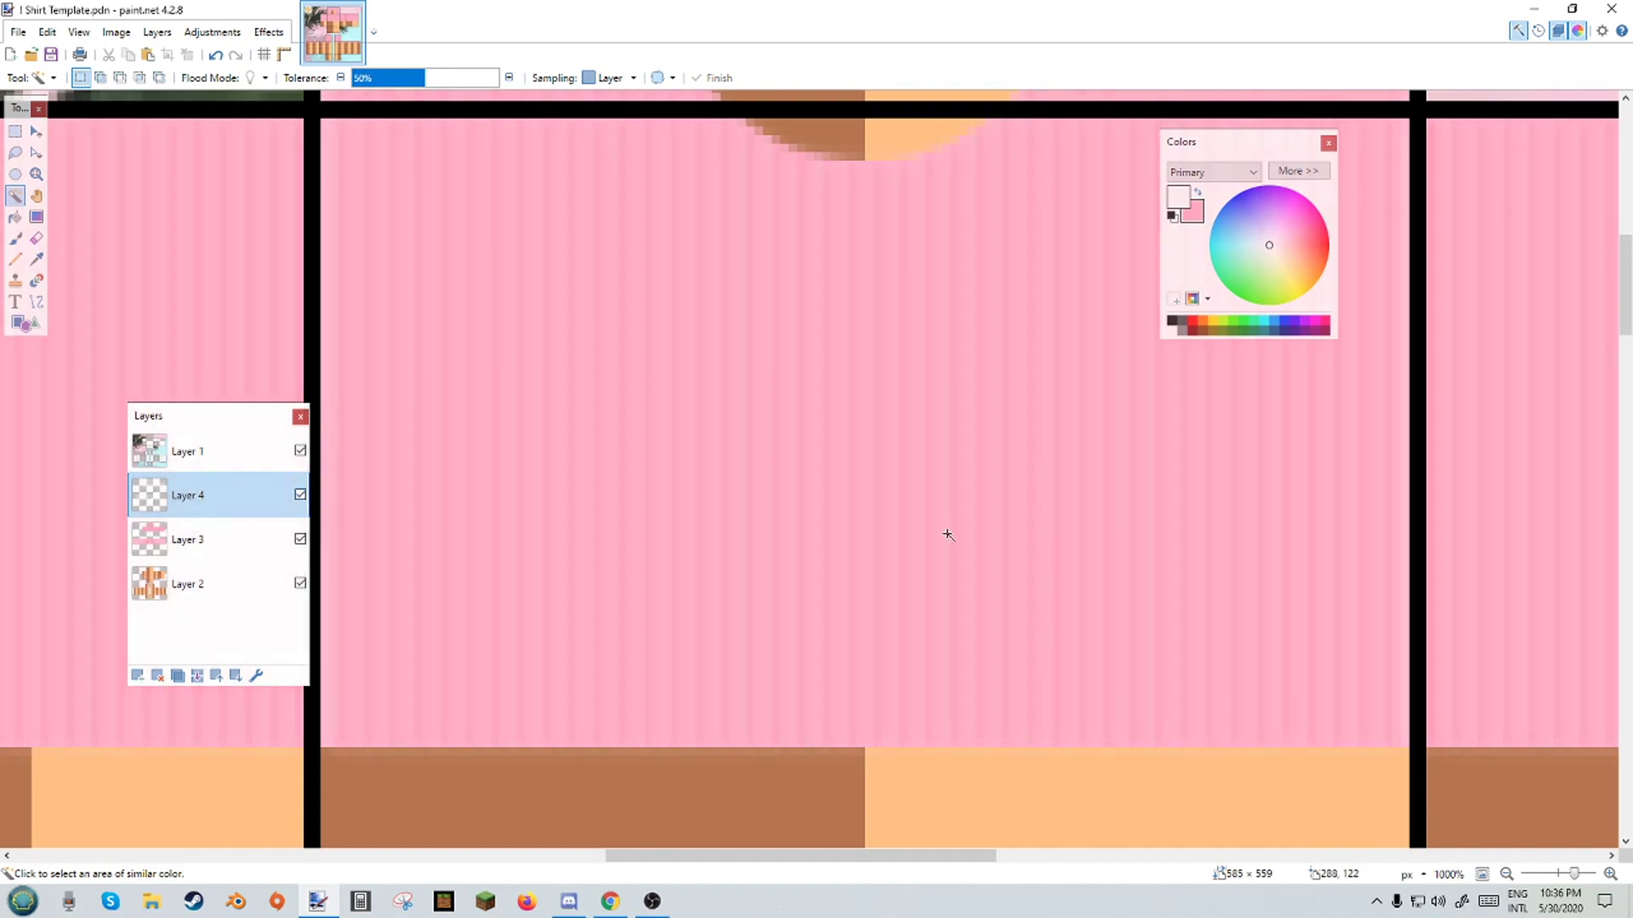
scroll(621, 534, down, 4)
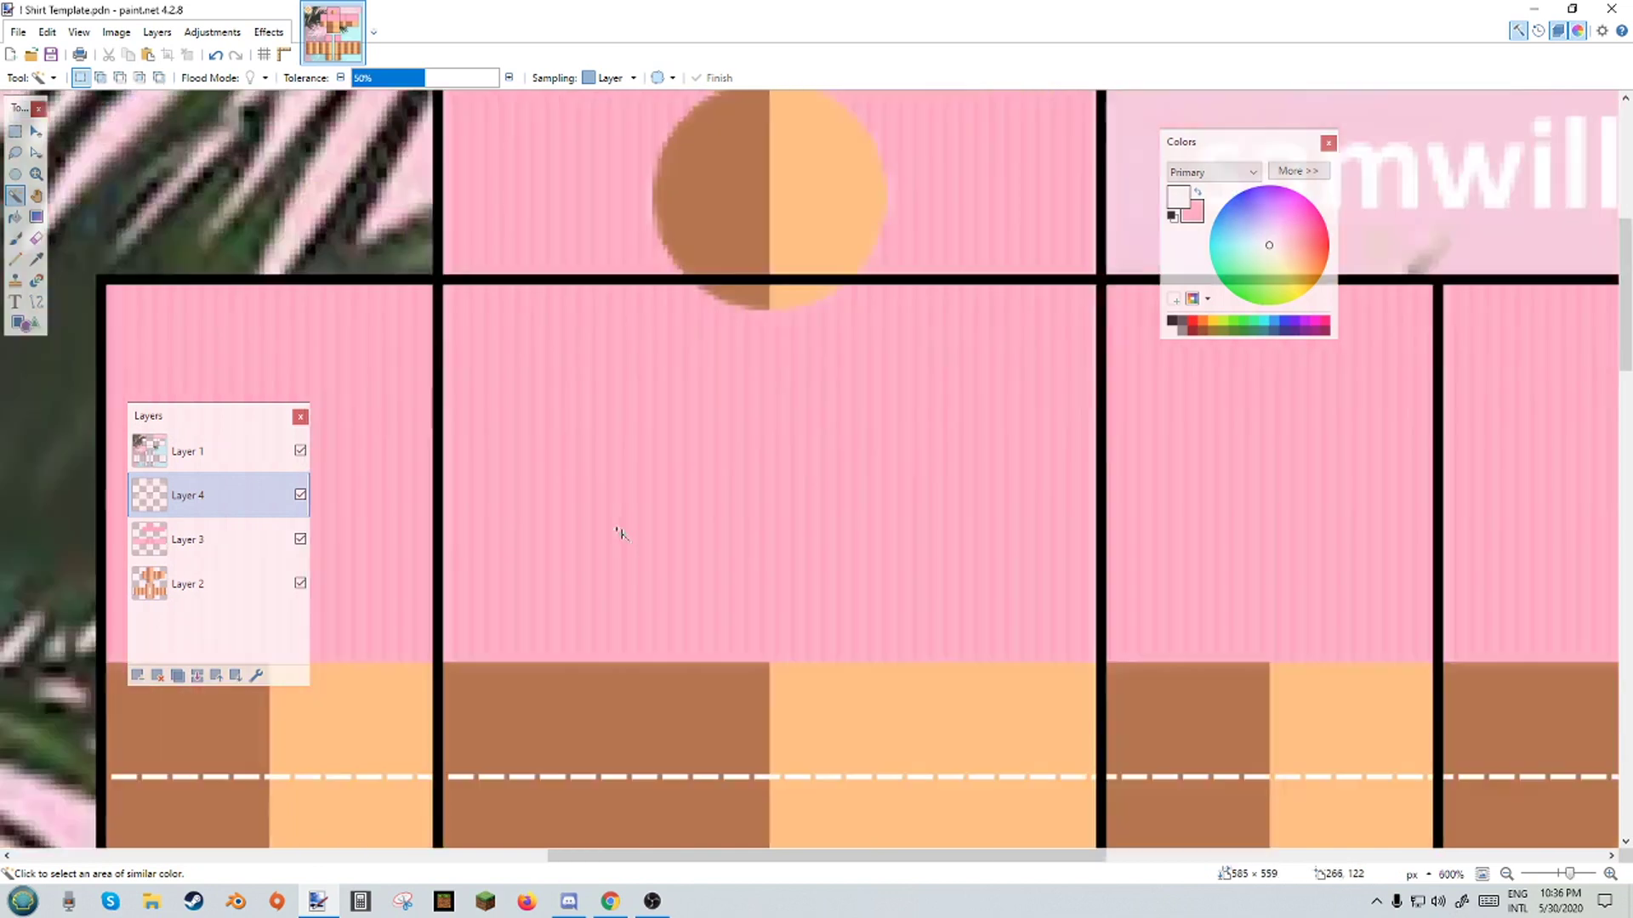
scroll(685, 527, down, 5)
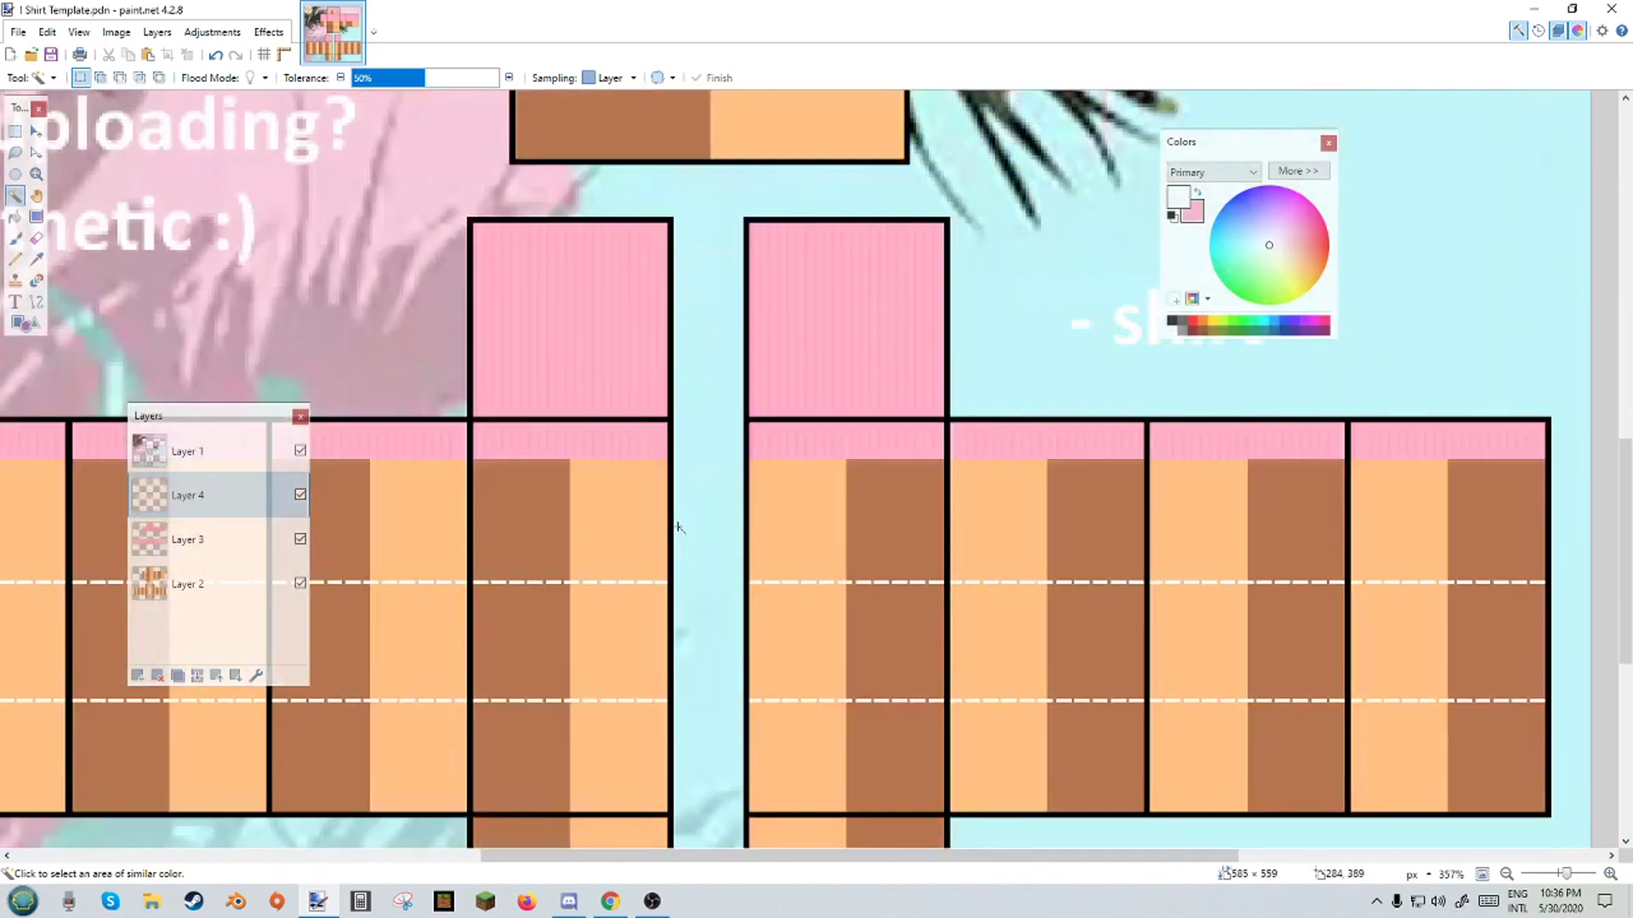
scroll(672, 523, up, 5)
scroll(648, 485, down, 6)
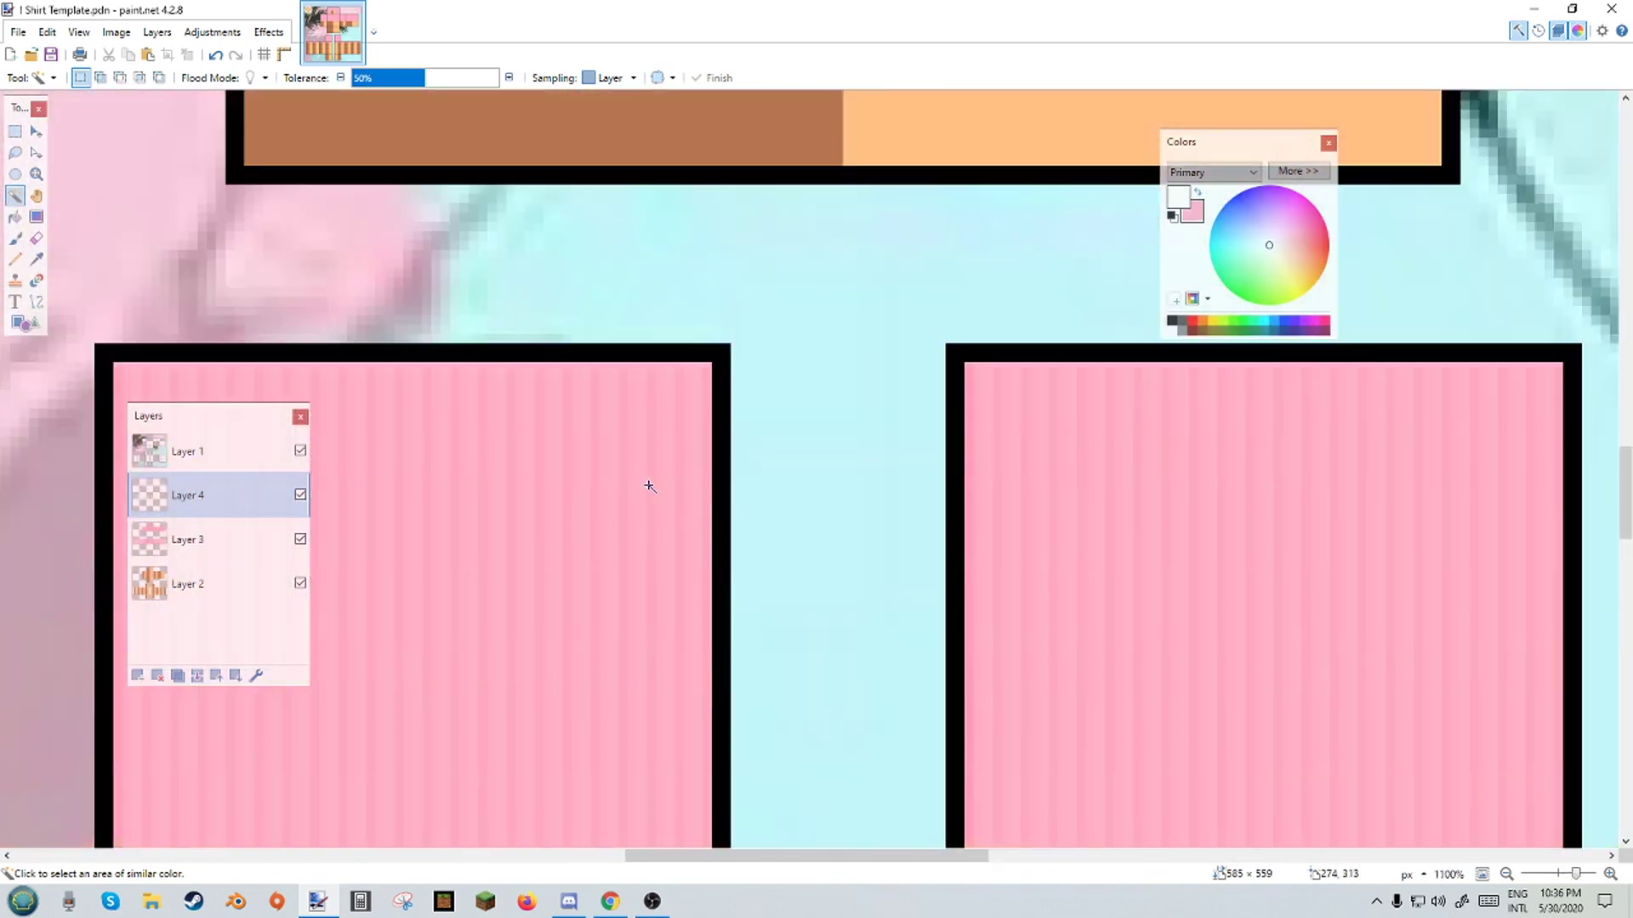
scroll(648, 485, up, 4)
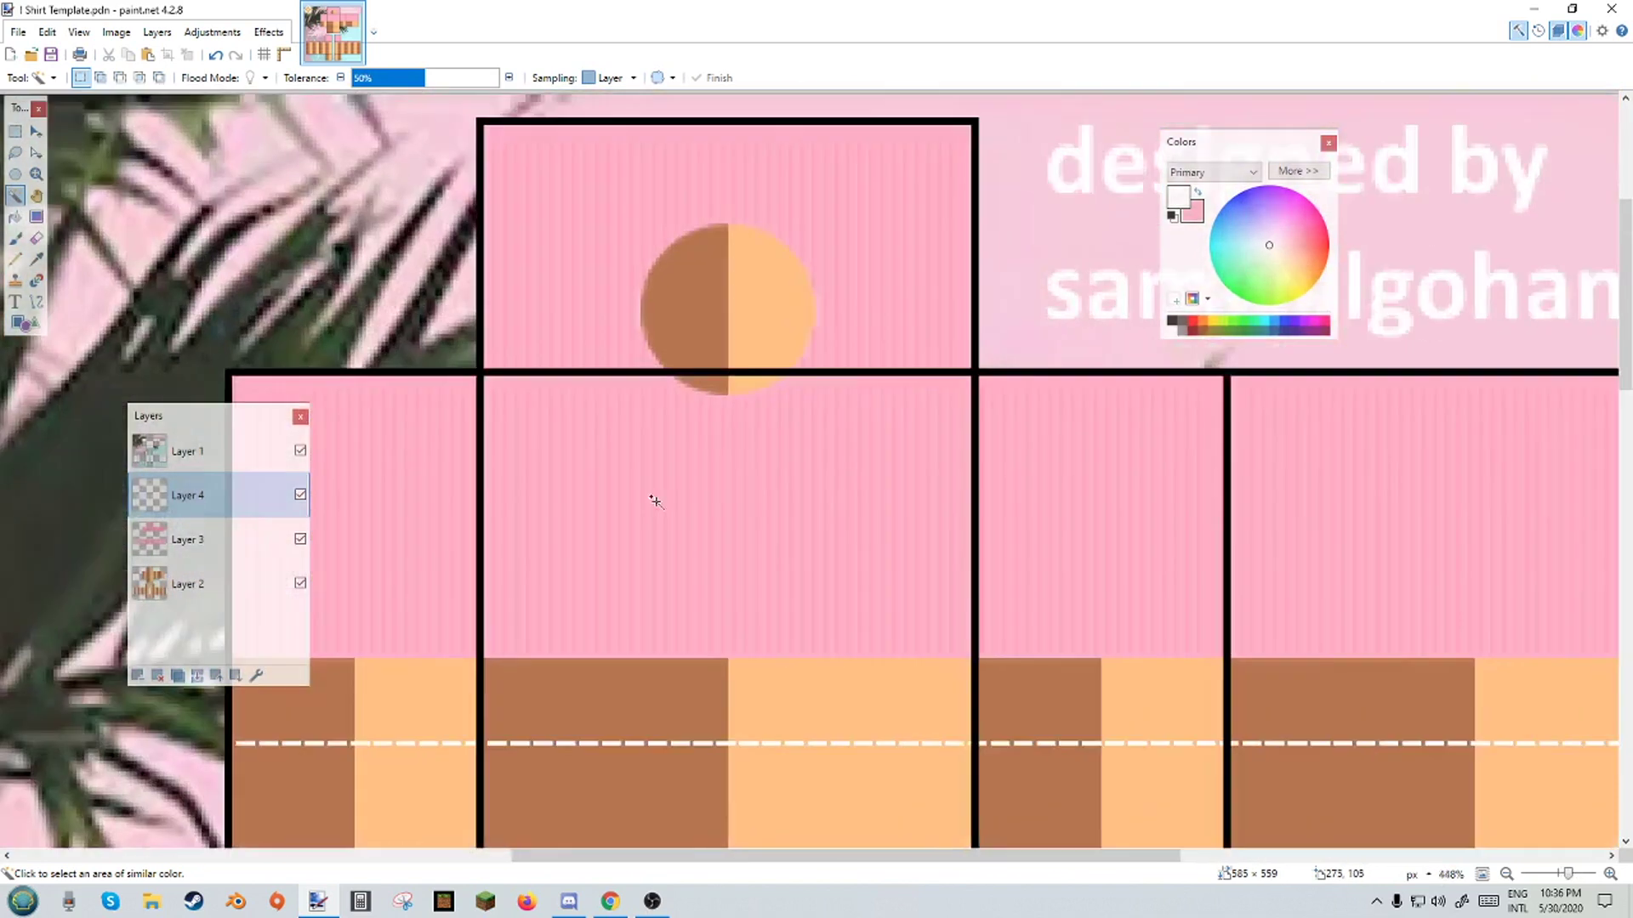
scroll(659, 514, down, 2)
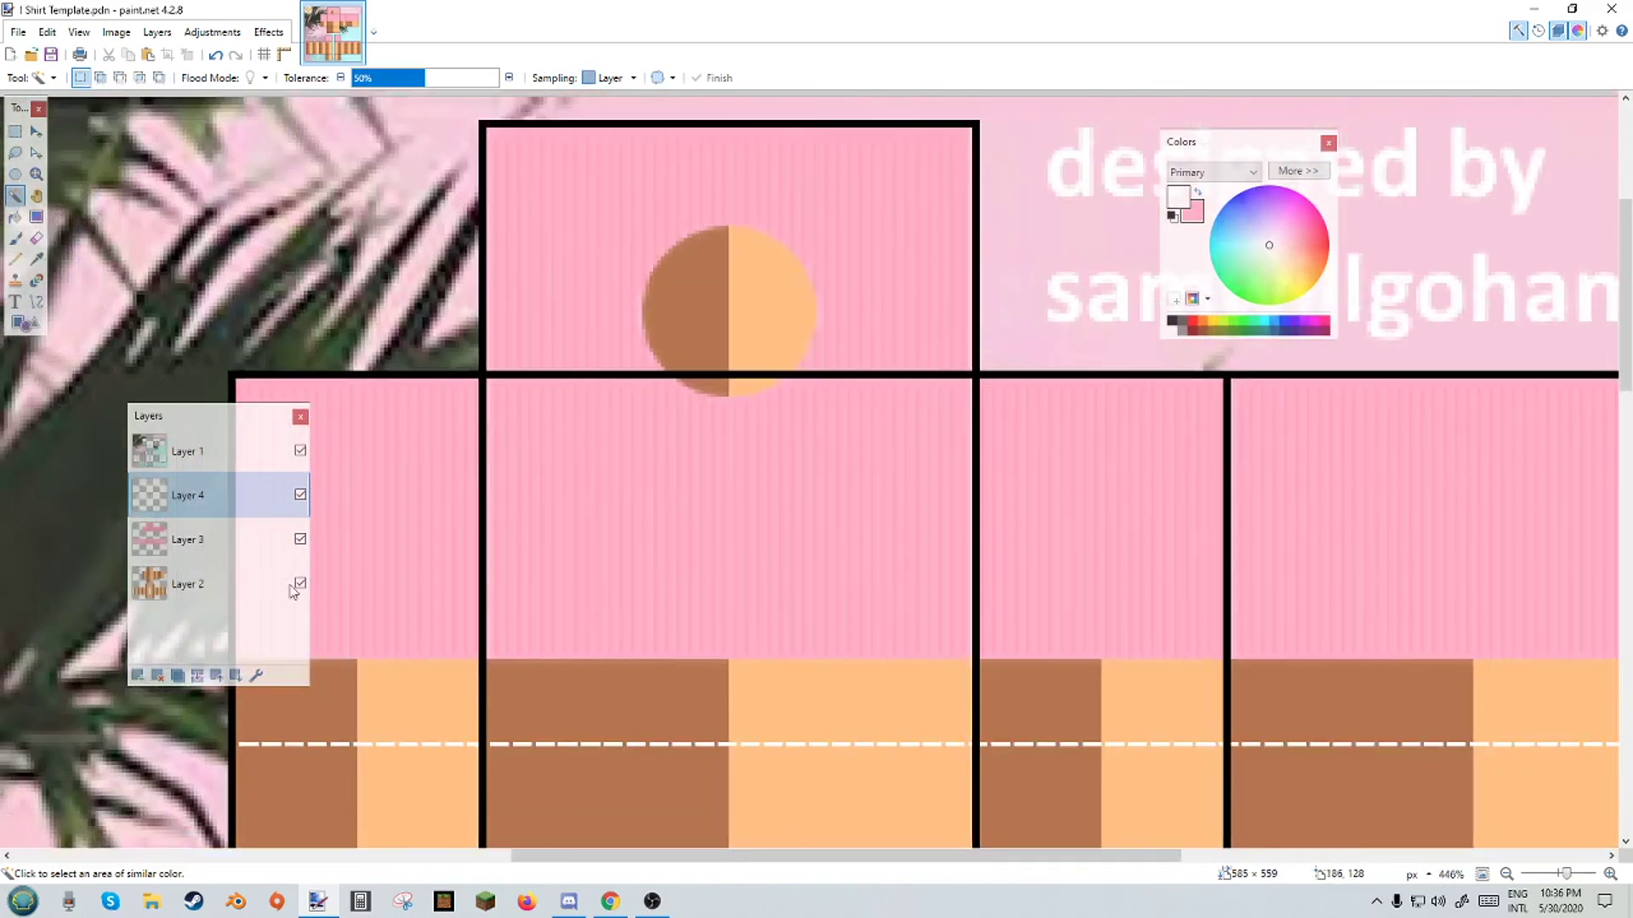
scroll(718, 541, down, 2)
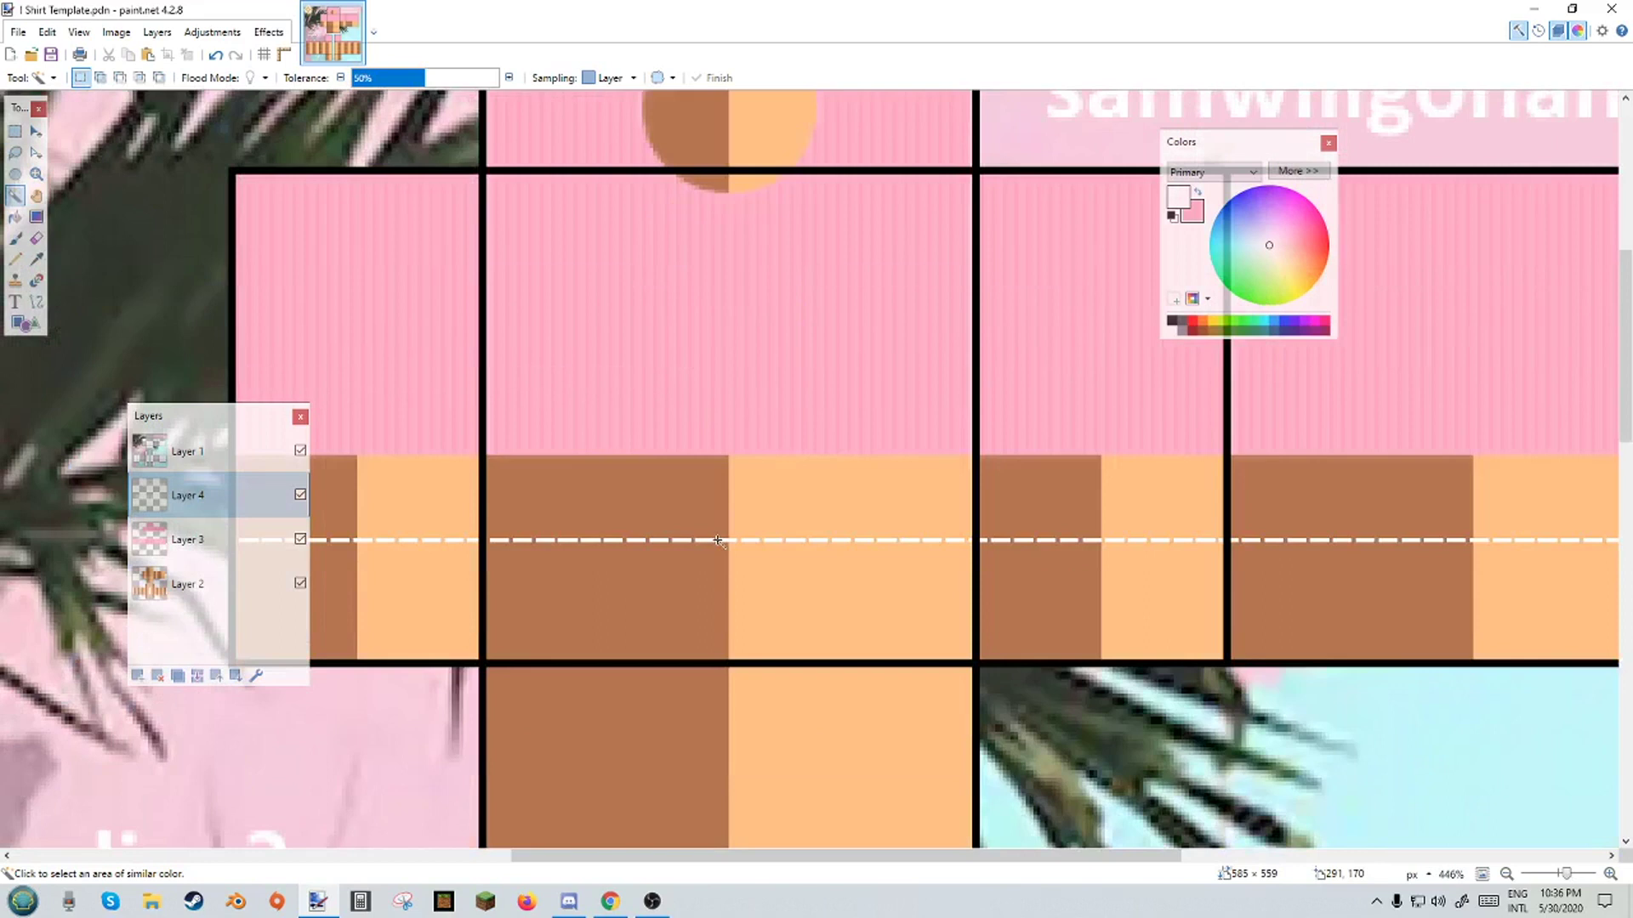
scroll(718, 541, up, 4)
scroll(657, 633, down, 3)
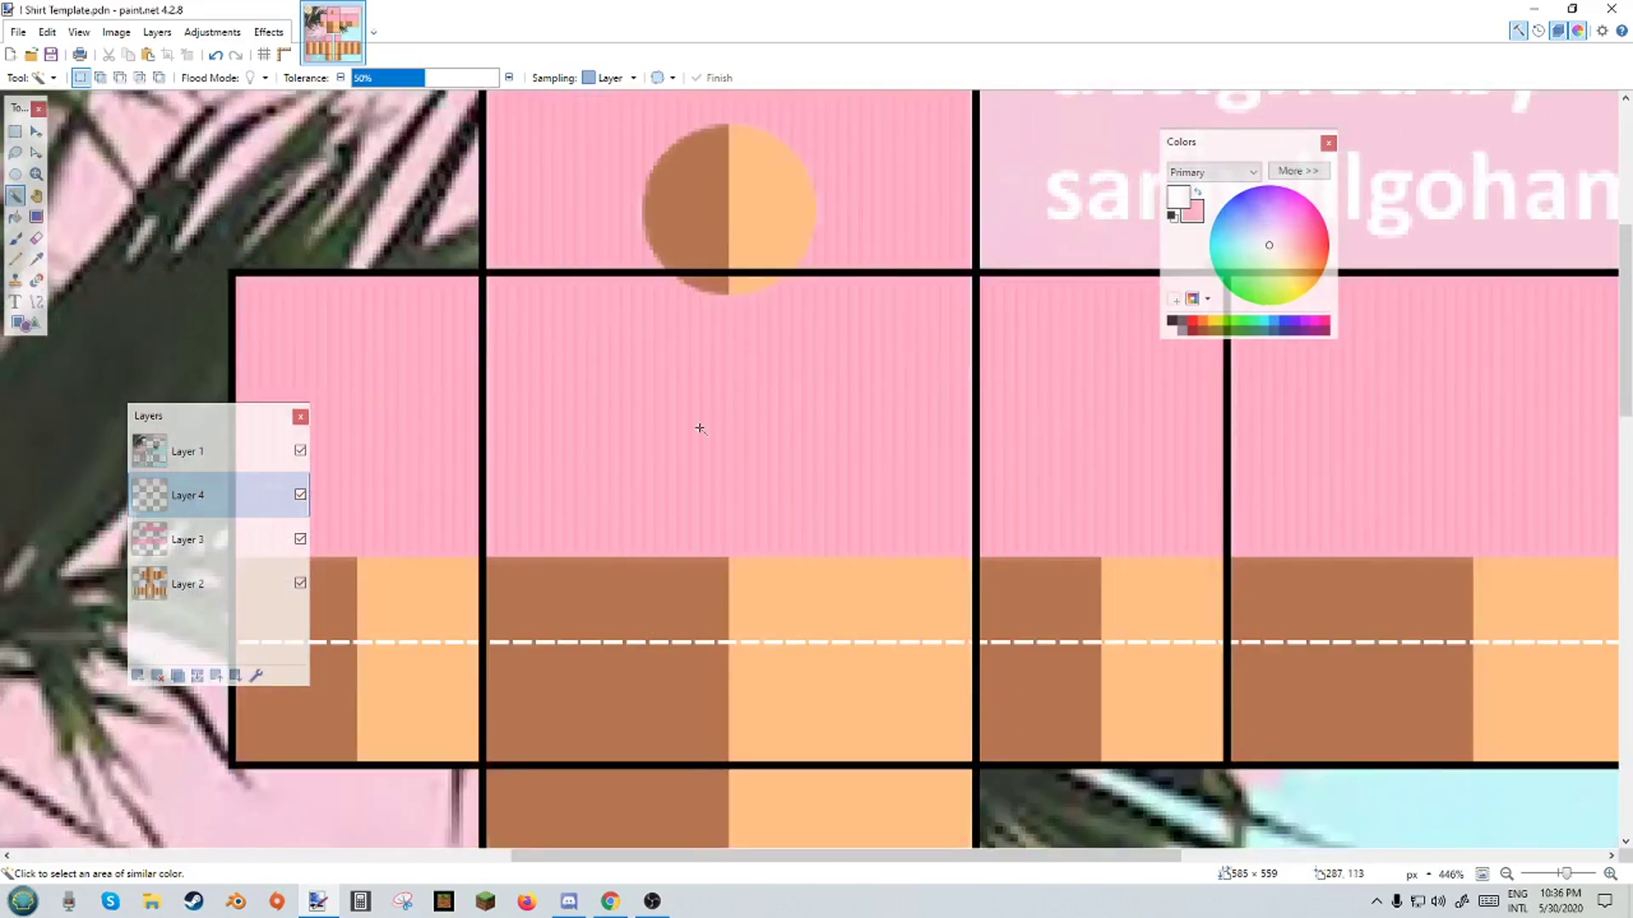
scroll(700, 429, up, 3)
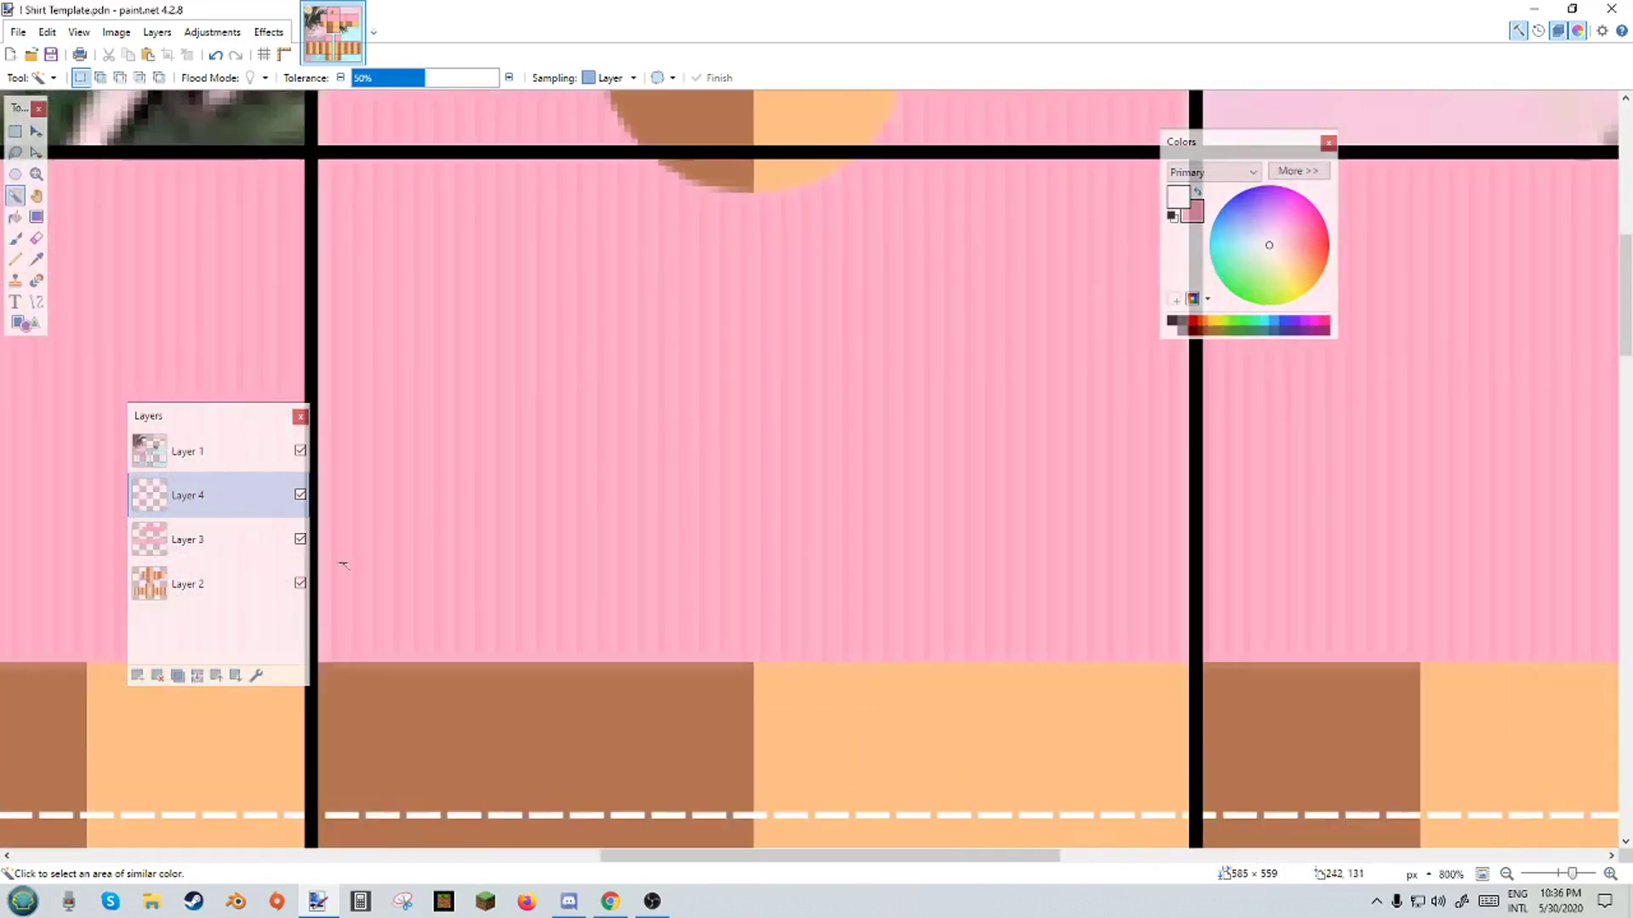
Merge the blurred stripe layer down into Layer 3, leaving three layers, and choose Rectangle Select.
click(197, 677)
scroll(633, 653, down, 3)
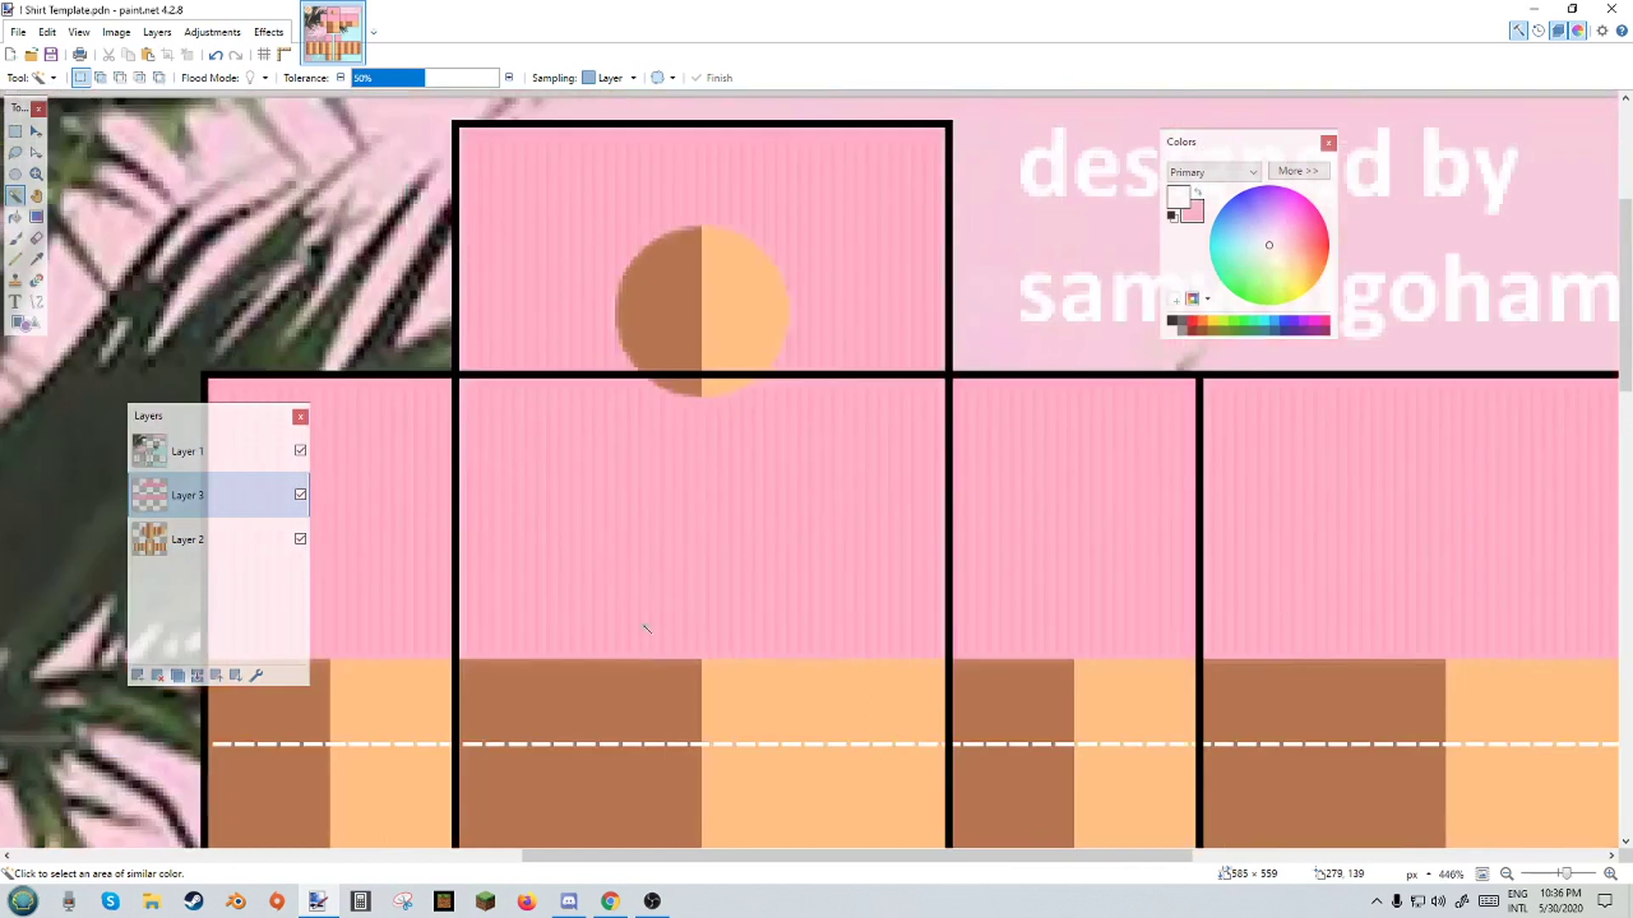
scroll(646, 629, down, 6)
scroll(646, 467, down, 3)
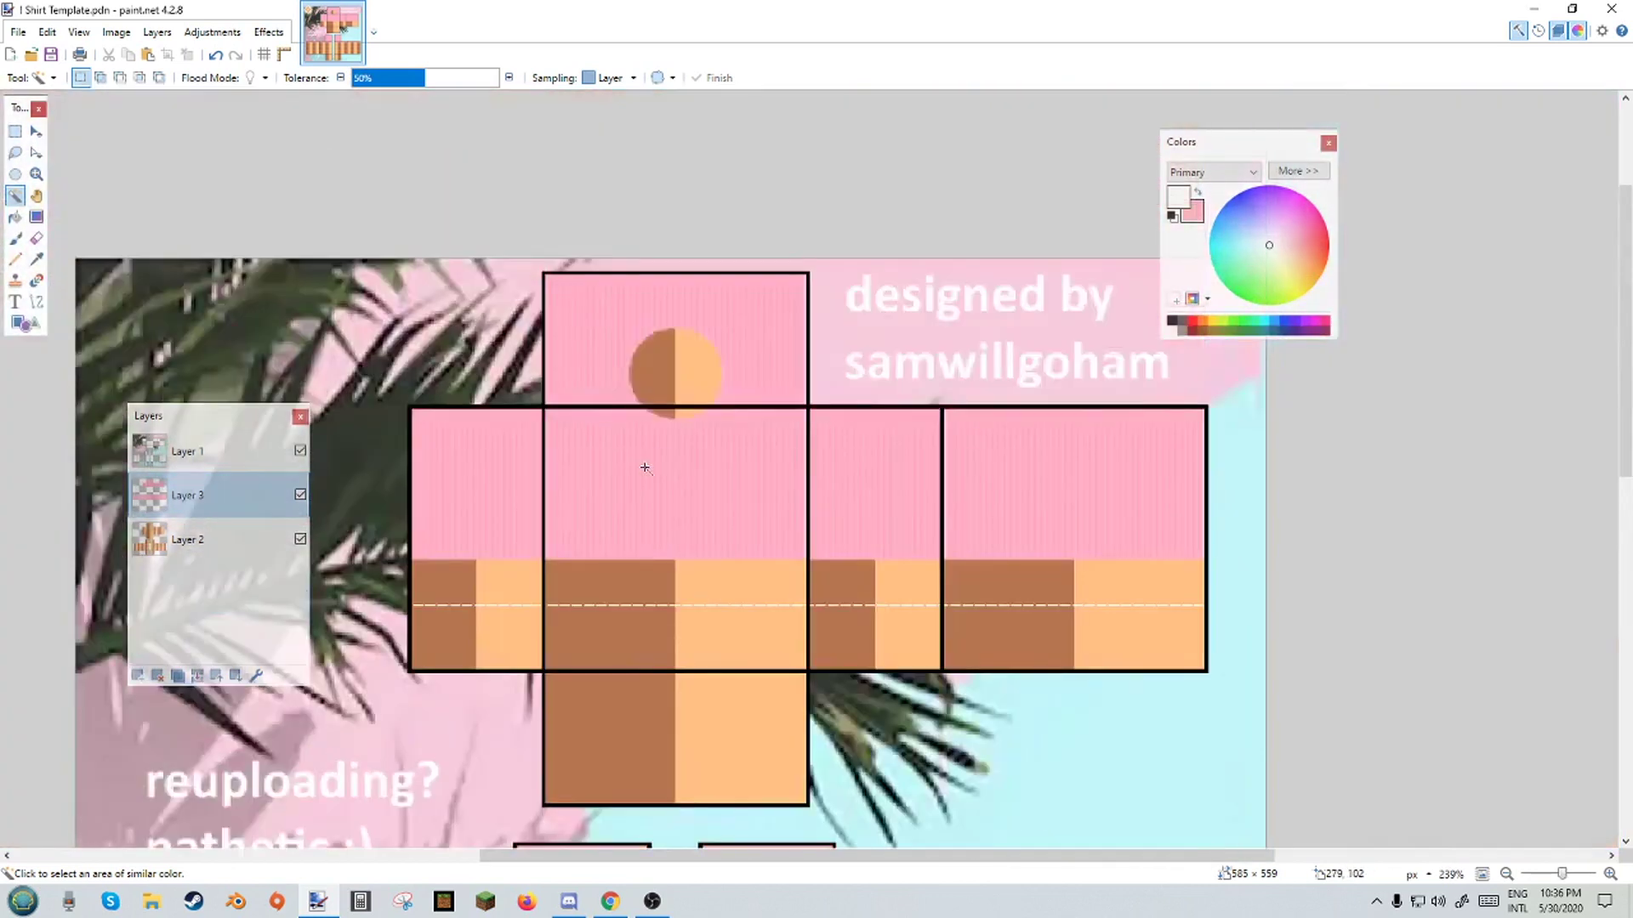
scroll(644, 467, up, 4)
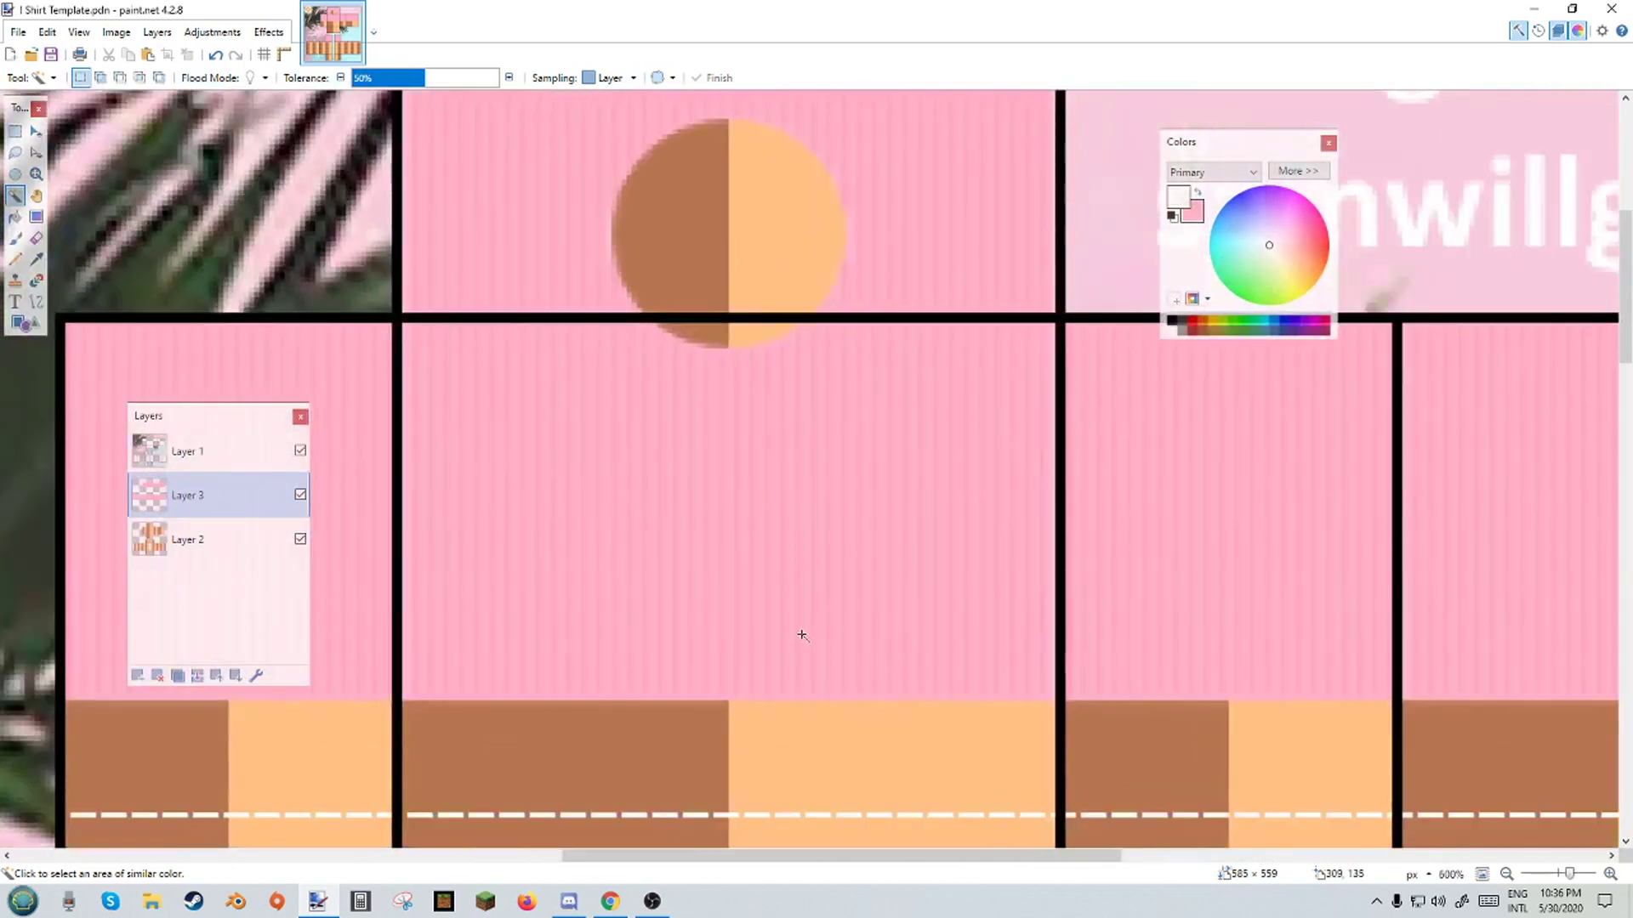
click(14, 131)
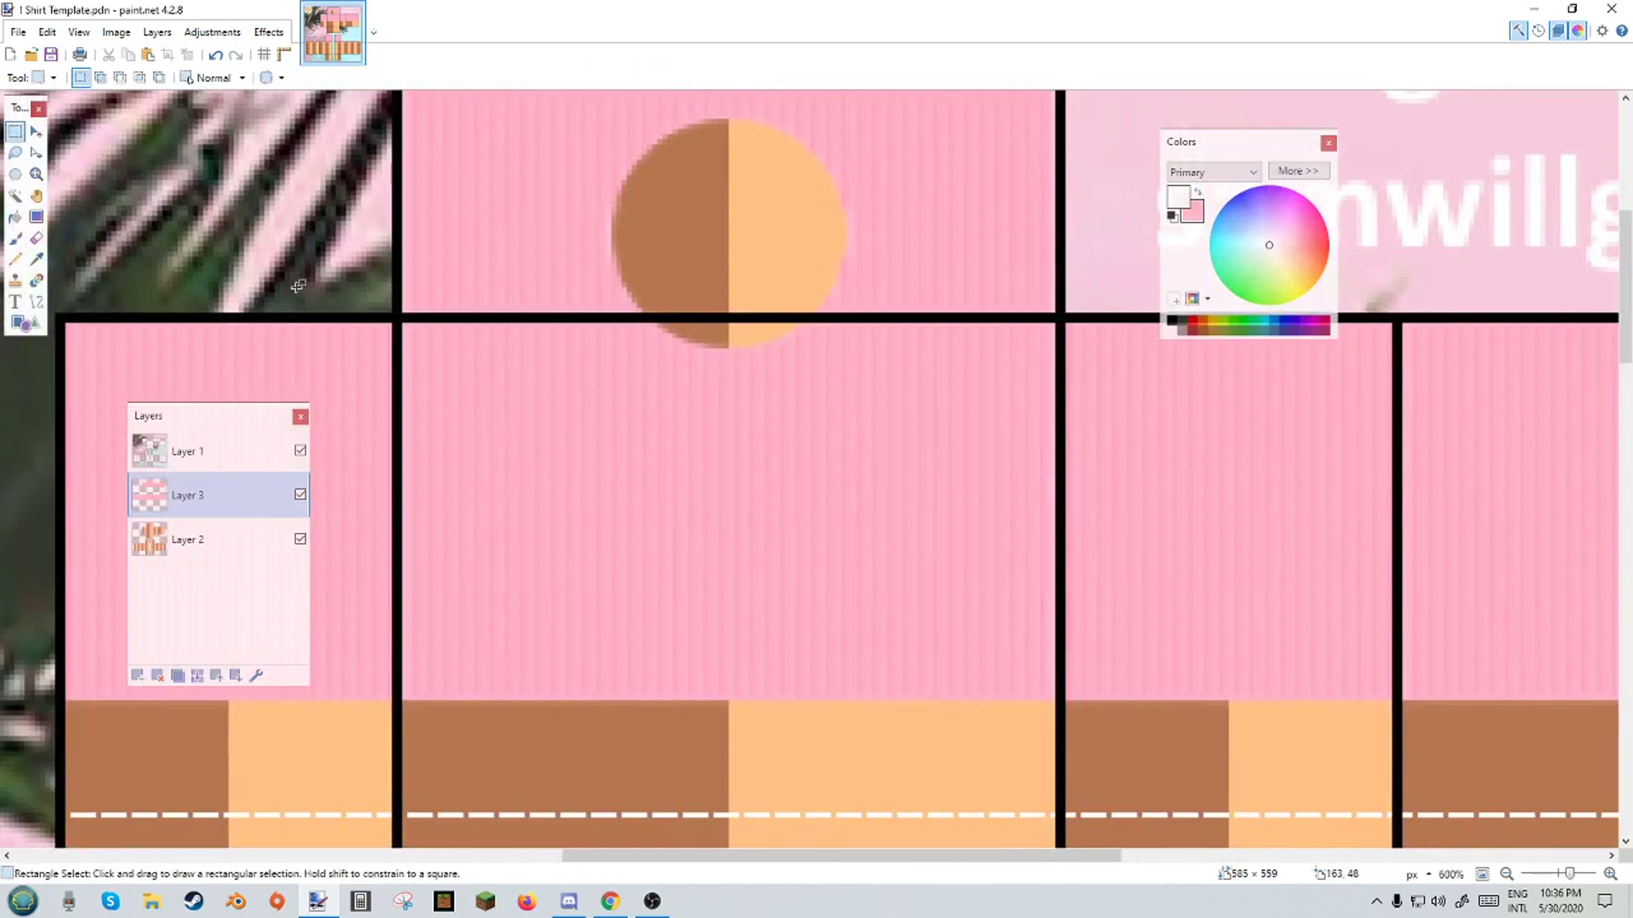
scroll(636, 400, up, 1)
scroll(636, 400, up, 1)
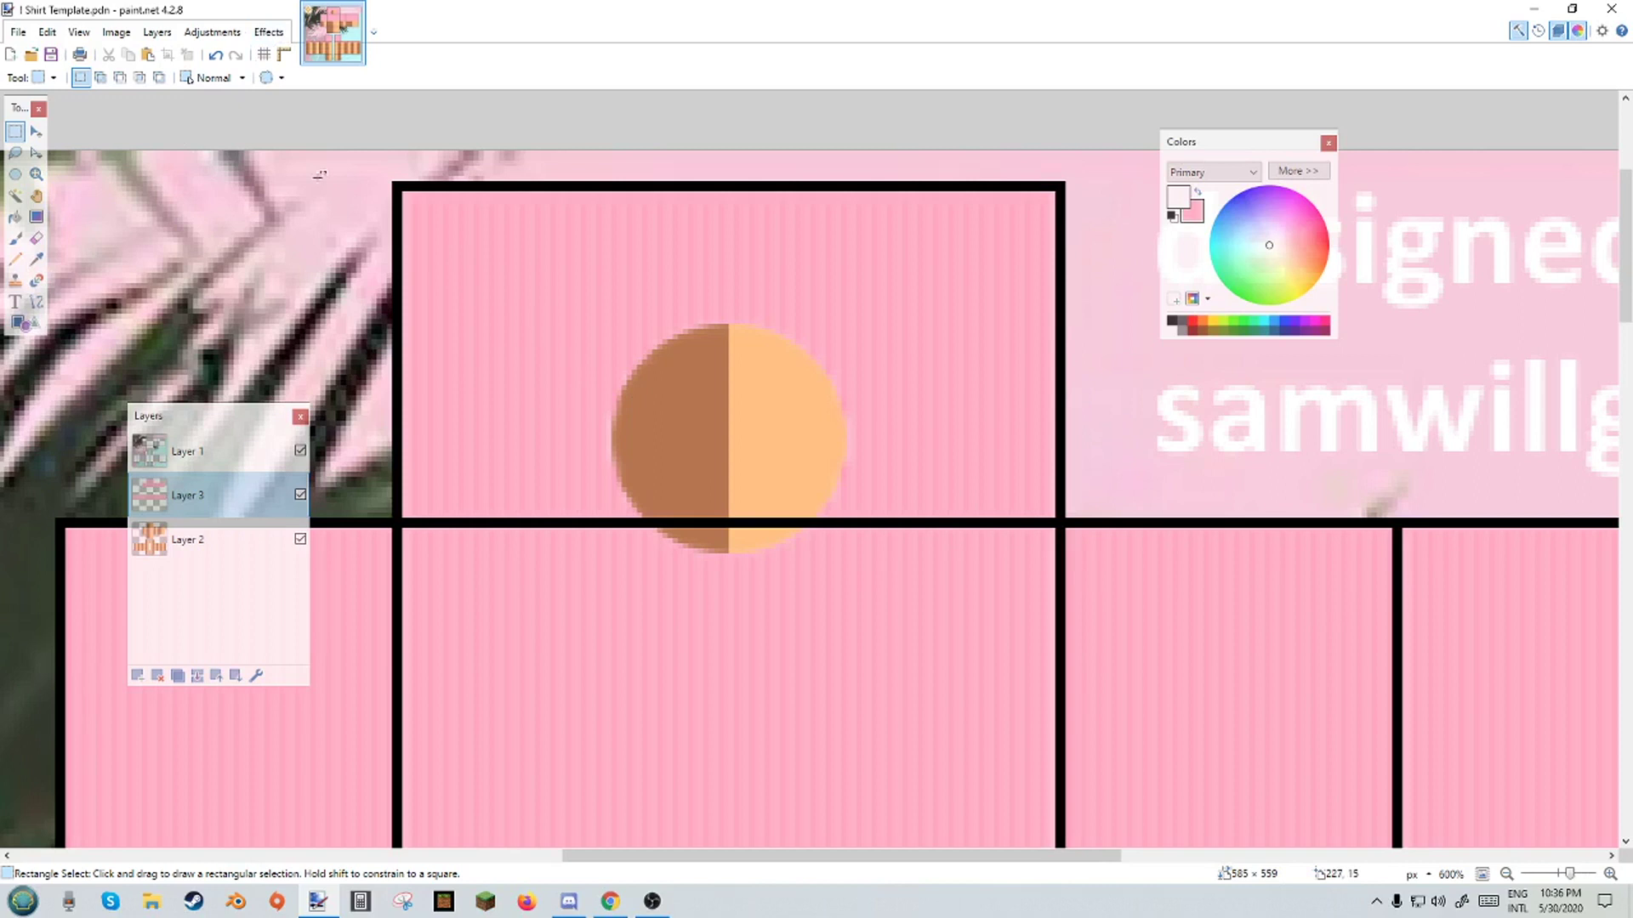
Preview an Outline Object effect on the circle, then cancel it without applying.
click(268, 31)
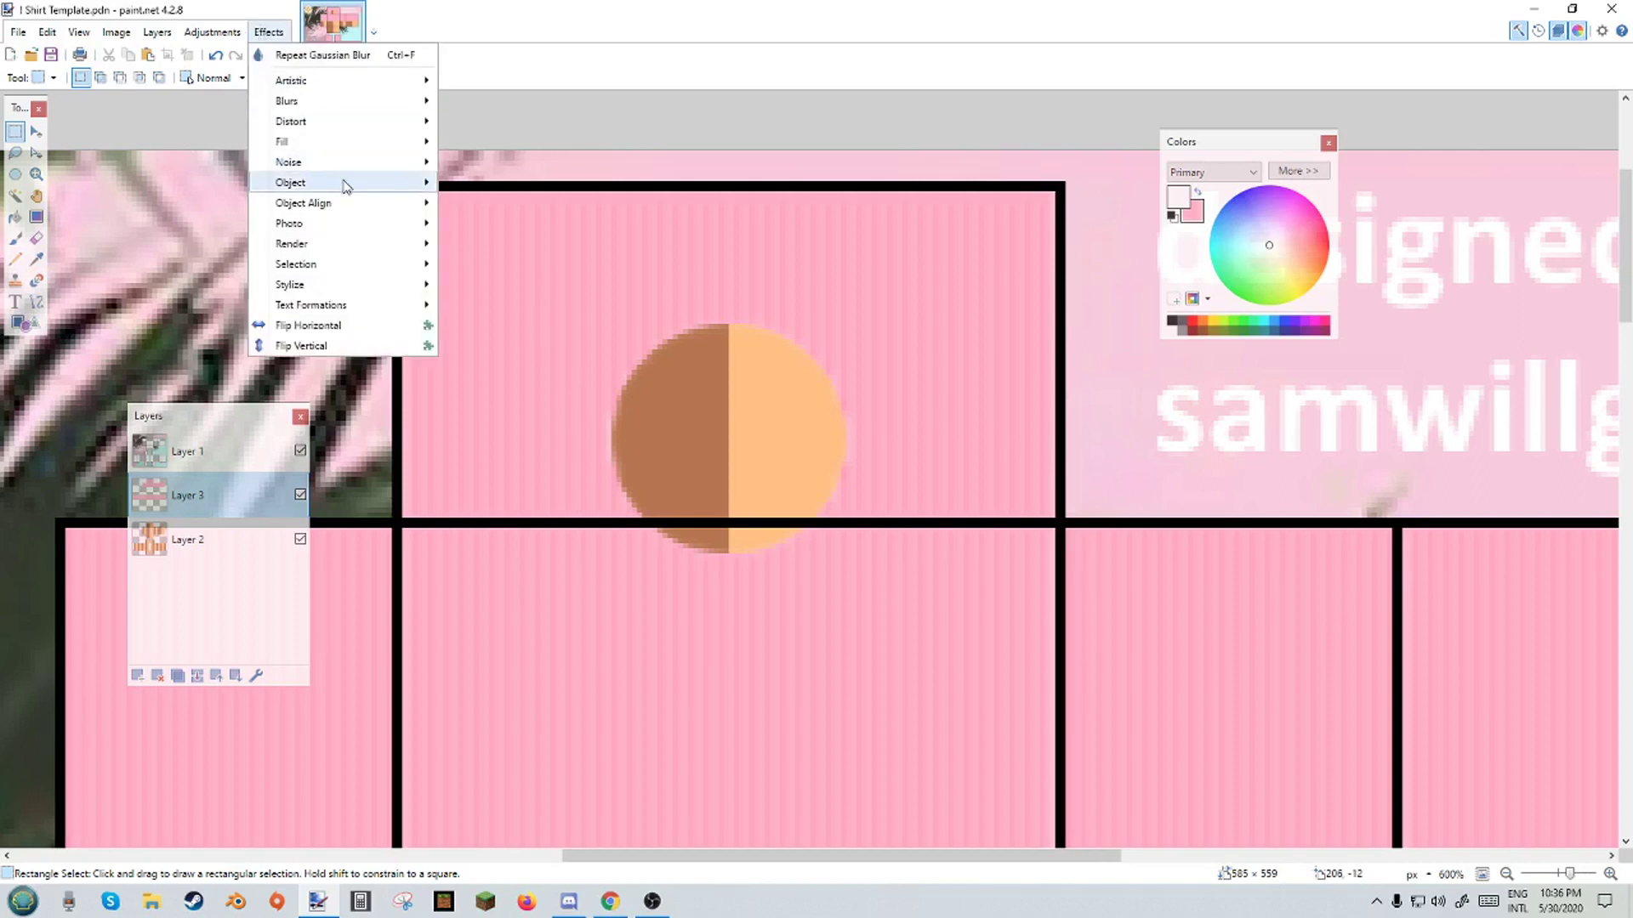
mouse_move(345, 186)
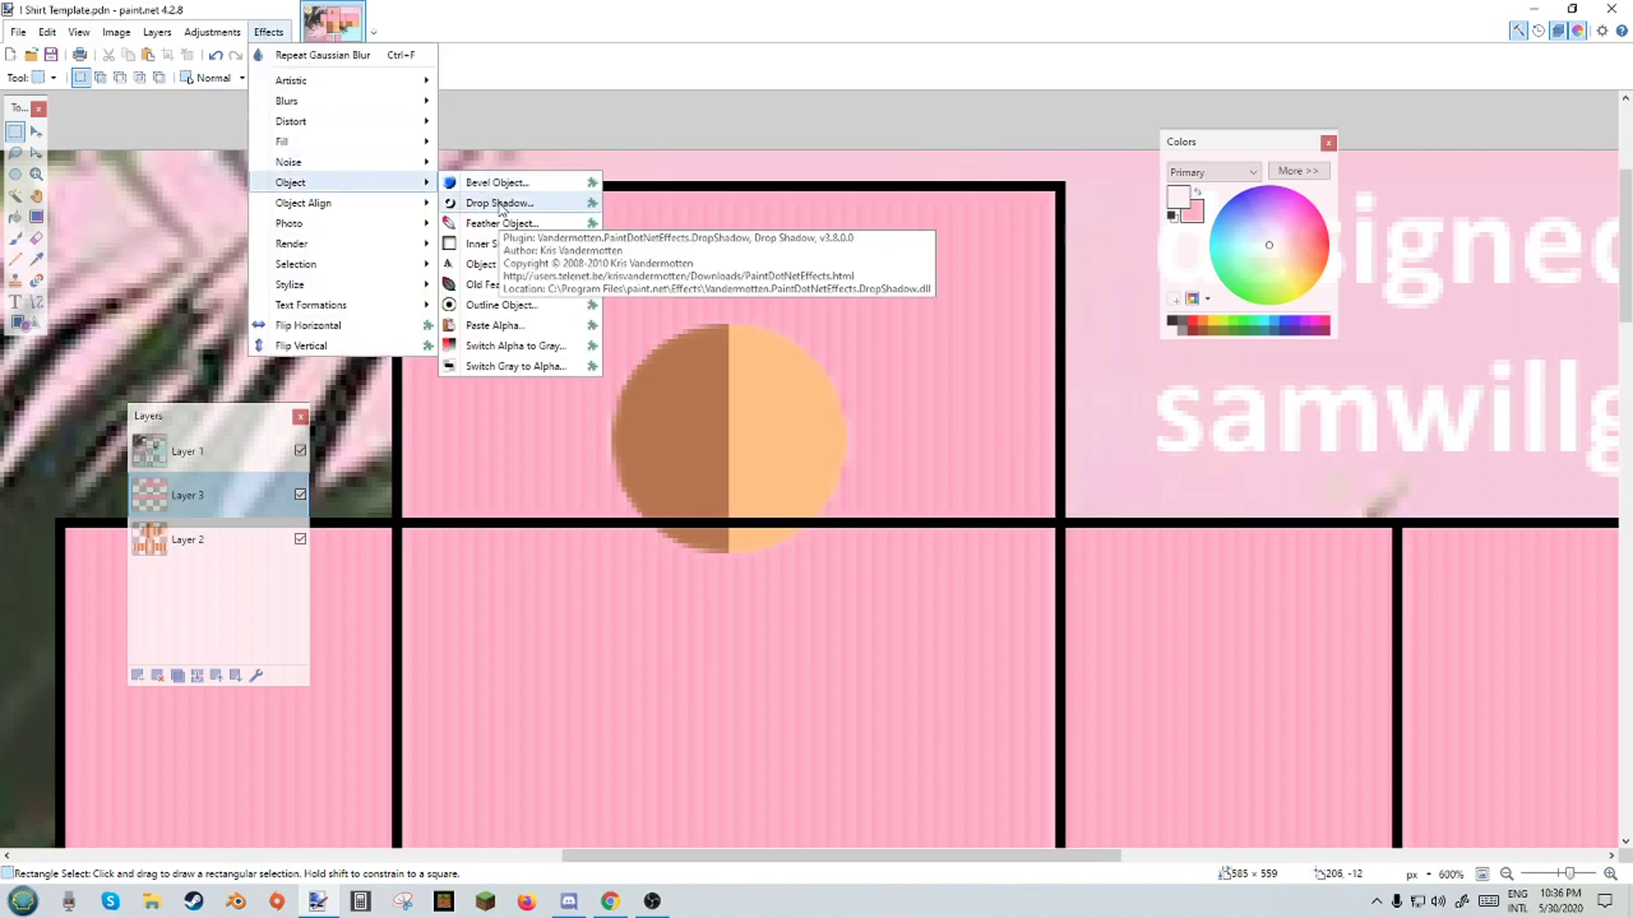
click(527, 305)
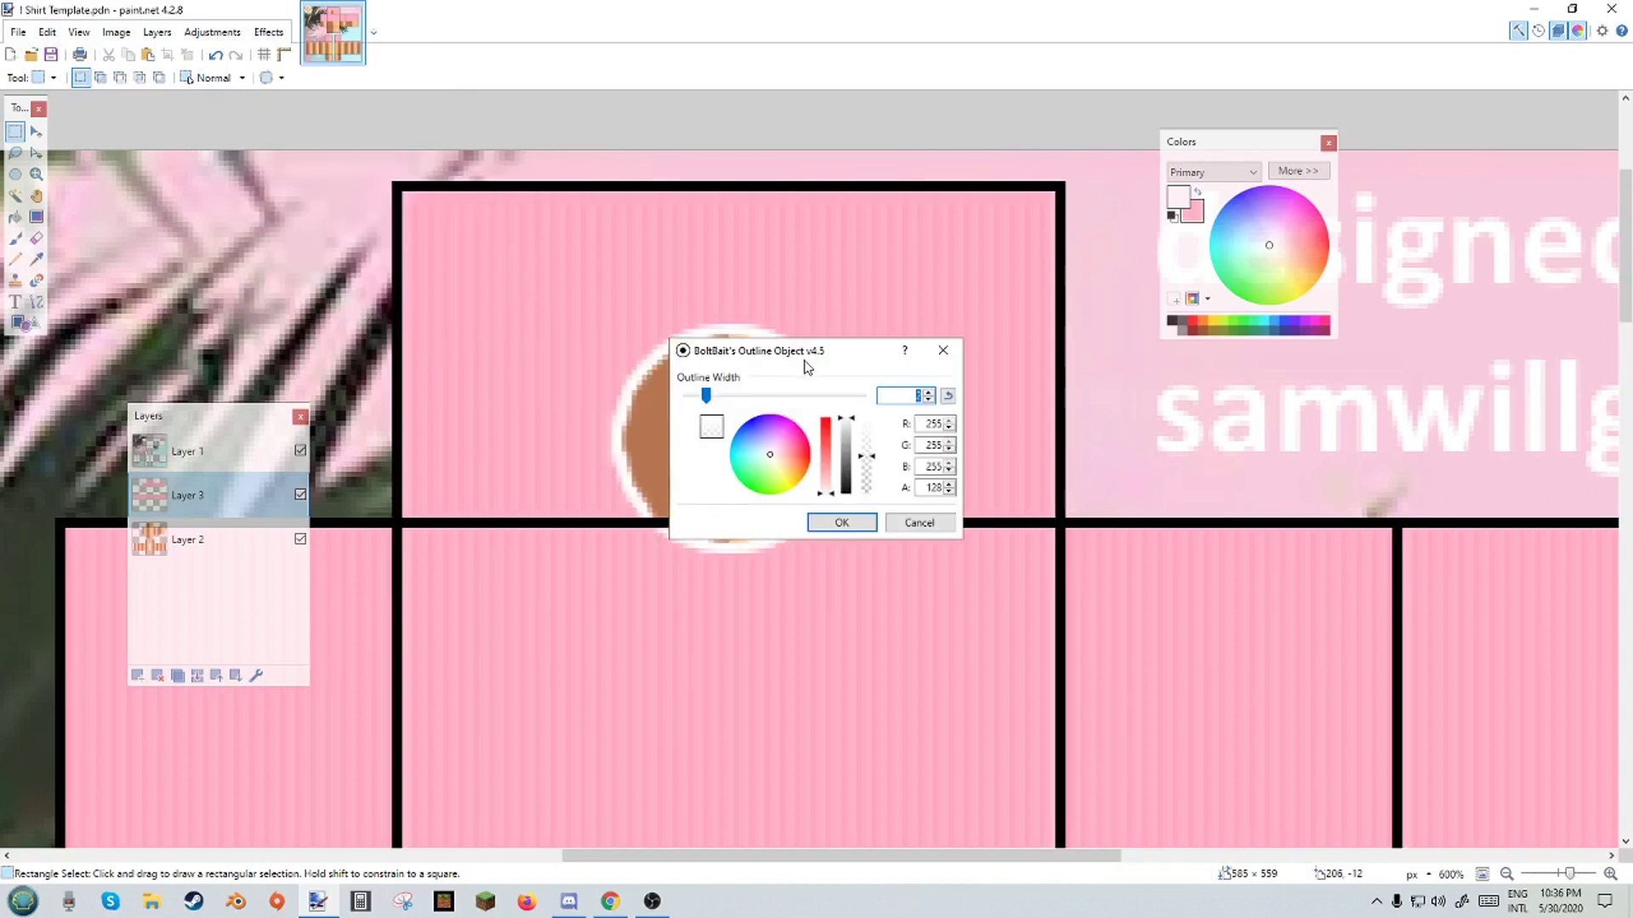
drag(808, 366, 1087, 519)
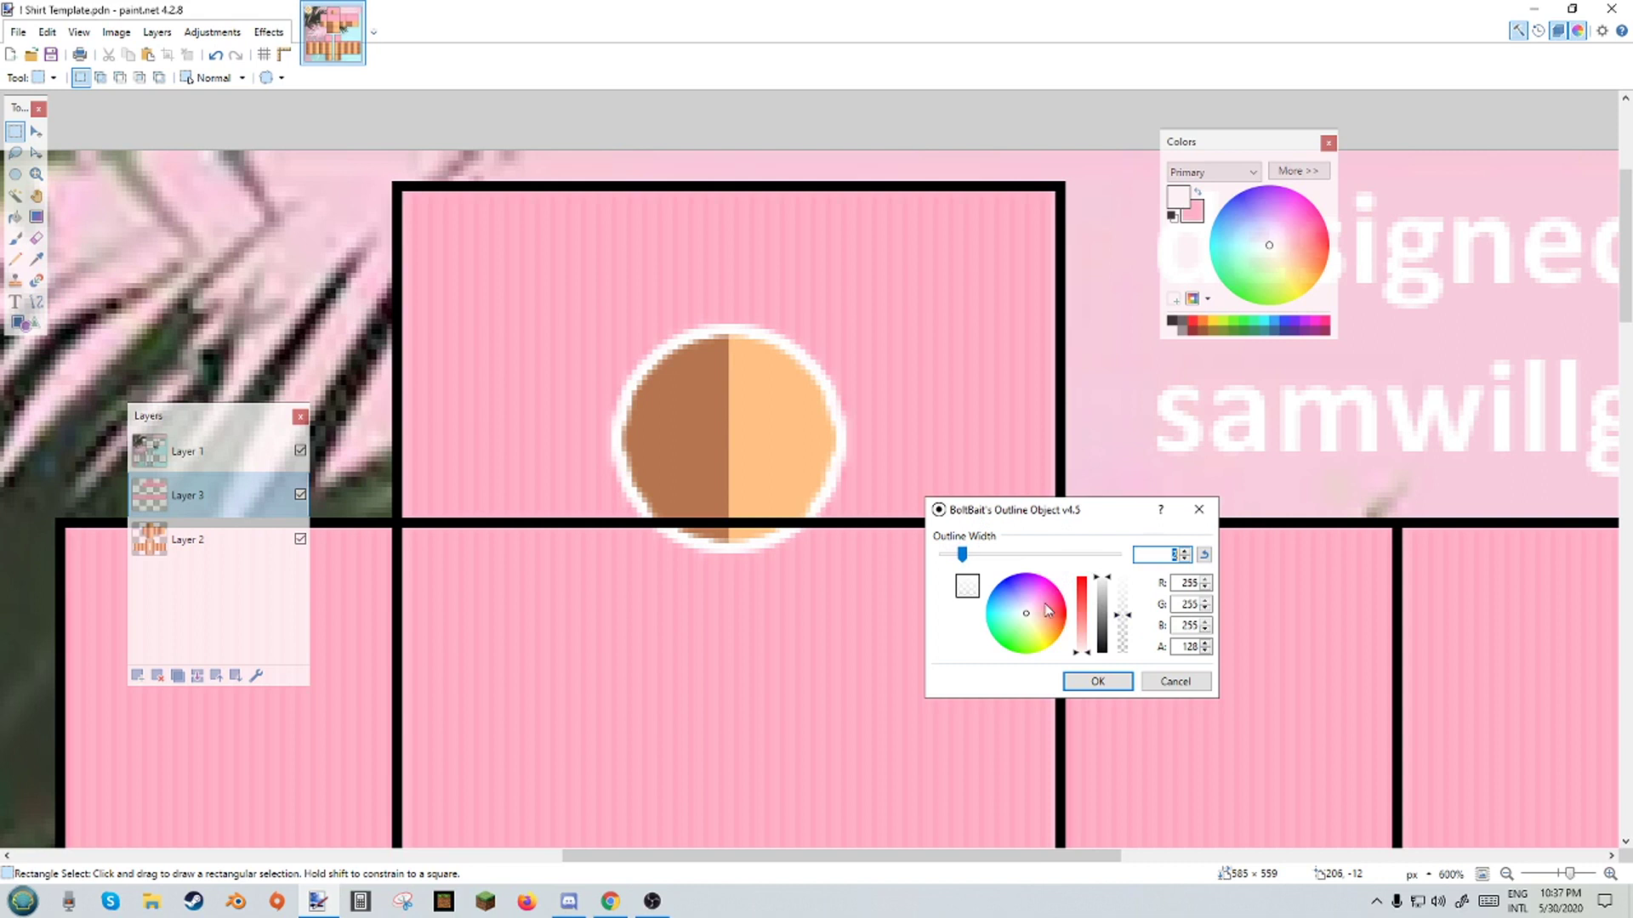
click(1175, 681)
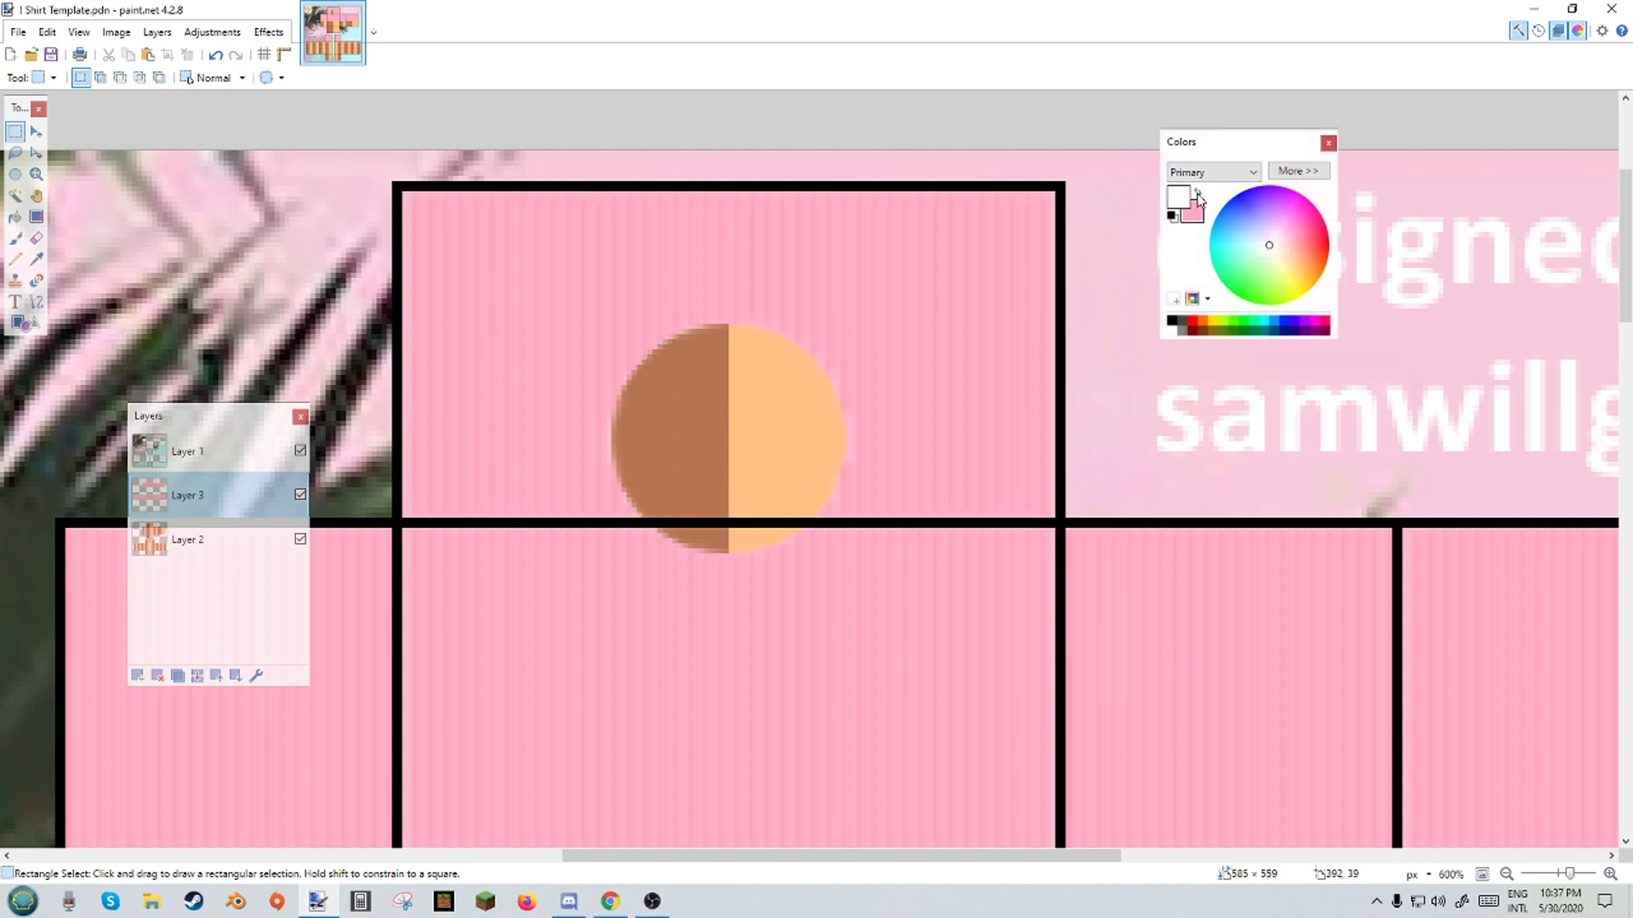
Make pink primary and outline the neck circle with a 2-pixel darker pink Outline Object.
key(x)
click(268, 31)
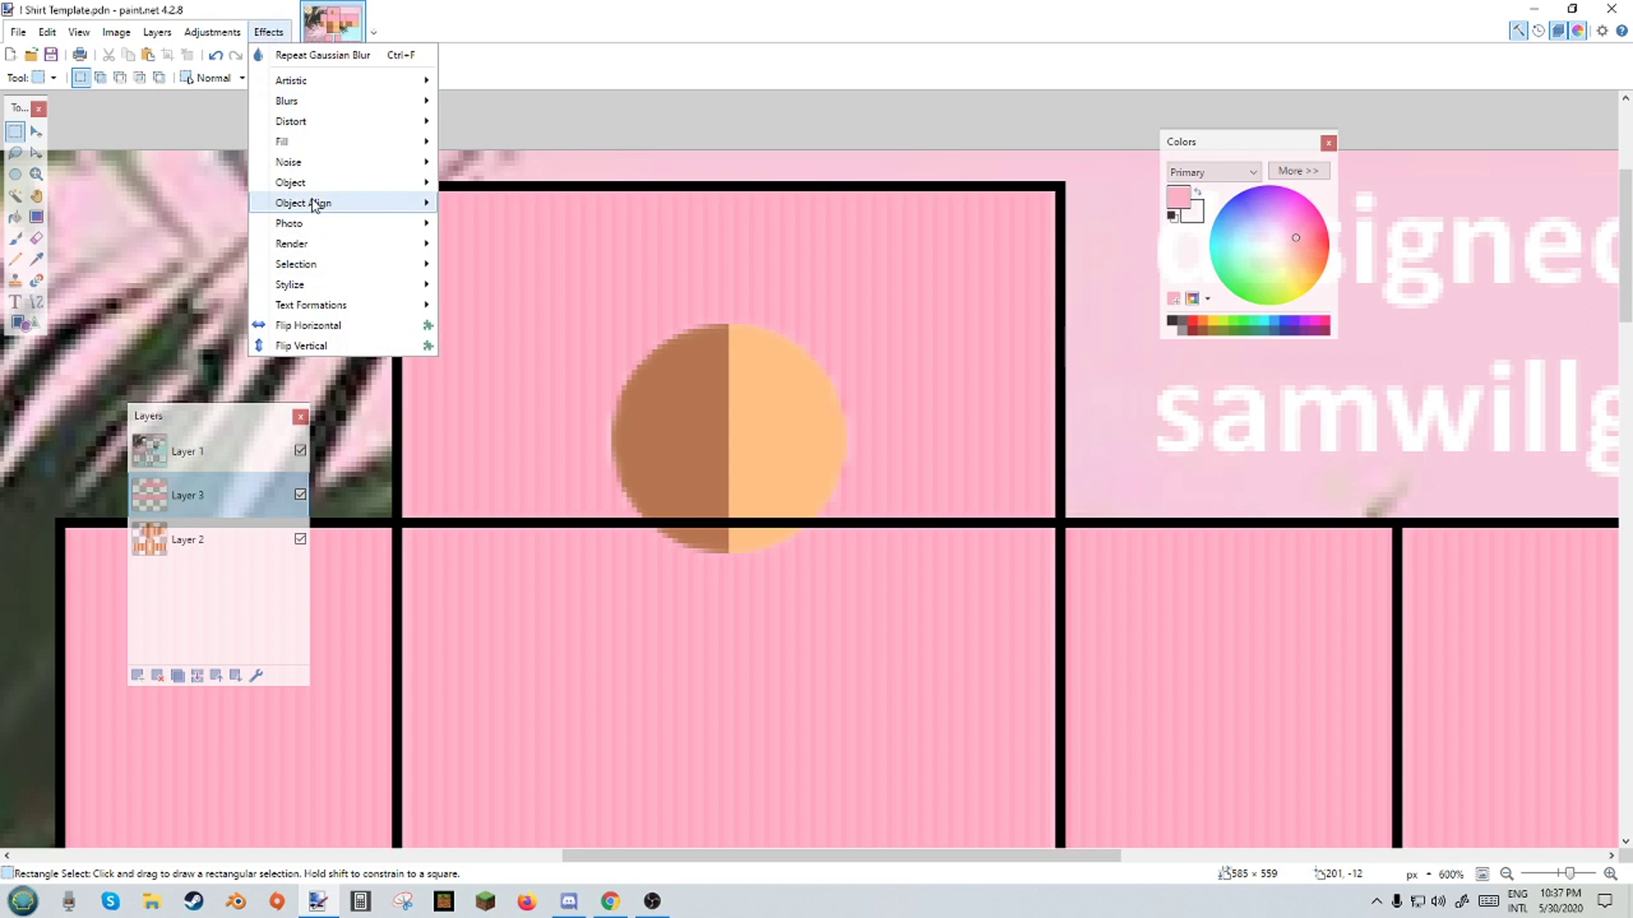
mouse_move(321, 183)
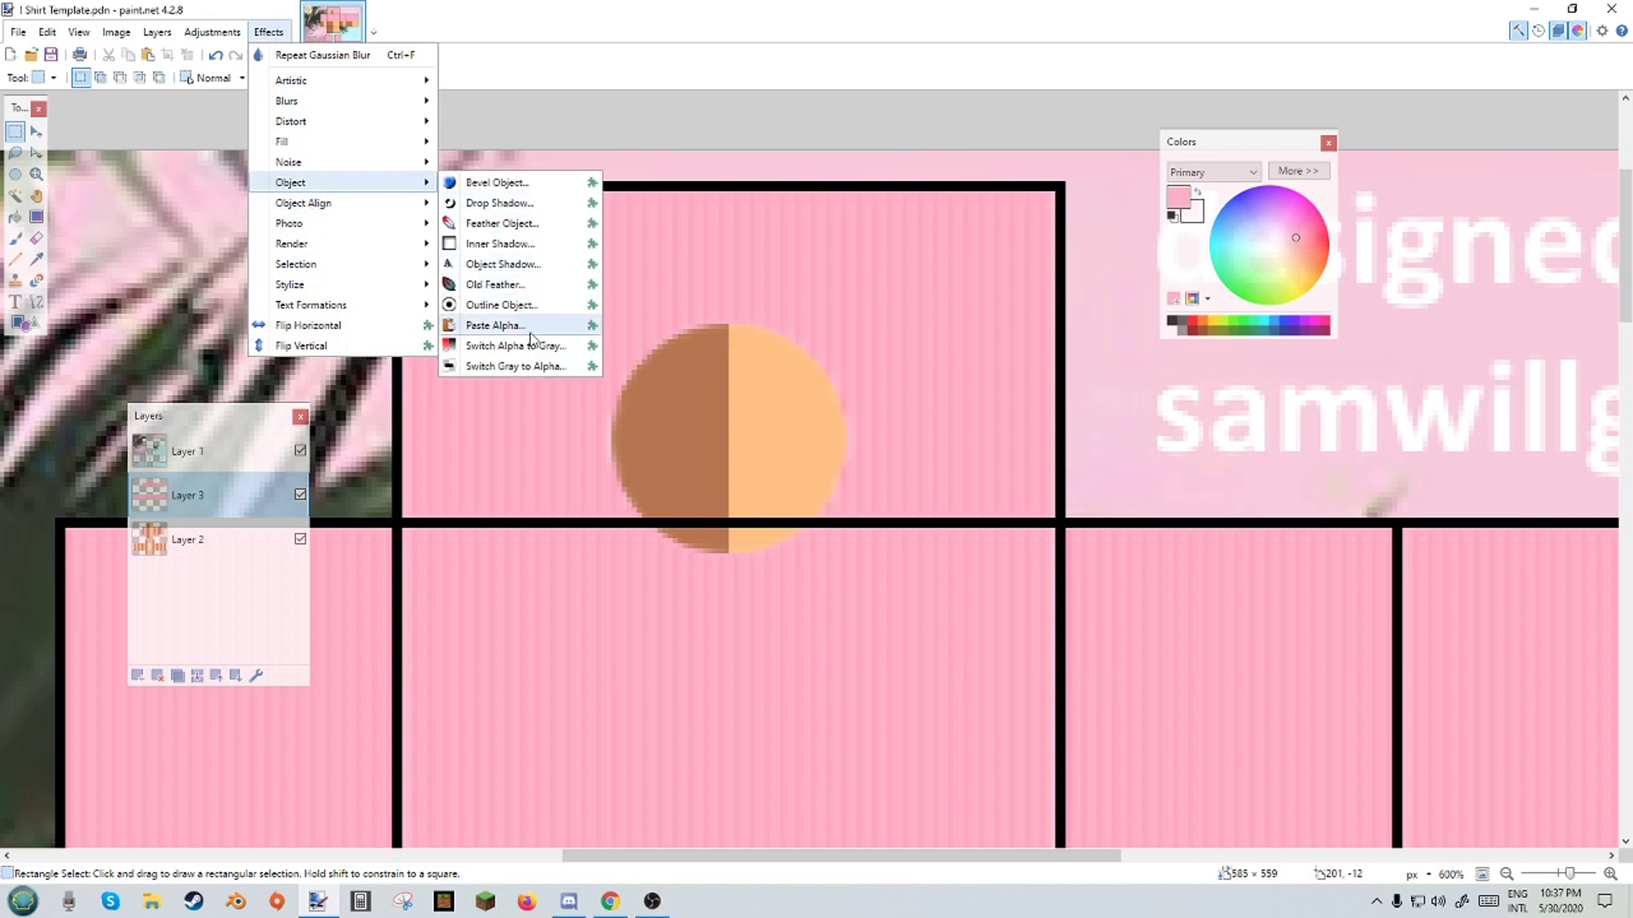
click(521, 307)
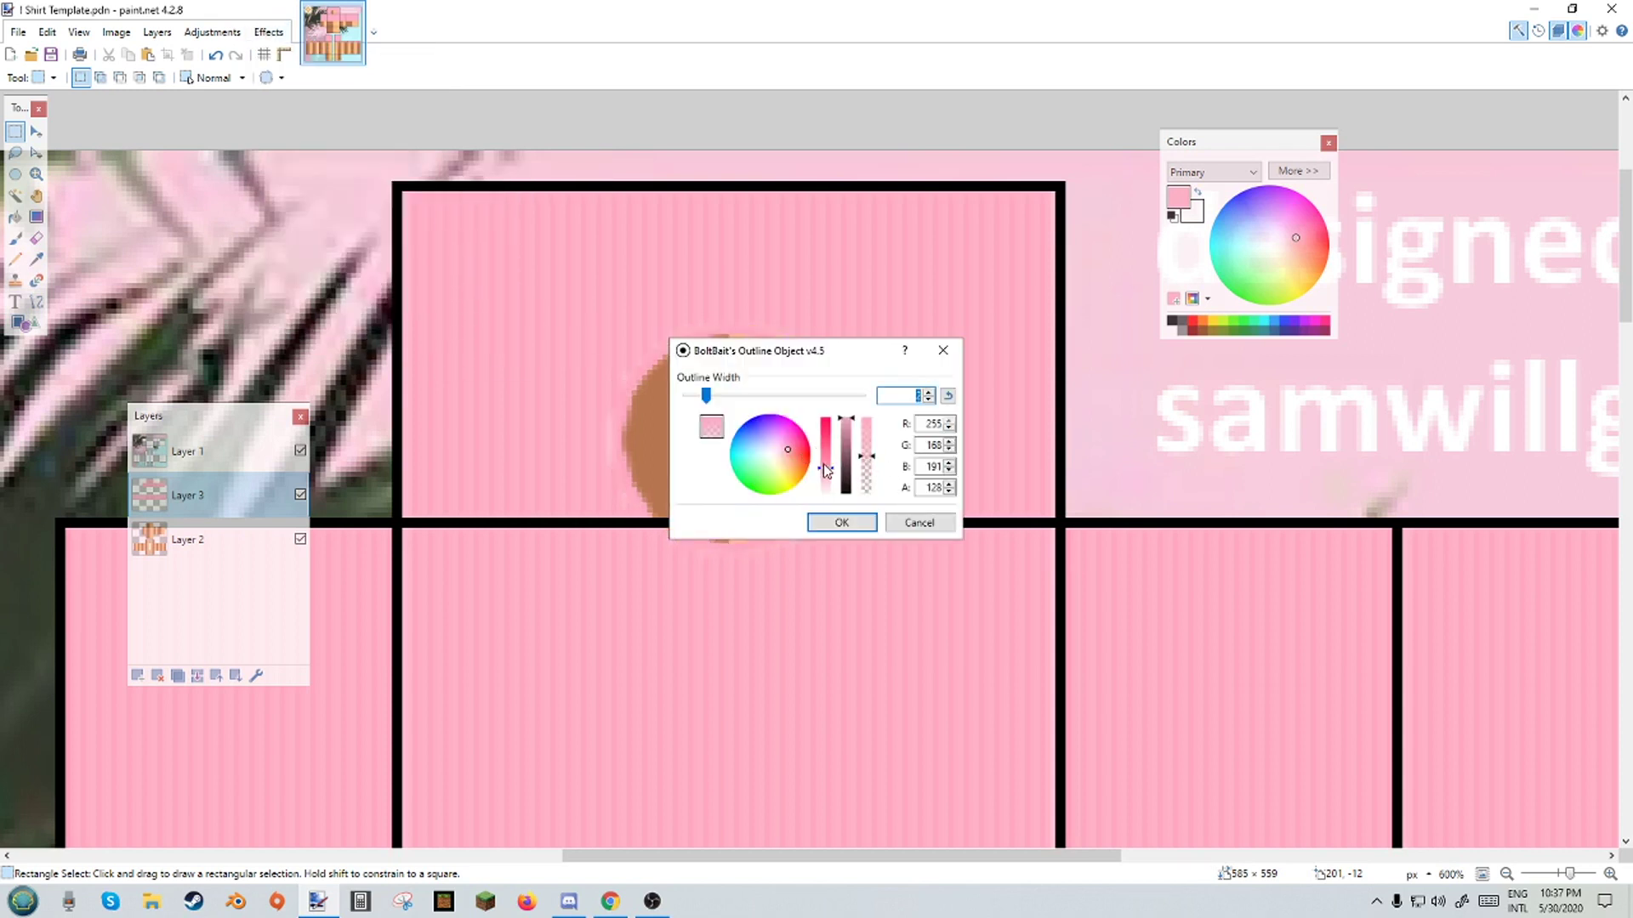
drag(823, 463, 847, 425)
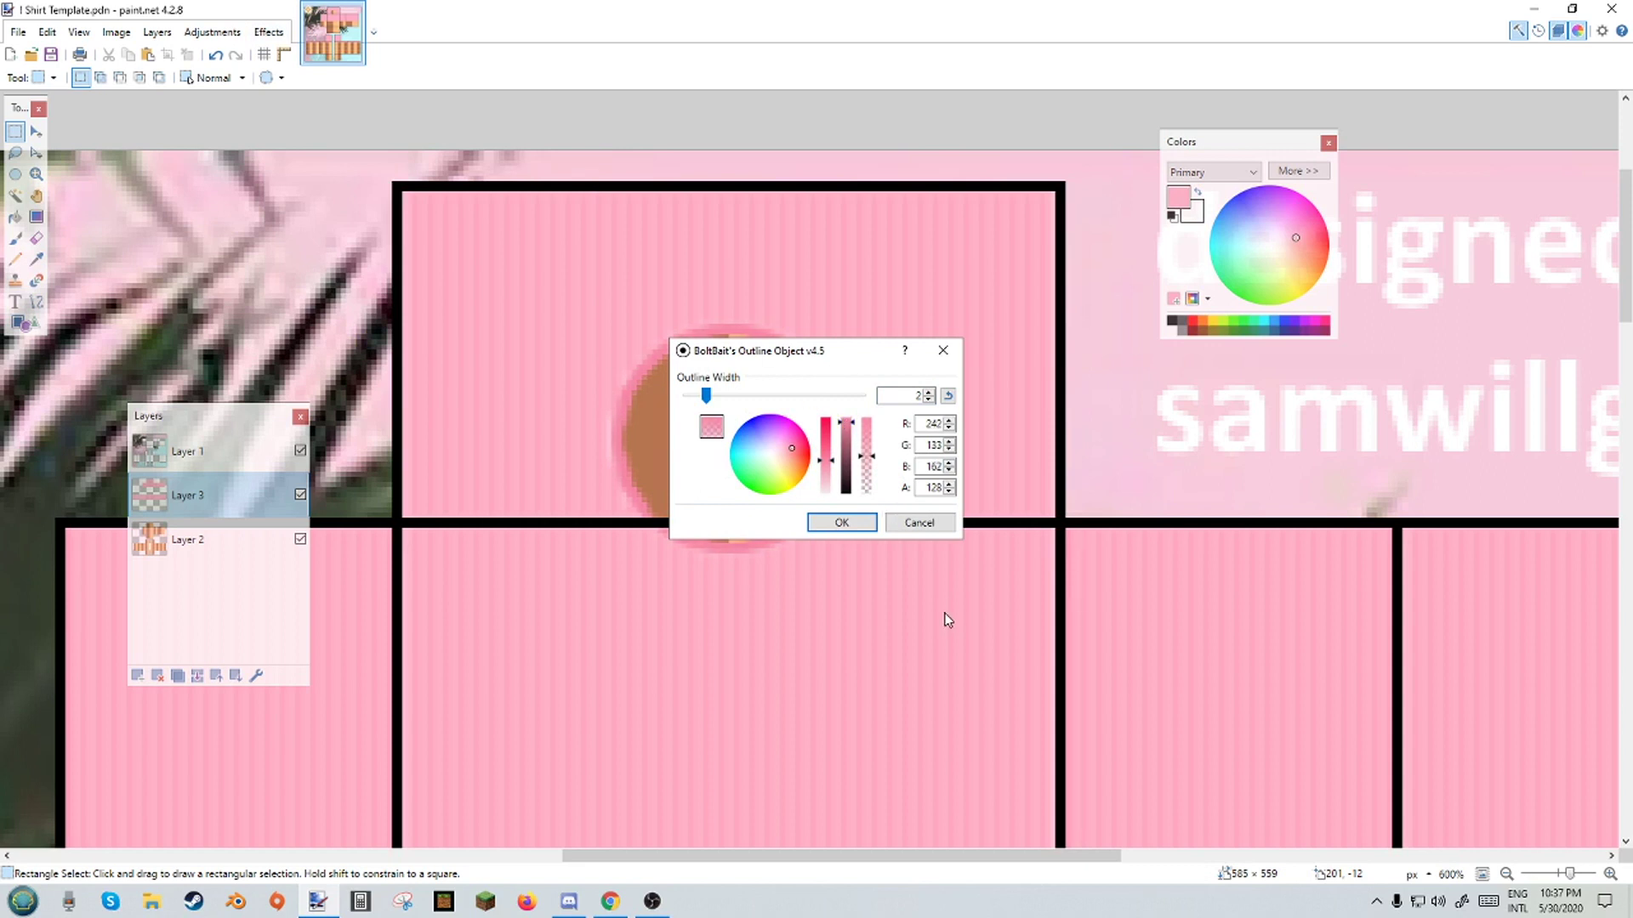
click(841, 523)
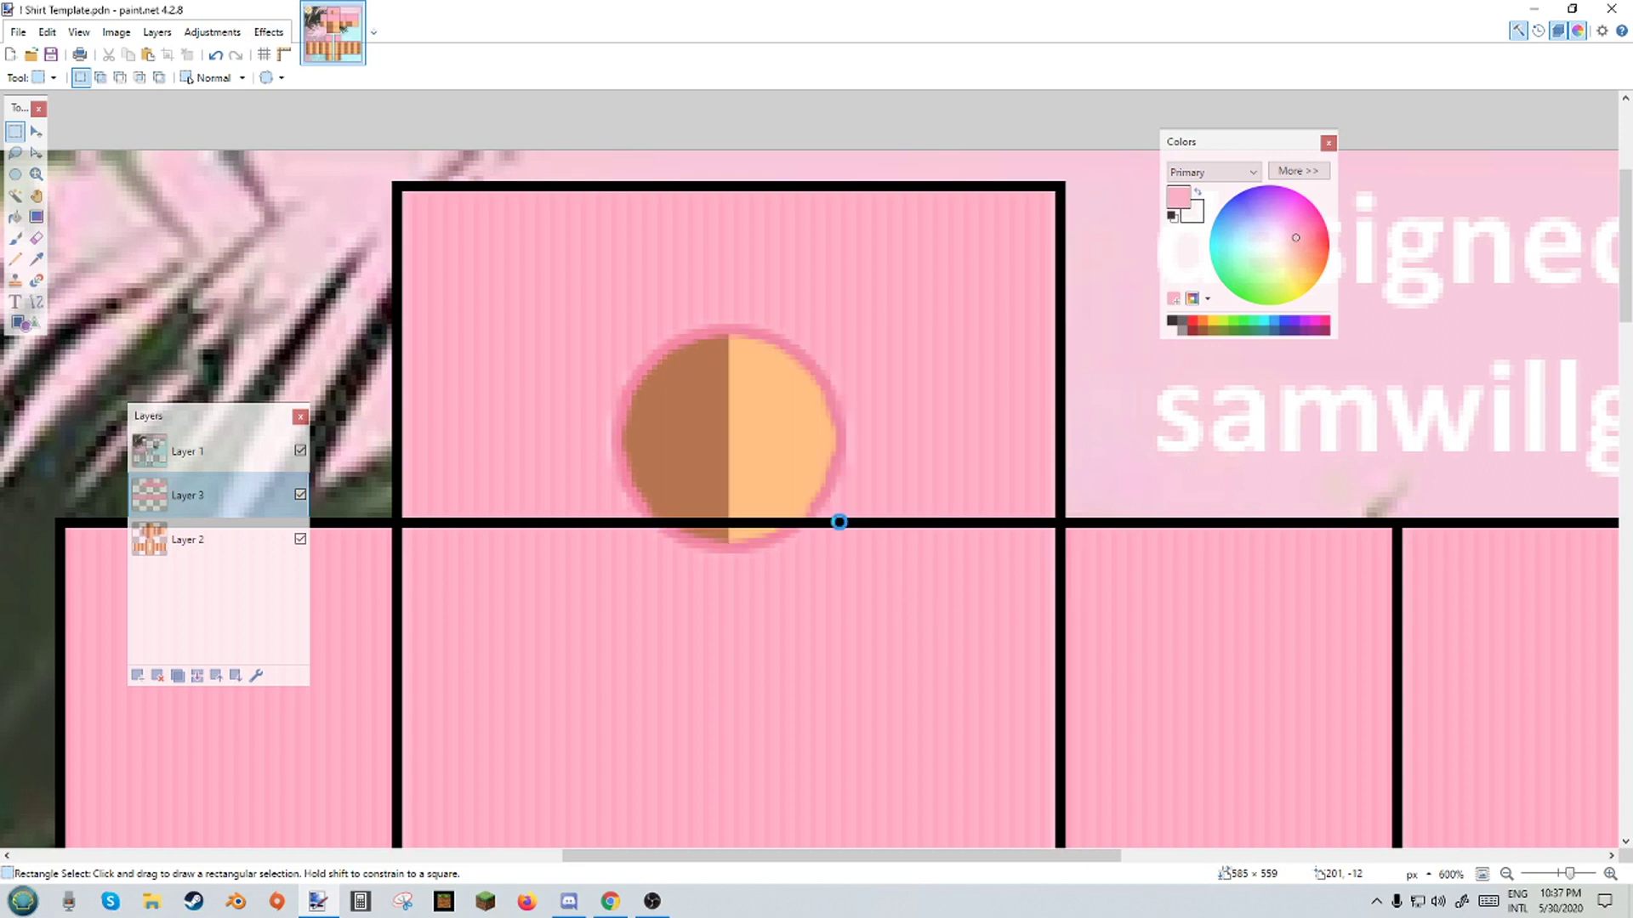
scroll(553, 627, down, 5)
scroll(554, 627, down, 6)
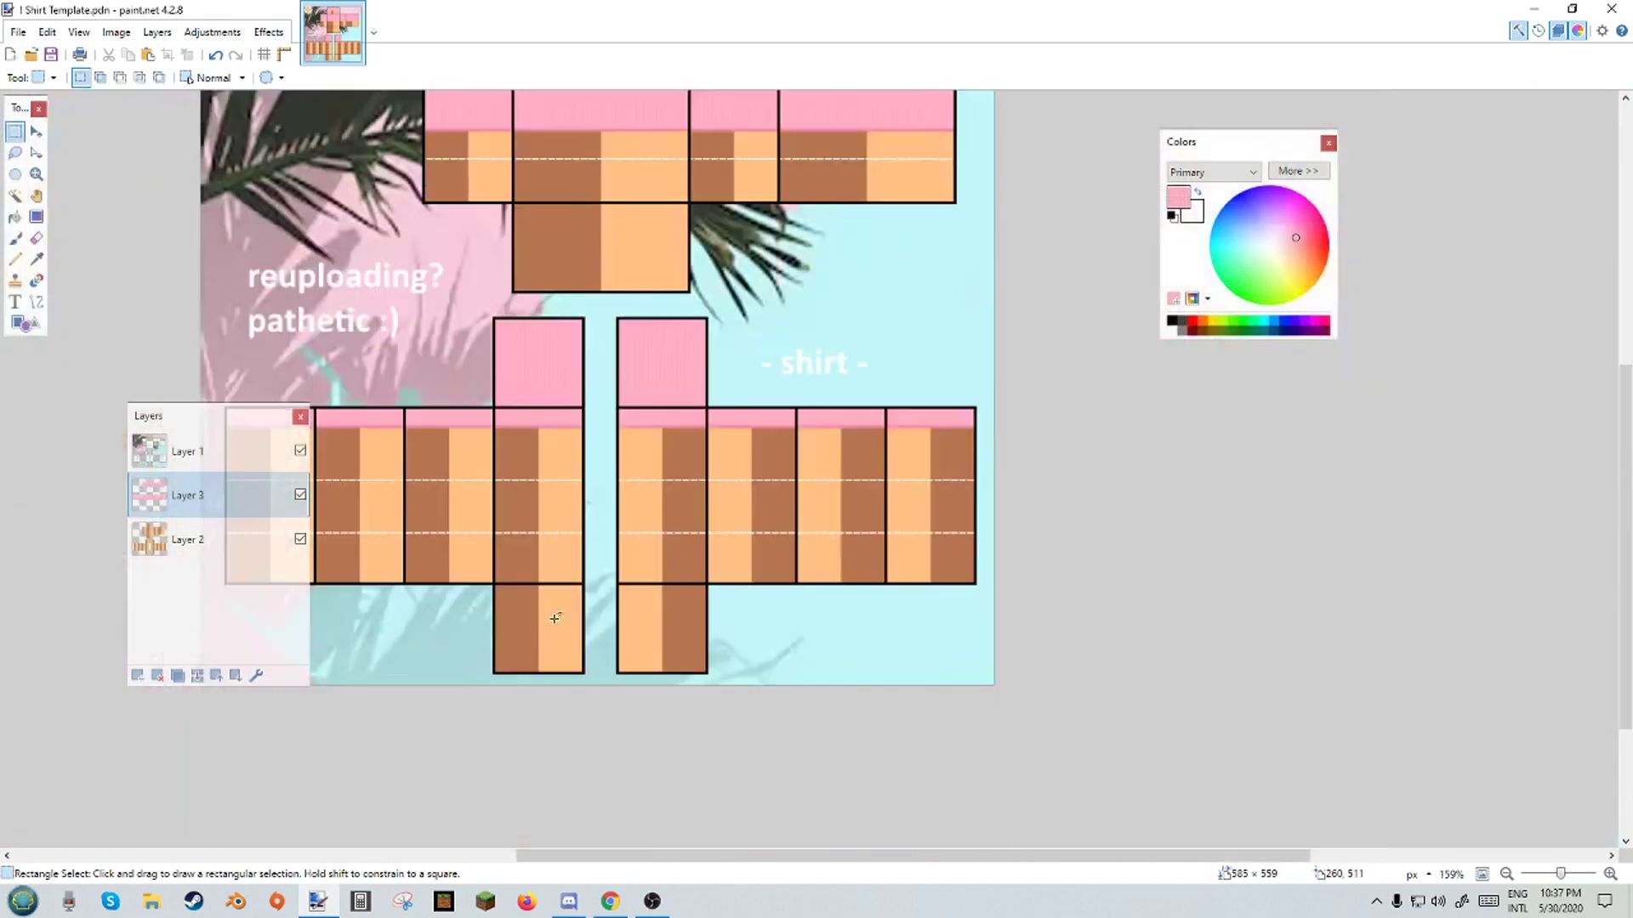
scroll(549, 510, up, 2)
scroll(540, 367, up, 5)
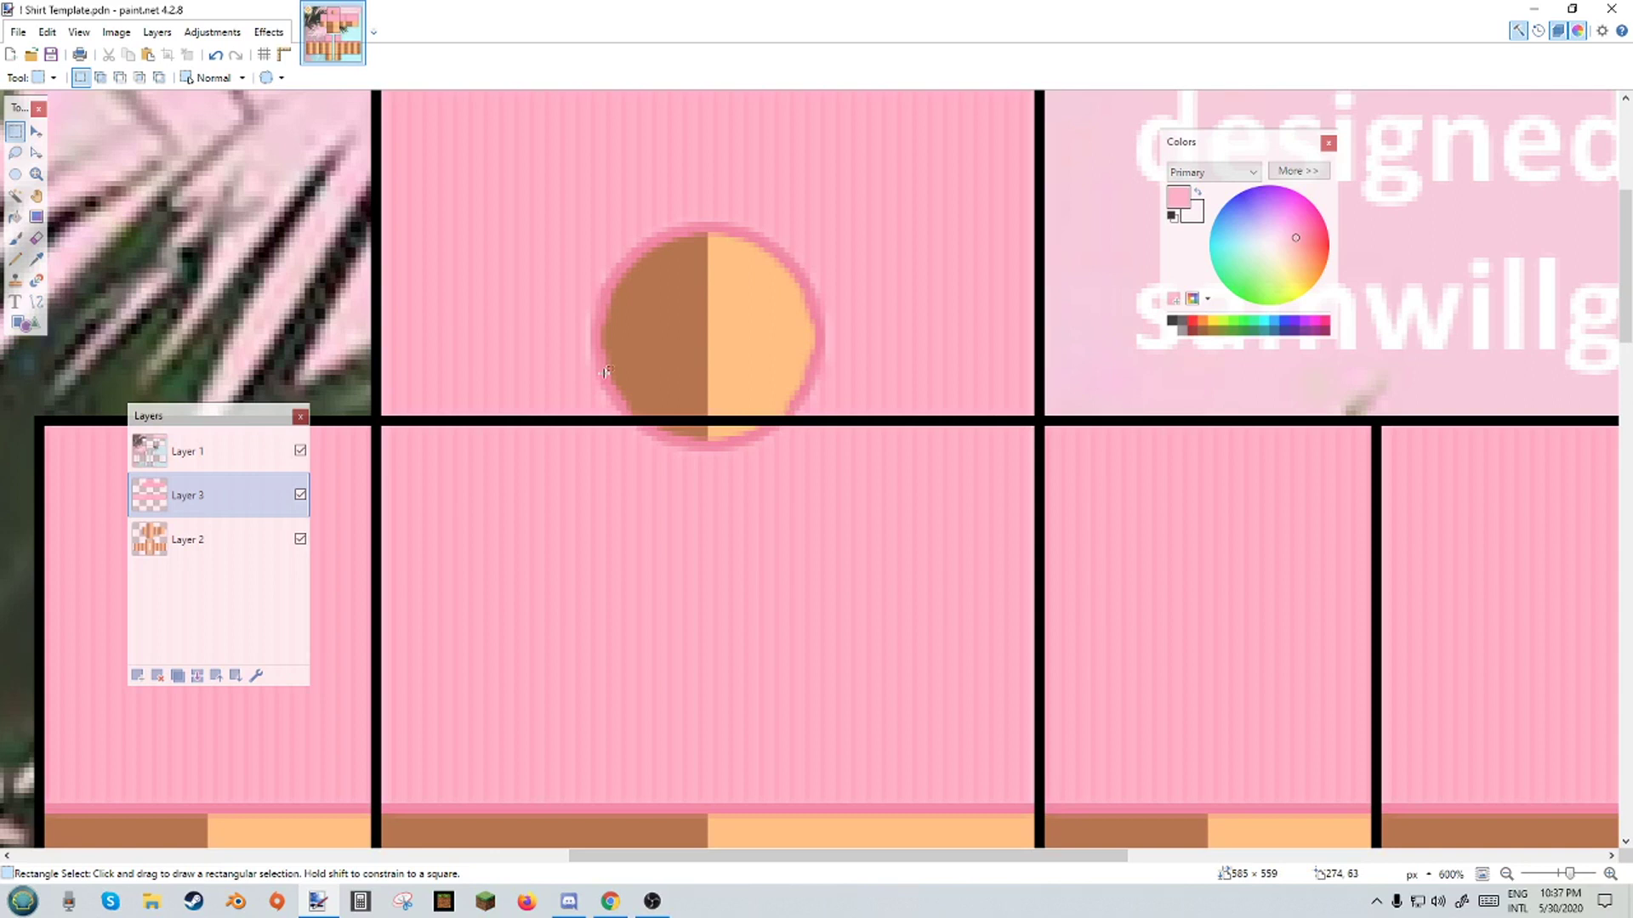
scroll(732, 535, down, 1)
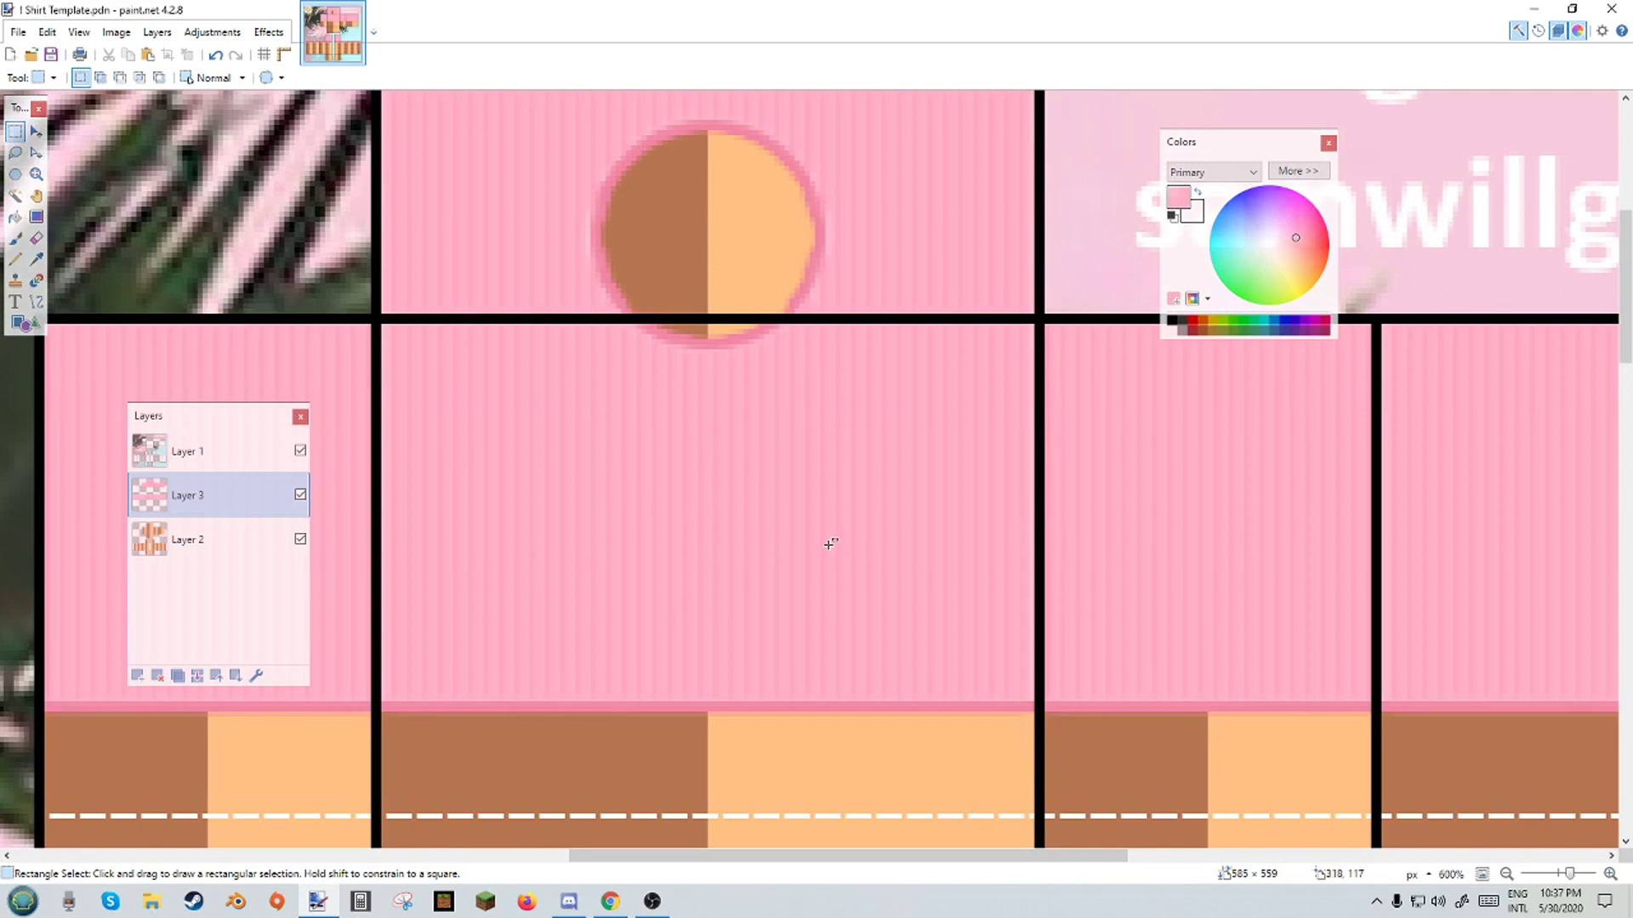
scroll(830, 542, down, 2)
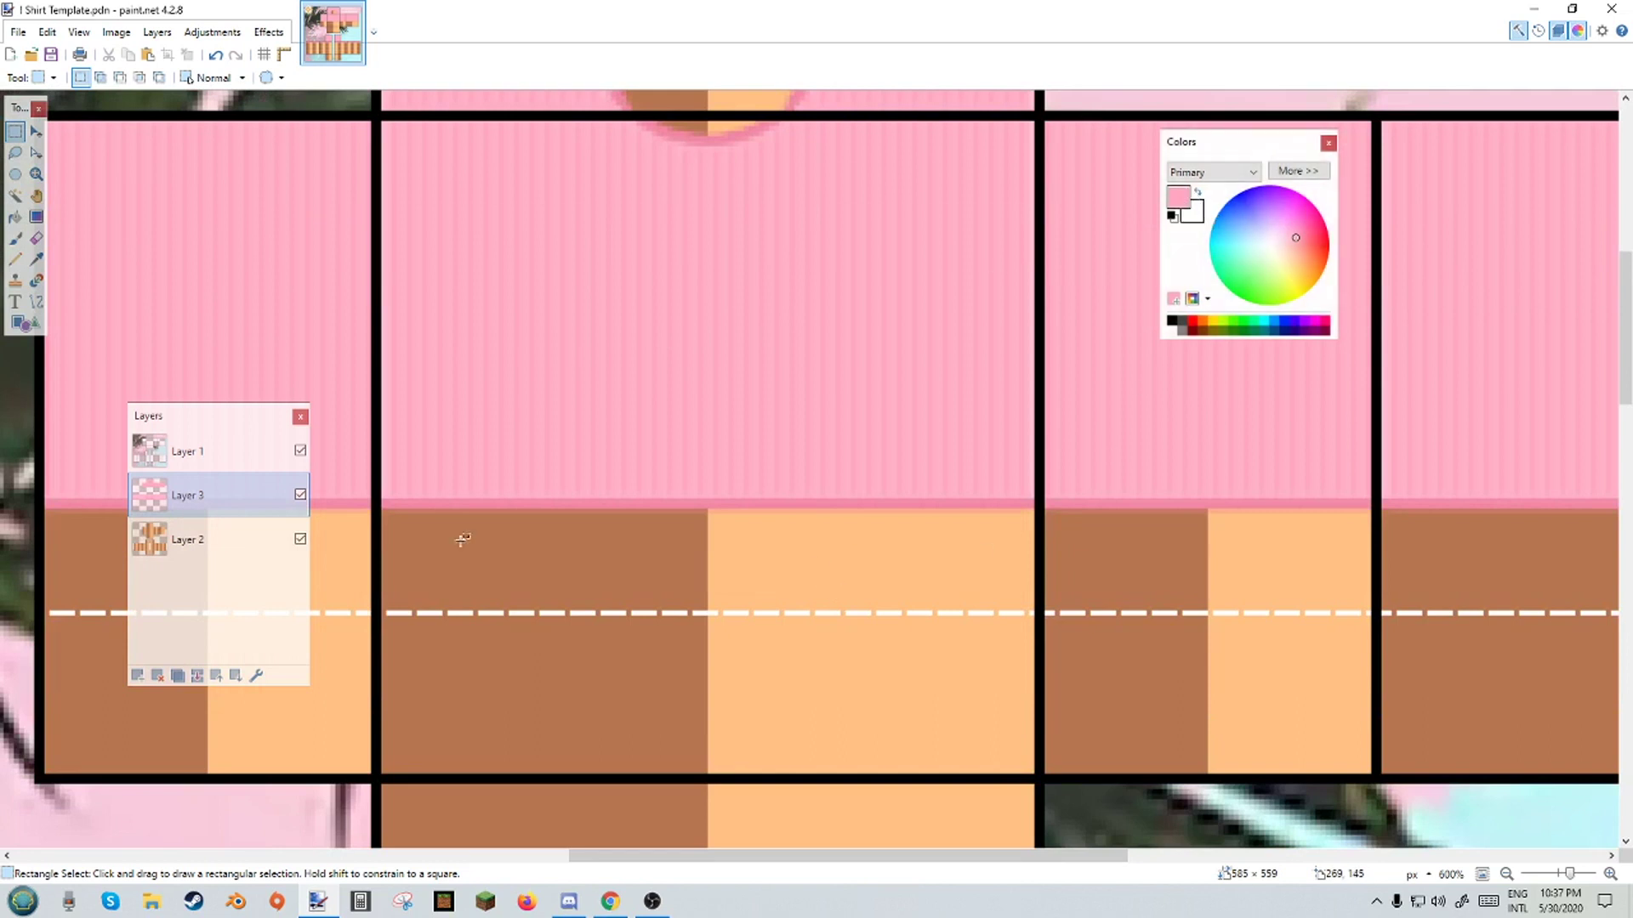
drag(387, 770, 566, 555)
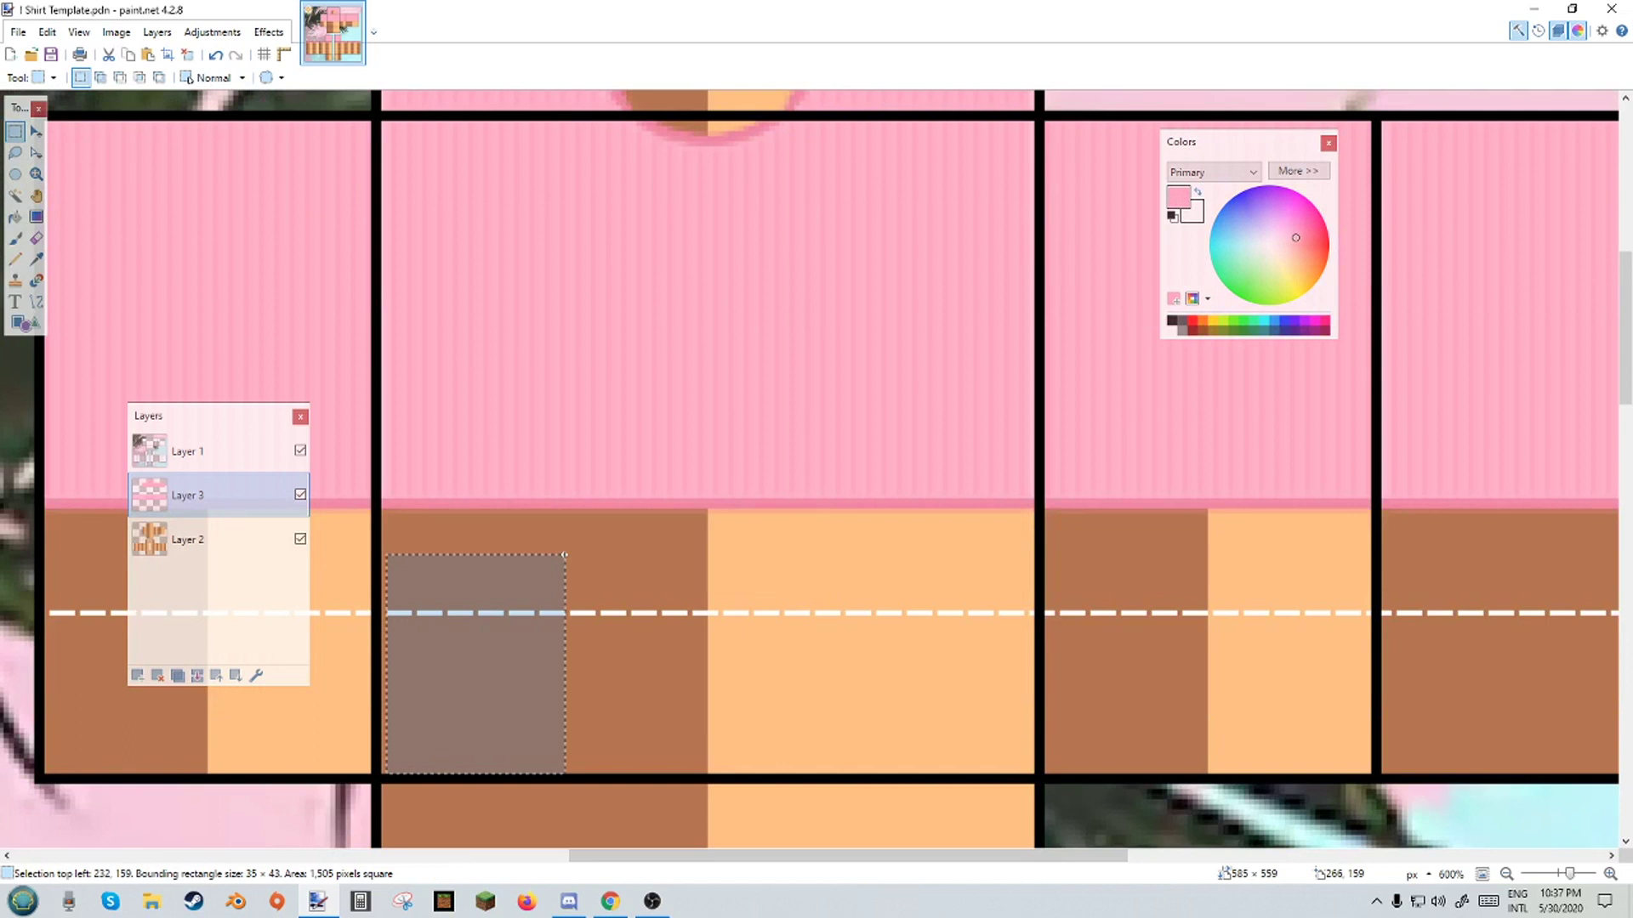
key(BackSpace)
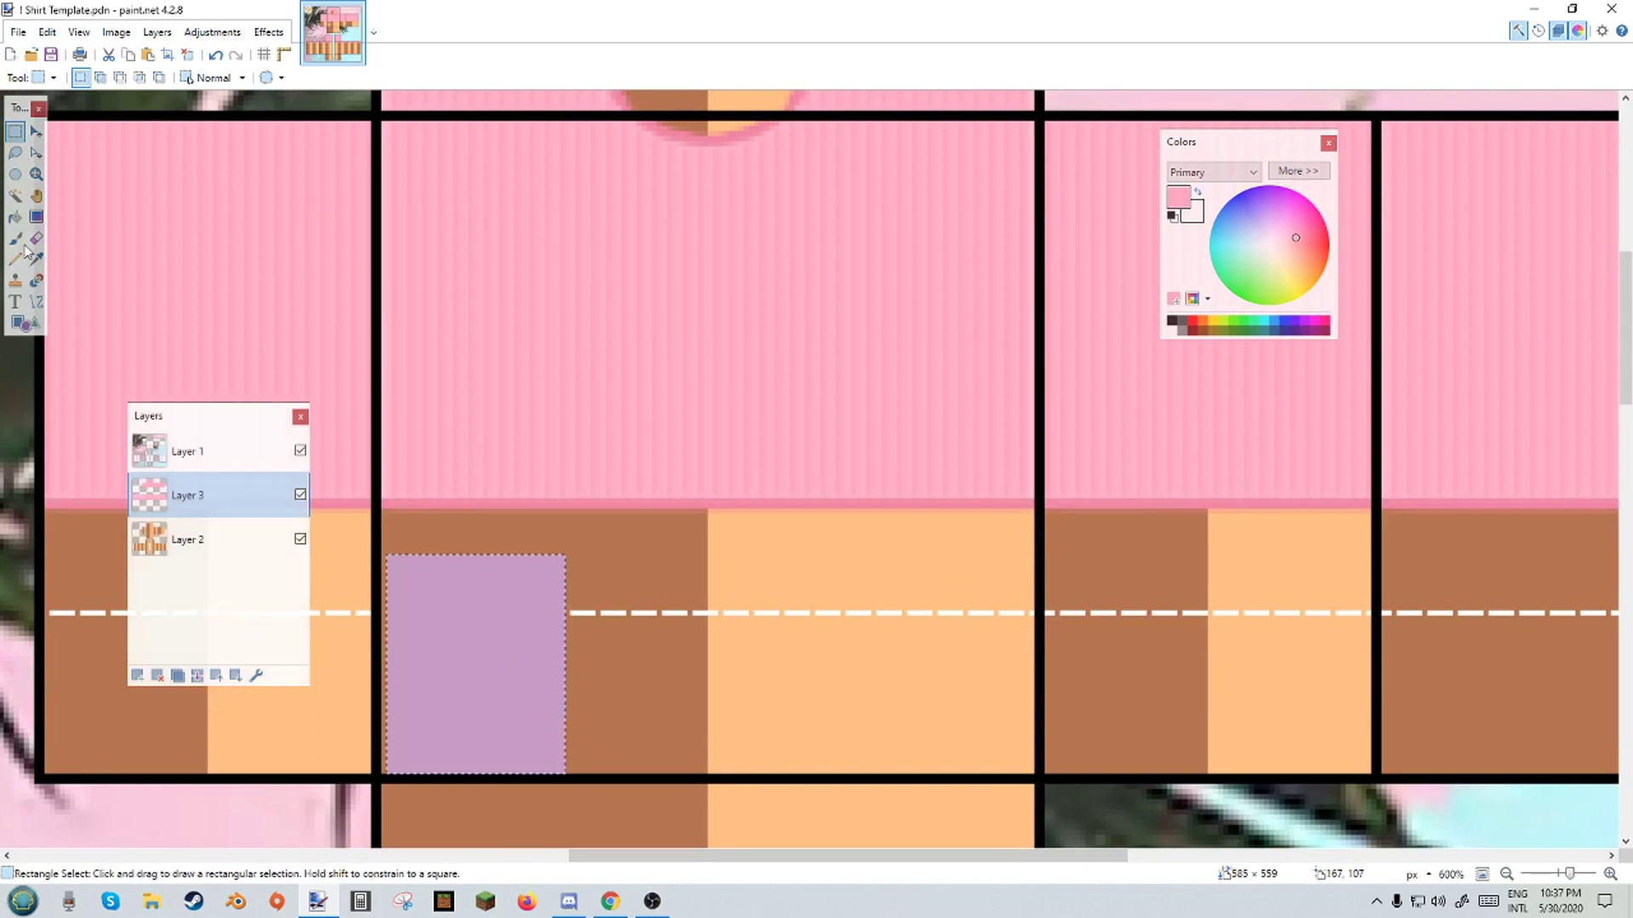
click(36, 131)
drag(536, 715, 835, 757)
key(ctrl+z)
key(ctrl+z)
key(ctrl+z)
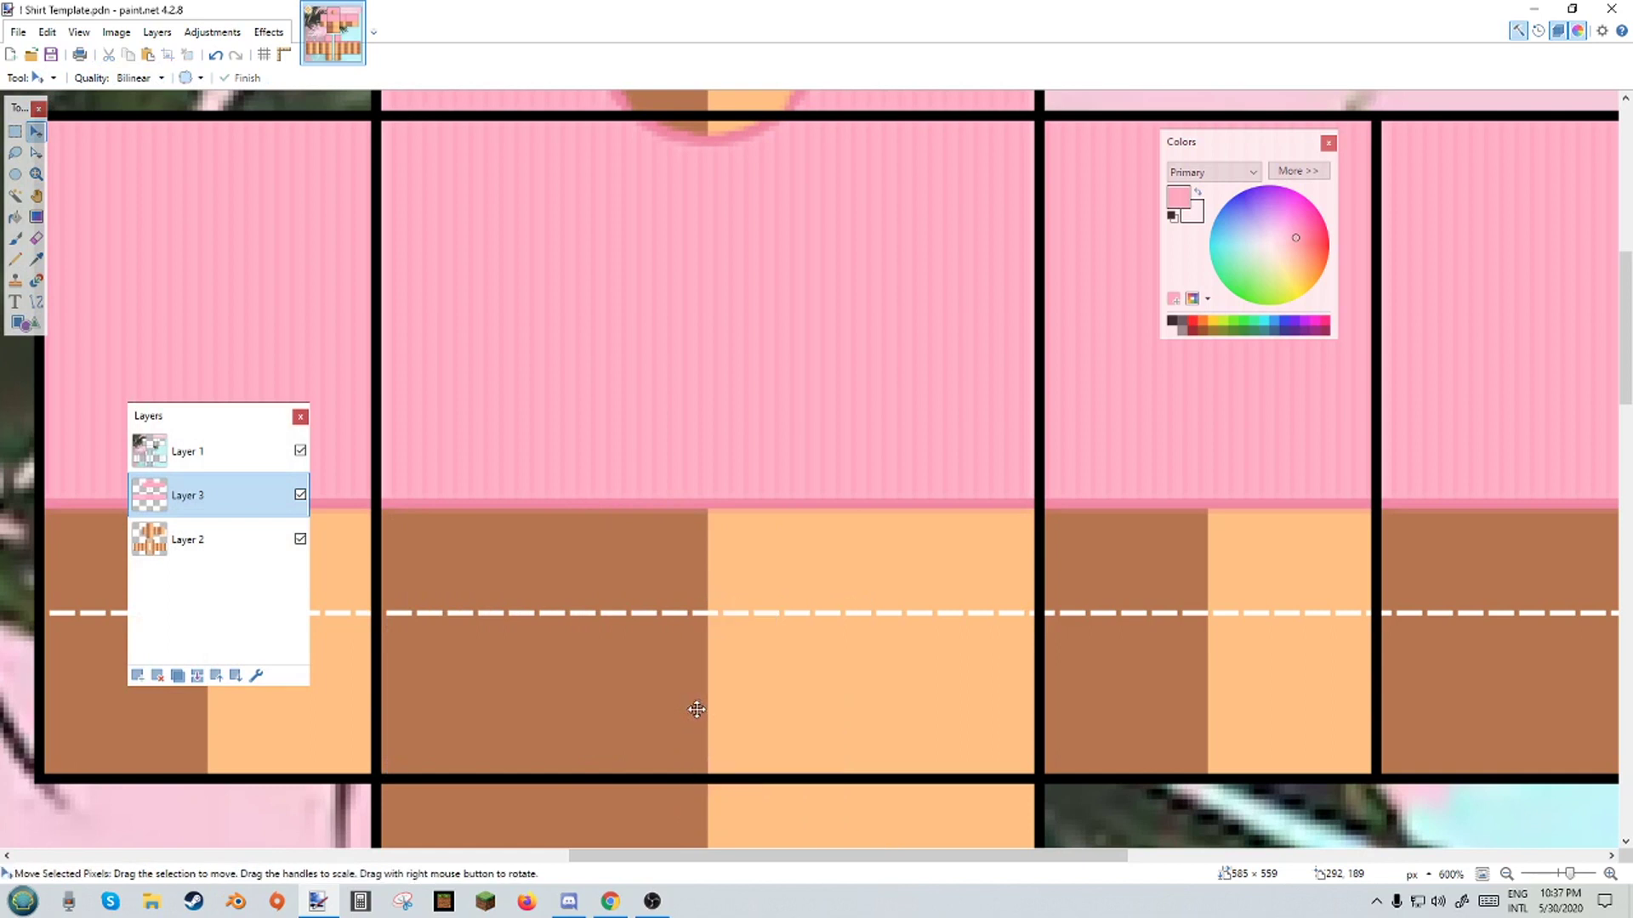
scroll(648, 537, down, 4)
scroll(645, 537, down, 4)
scroll(643, 537, up, 3)
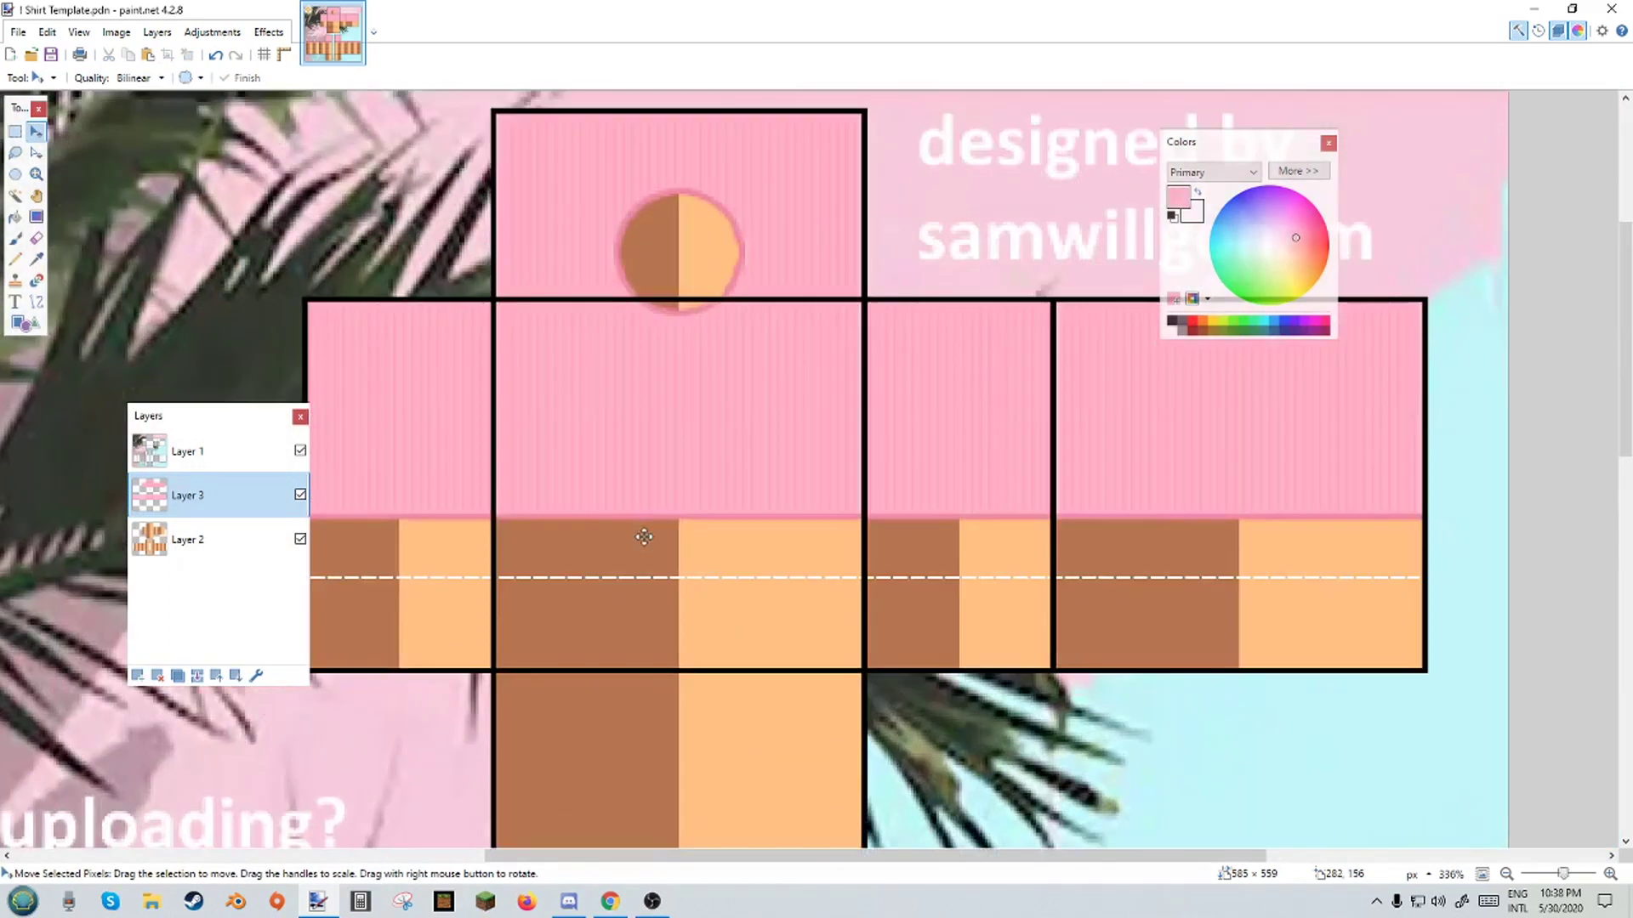
scroll(536, 460, up, 1)
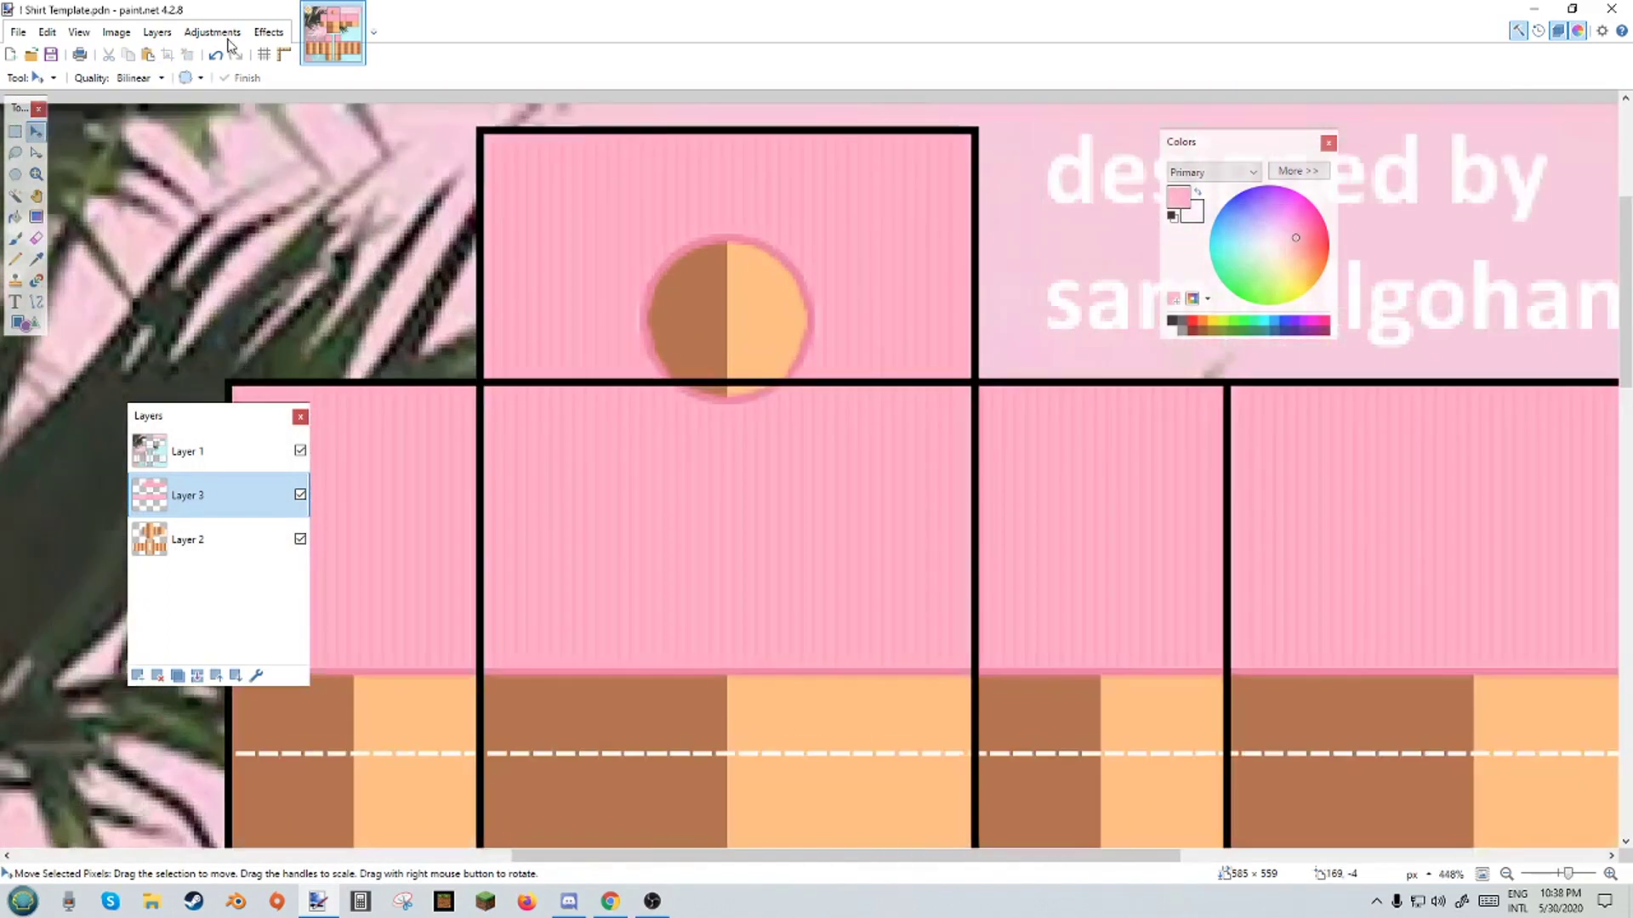
click(212, 32)
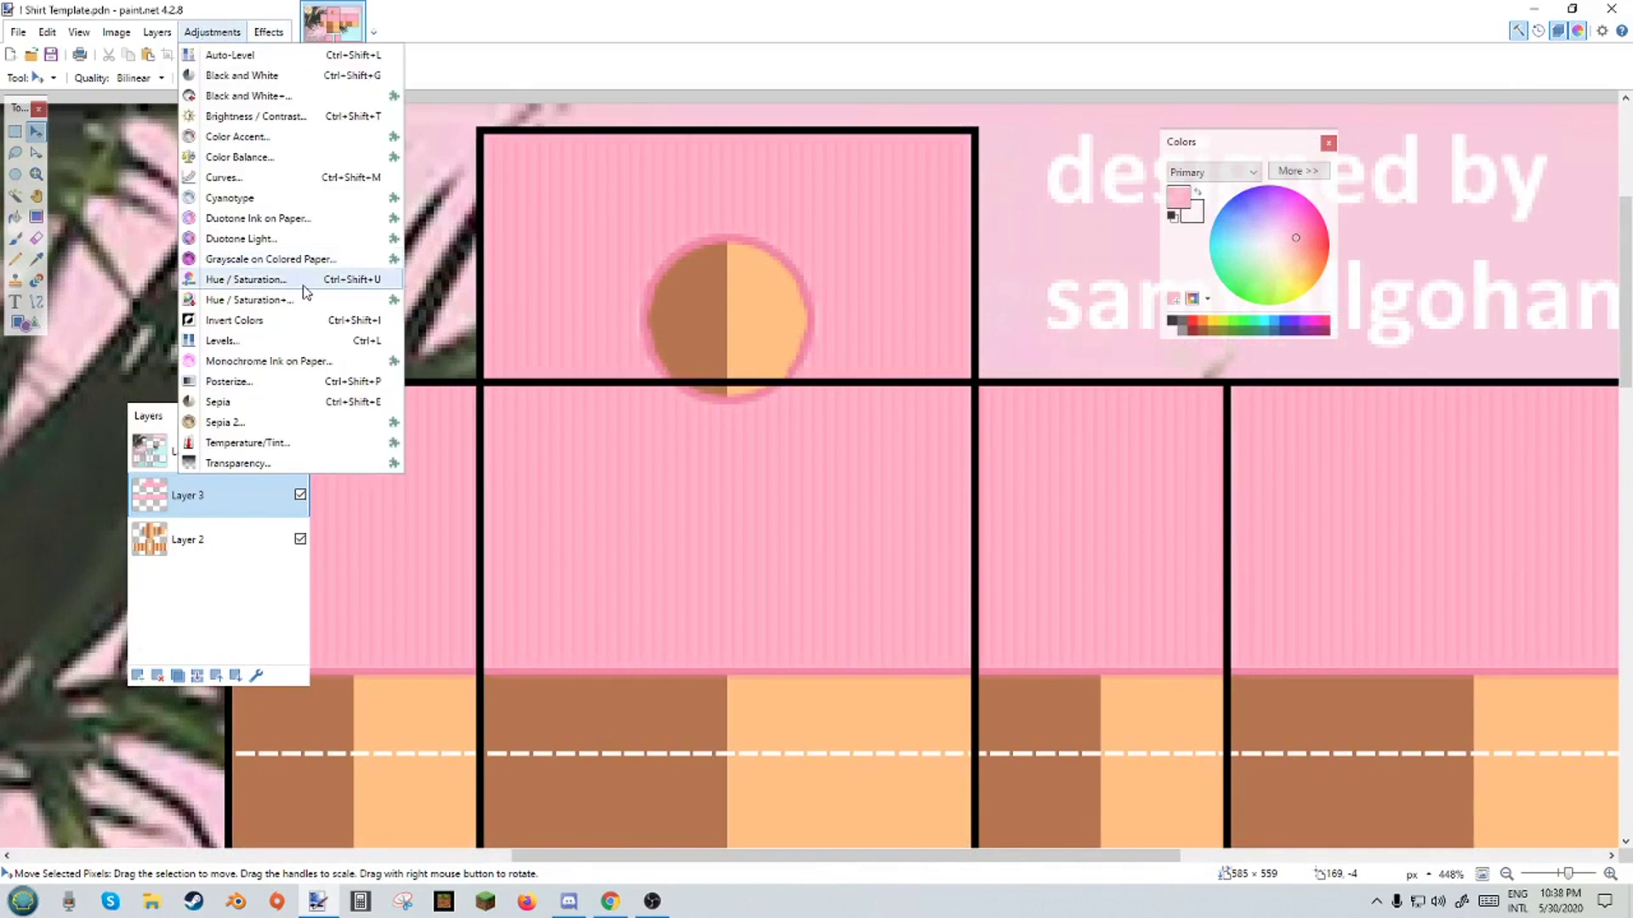
click(240, 282)
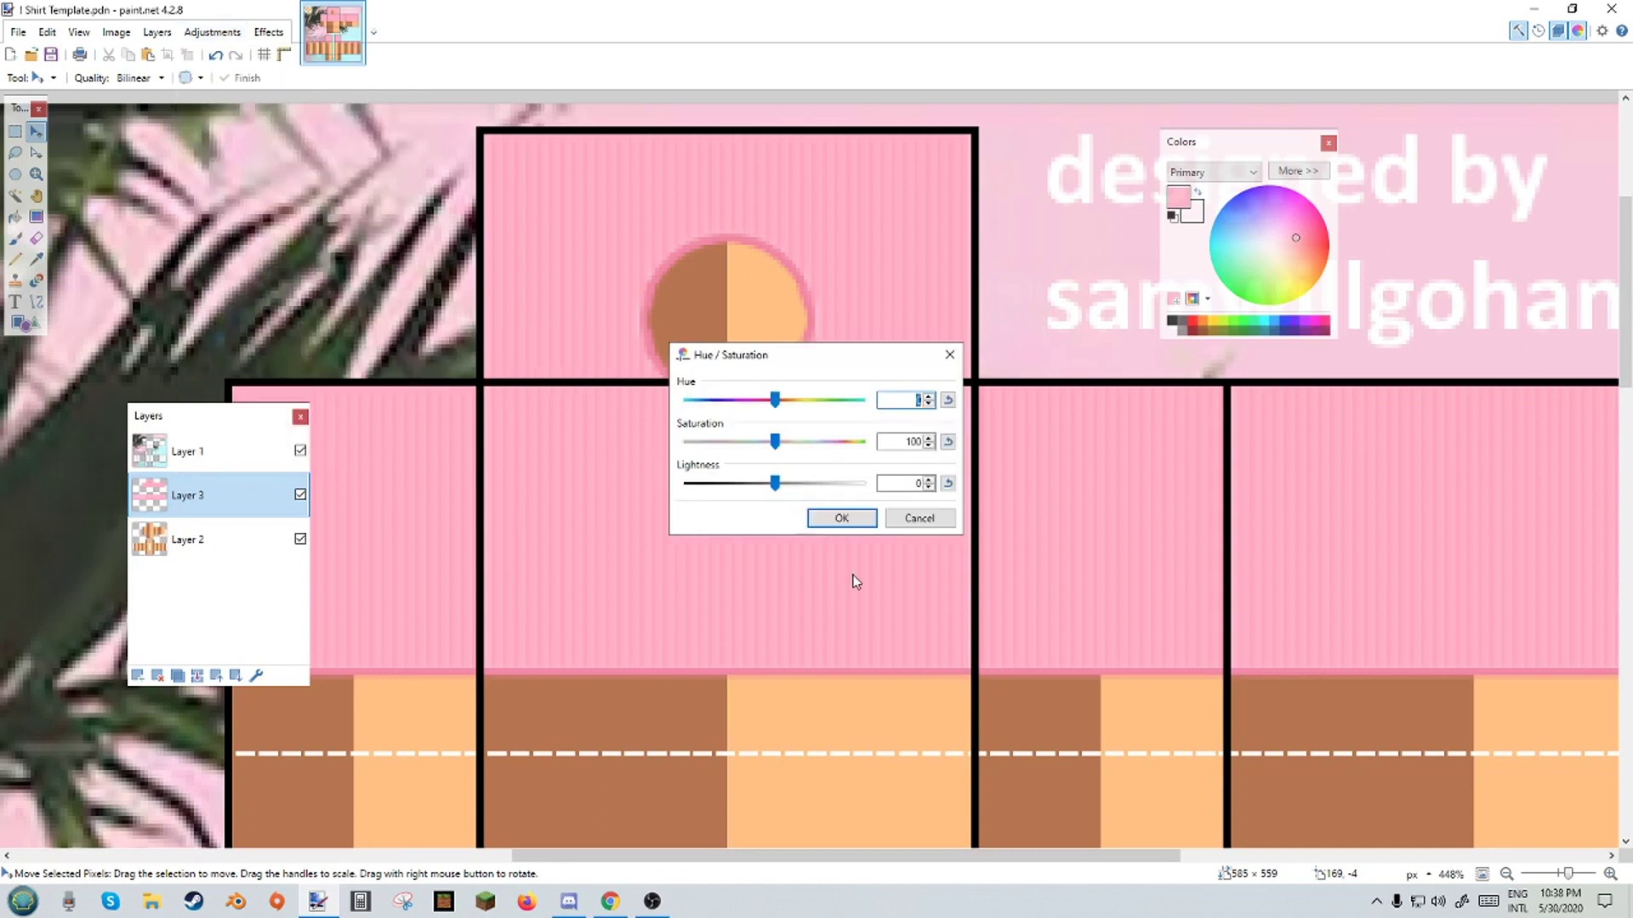
drag(840, 364, 1044, 527)
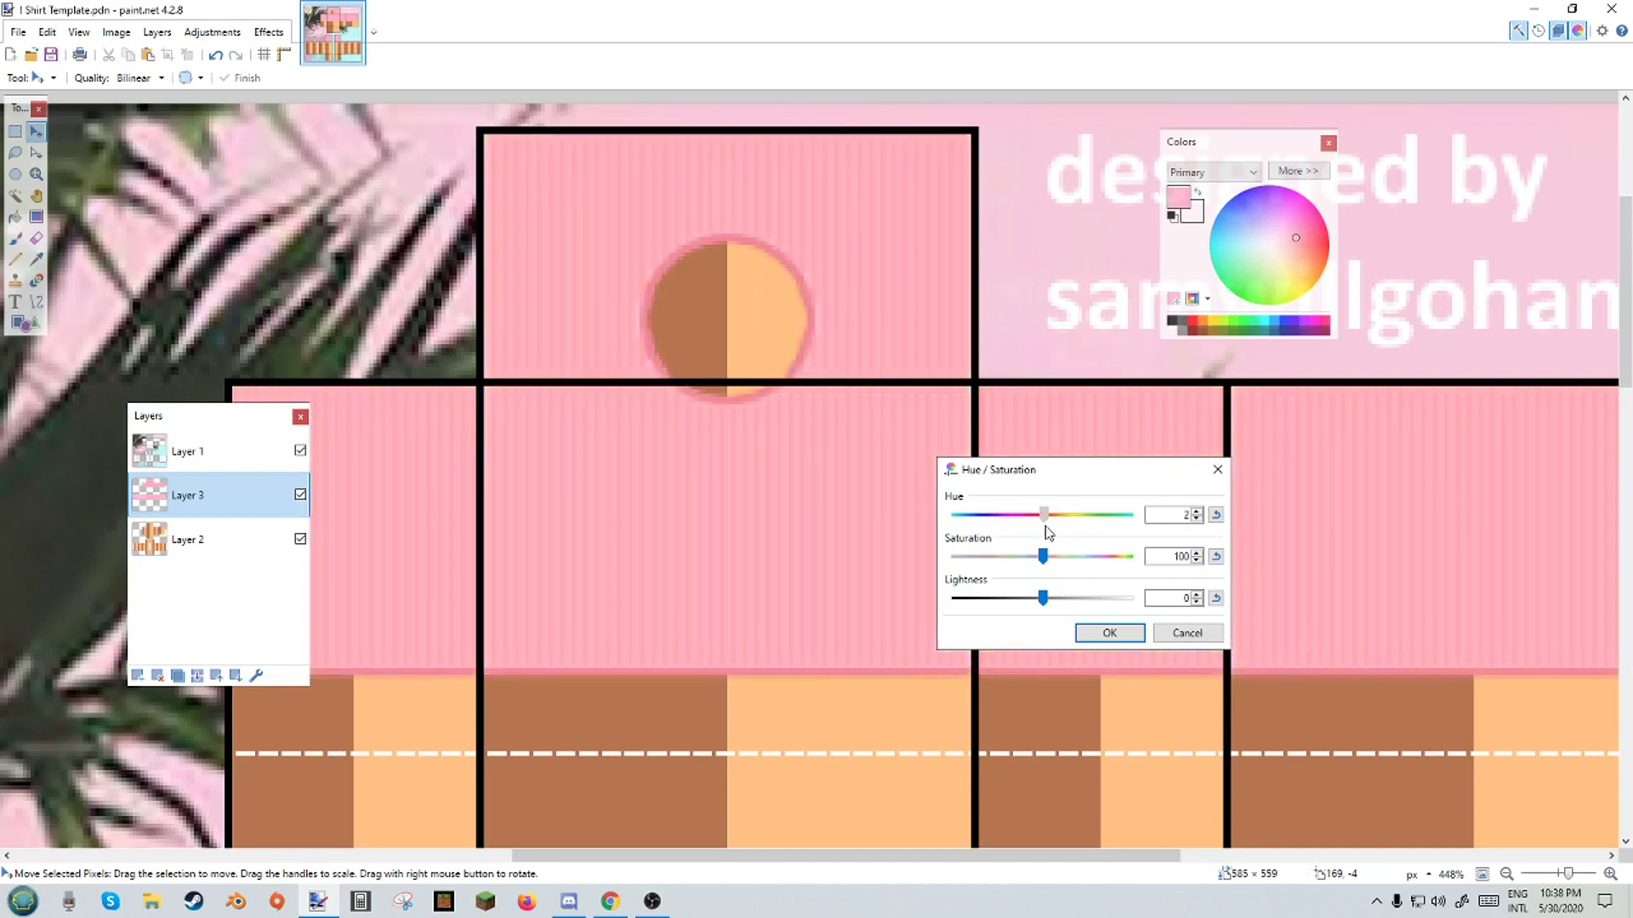
click(1215, 516)
mouse_move(1042, 556)
mouse_down()
mouse_move(1080, 557)
mouse_move(1039, 560)
mouse_up()
click(1187, 633)
scroll(763, 626, down, 5)
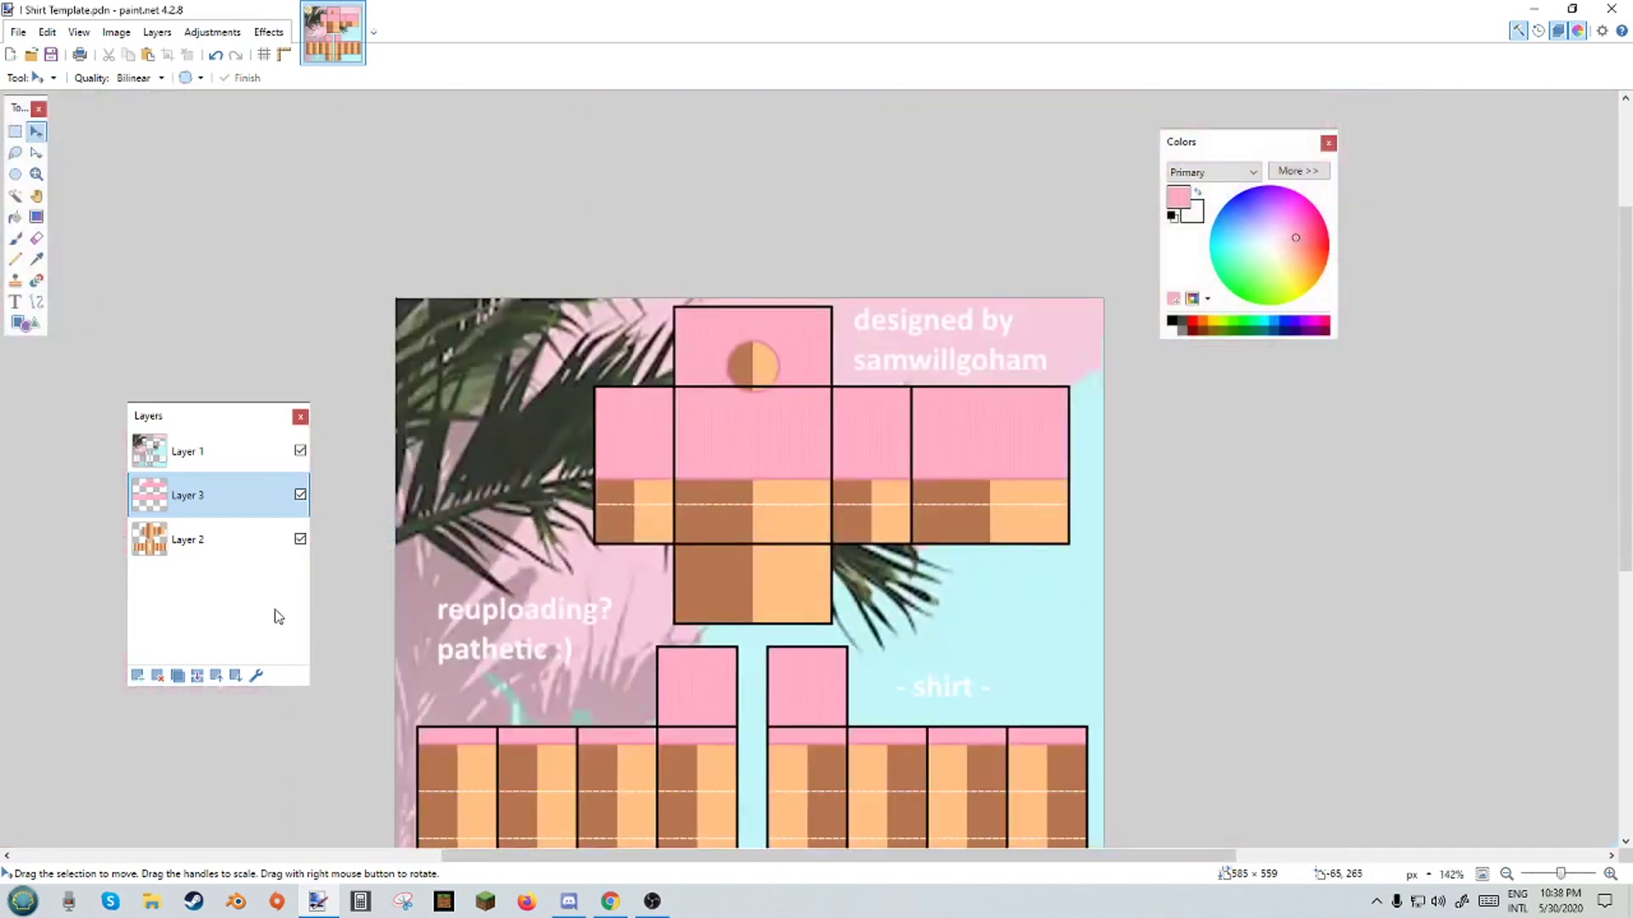
Delete Layer 2 with its brown and orange parts, then zoom in on the shirt.
click(198, 542)
click(157, 675)
scroll(649, 459, up, 5)
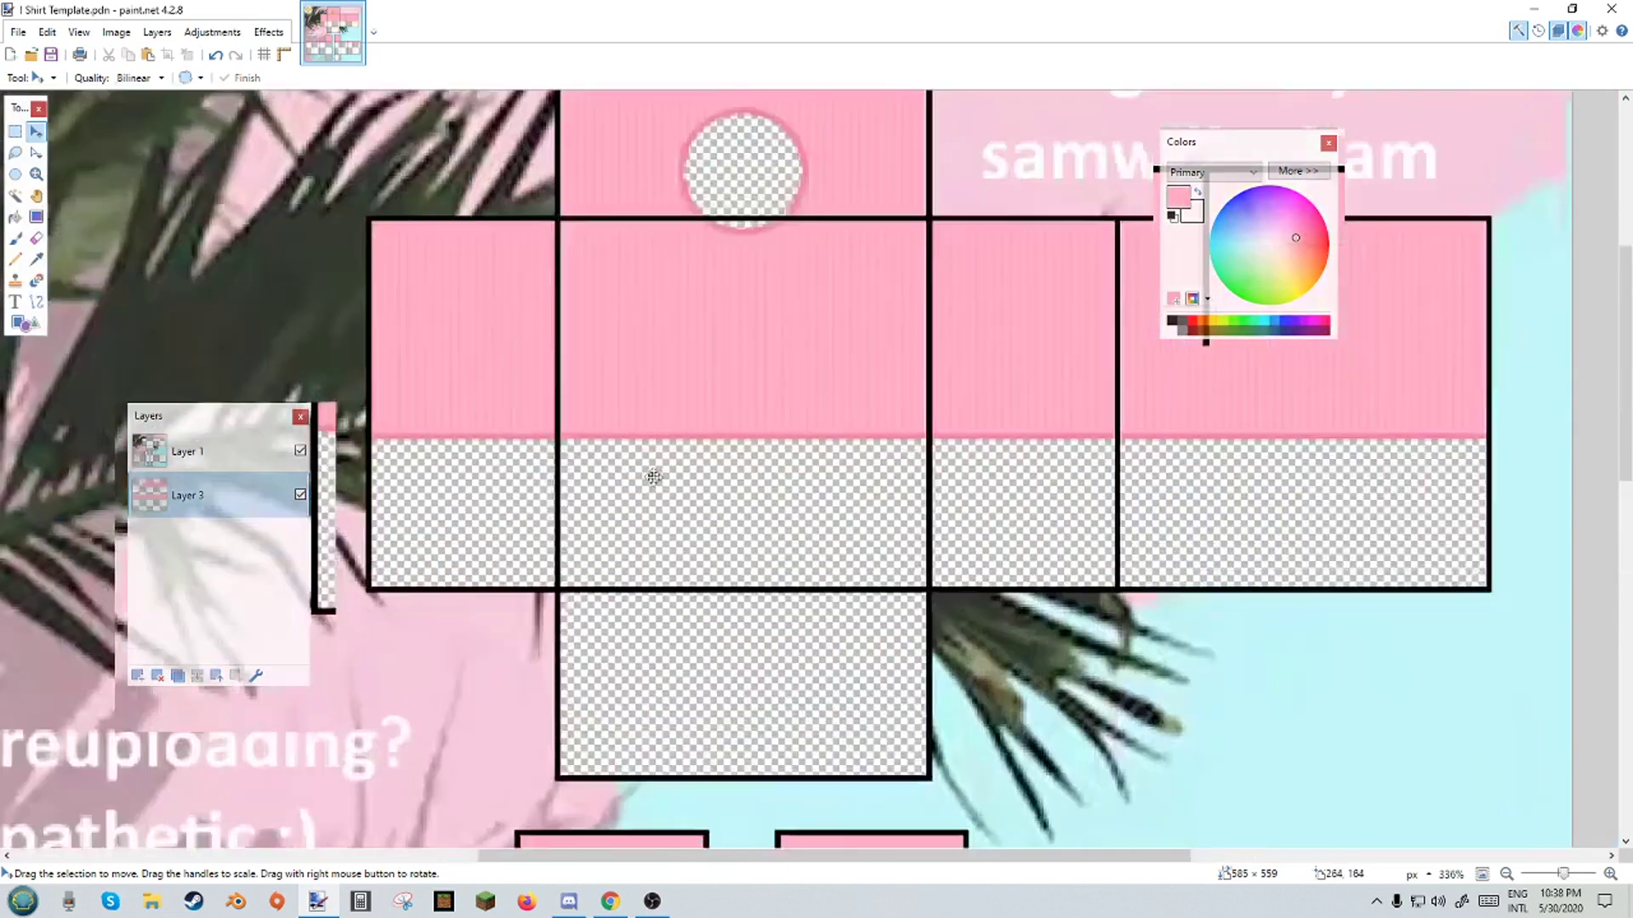
scroll(681, 468, up, 1)
scroll(821, 658, down, 9)
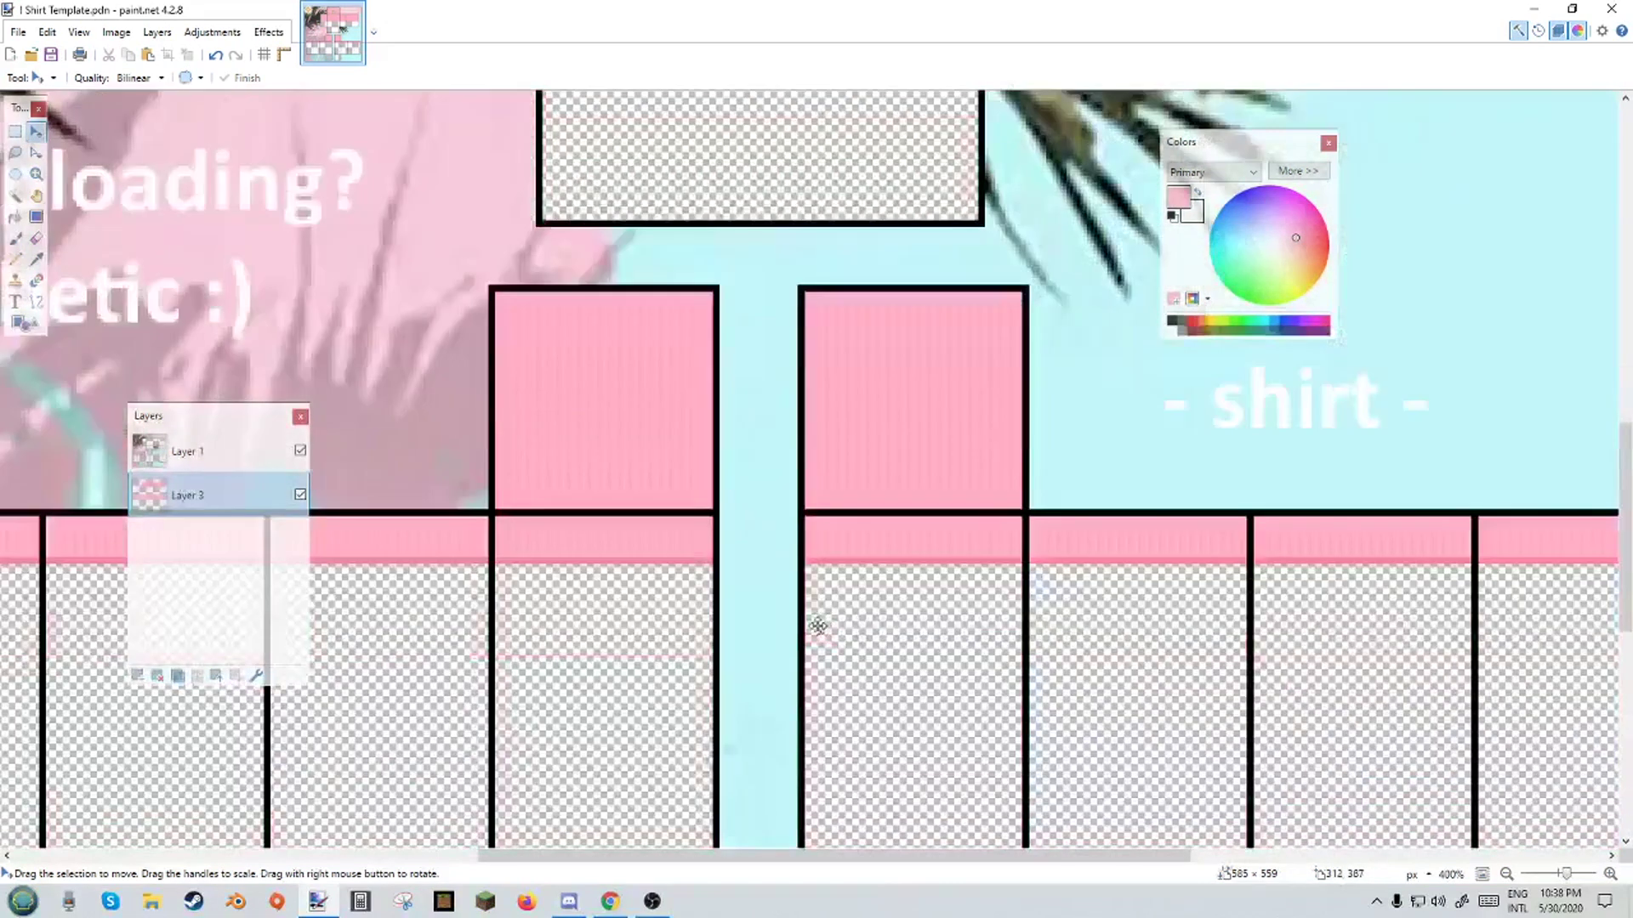
scroll(815, 630, up, 9)
scroll(798, 643, down, 2)
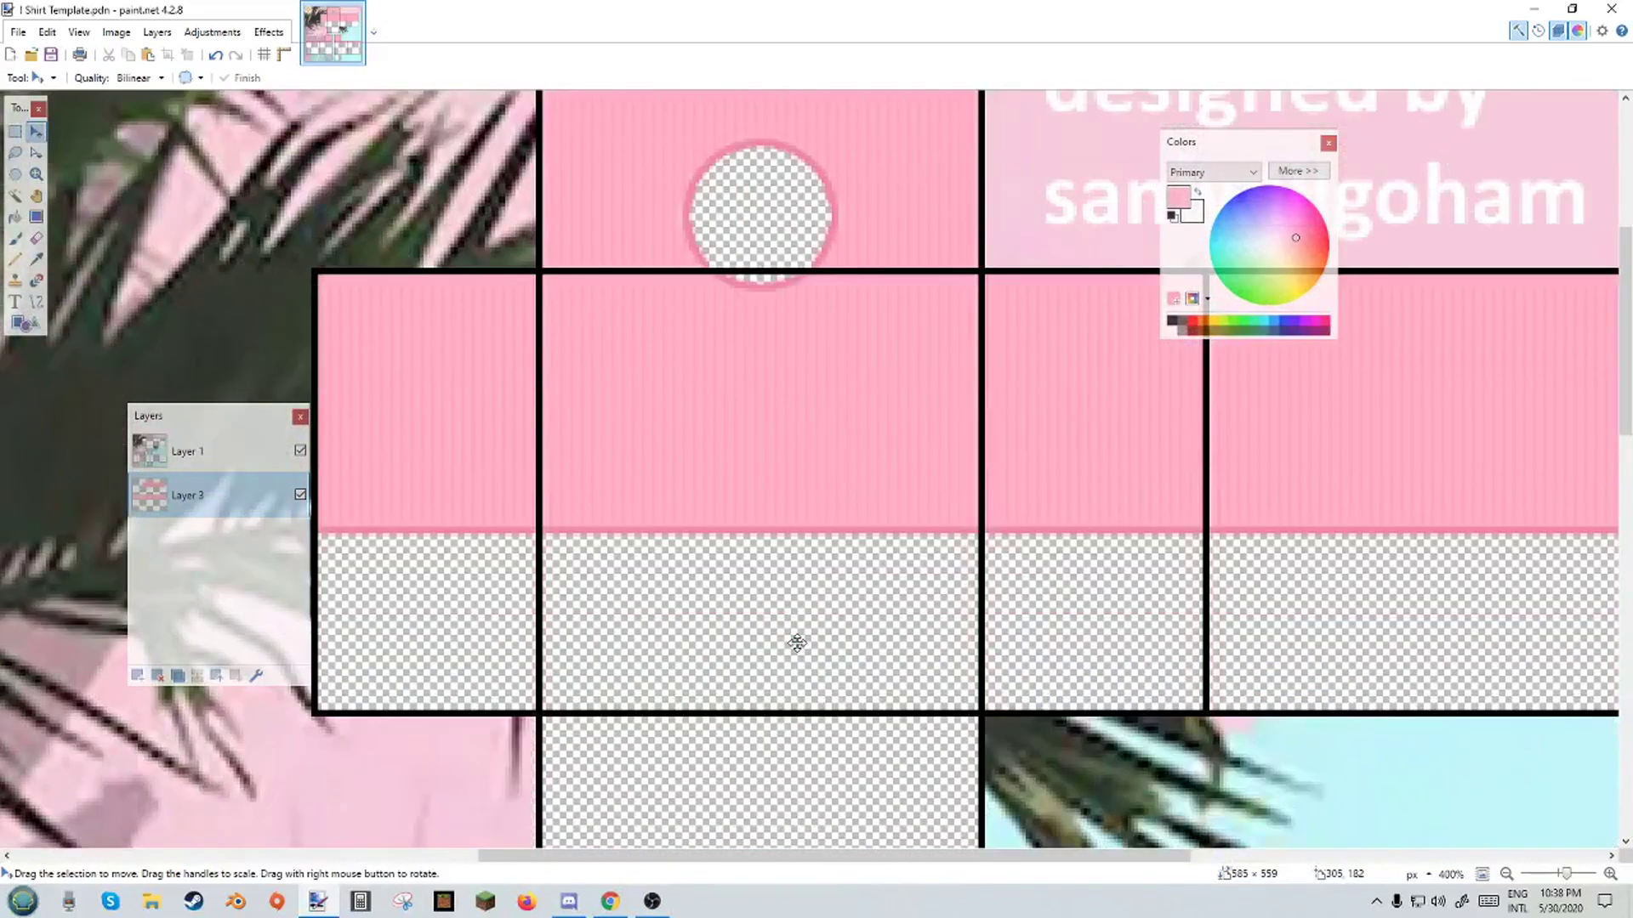
scroll(794, 644, up, 1)
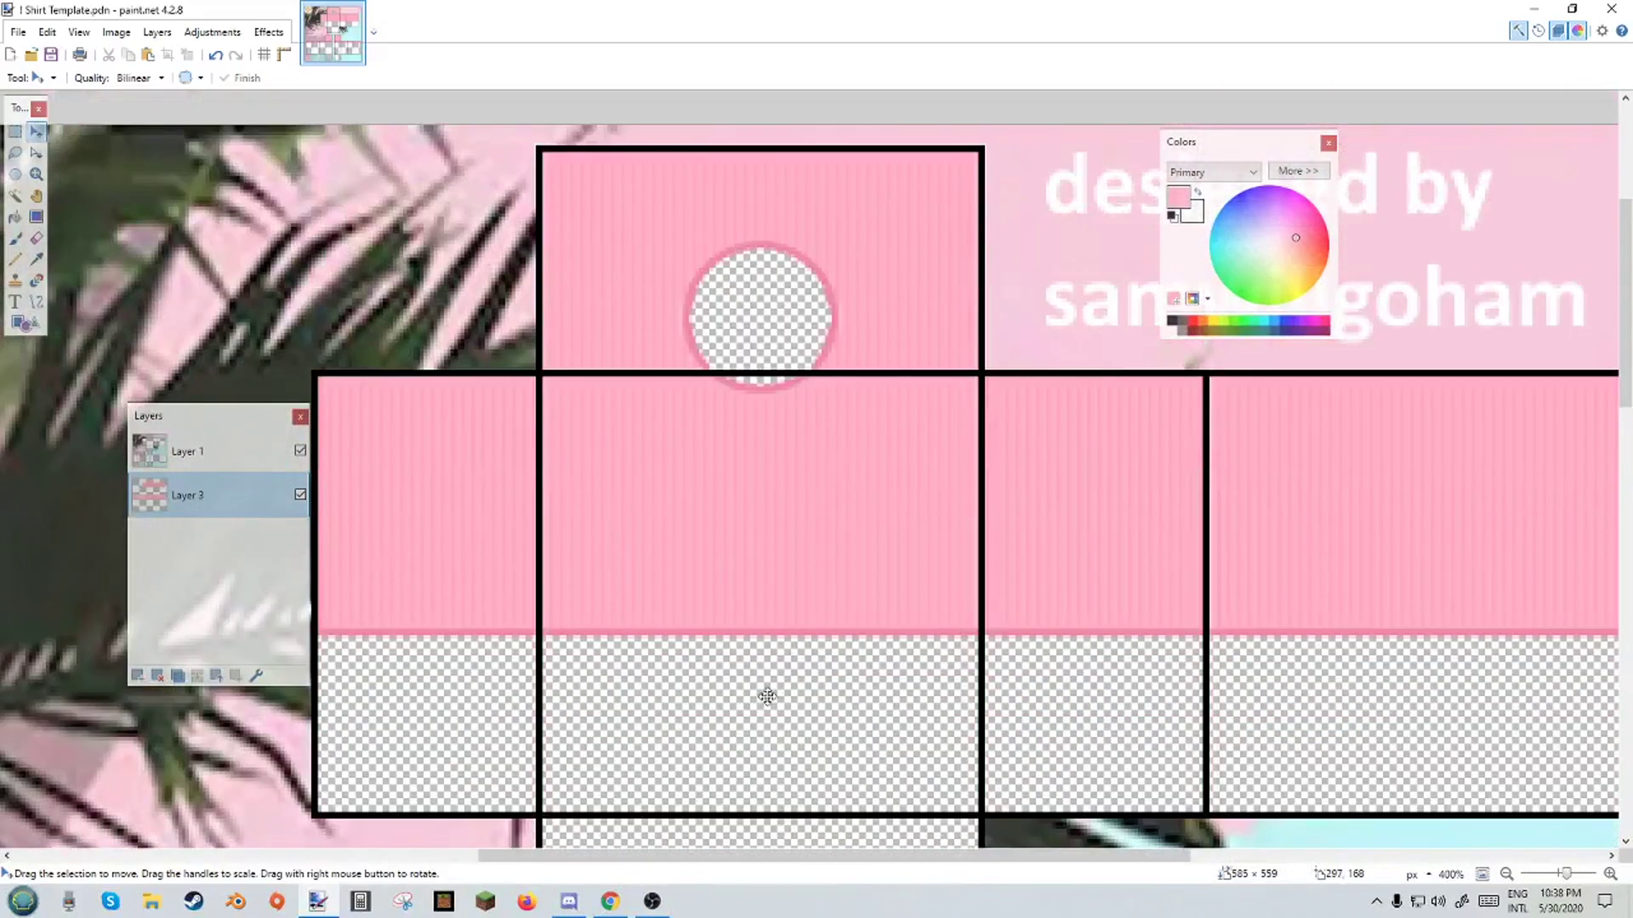